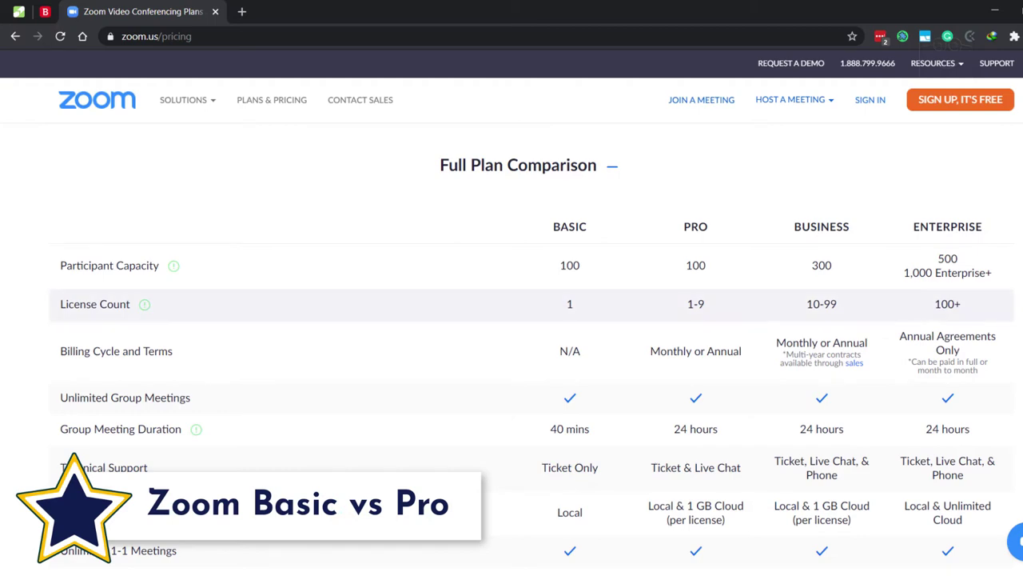
Highlight the Basic plan's 40 mins meeting limit on the Zoom pricing page
drag(551, 429, 589, 429)
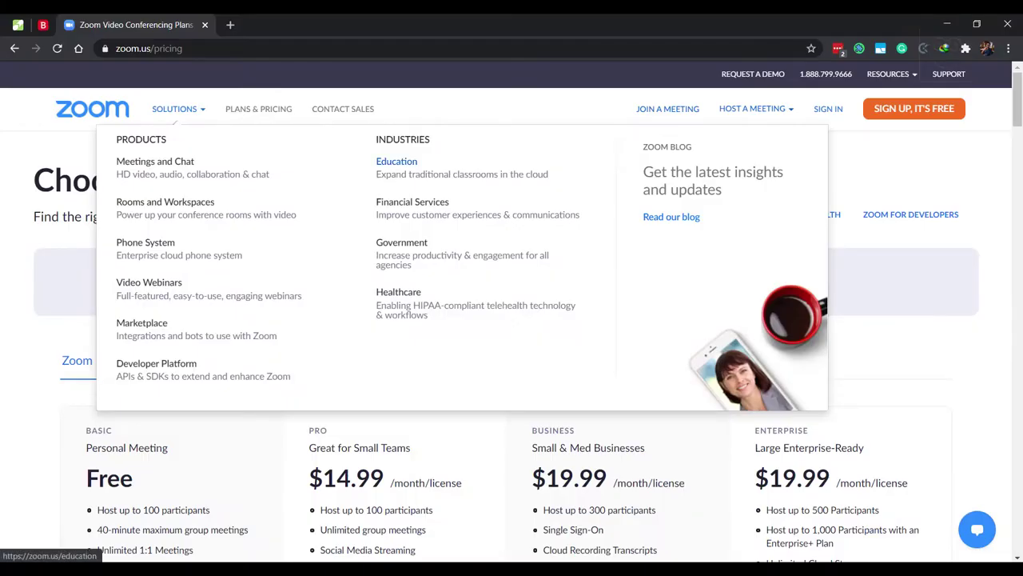
Visit the Education solutions page, then expand the pricing page's Full Plan Comparison table
click(397, 161)
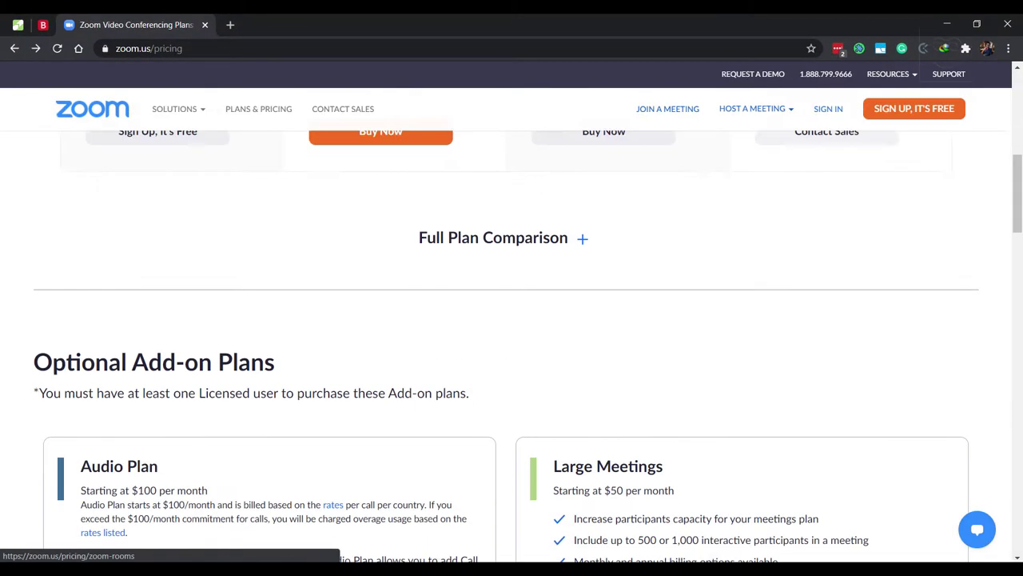
scroll(512, 344, up, 10)
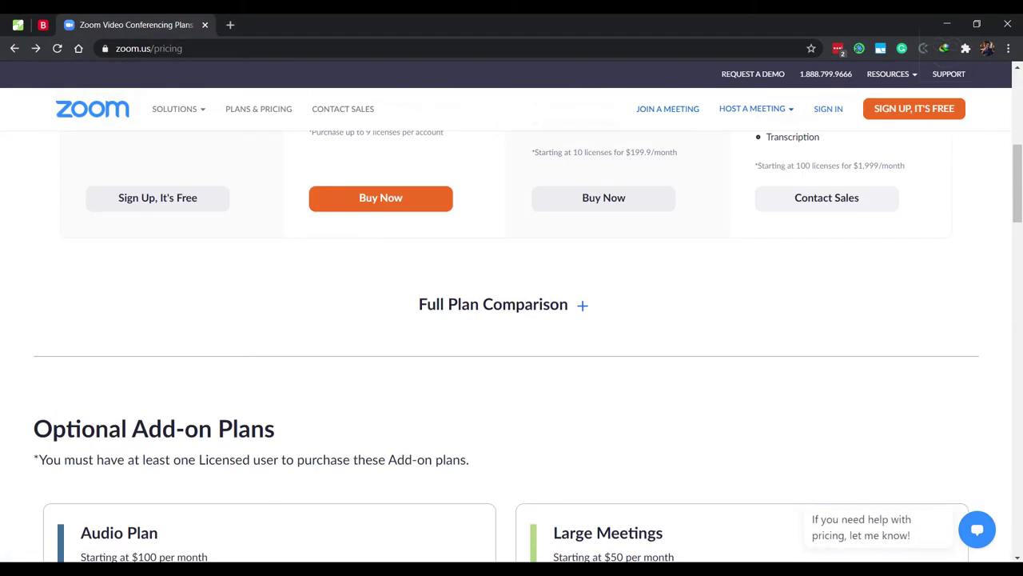
click(493, 293)
scroll(512, 344, down, 2)
scroll(512, 360, up, 1)
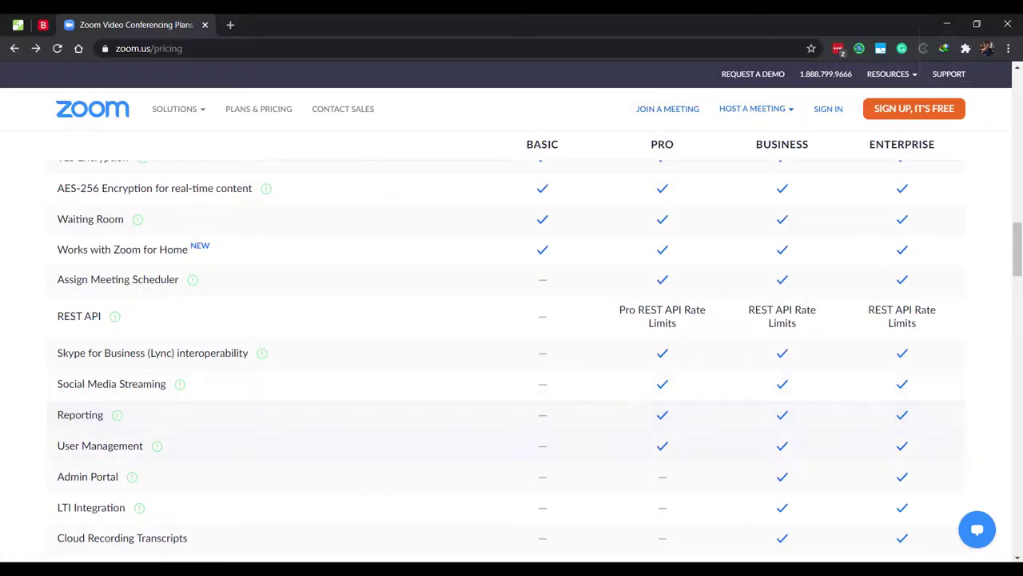
mouse_move(117, 414)
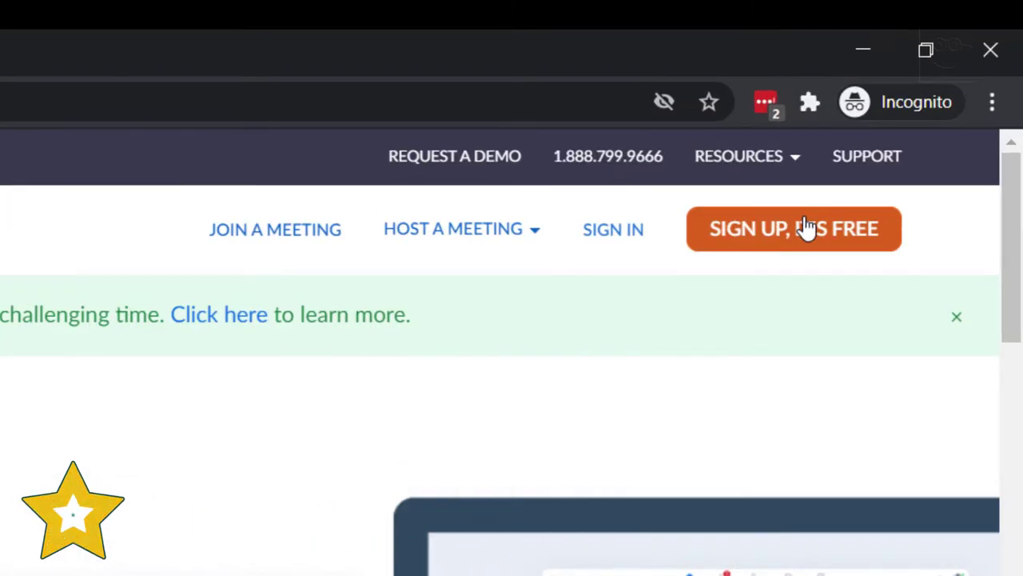
click(807, 228)
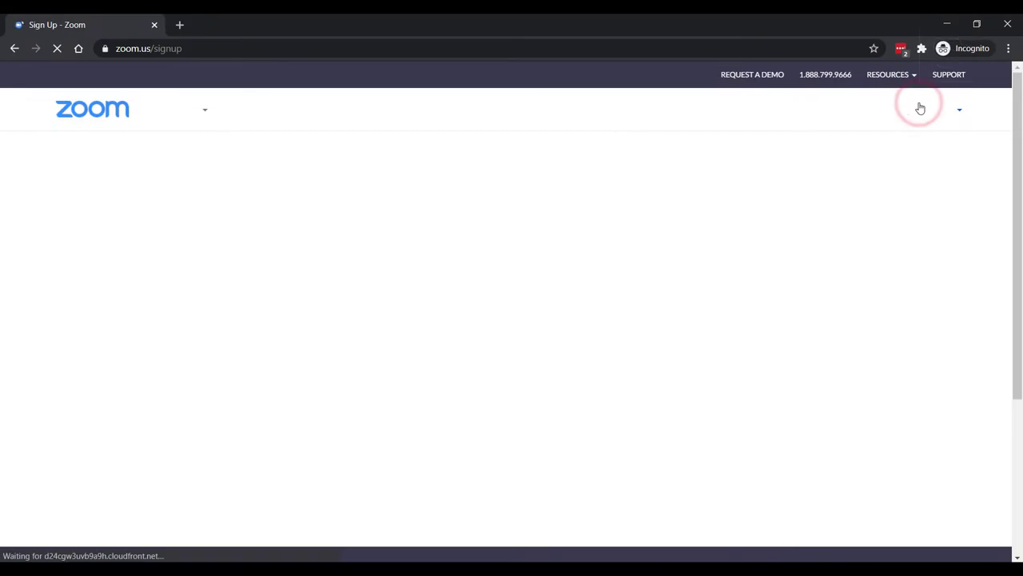
click(411, 228)
click(392, 319)
click(470, 230)
click(452, 297)
click(546, 229)
scroll(544, 320, down, 10)
click(541, 329)
click(612, 230)
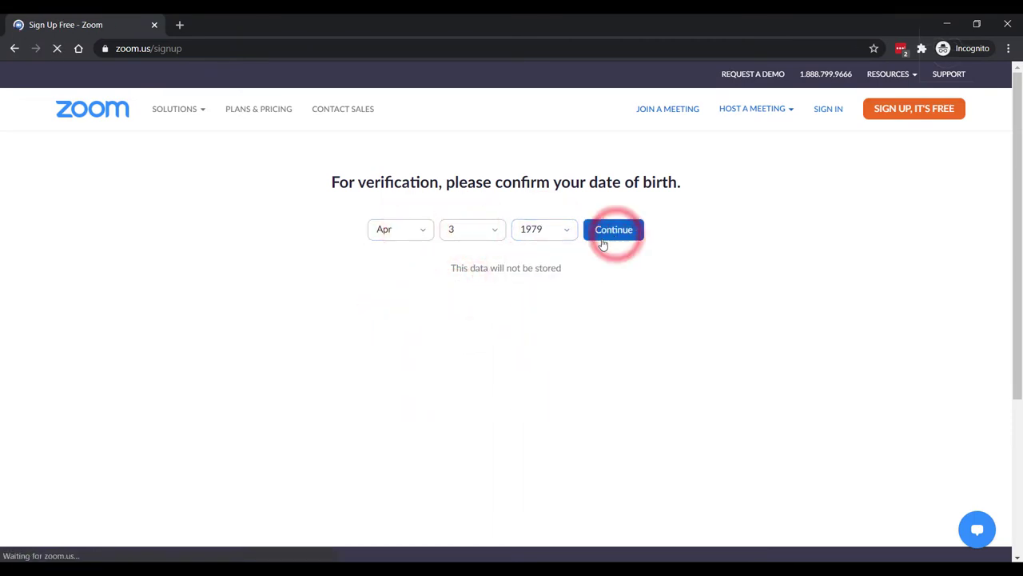
Fill the work email from a saved address and submit the sign-up
click(437, 237)
click(304, 256)
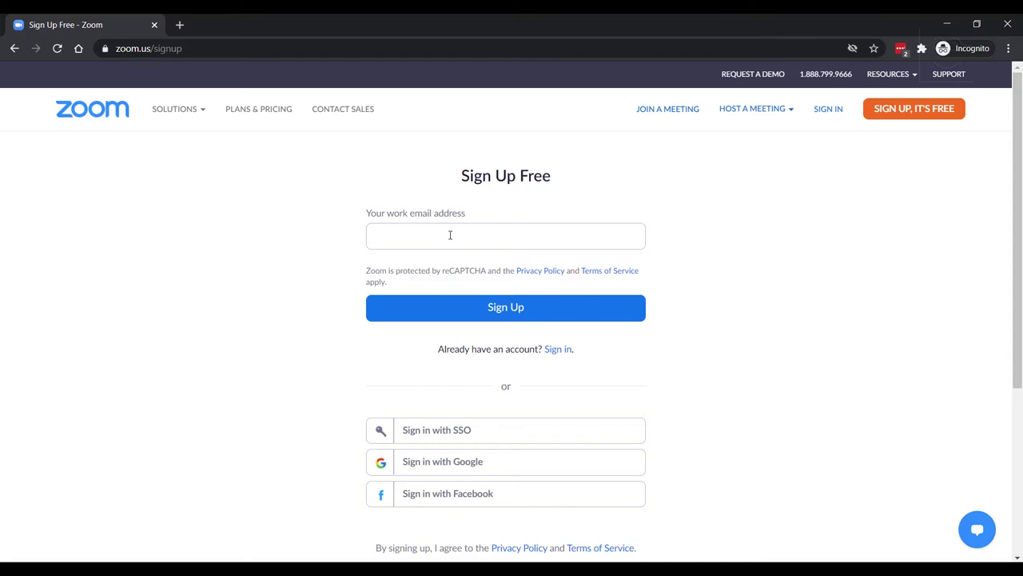
click(450, 235)
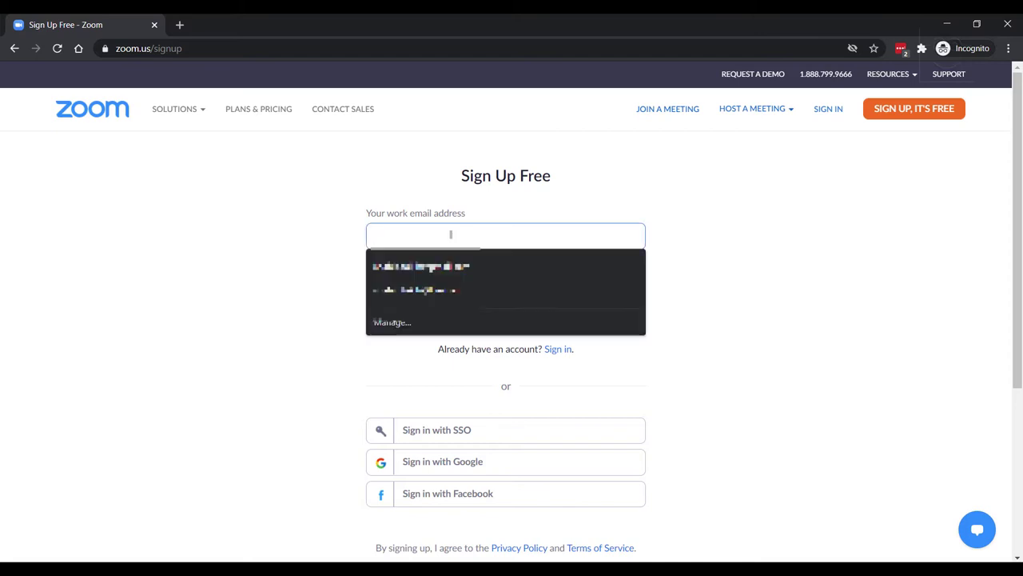
text(t)
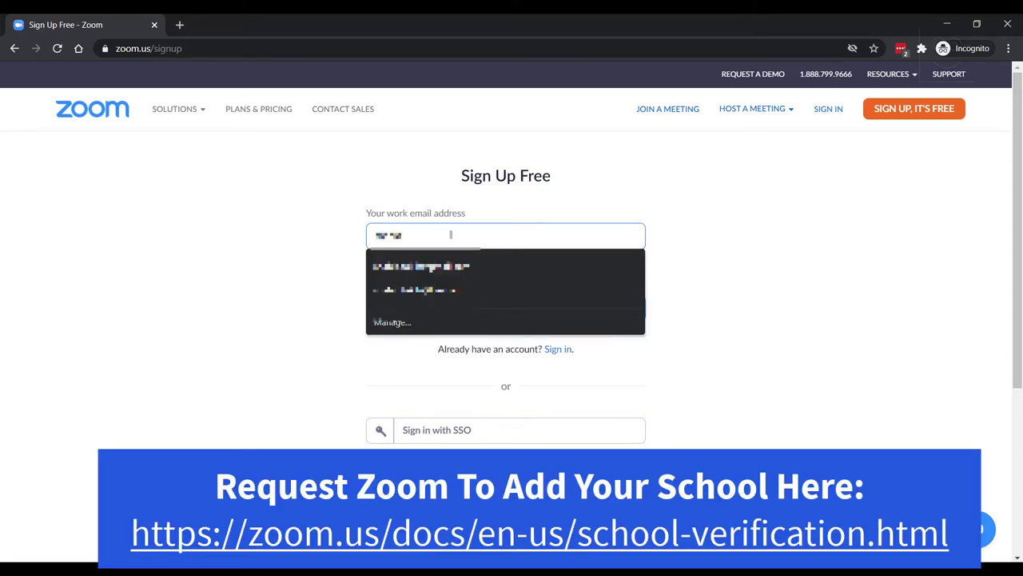
text(es)
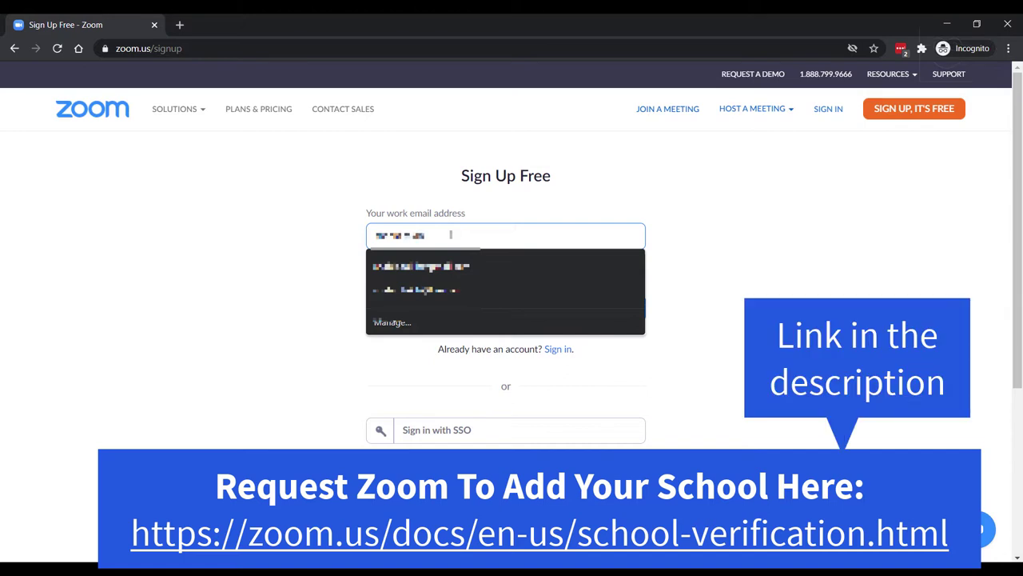
click(432, 289)
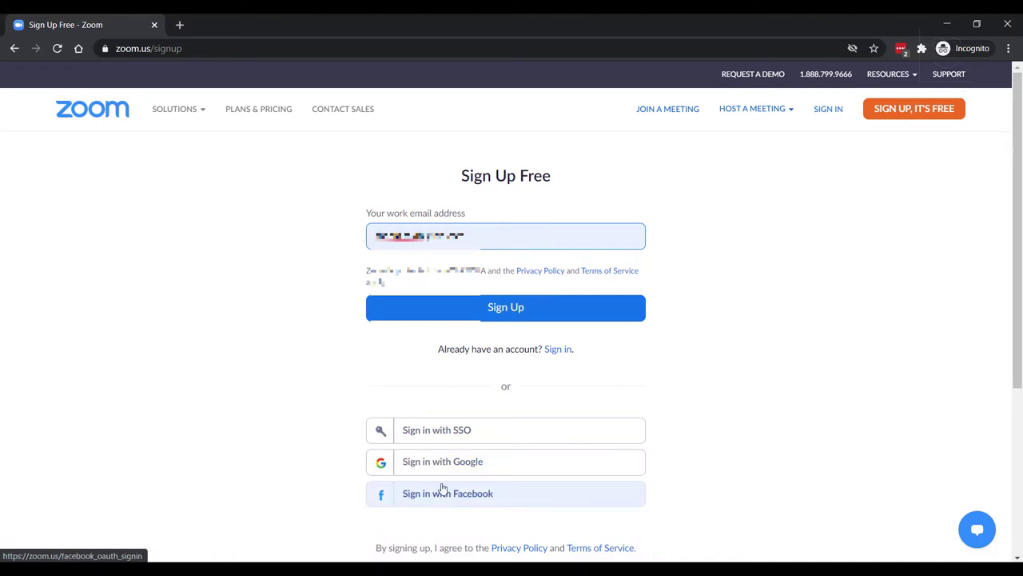
click(451, 314)
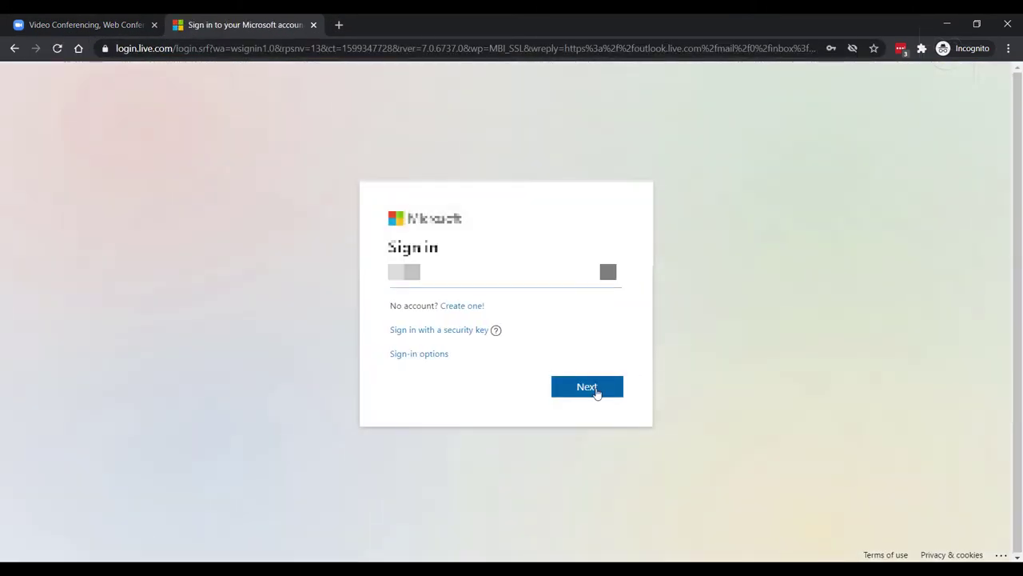
click(599, 395)
click(588, 400)
click(585, 388)
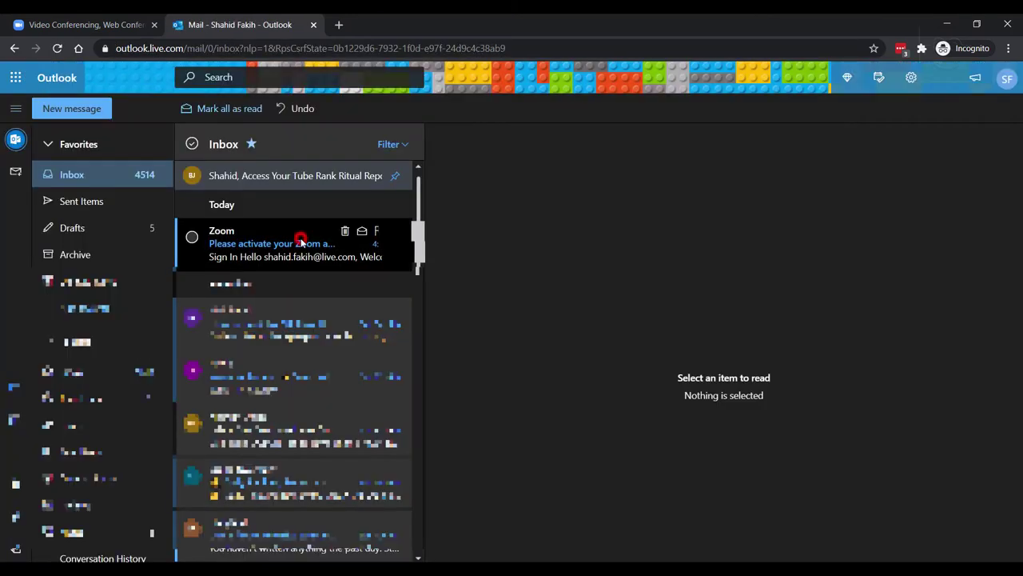
click(300, 242)
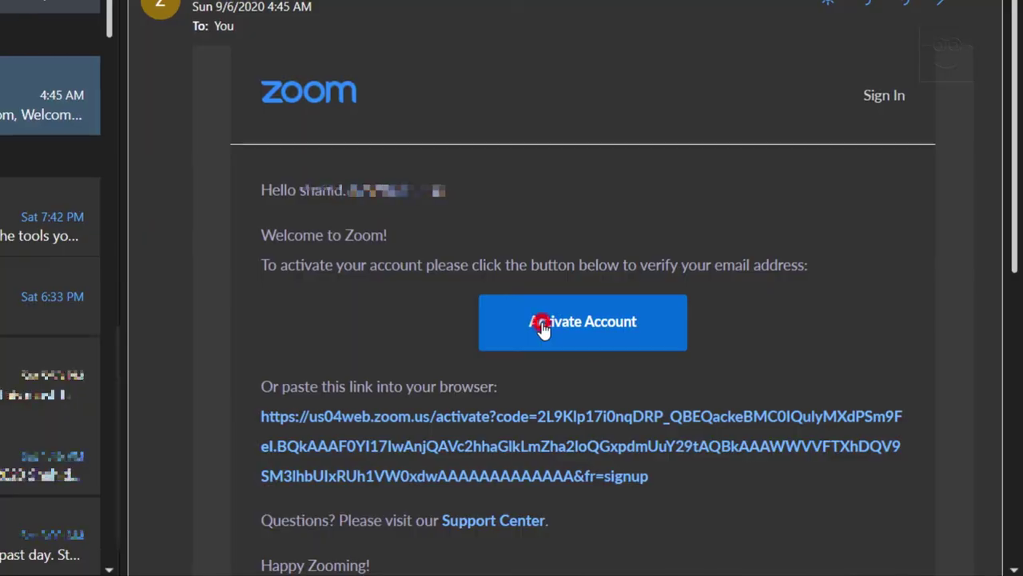
click(672, 374)
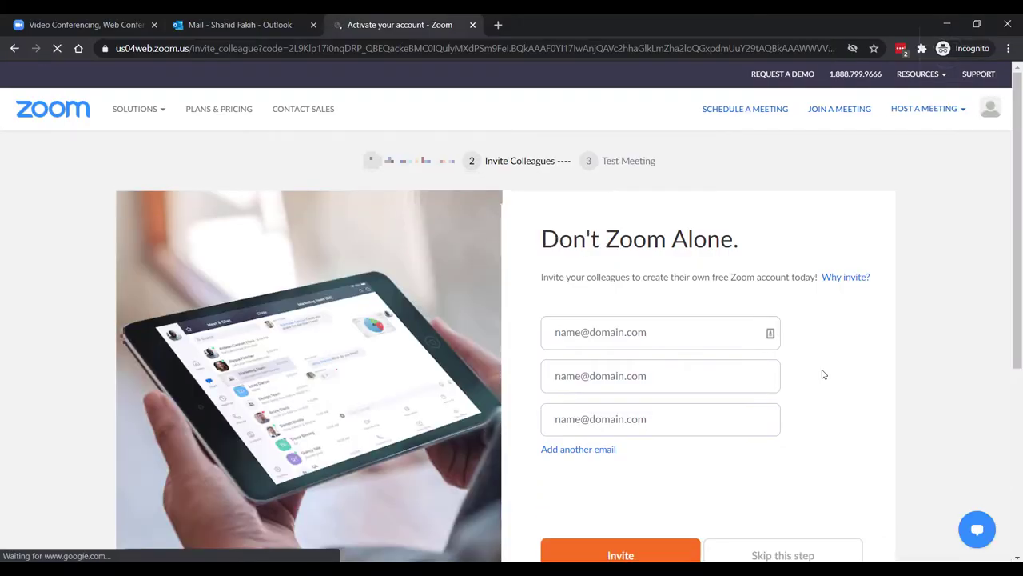
Skip inviting colleagues on the Don't Zoom Alone page
scroll(657, 426, down, 2)
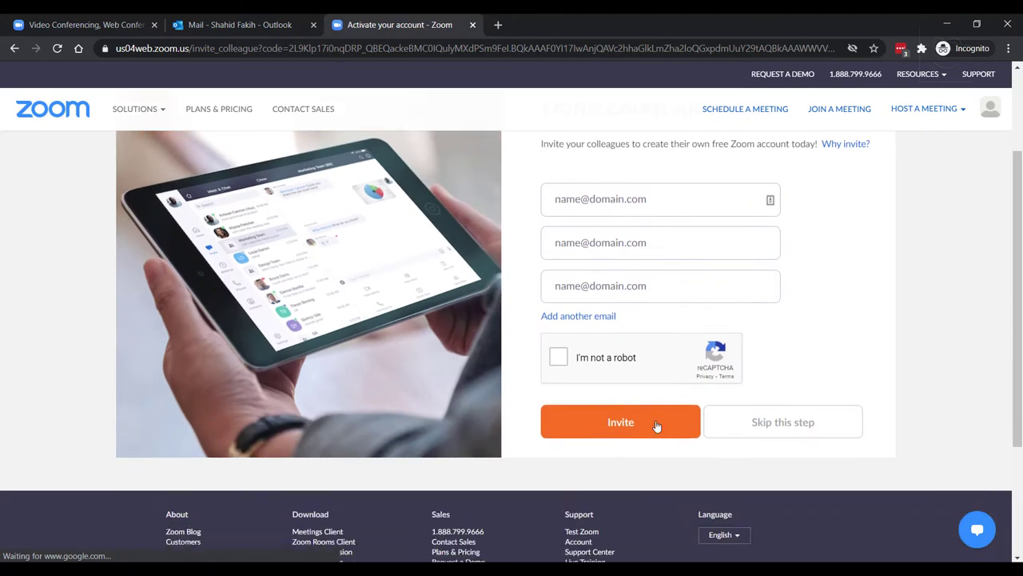
click(779, 428)
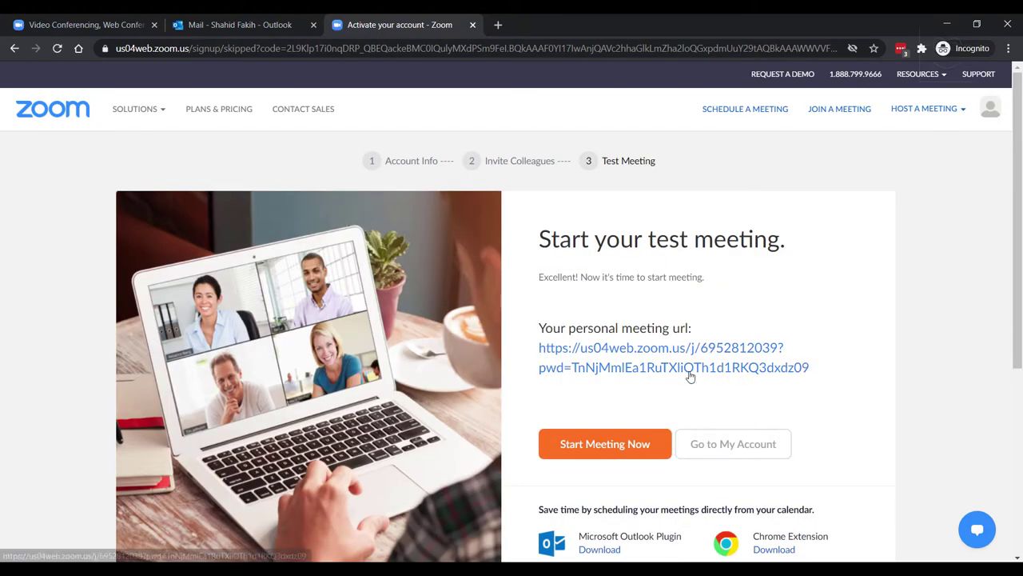
scroll(682, 384, down, 1)
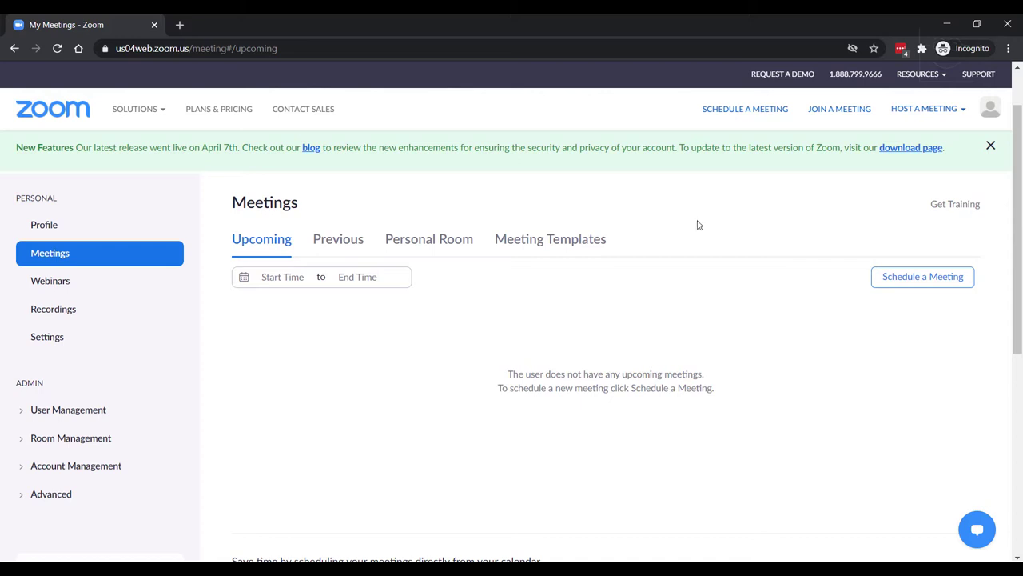
scroll(697, 224, down, 1)
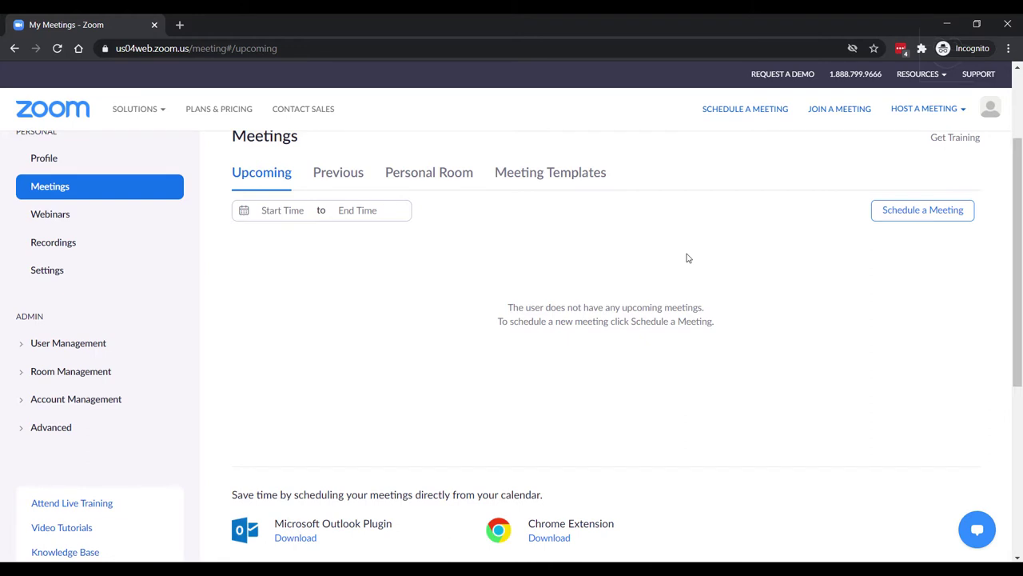
scroll(687, 258, down, 1)
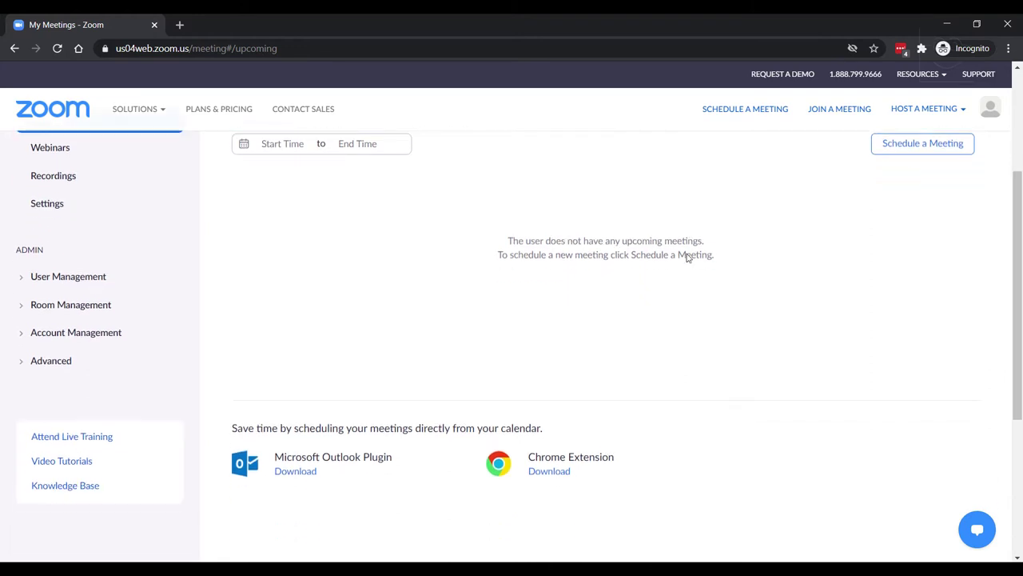
scroll(686, 256, up, 2)
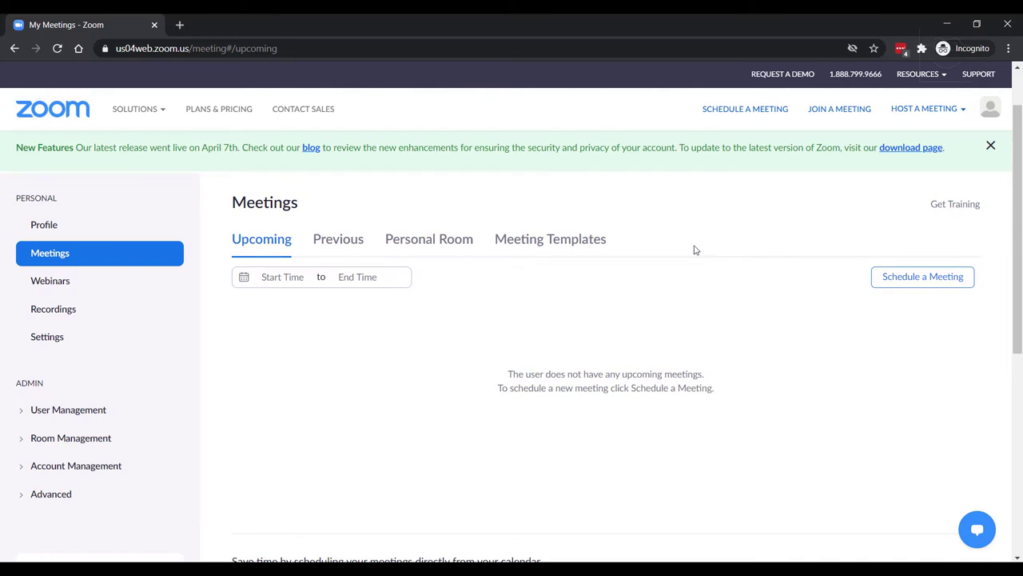
scroll(694, 251, down, 2)
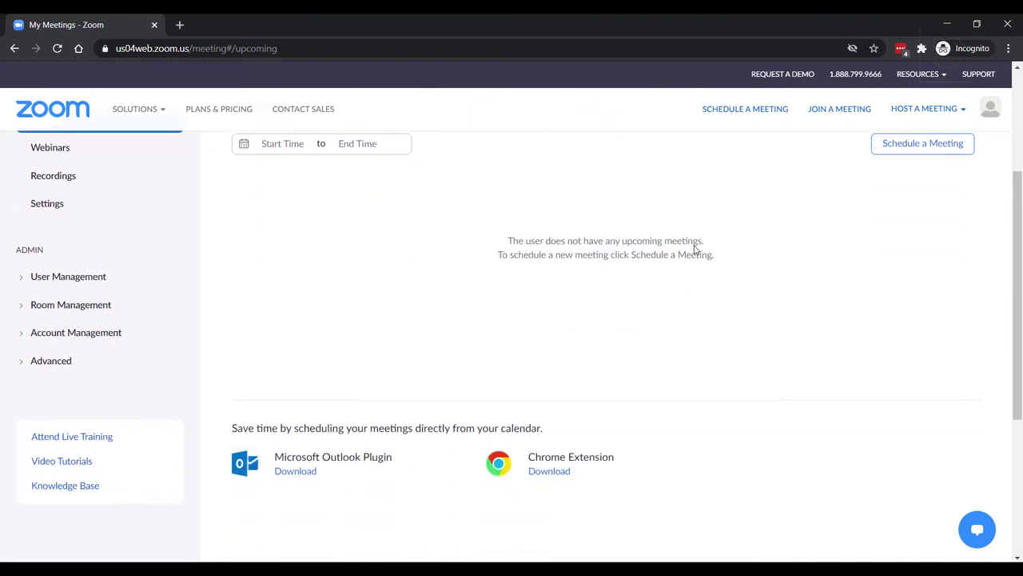
scroll(695, 250, down, 2)
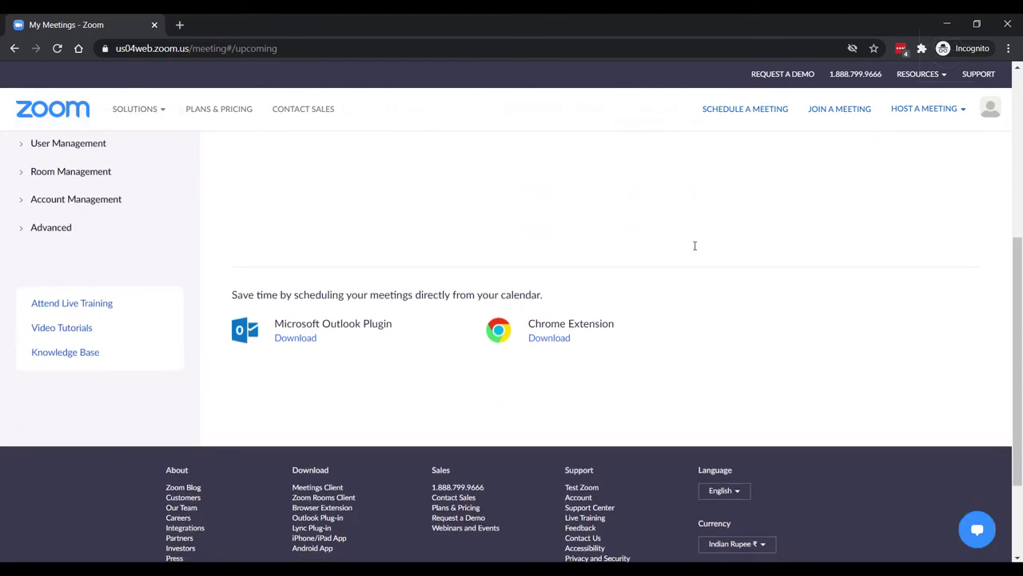
scroll(696, 250, down, 2)
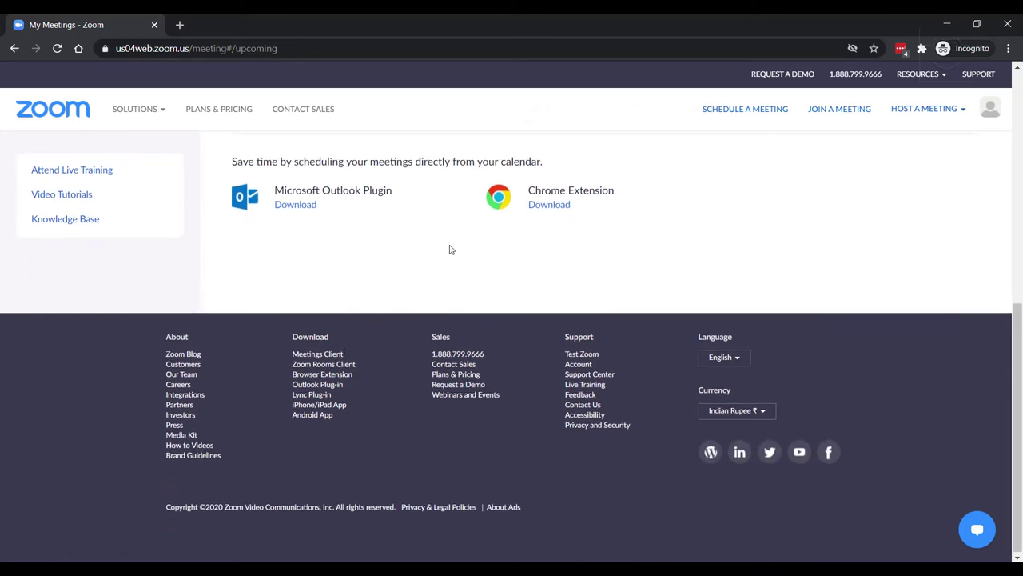
scroll(451, 250, up, 10)
Go to zoom.us/download and save the Zoom Client for Meetings installer
click(308, 49)
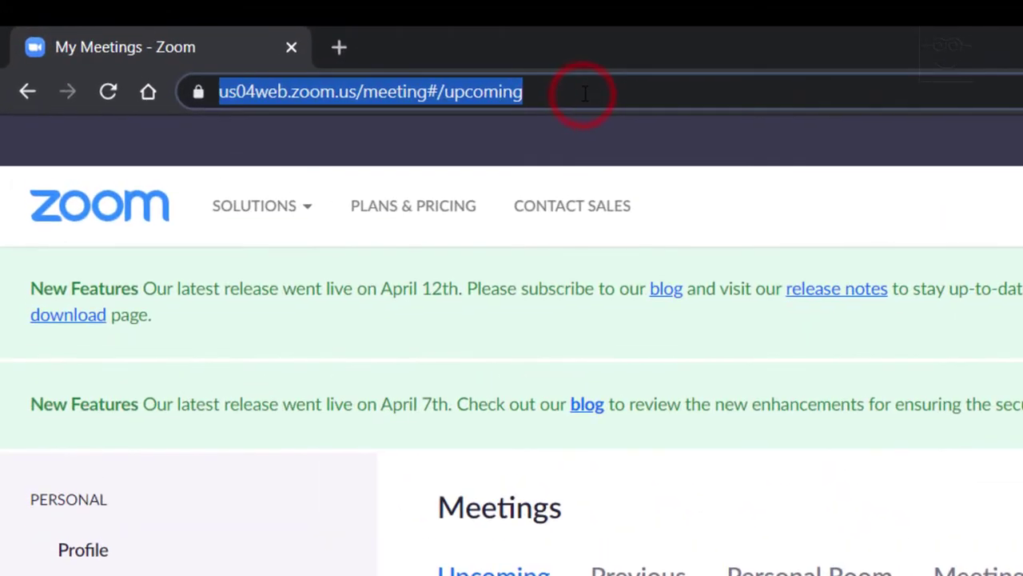
text(https)
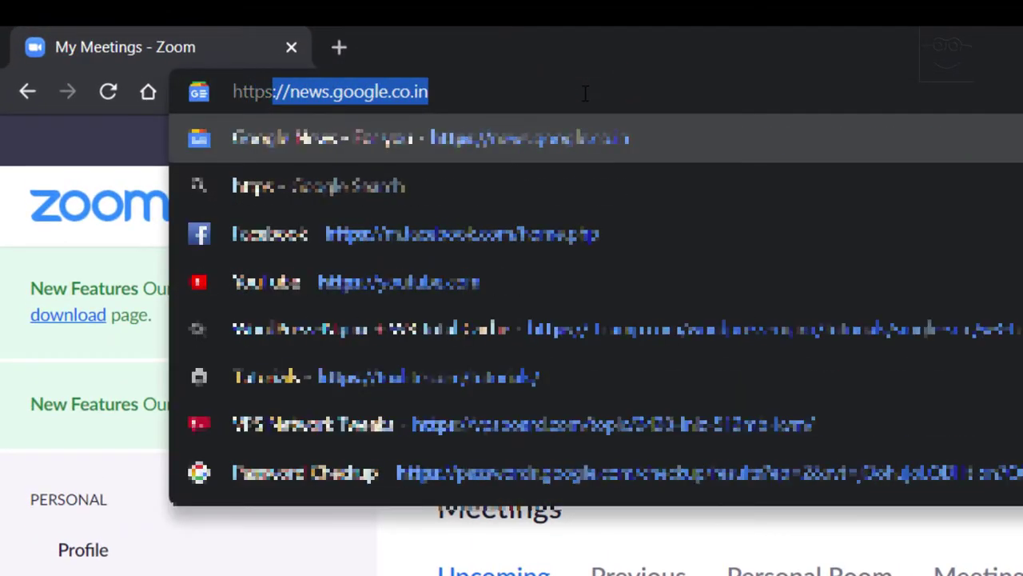
text(://zo)
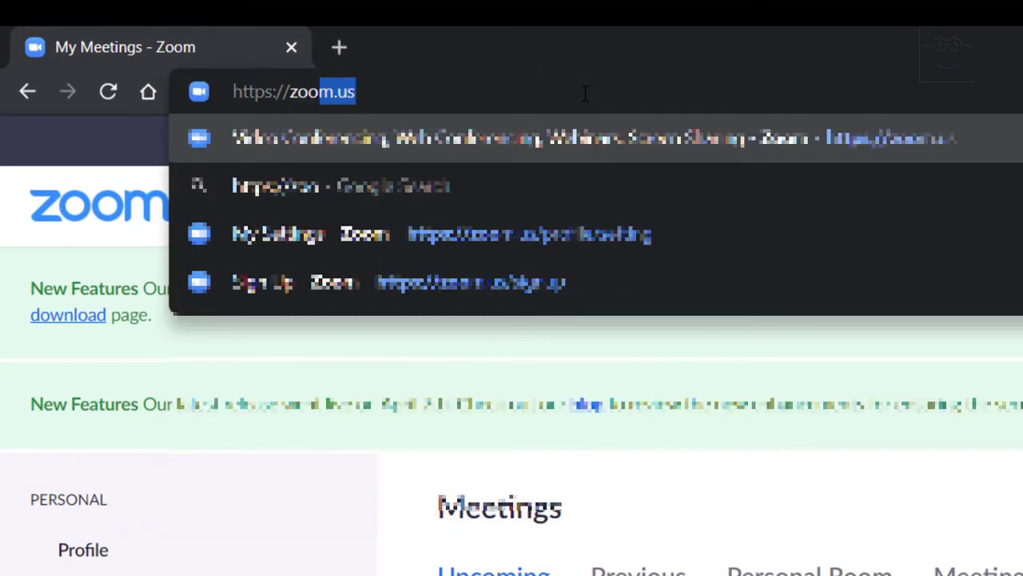
text(o)
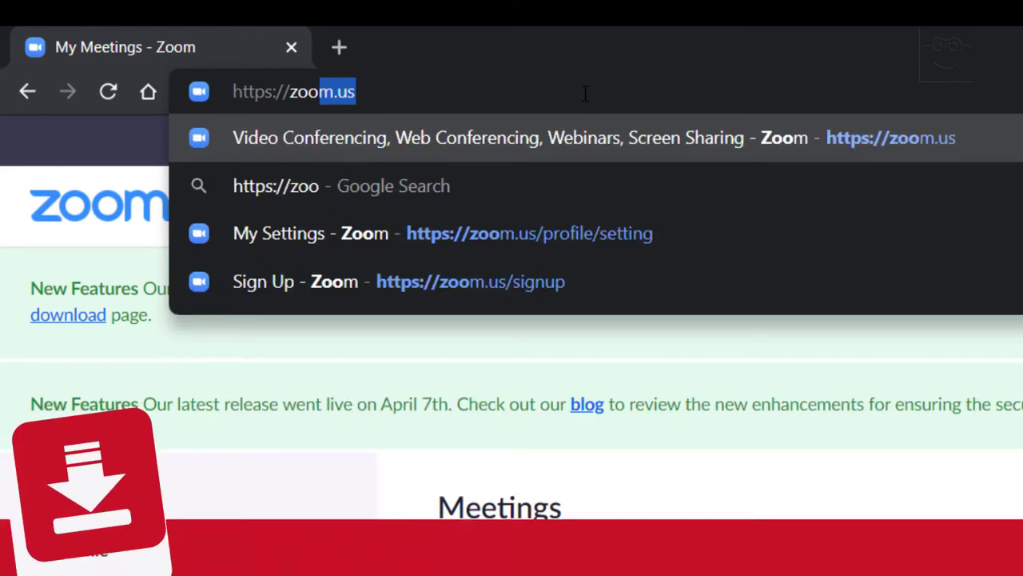
text(m.us/down;oa)
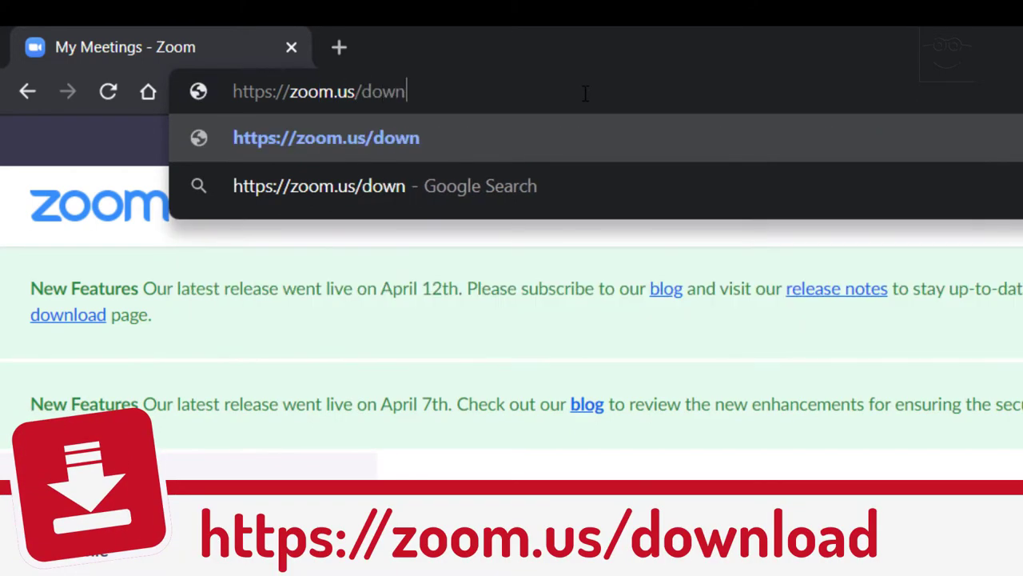
key(BackSpace)
key(BackSpace)
key(BackSpace)
text(load)
key(Return)
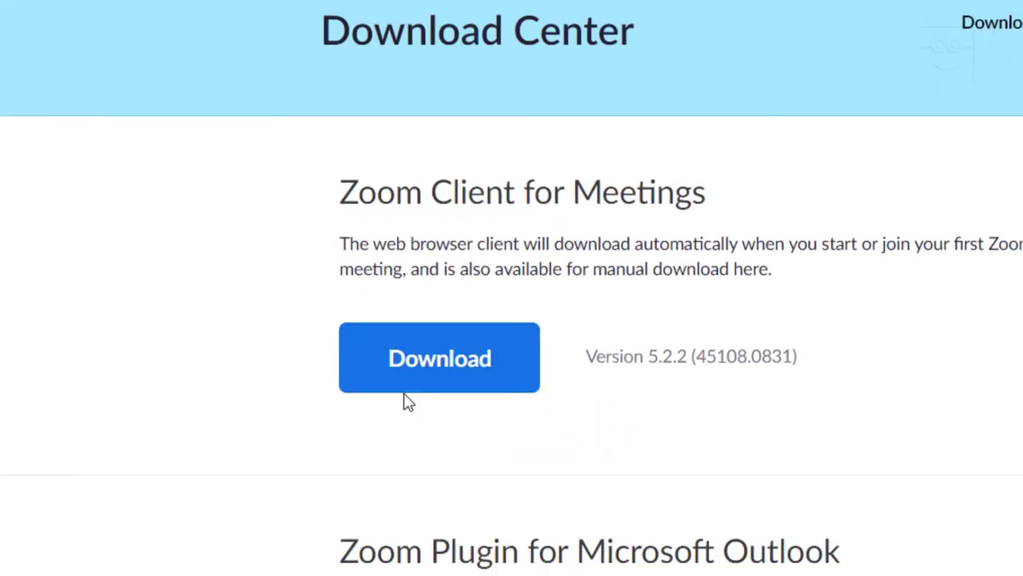
click(452, 367)
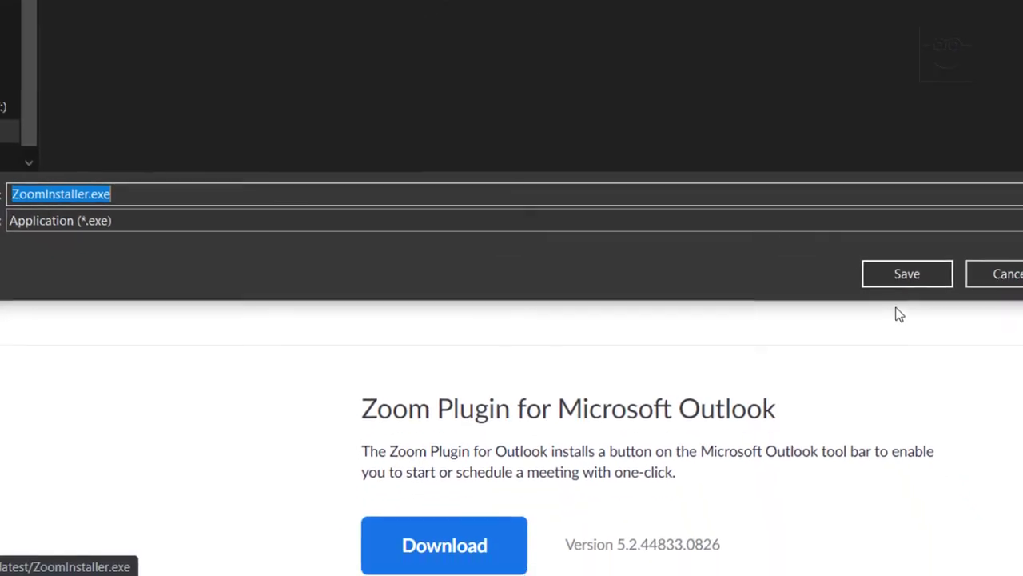
click(906, 273)
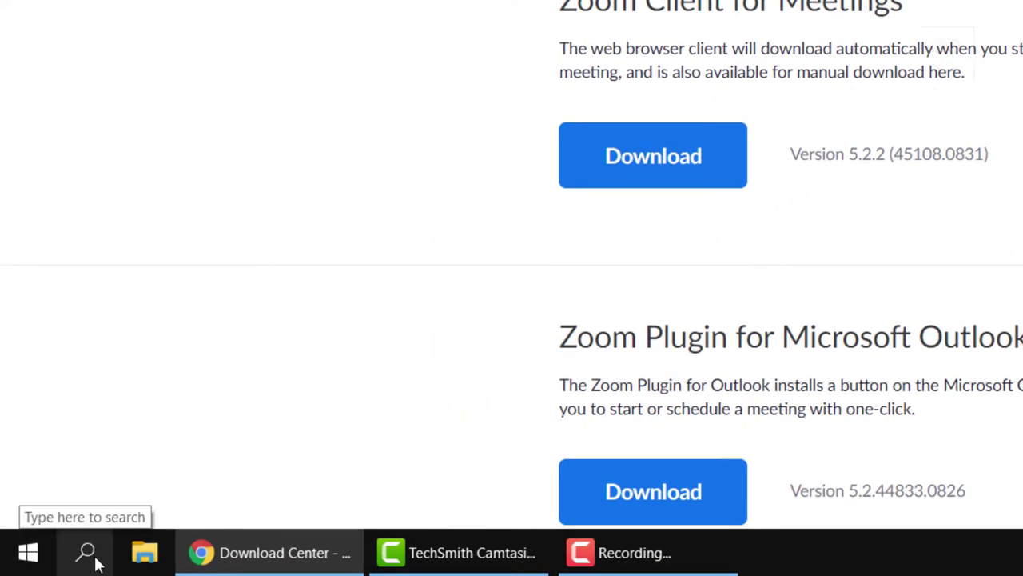
Launch the Zoom desktop app from Windows search
click(94, 560)
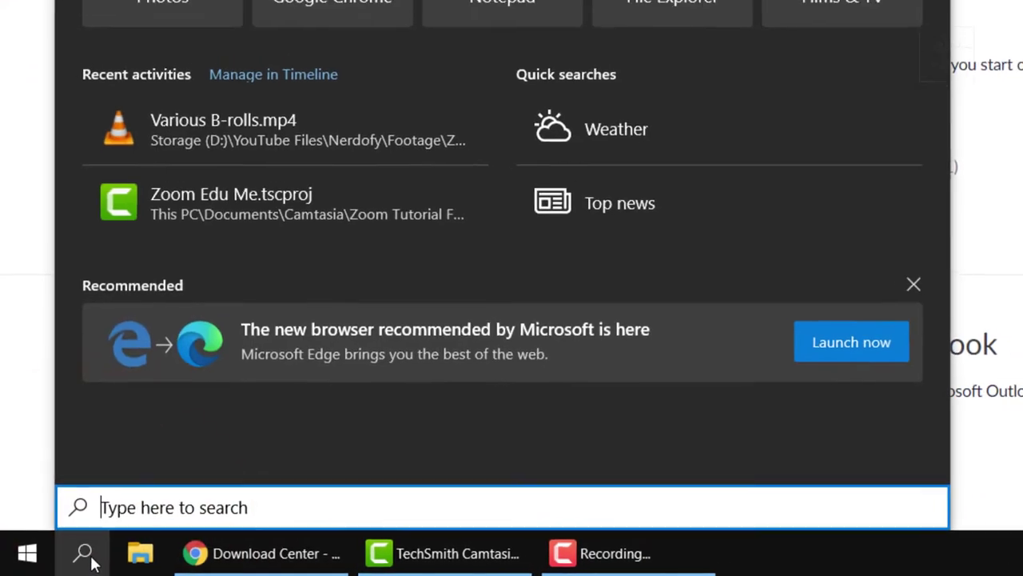
text(zoo)
text(m)
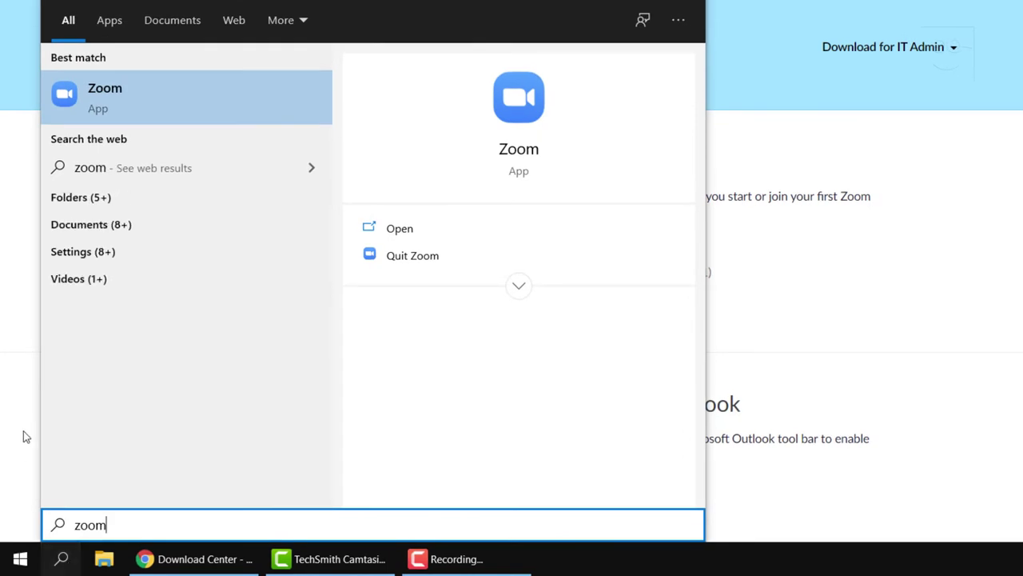
click(136, 113)
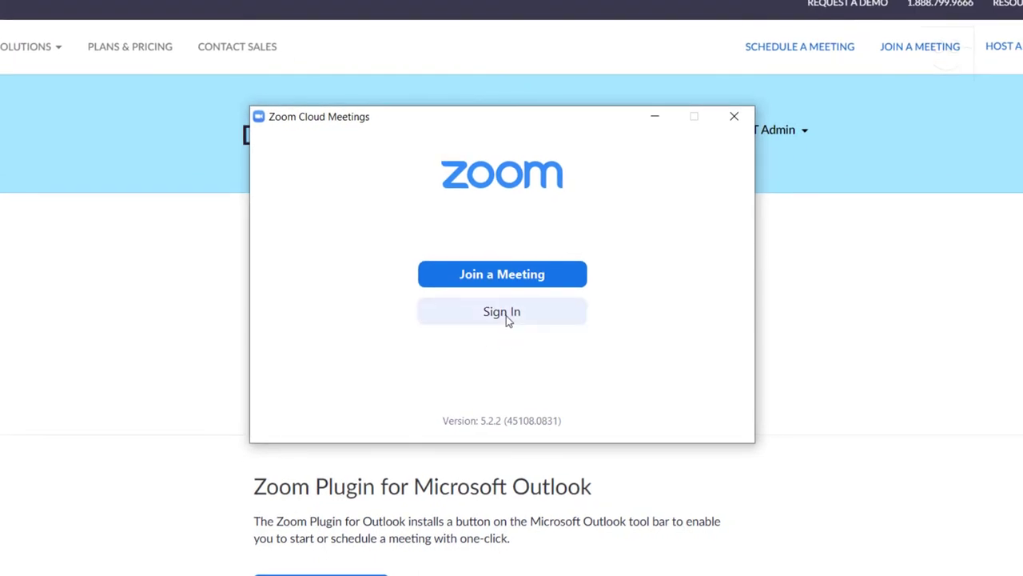
Enter the account email and pasted password in Zoom's Sign In form
click(506, 316)
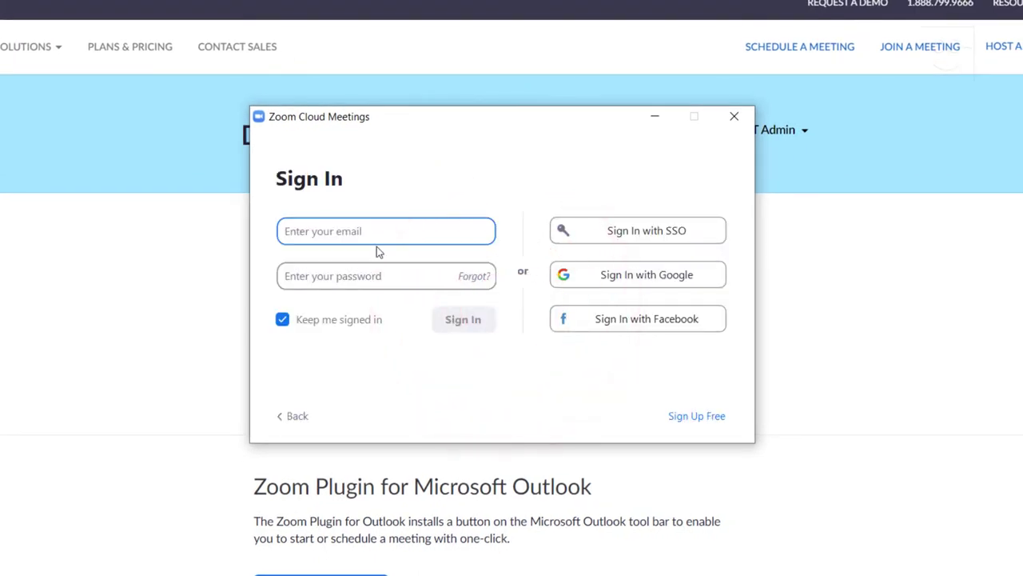
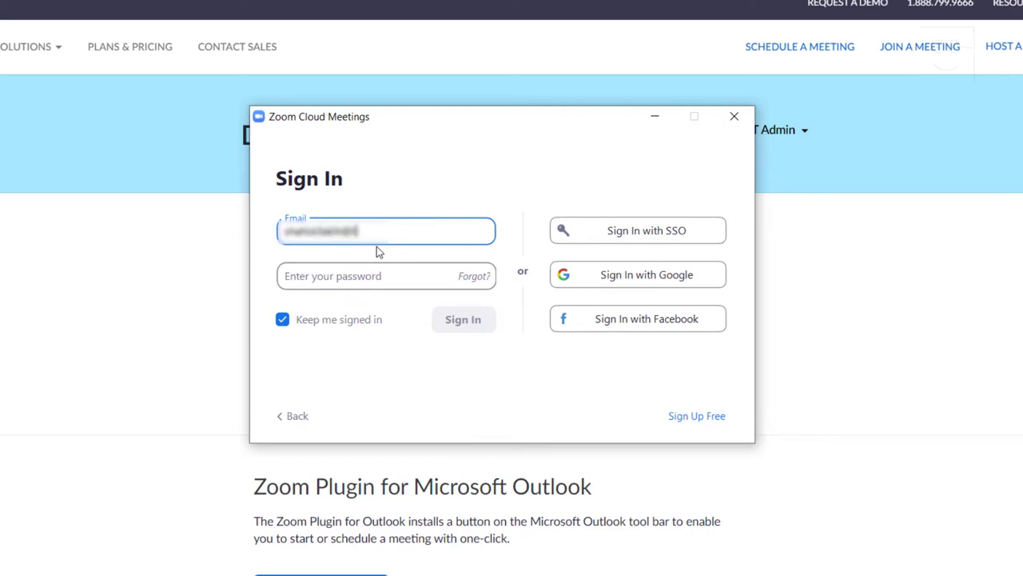
key(Tab)
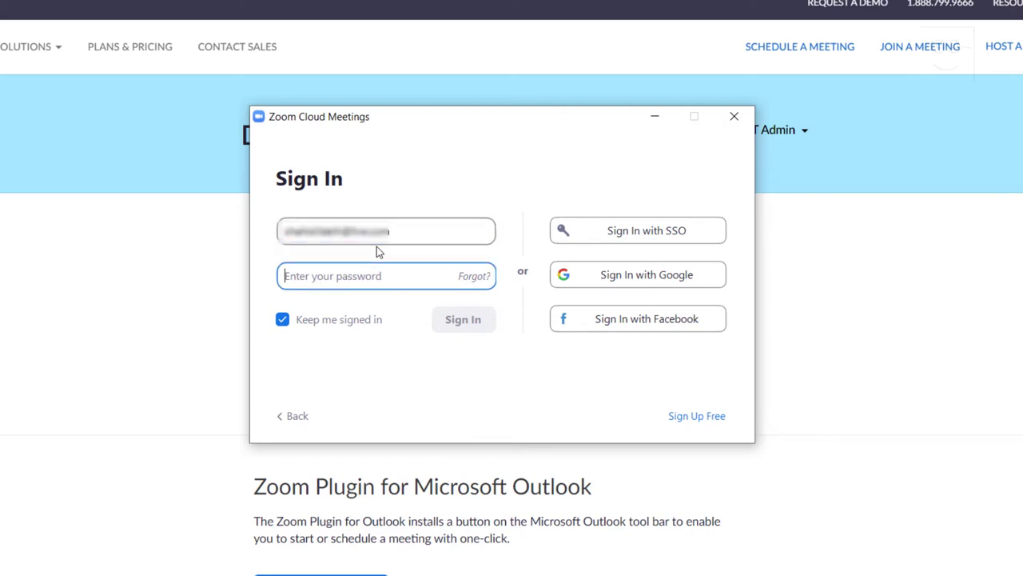
key(ctrl+v)
Sign in to Zoom with Keep me signed in left enabled
click(296, 321)
click(286, 325)
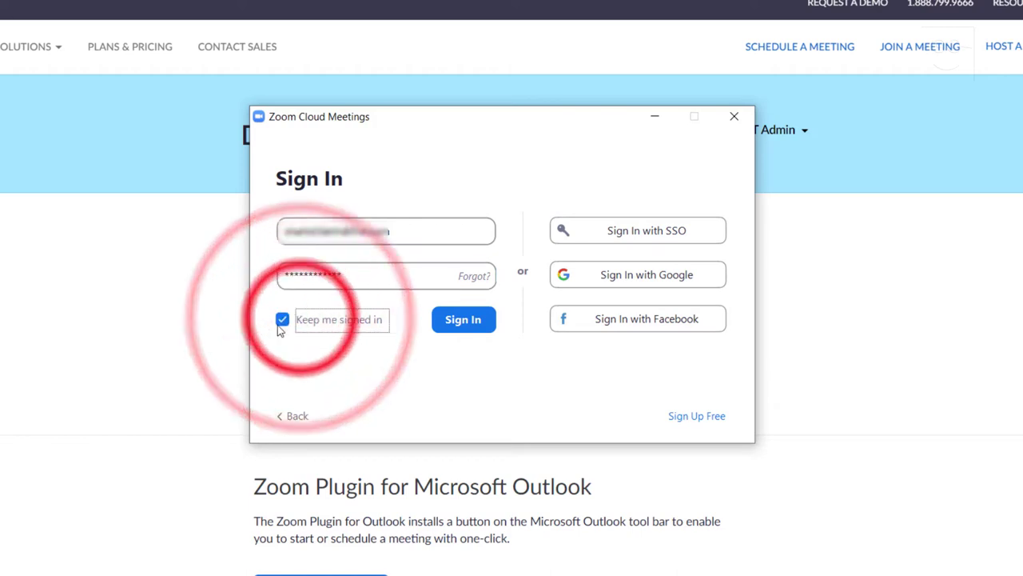
click(468, 324)
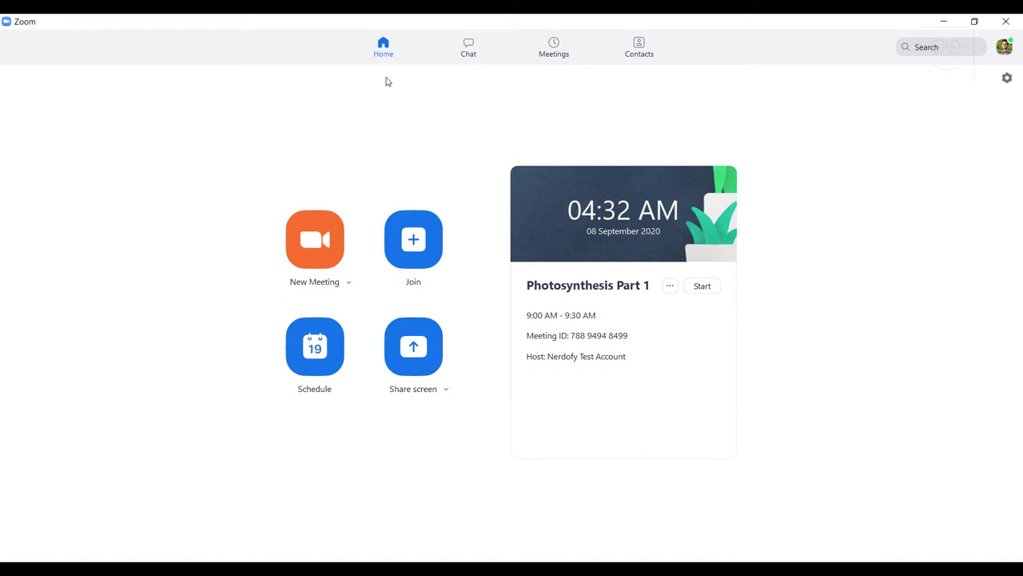
Tour the Chat, Meetings, Contacts and Home tabs, ending on Chat
click(468, 48)
click(554, 48)
click(639, 46)
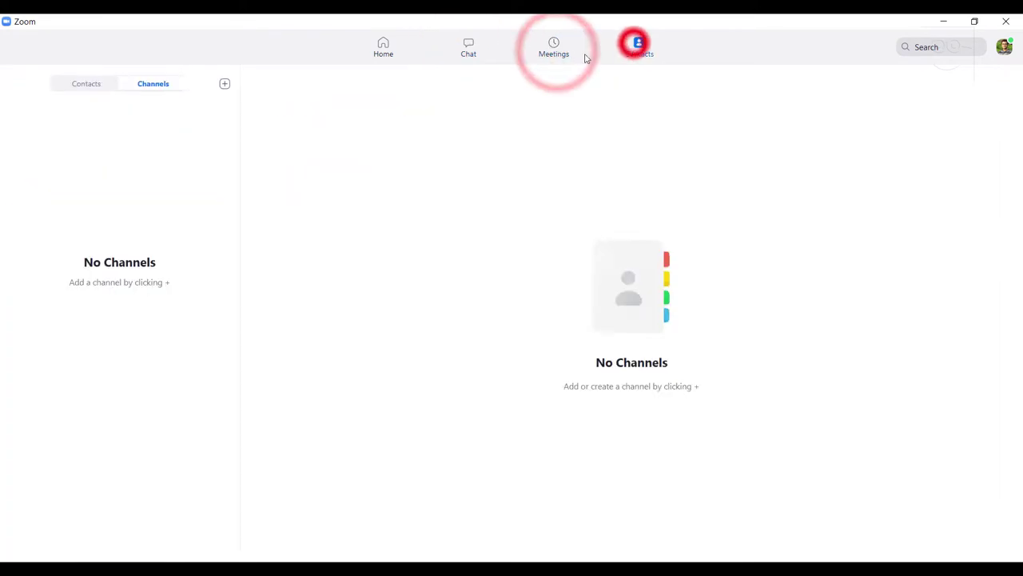
click(392, 48)
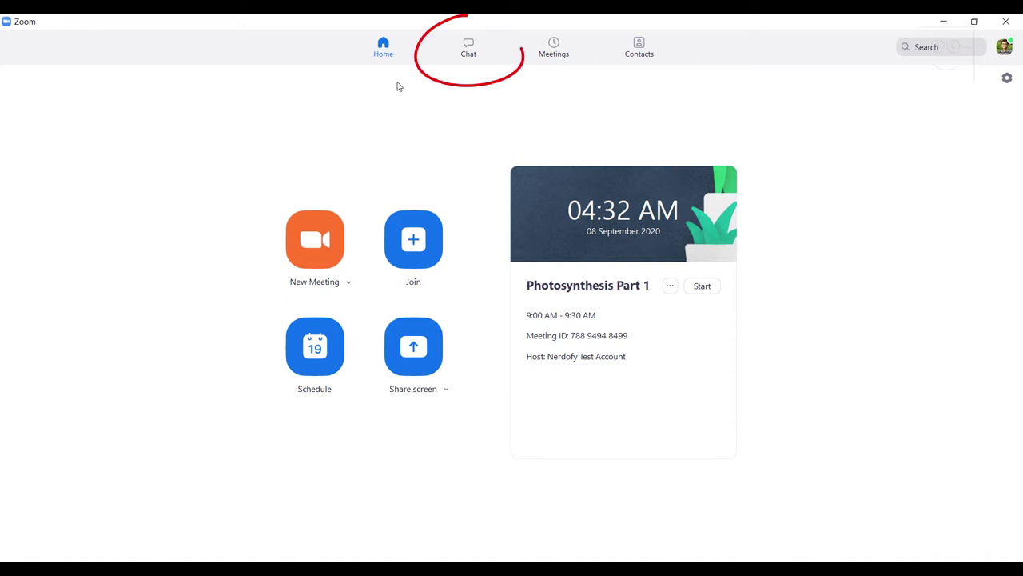
click(482, 58)
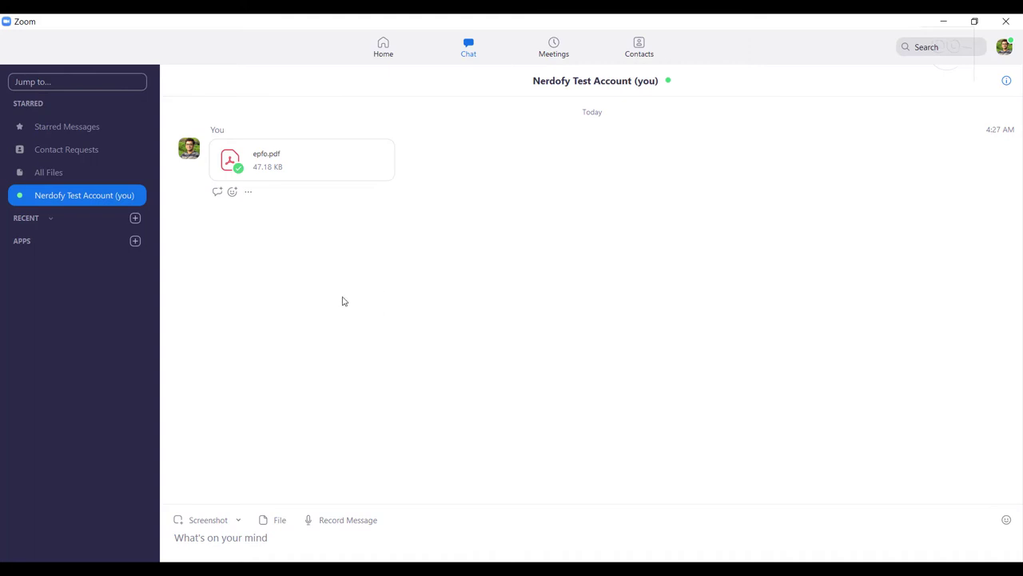
Show All Files, then draft a channel named 'Junior' with members and cancel it
click(63, 174)
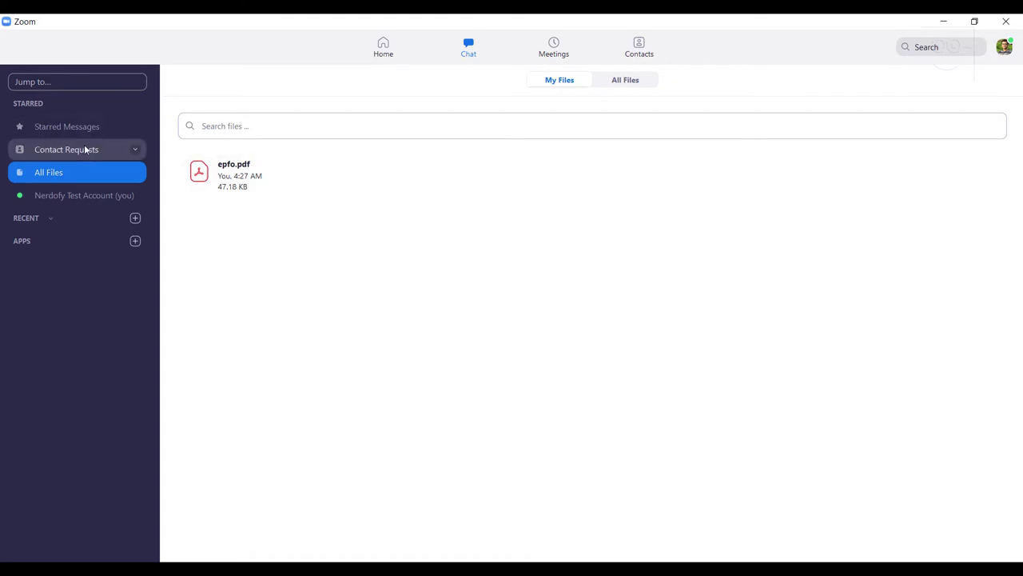
click(135, 219)
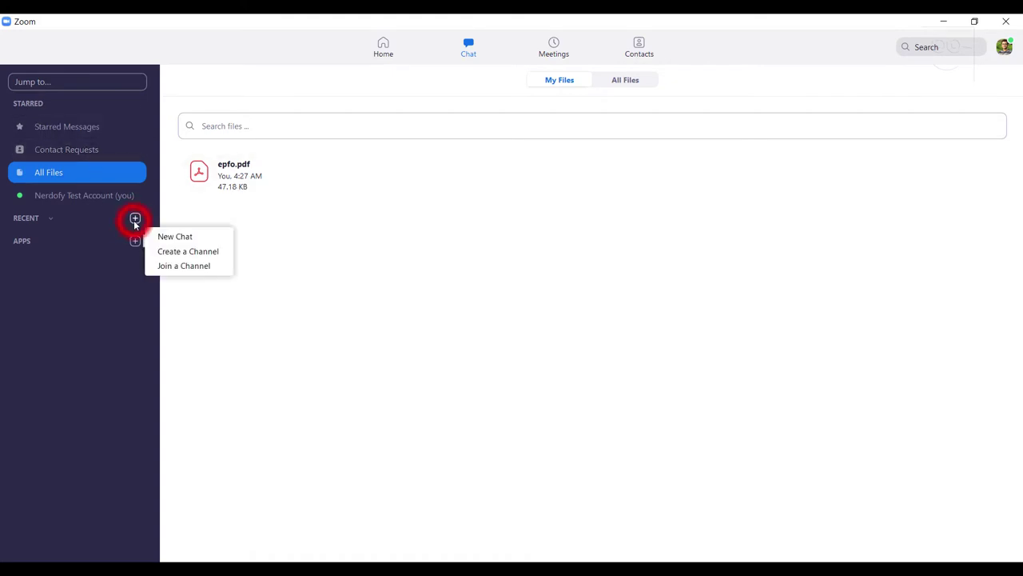
click(180, 253)
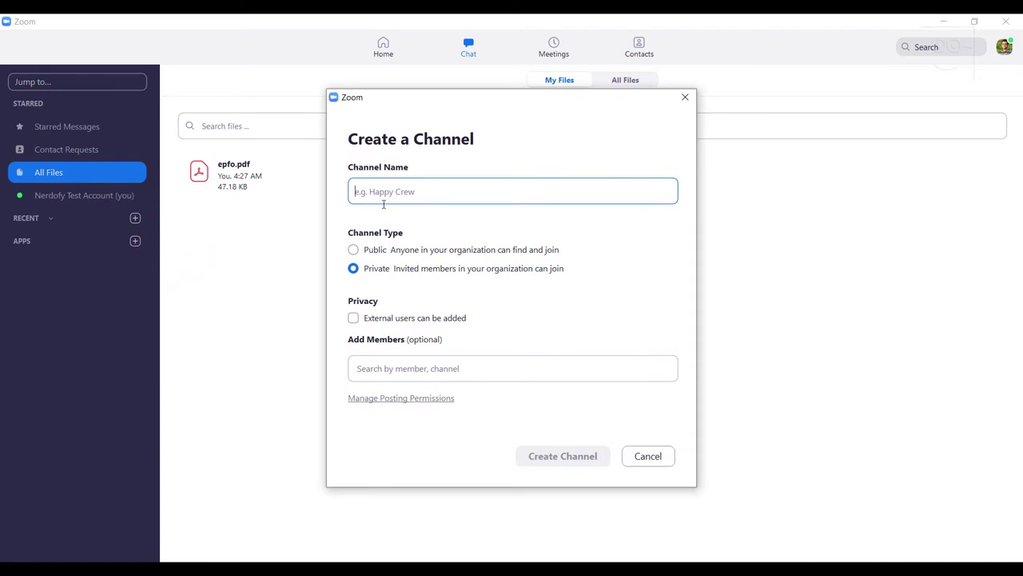
text(Junio)
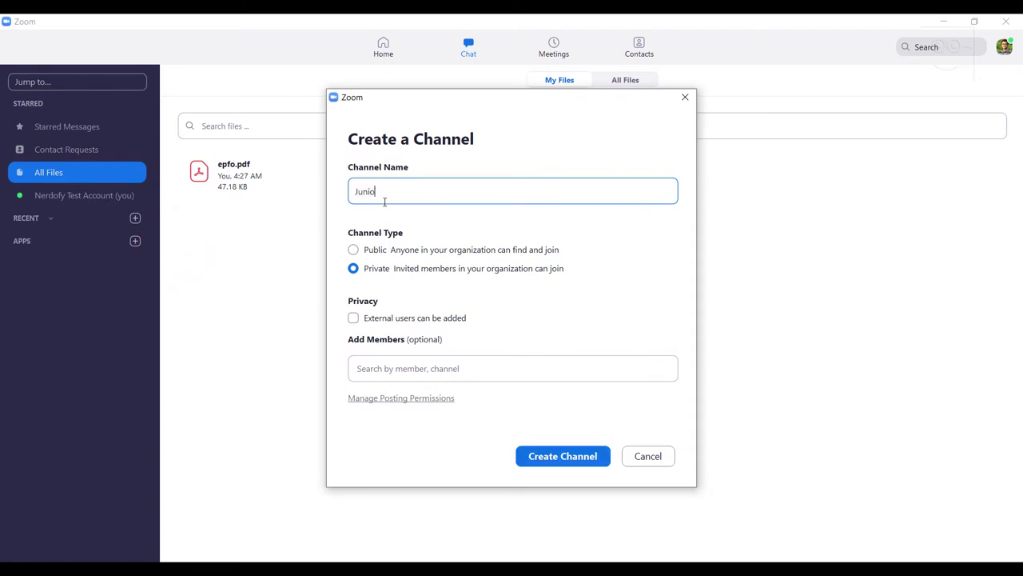
text(r)
click(401, 369)
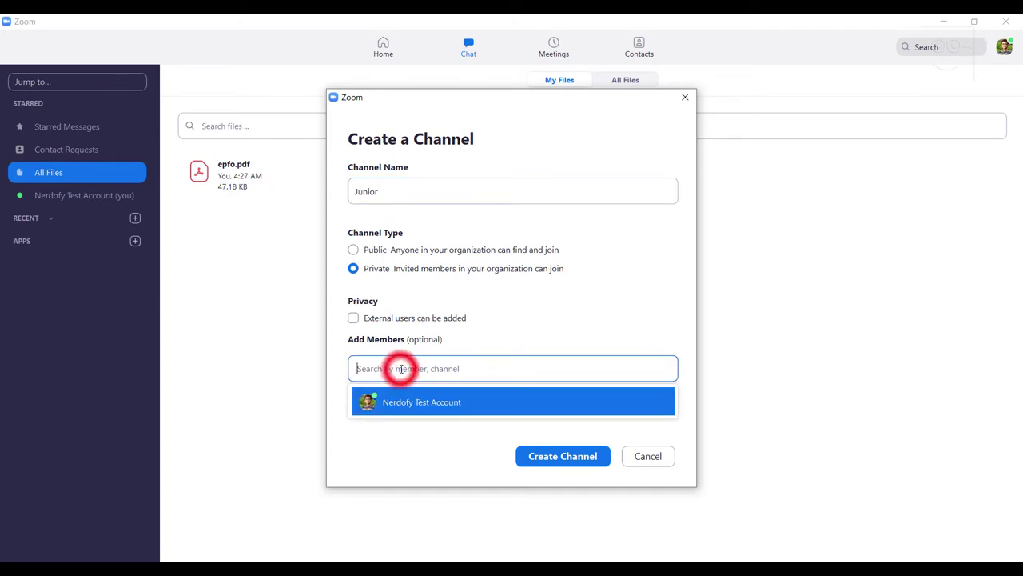
text(names of junior)
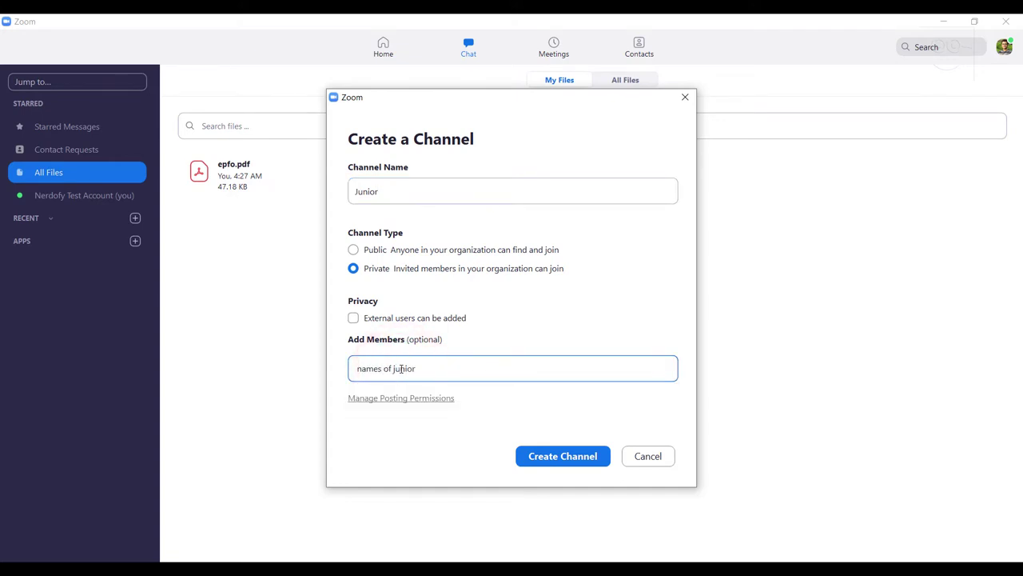
text( students..)
click(686, 467)
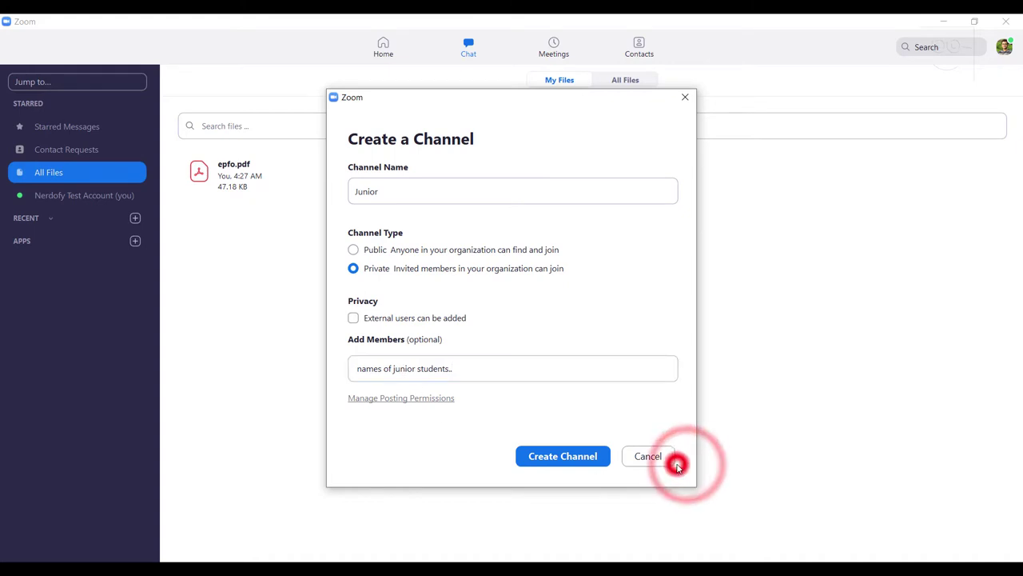
click(660, 455)
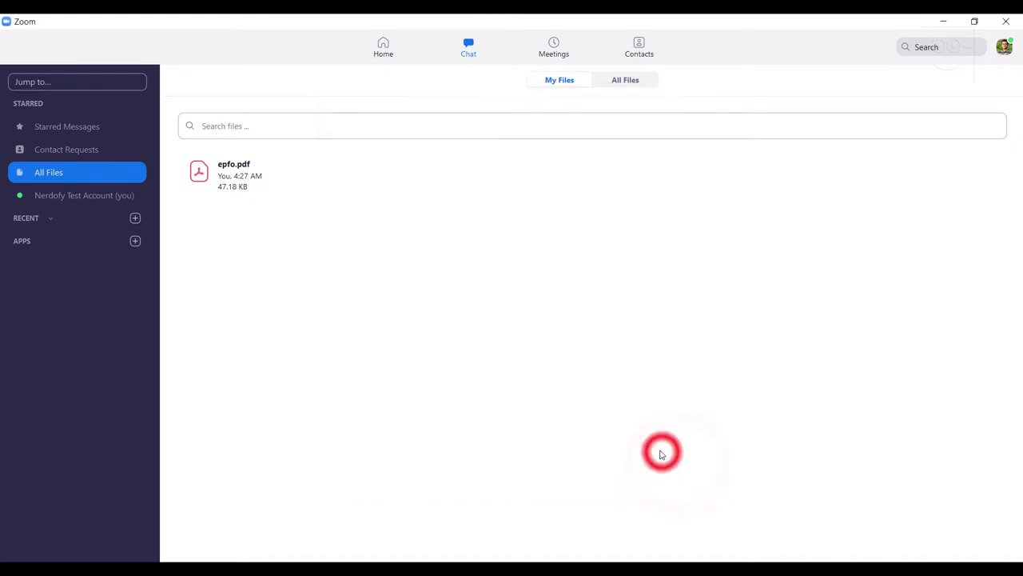
Check the Contact Requests list and its options, then go to the Meetings tab
click(141, 149)
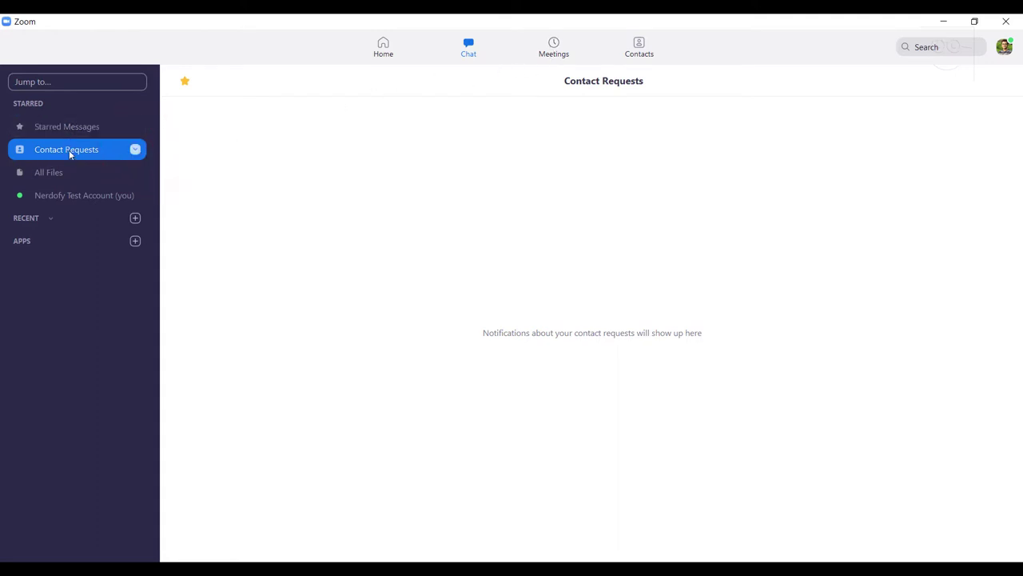
click(135, 149)
click(215, 112)
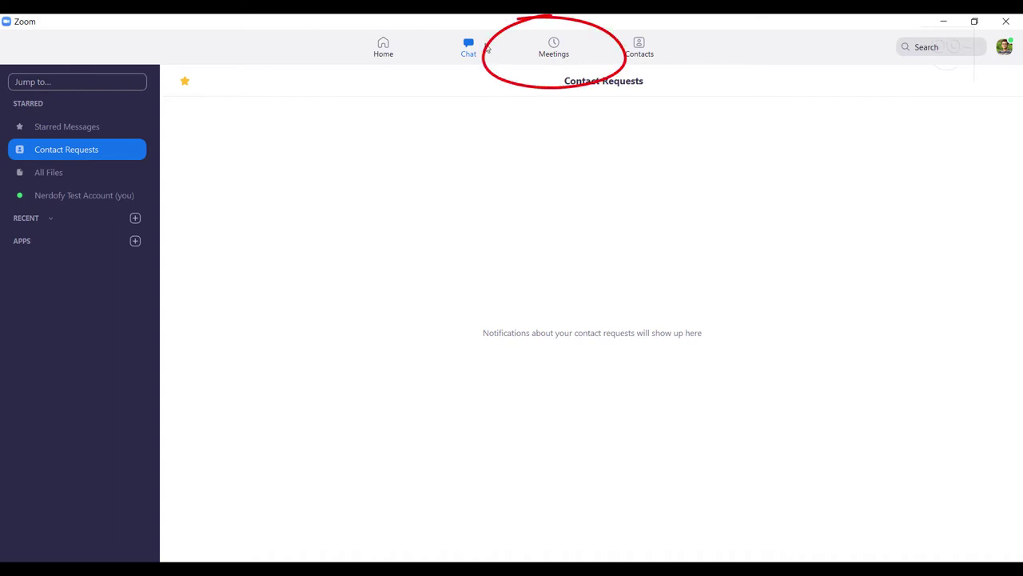
click(566, 61)
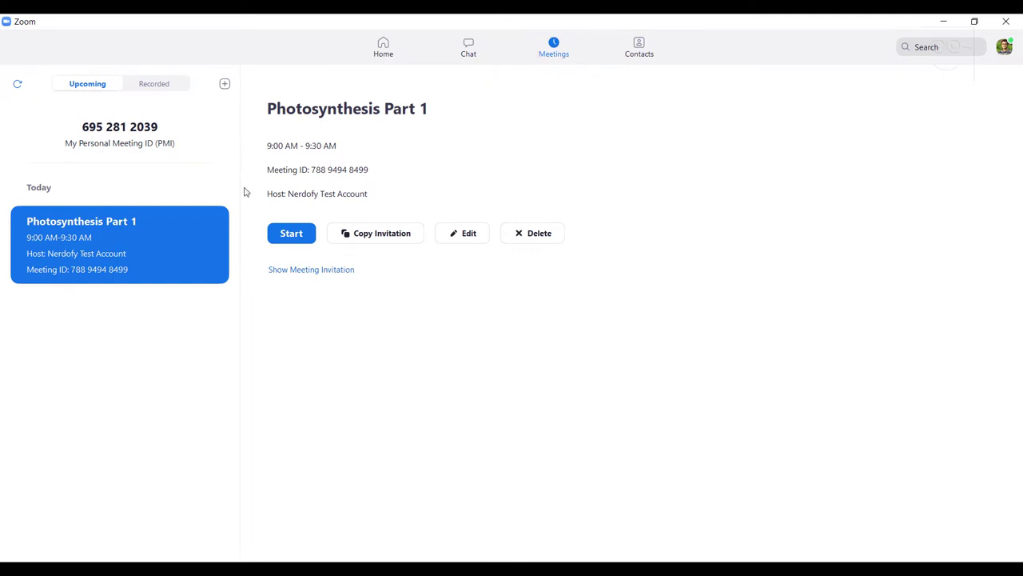
click(147, 133)
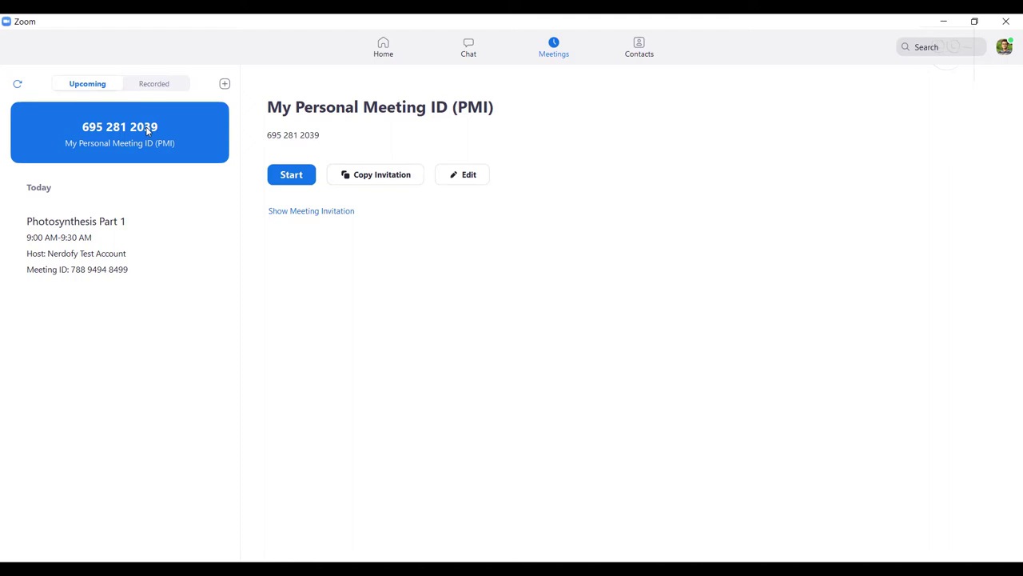
click(476, 179)
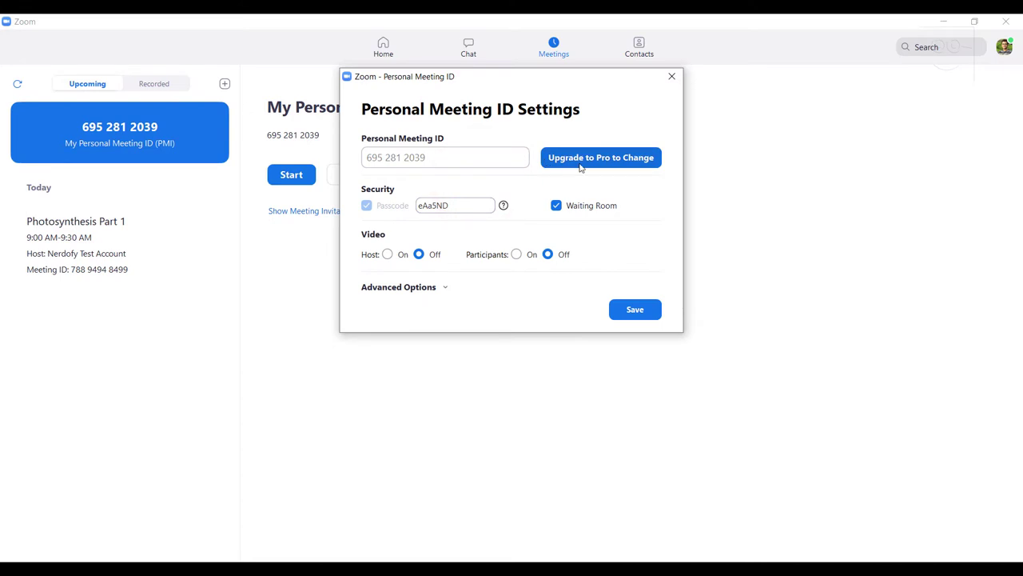
click(475, 157)
click(670, 78)
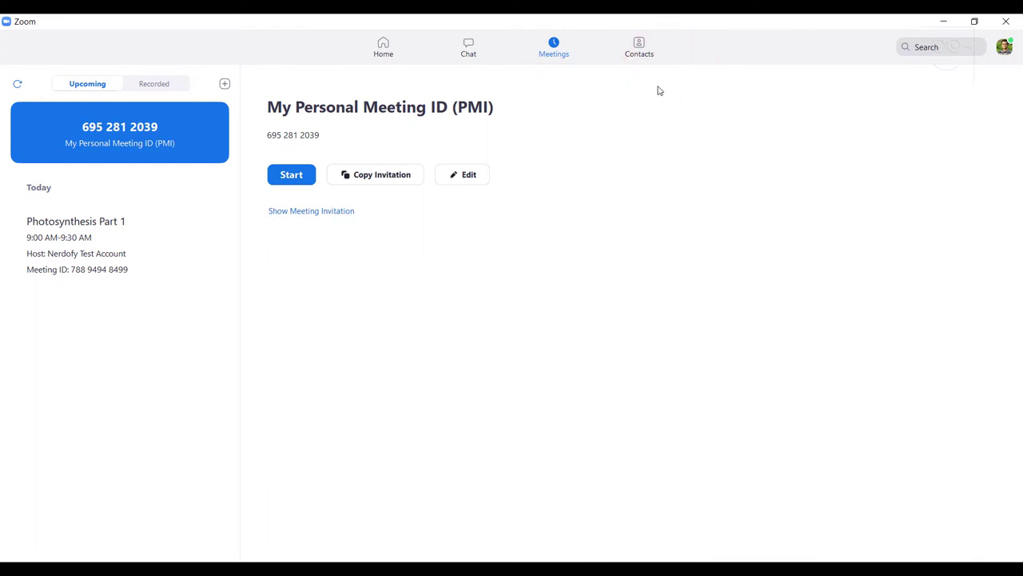
Look over the scheduling options, then open the Recorded list showing the September 8, 2020 recording
click(225, 84)
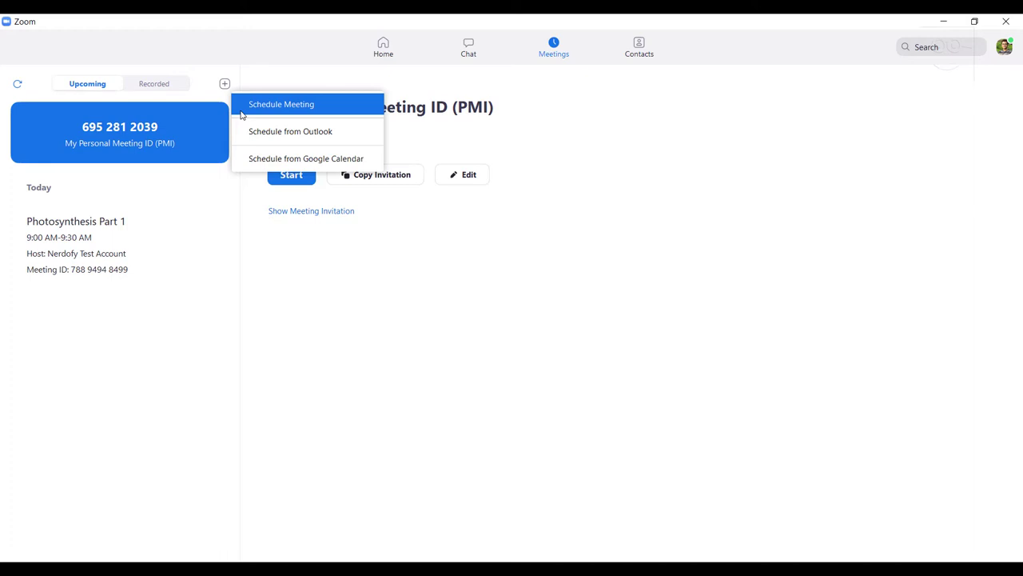
click(345, 283)
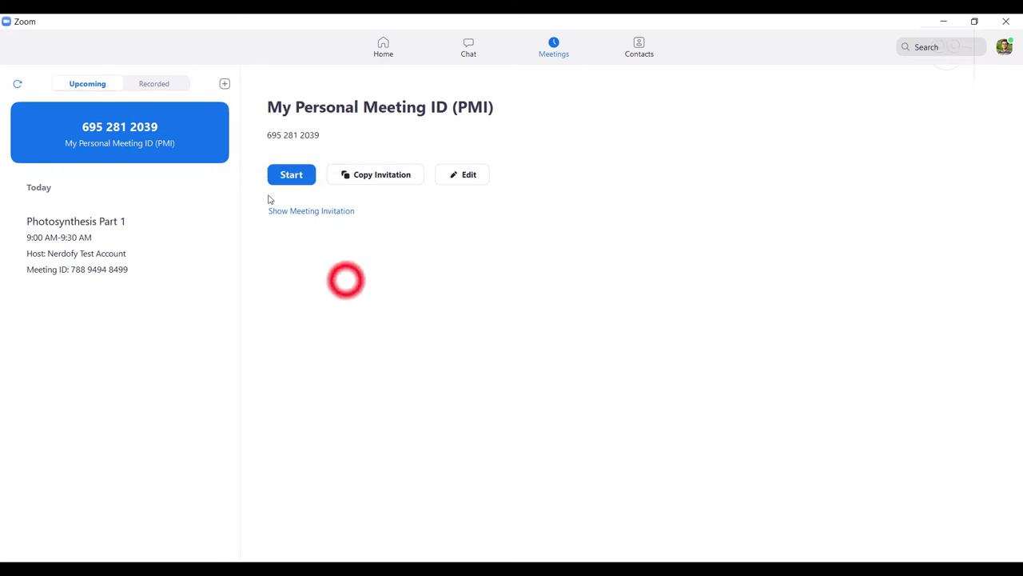
click(146, 84)
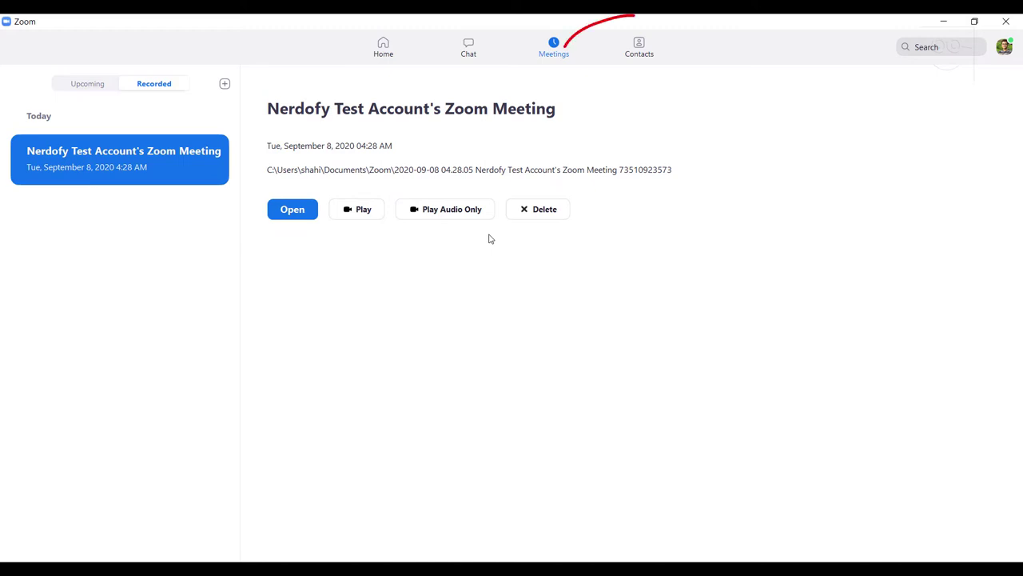
Go to Contacts, start adding a new contact, then cancel it
click(627, 63)
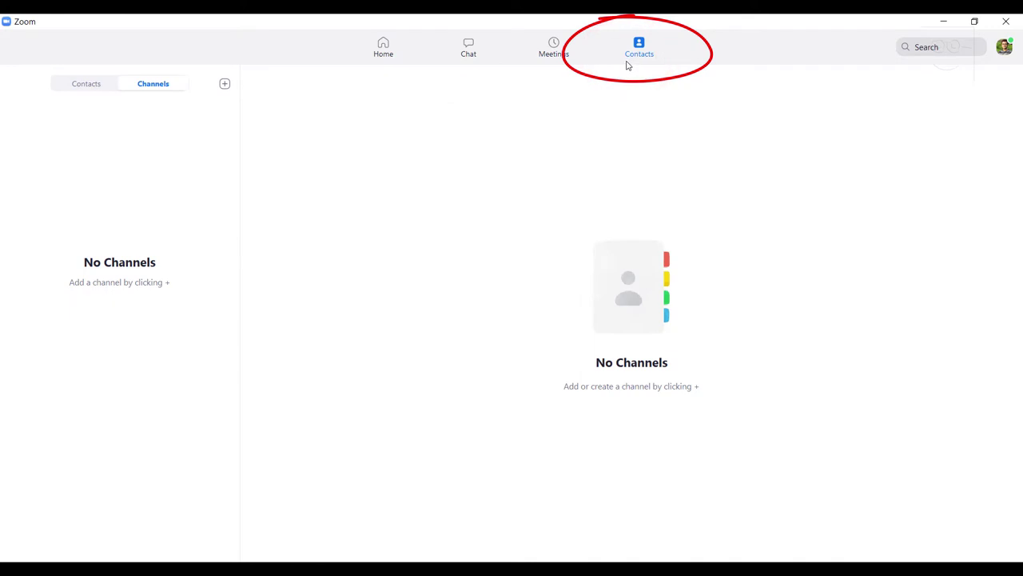
click(79, 84)
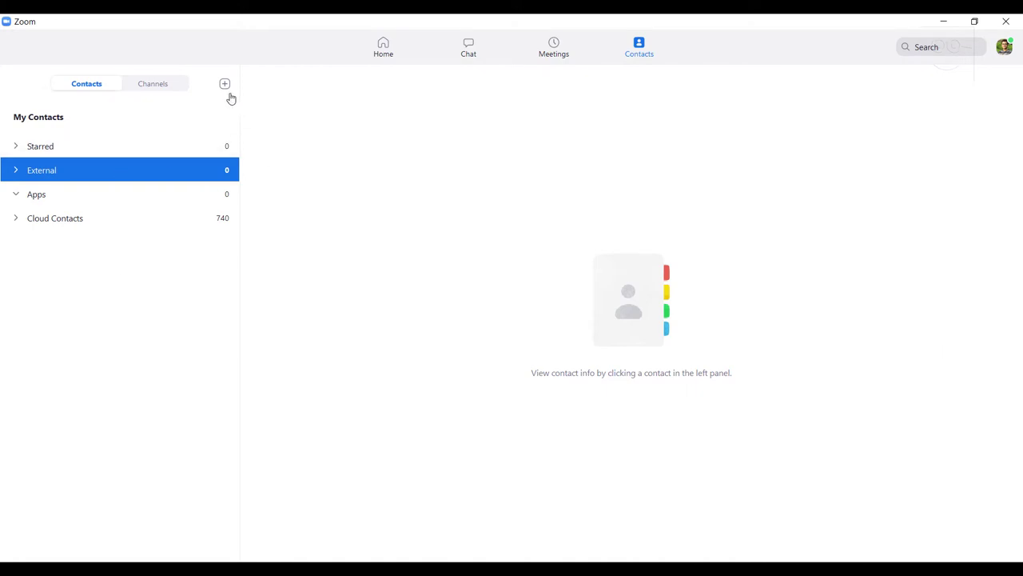
click(224, 85)
click(203, 106)
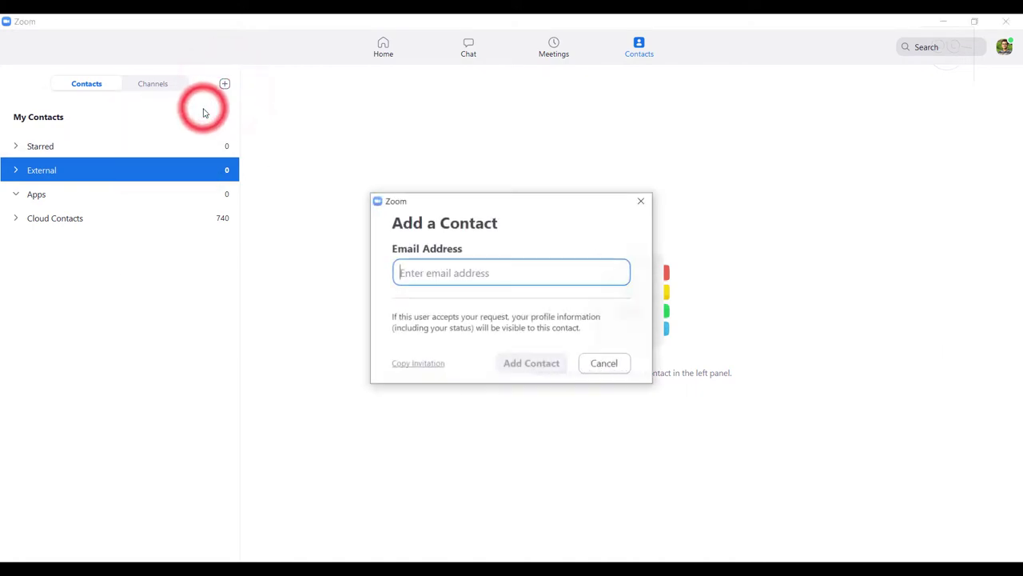
click(610, 363)
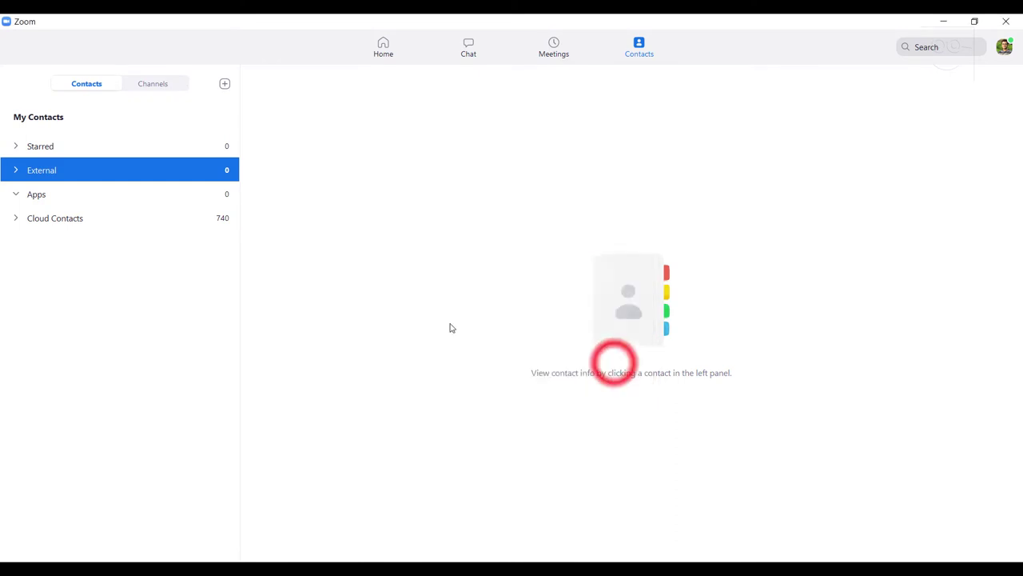
Expand and browse the 740 Cloud Contacts, then collapse the group again
click(190, 220)
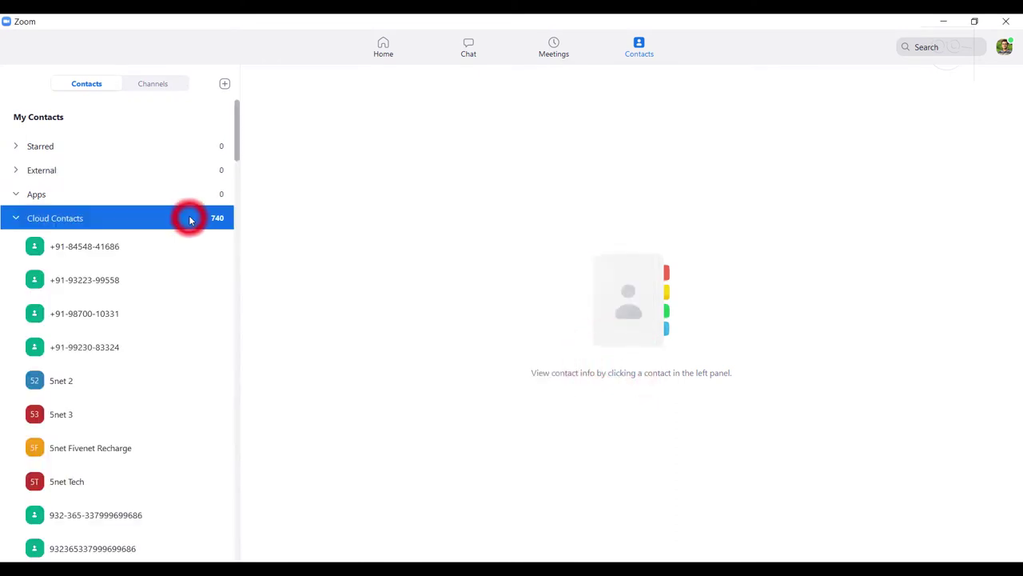
scroll(157, 283, down, 5)
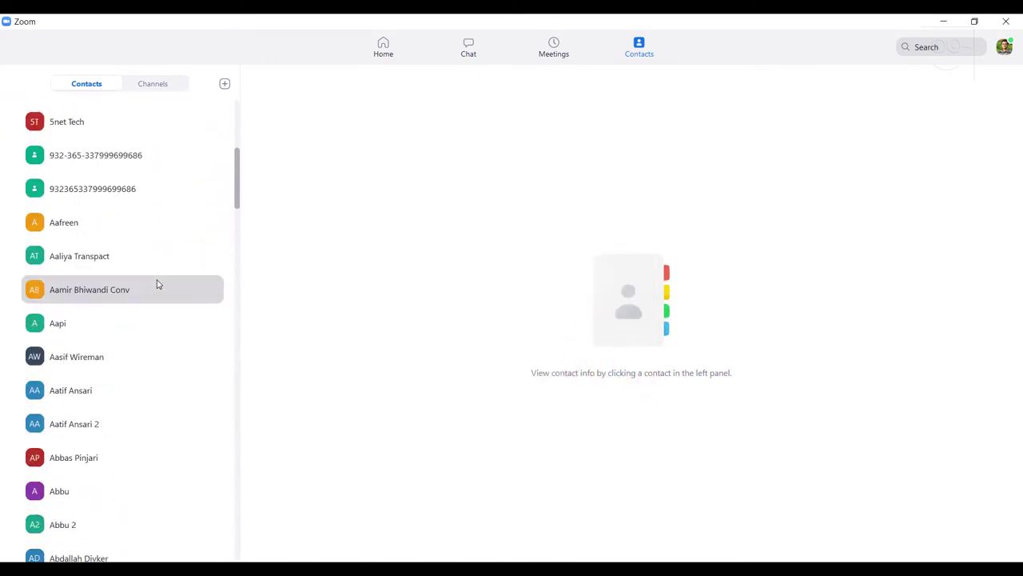
scroll(158, 284, down, 3)
scroll(156, 286, up, 6)
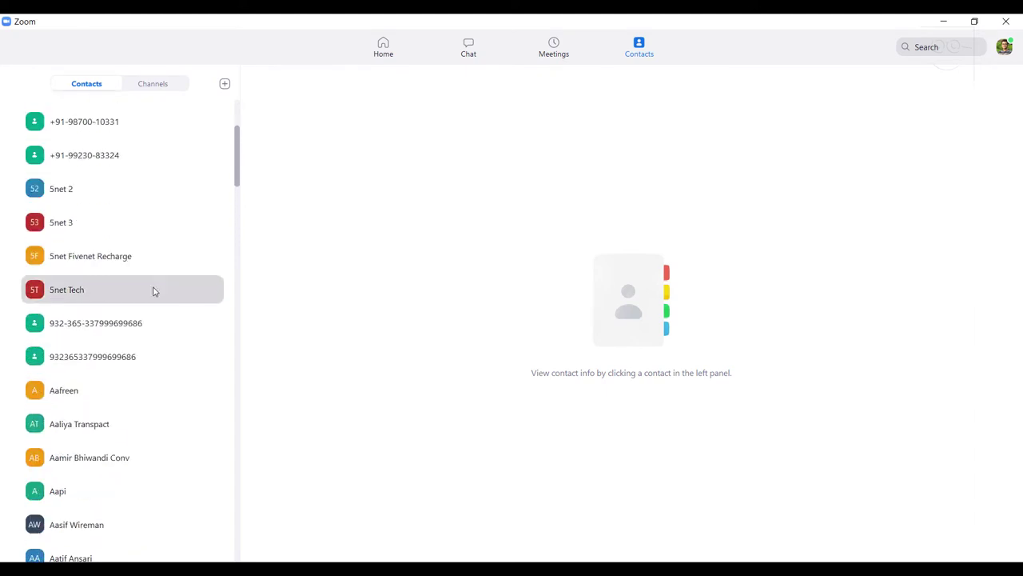
scroll(154, 291, up, 3)
click(13, 218)
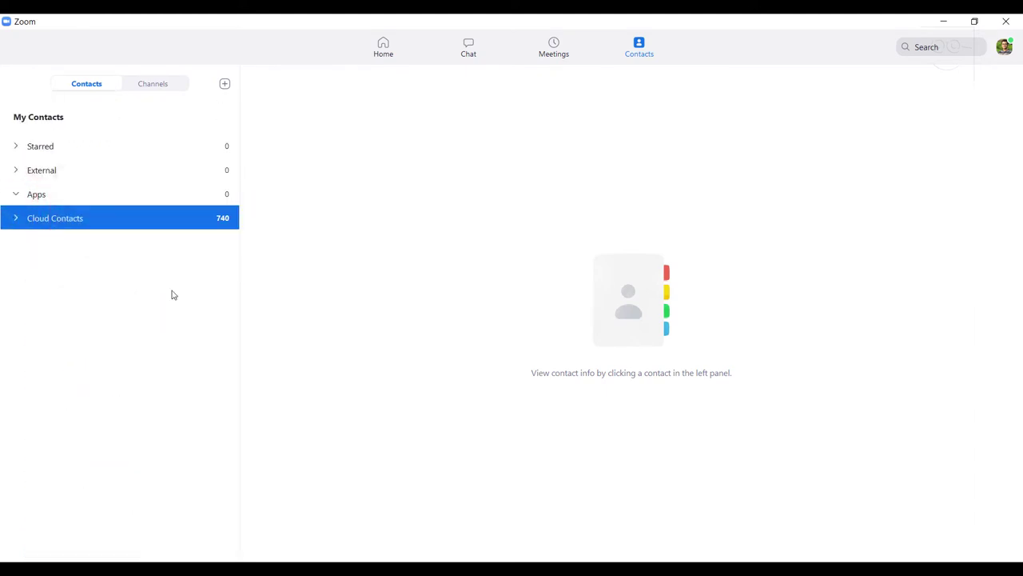
Create a private channel named 'Class 1' with the account added as a member
click(176, 83)
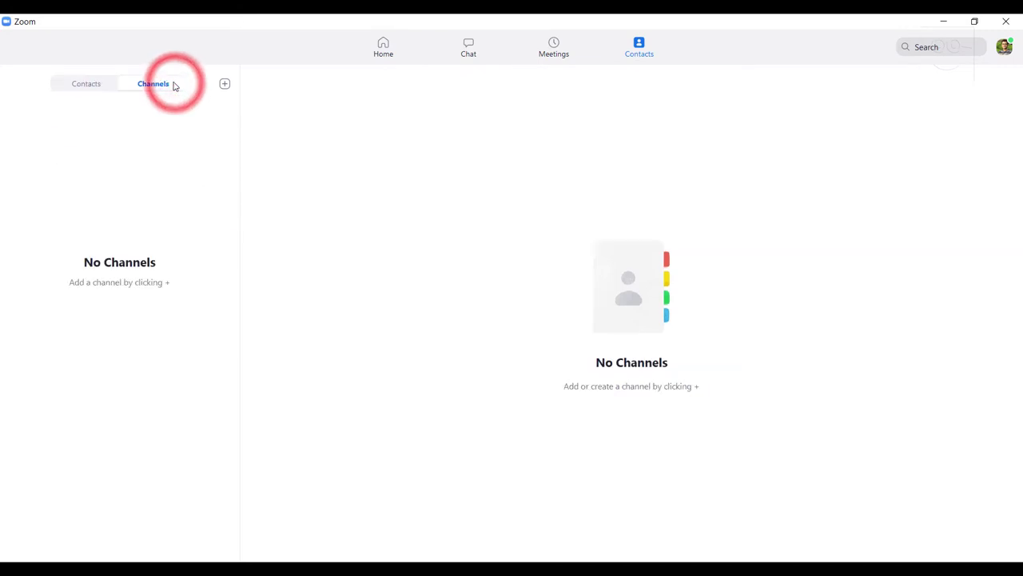
click(227, 85)
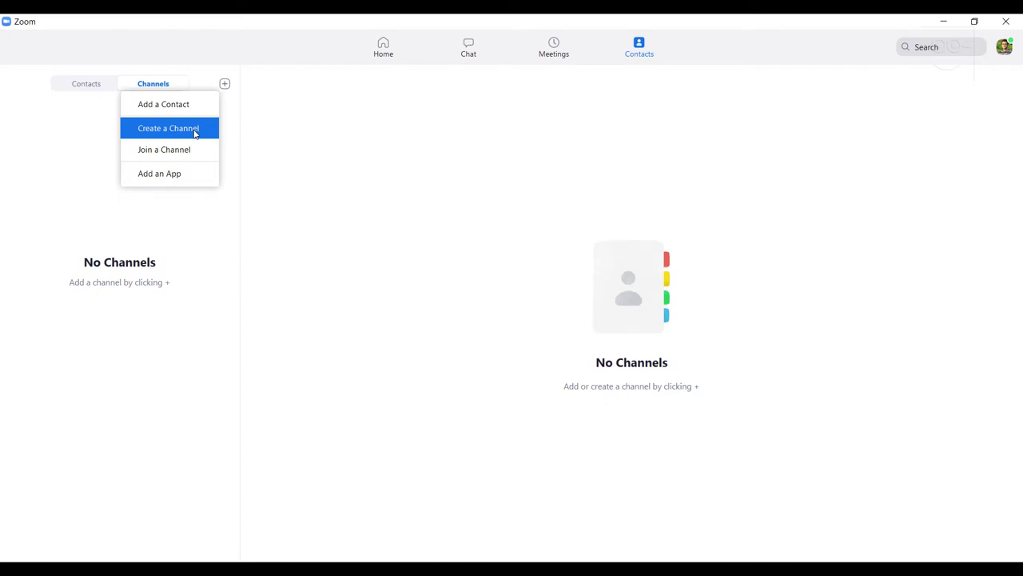
click(195, 131)
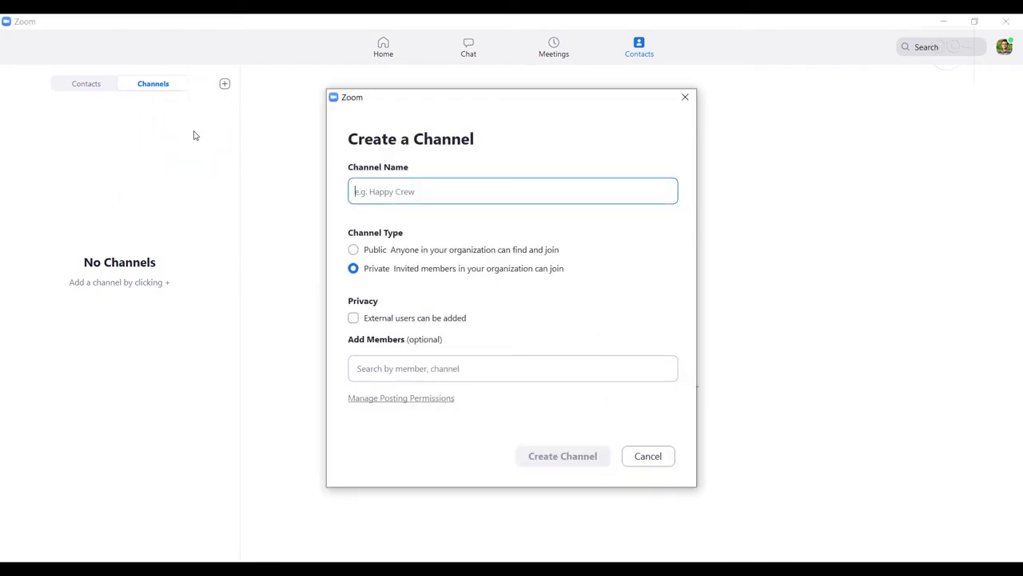
text(Class 1)
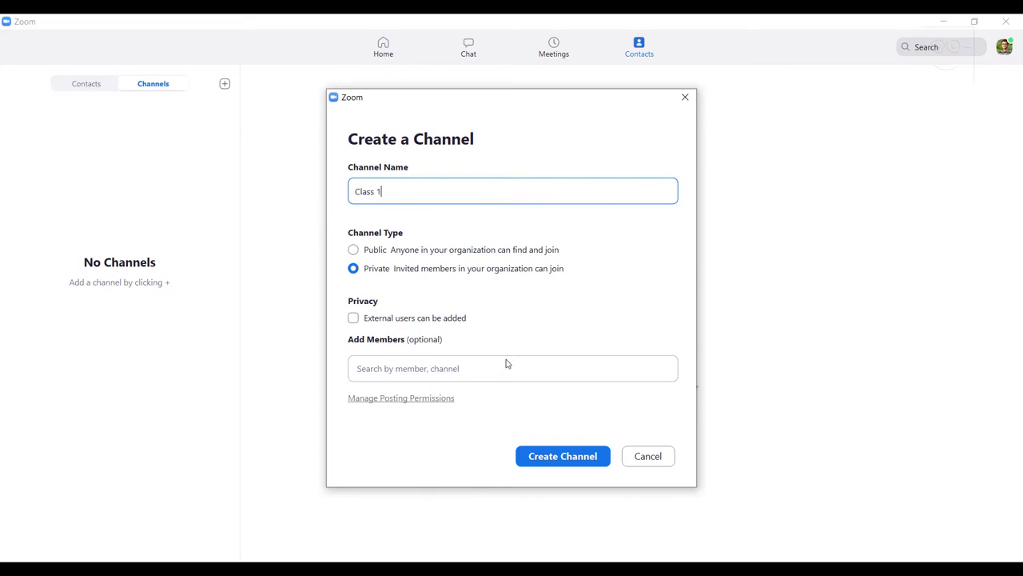
click(485, 378)
click(470, 404)
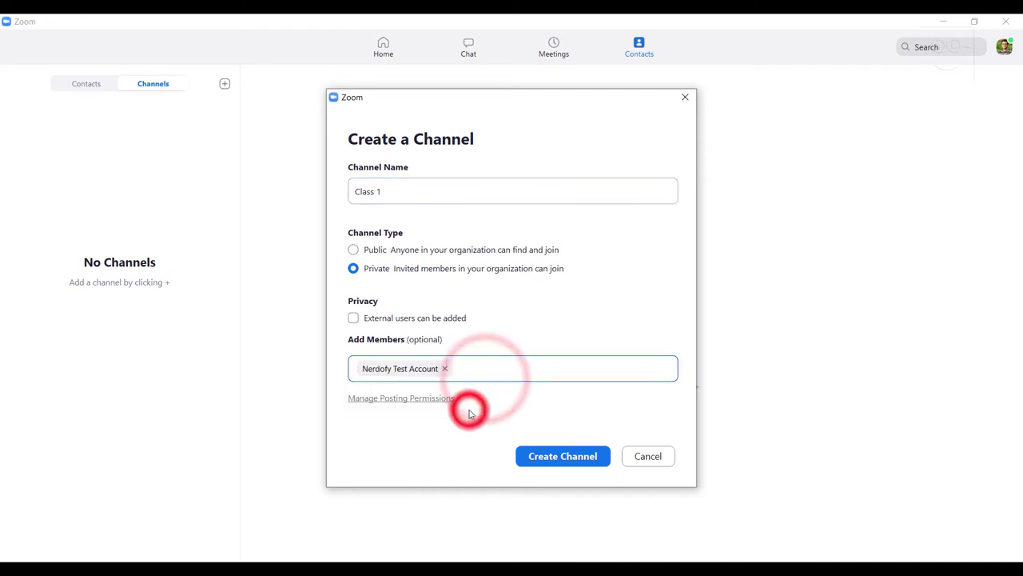
click(559, 455)
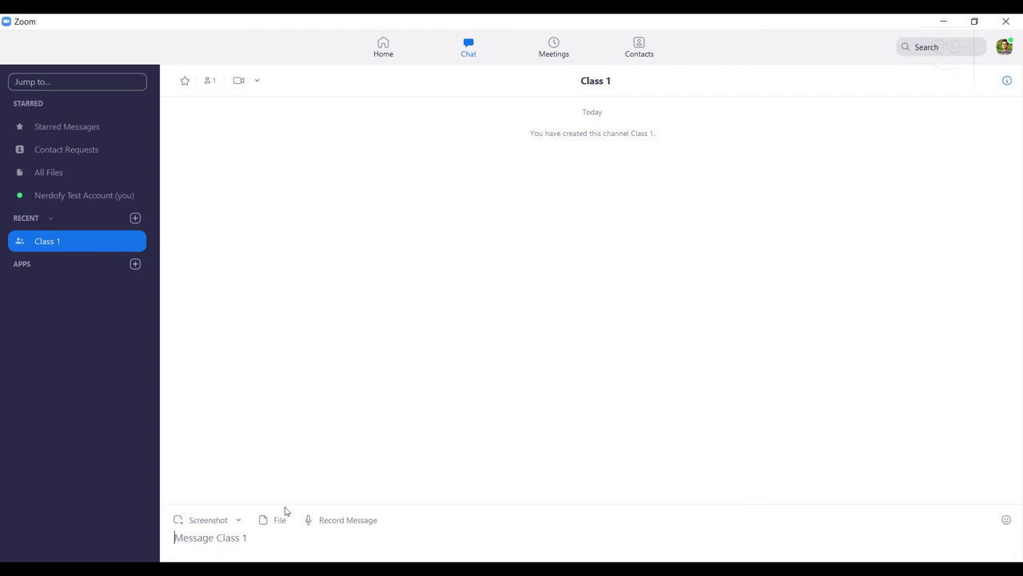
Post 'Join meet: zoom.us/meeting' in Class 1, then activate the search field
click(221, 536)
text(Join meet: zoom.us/meetin)
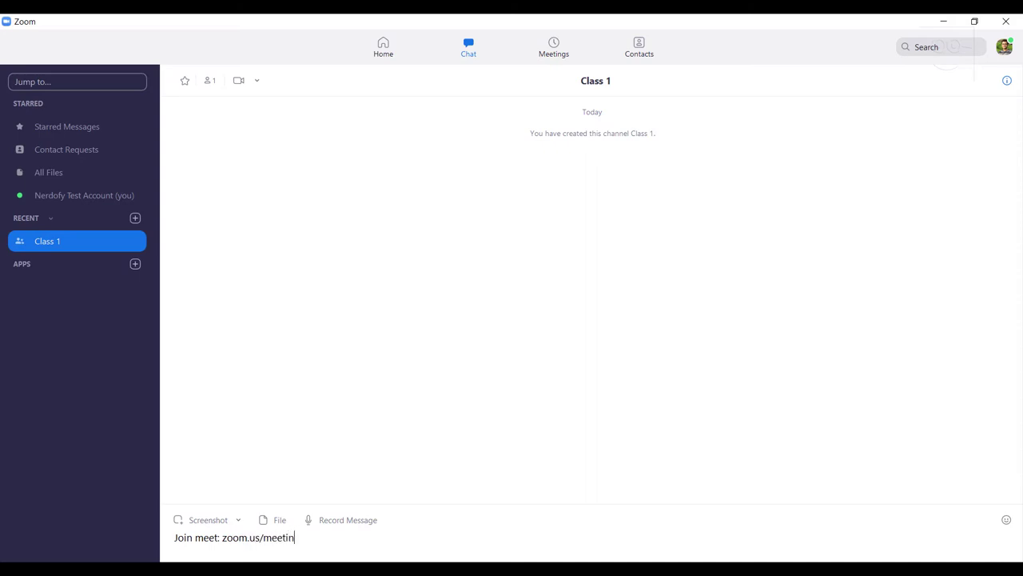
text(g)
key(Return)
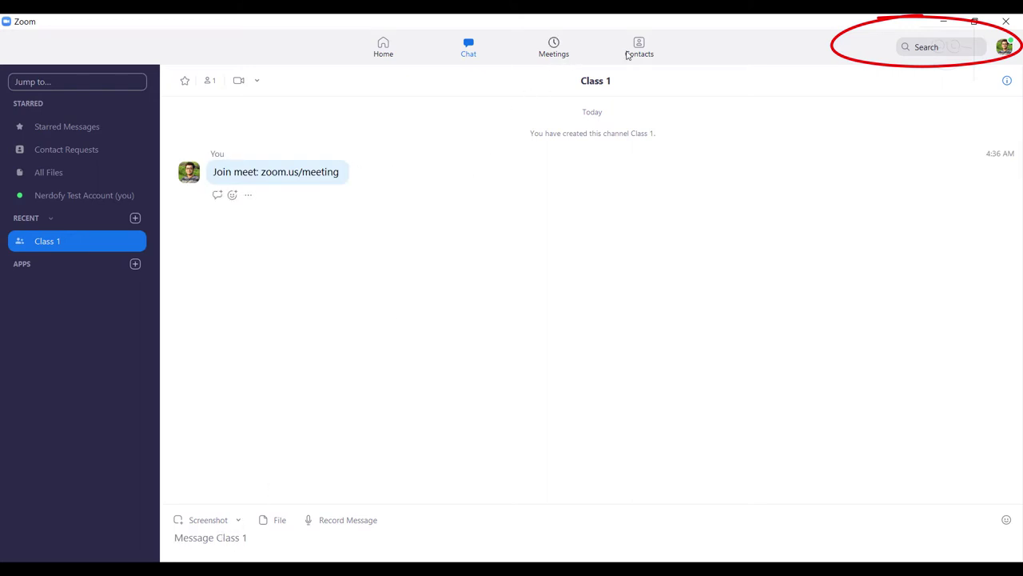
click(918, 46)
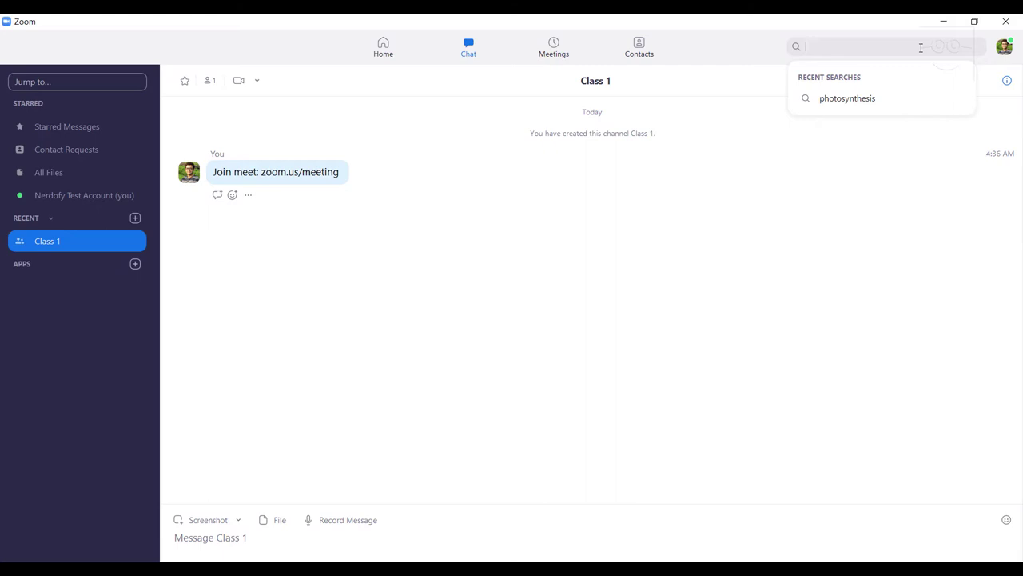
Dismiss the recent search suggestions and open the profile and status menu
click(843, 26)
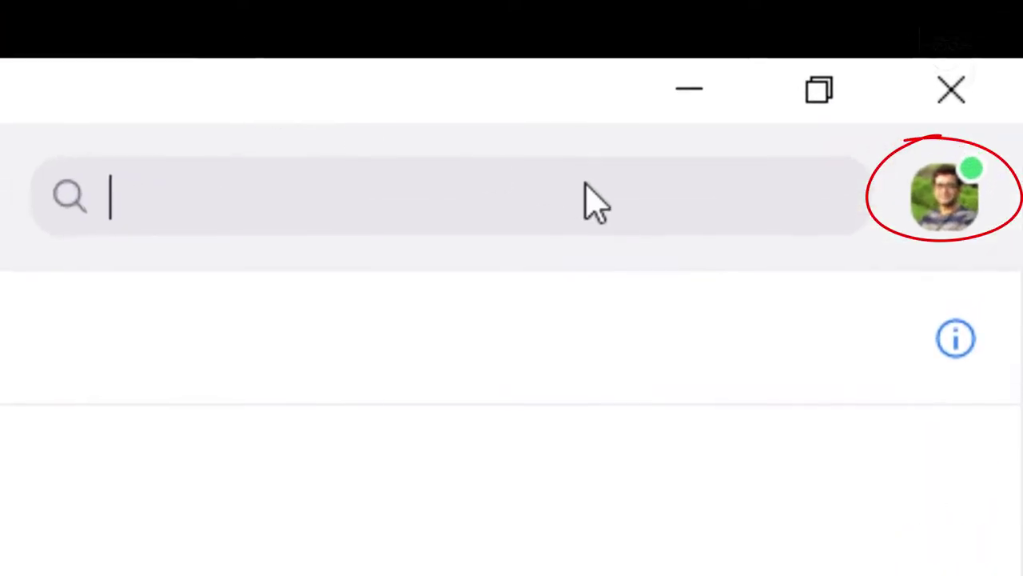
click(929, 221)
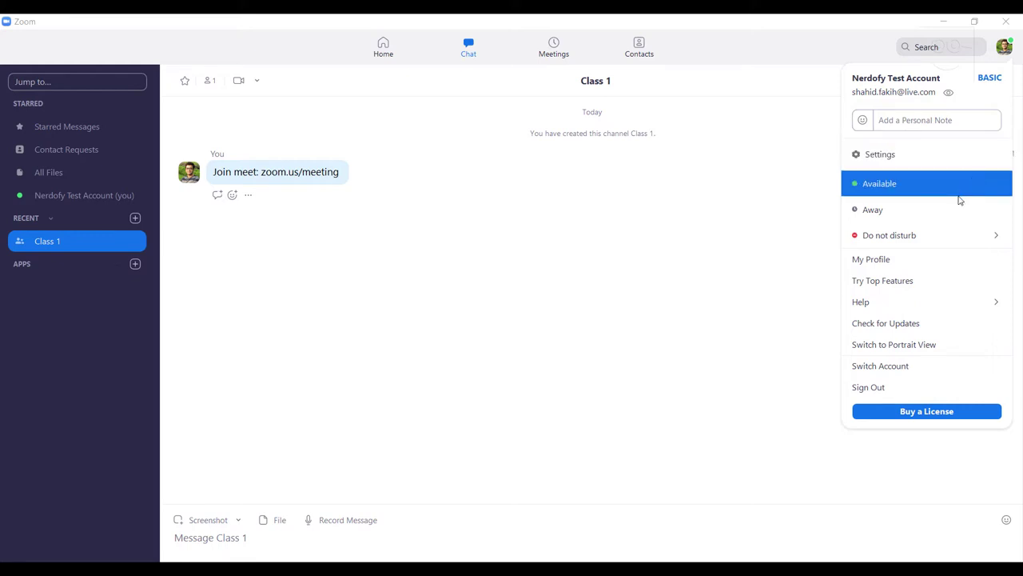
mouse_move(939, 238)
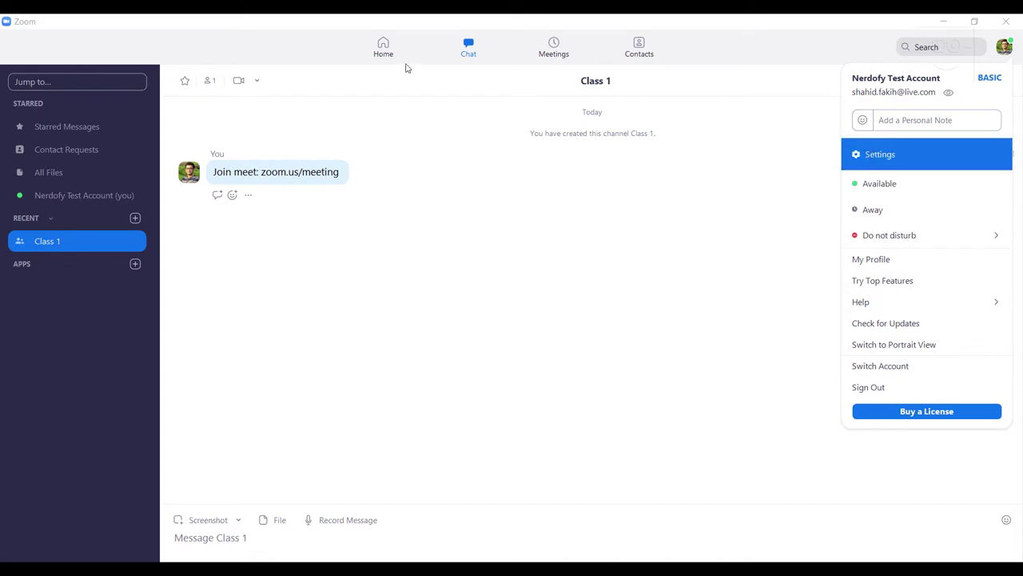
Return to the Home page showing the upcoming Photosynthesis Part 1 meeting
click(377, 42)
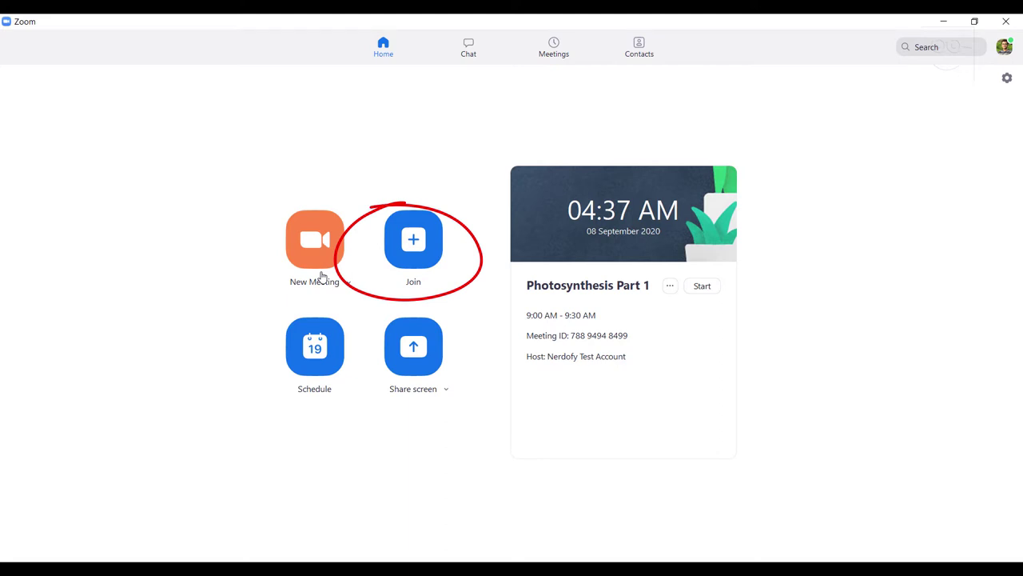
click(405, 247)
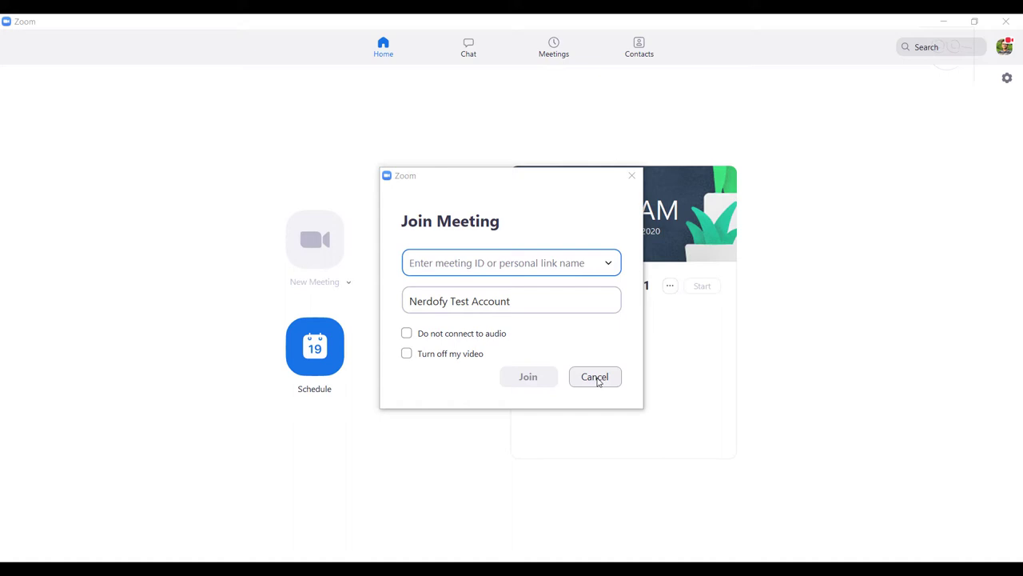
click(595, 377)
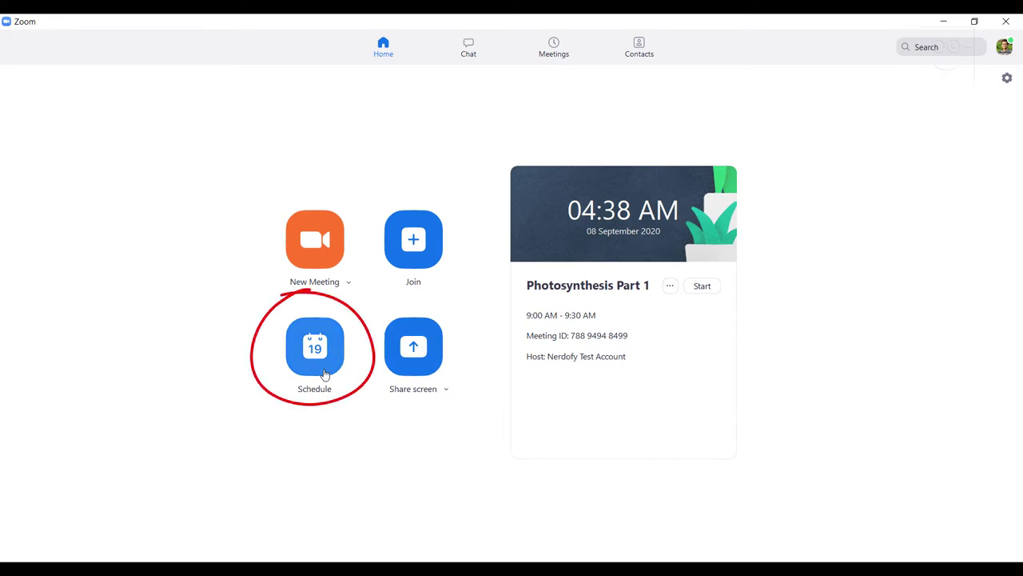
click(325, 374)
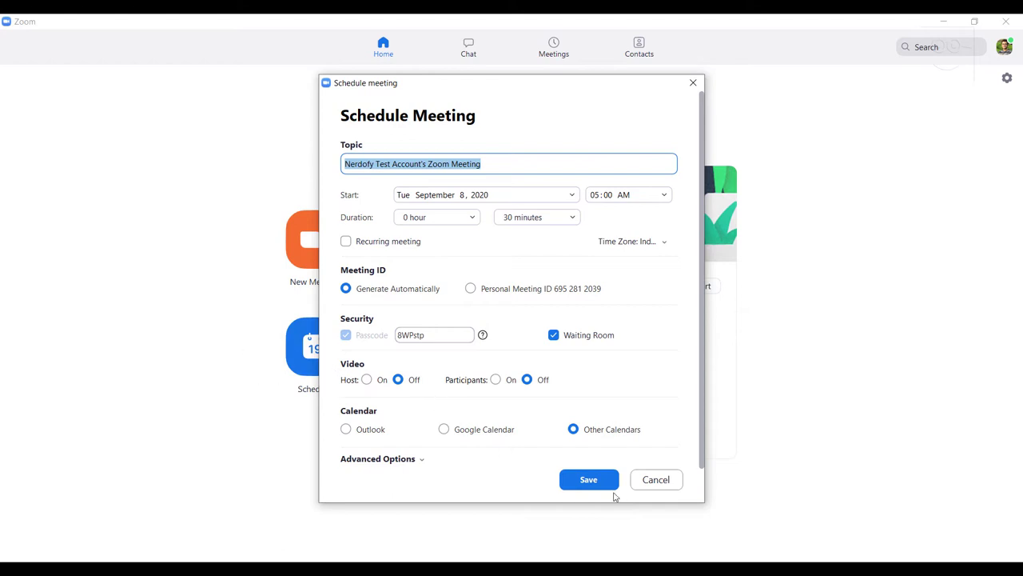
click(645, 483)
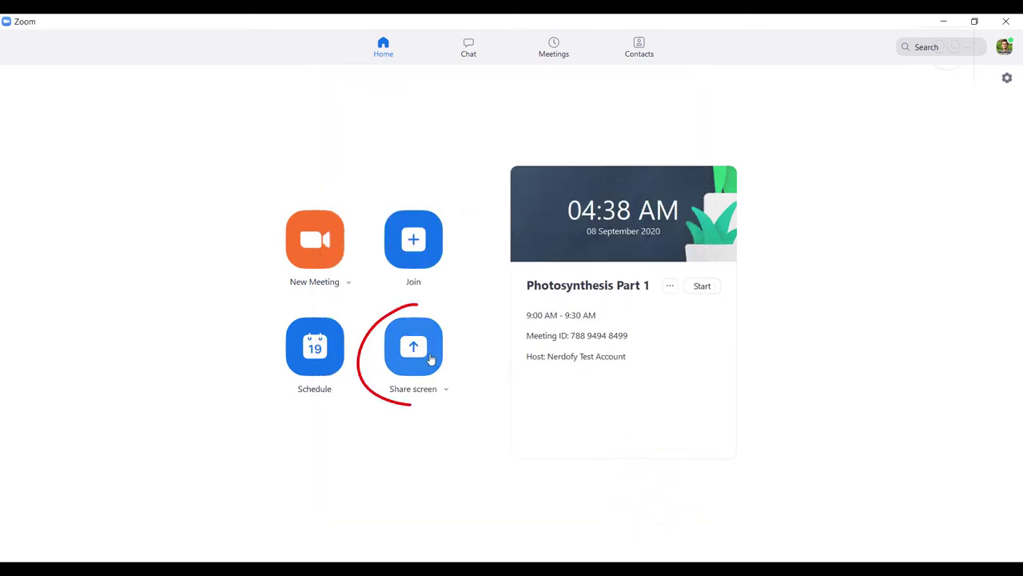
click(446, 390)
click(445, 391)
Open the profile menu with the status and picture options
click(445, 390)
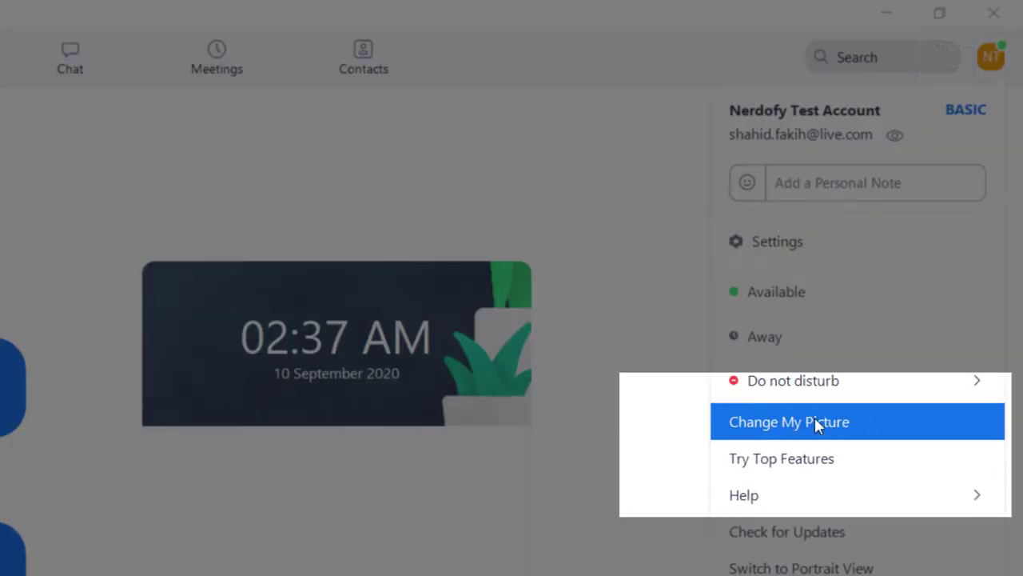
Upload the headshot photo file as the new profile picture and save it
click(815, 421)
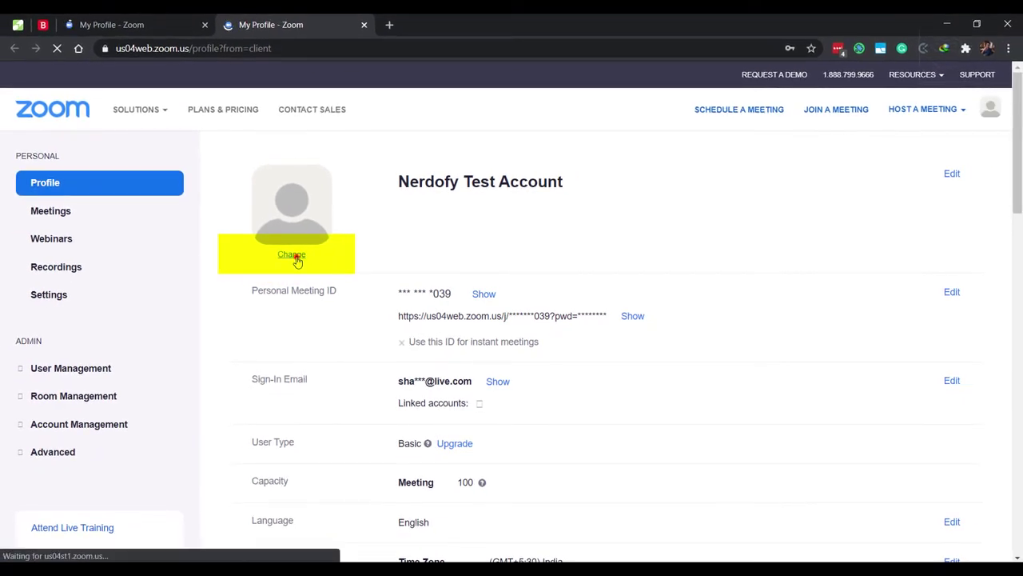
click(294, 255)
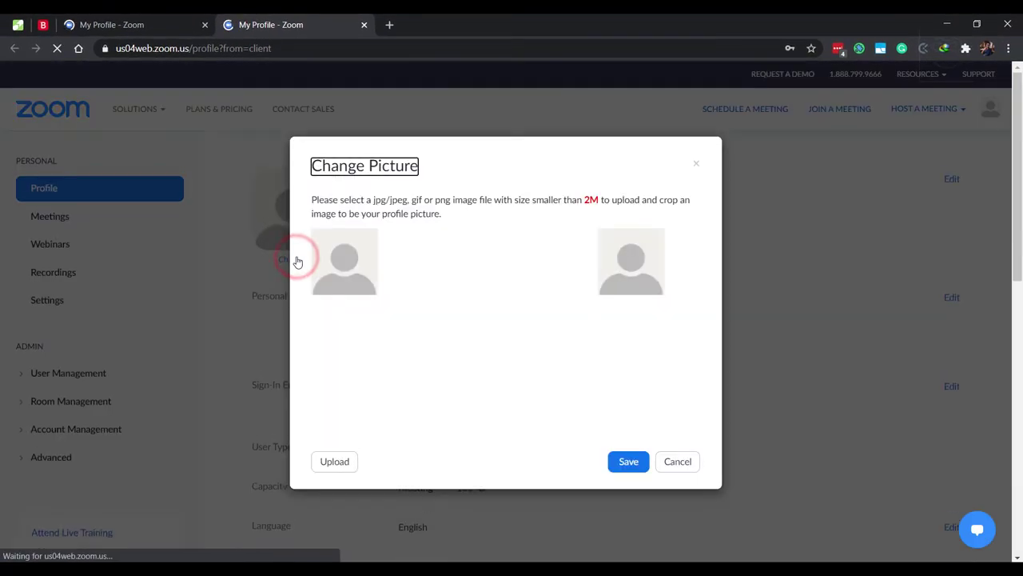
click(334, 462)
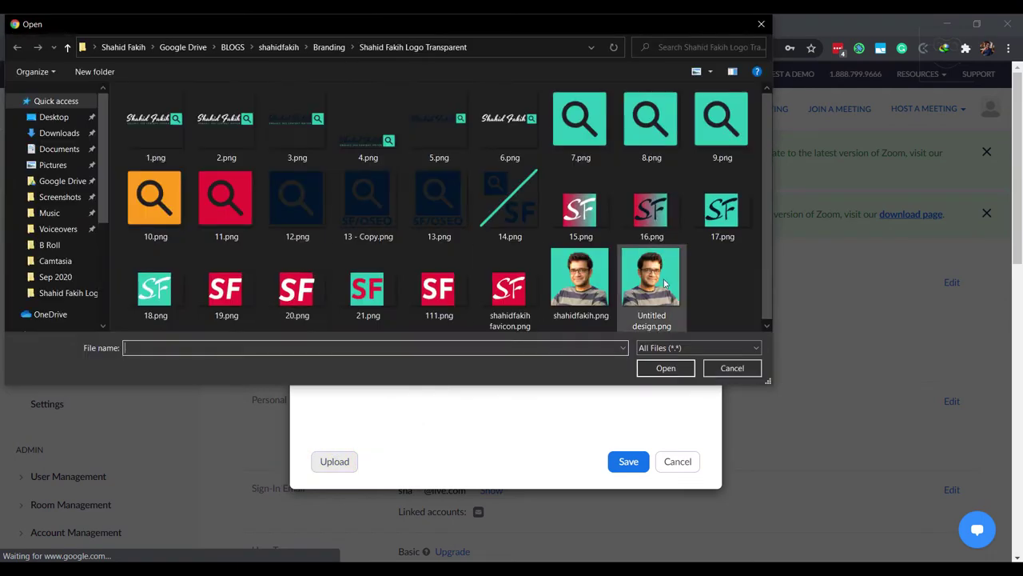
click(579, 280)
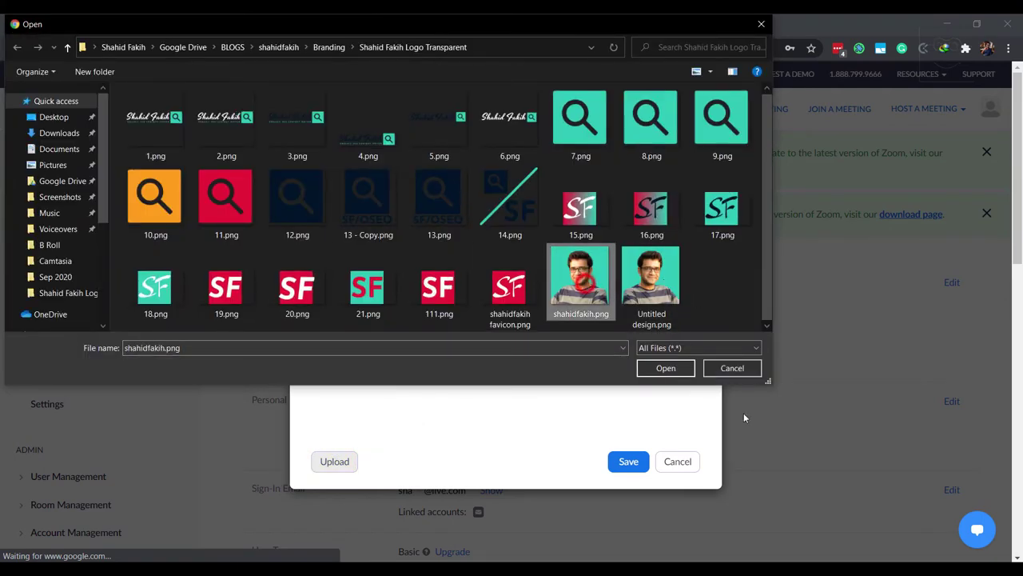
click(670, 369)
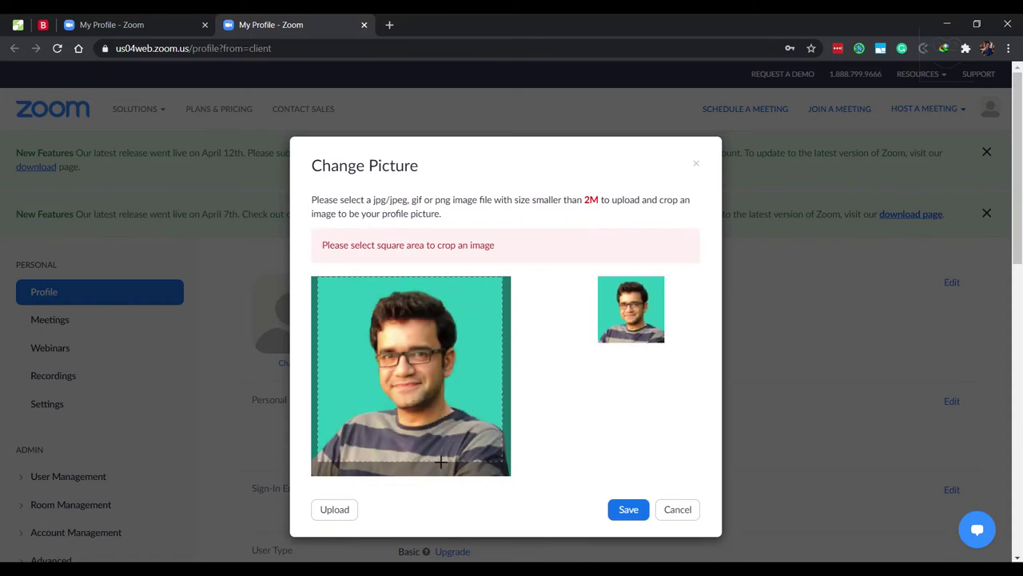
click(629, 509)
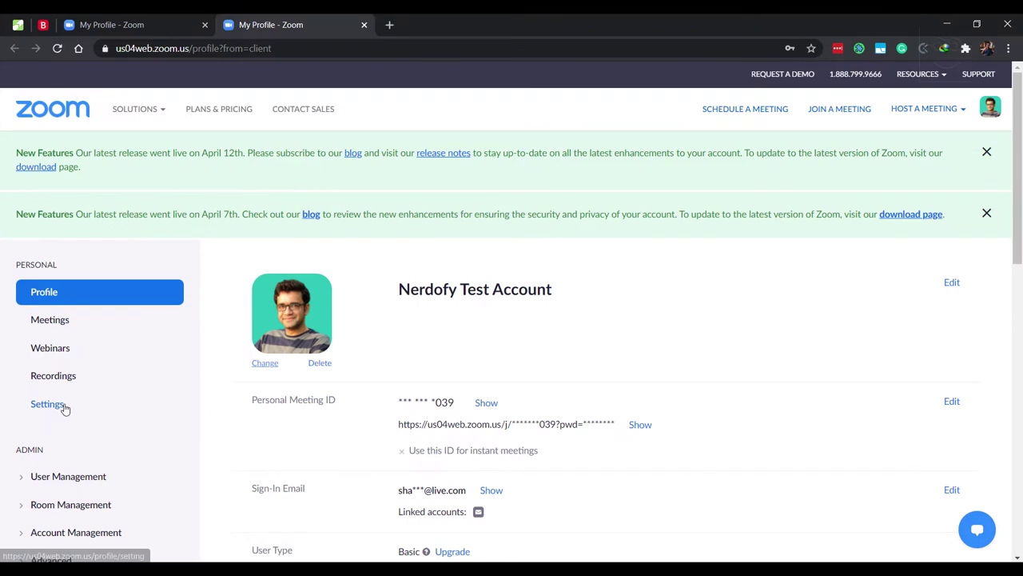
In My Settings, switch off 'Embed passcode in invite link for one-click join'
click(48, 404)
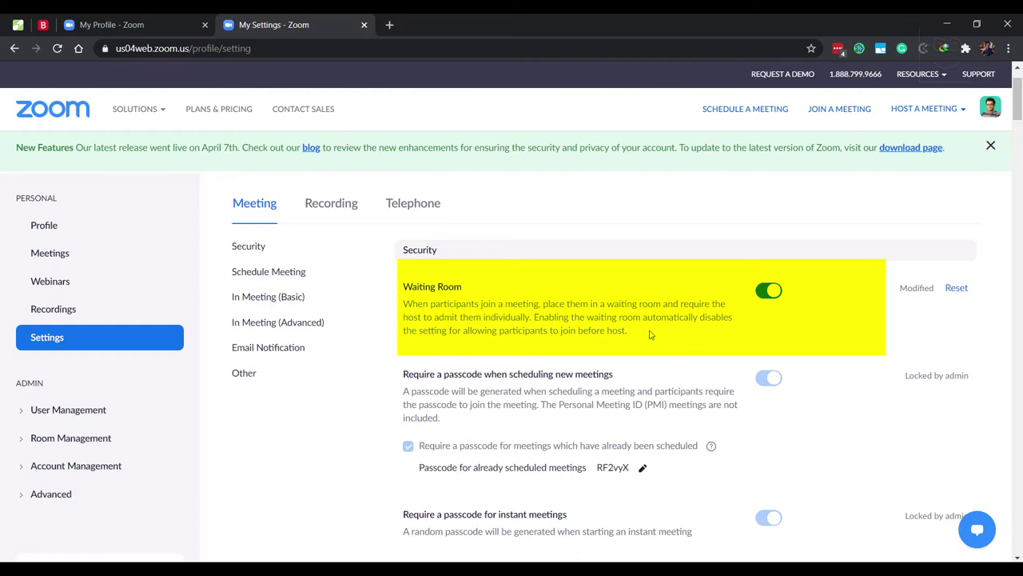
scroll(648, 333, down, 3)
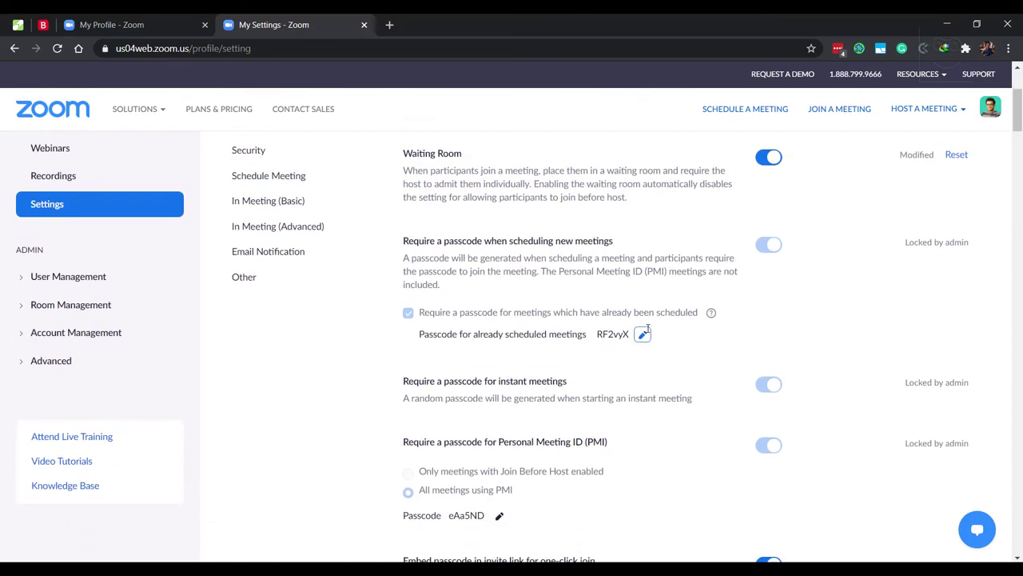
scroll(648, 332, down, 5)
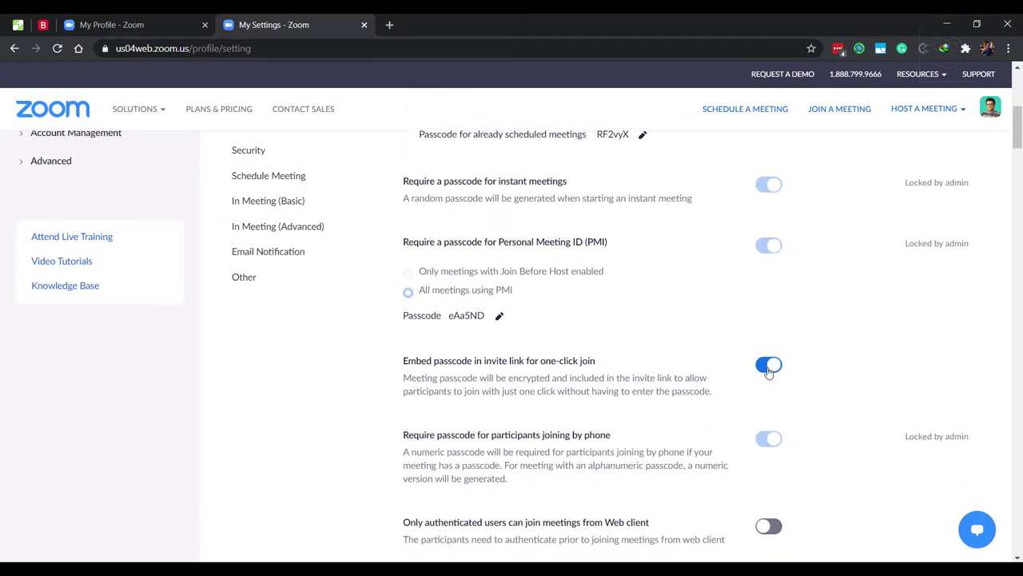
click(765, 369)
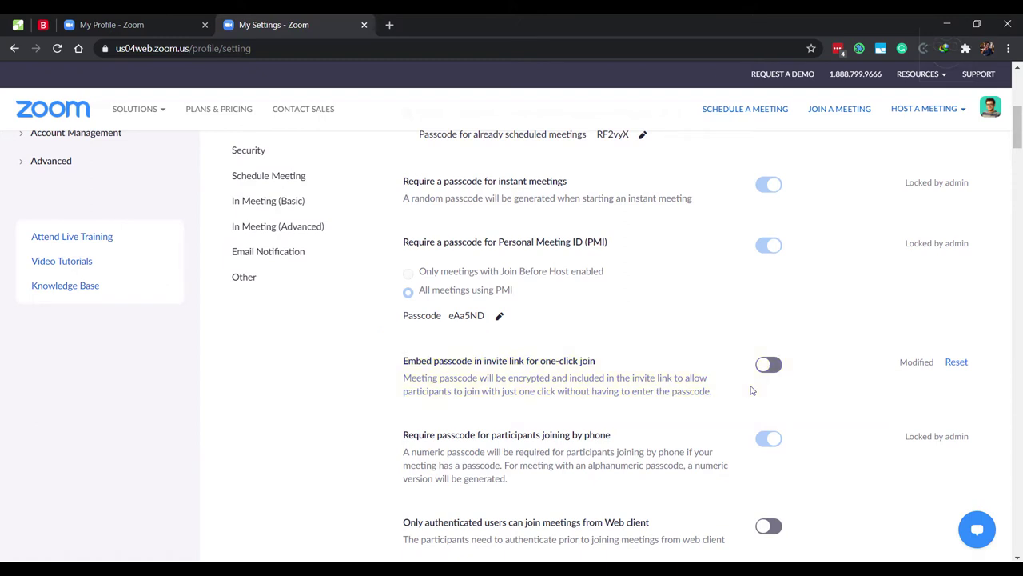
Under Schedule Meeting, enable 'Mute participants upon entry' and 'Upcoming meeting reminder'
scroll(750, 390, down, 5)
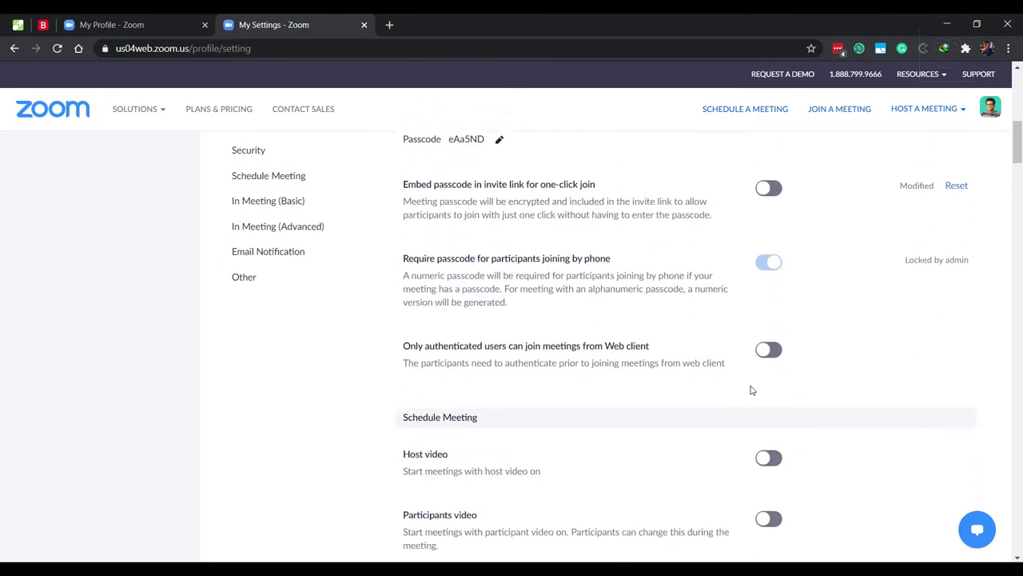
scroll(751, 389, down, 1)
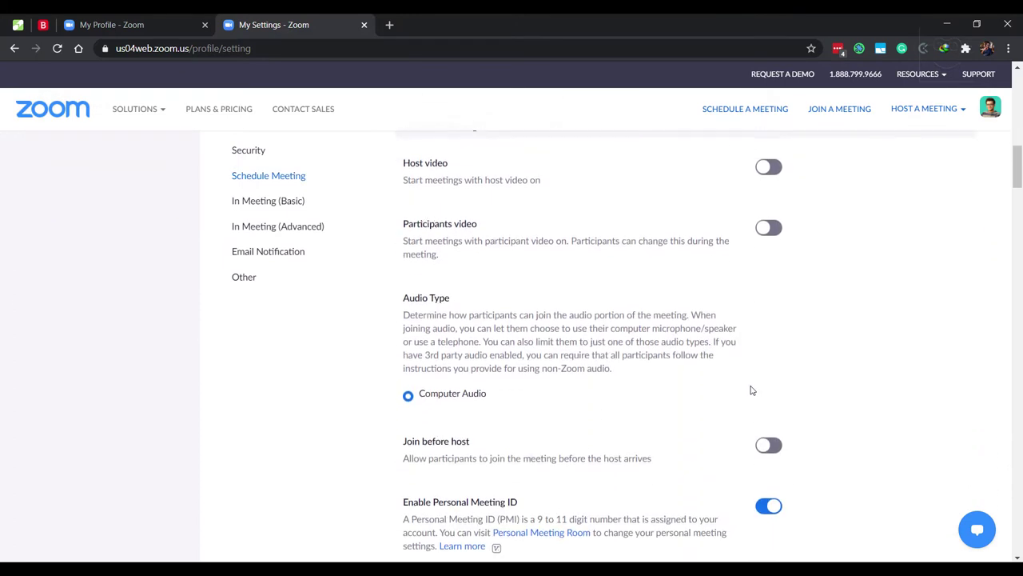
scroll(752, 388, down, 2)
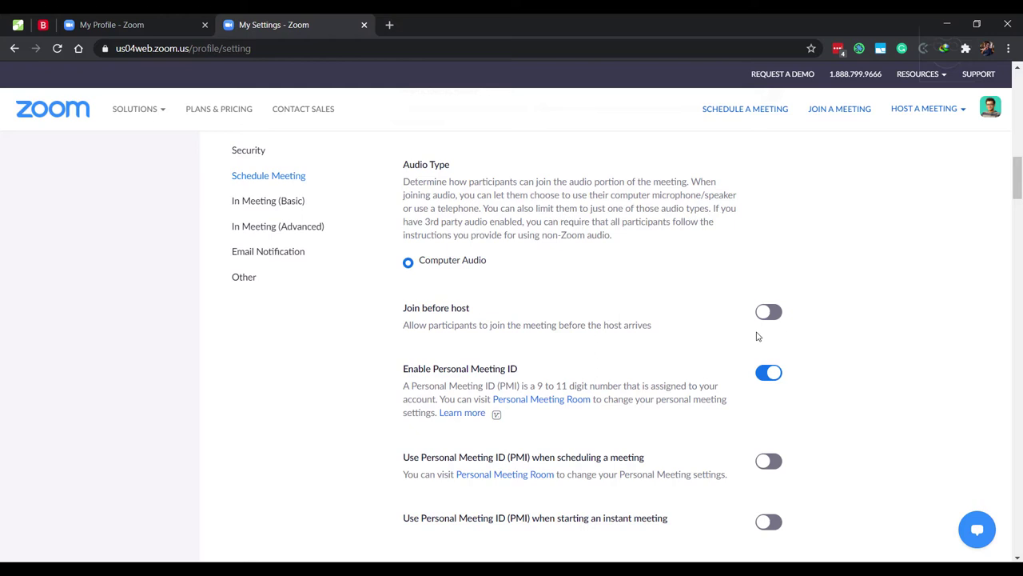
scroll(758, 336, down, 3)
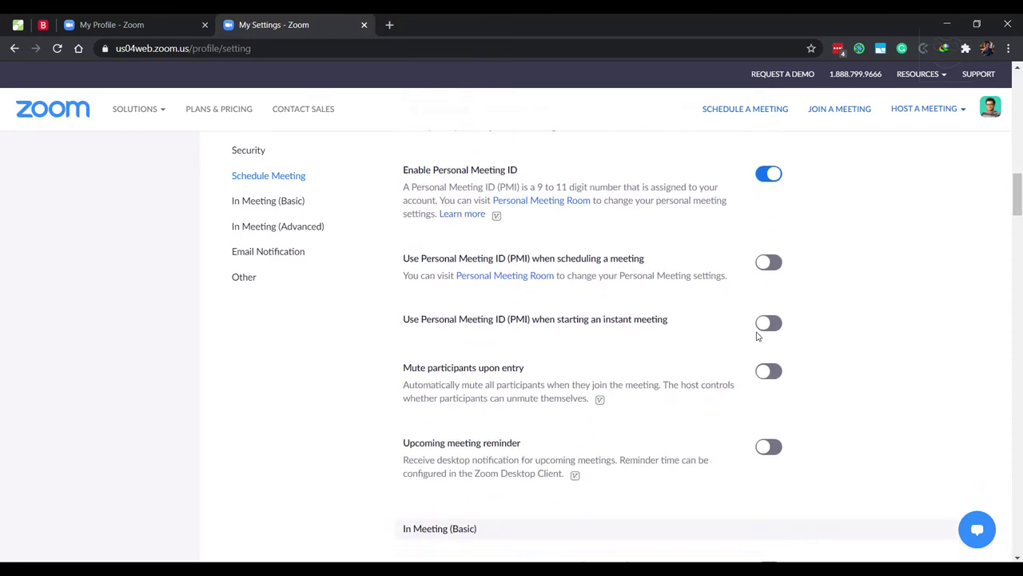
click(772, 380)
click(769, 452)
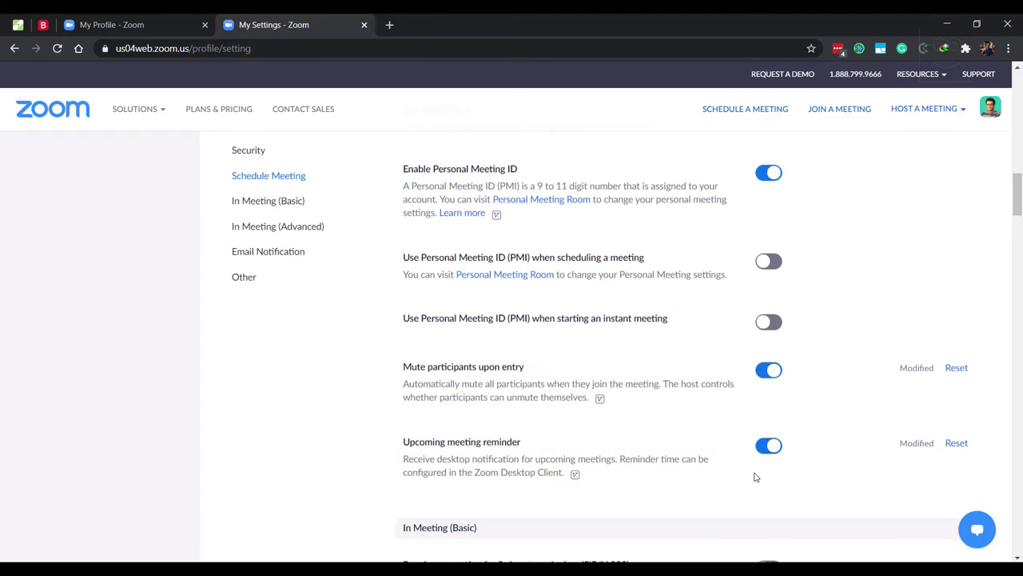
scroll(755, 478, down, 2)
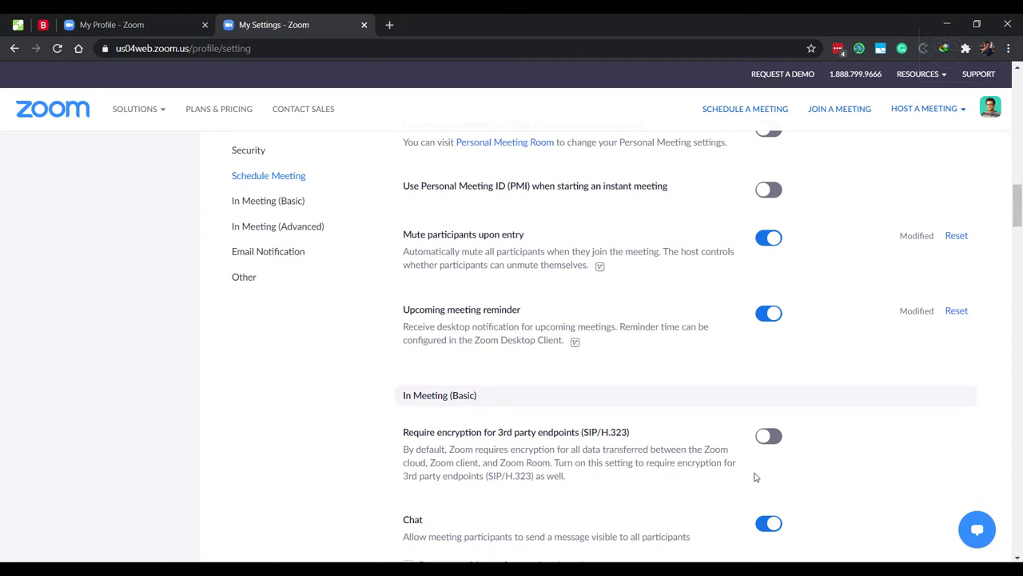
Under In Meeting (Basic), switch on 'Disable desktop/screen share for users'
scroll(755, 477, down, 3)
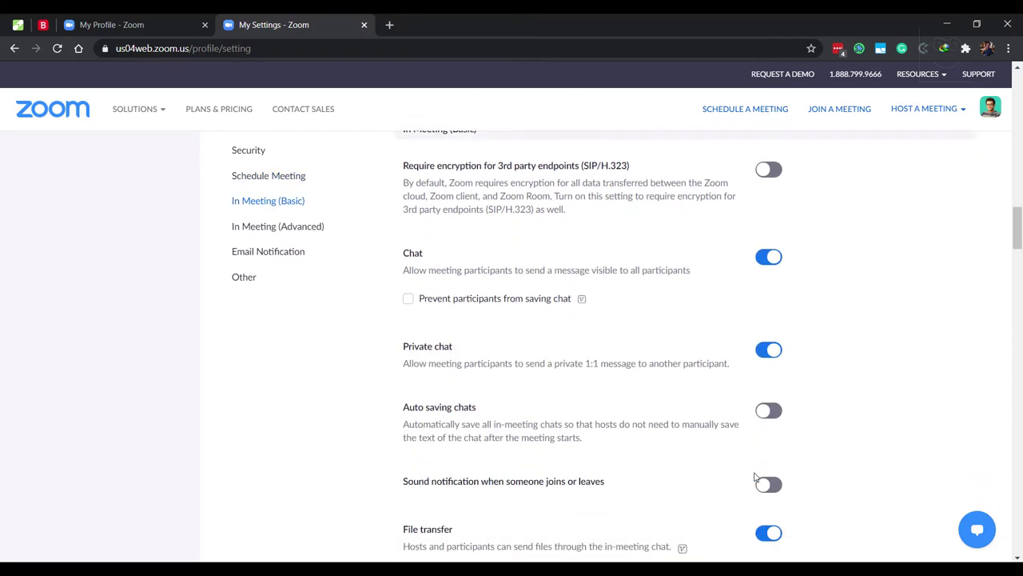
scroll(755, 477, down, 4)
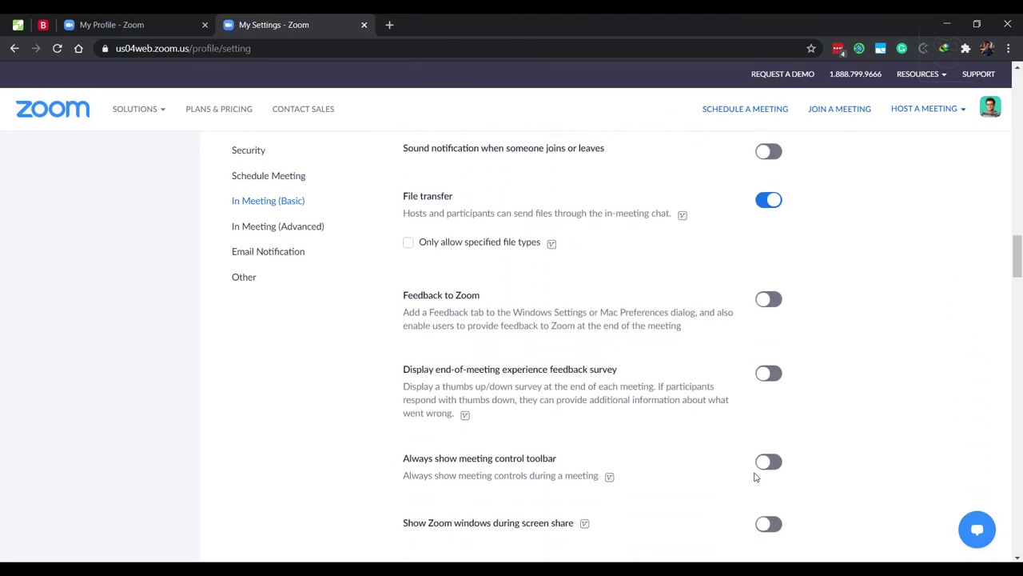
scroll(755, 477, down, 3)
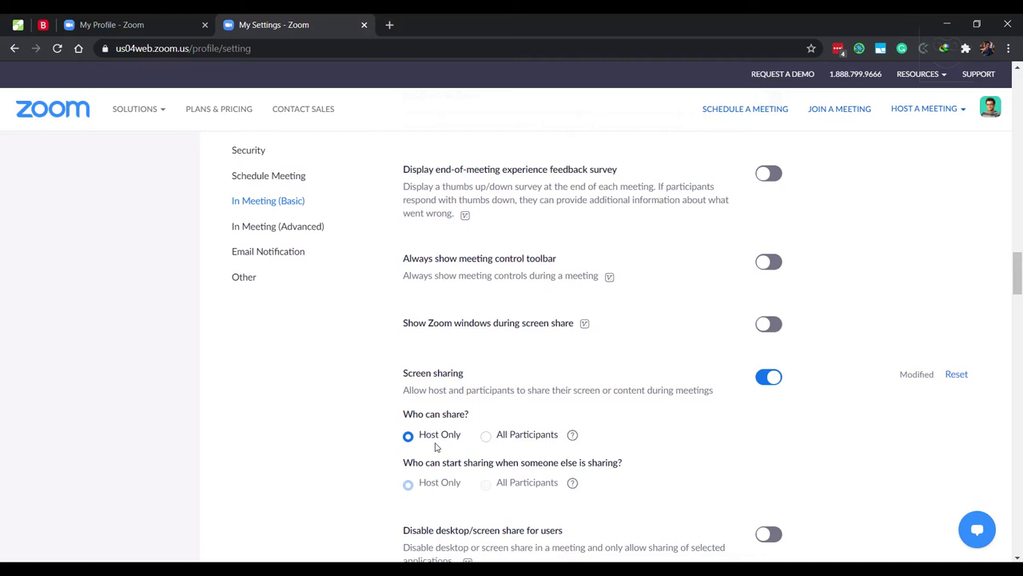
scroll(436, 447, down, 2)
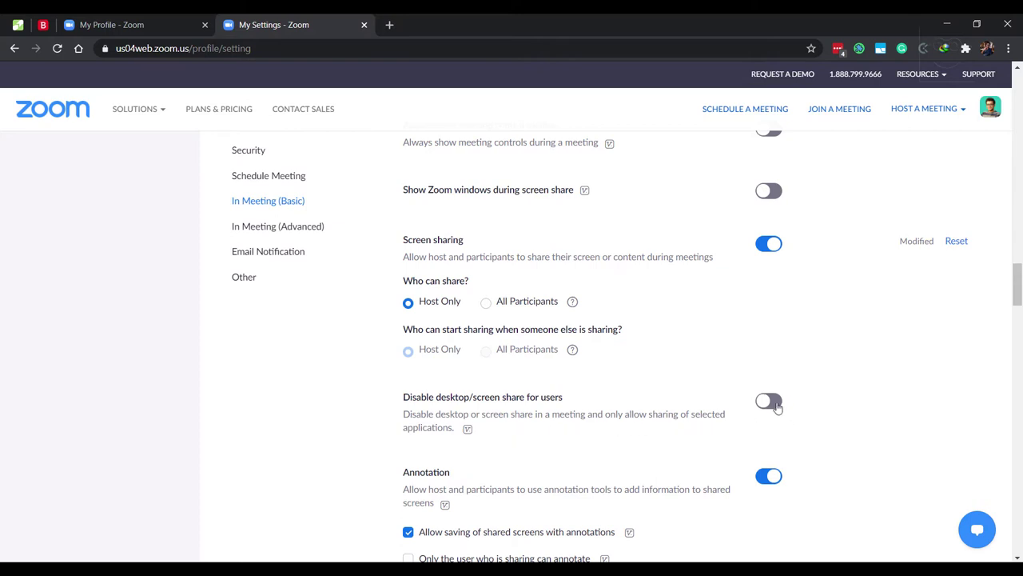
click(777, 405)
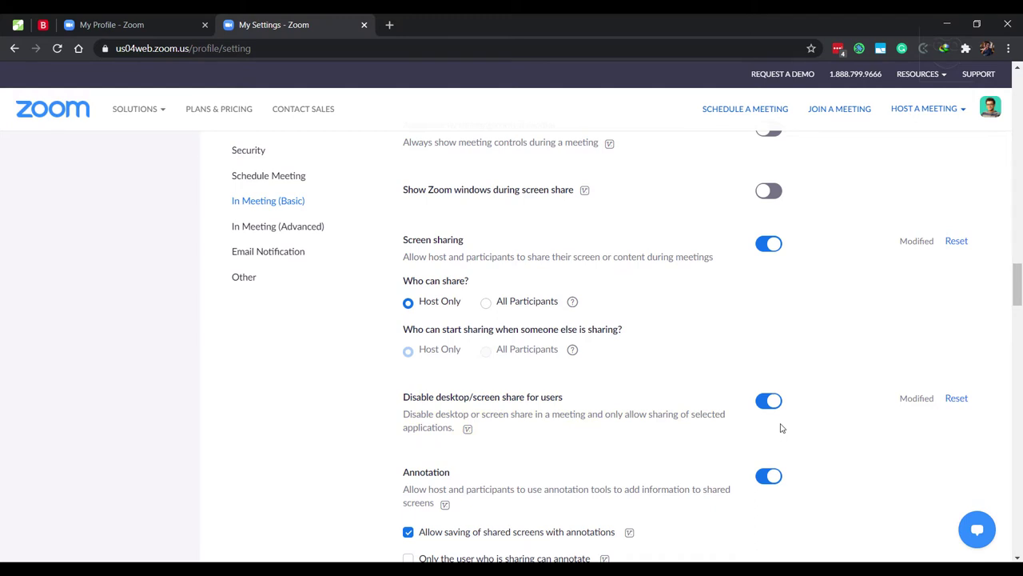
Tick 'Only the user who is sharing can annotate' under Annotation and save
scroll(782, 428, down, 3)
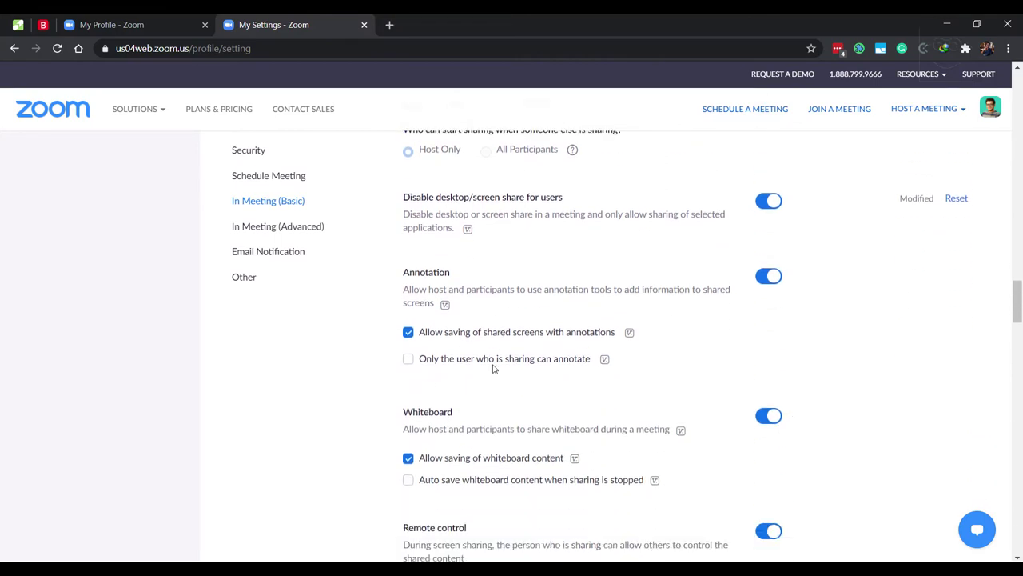
click(409, 360)
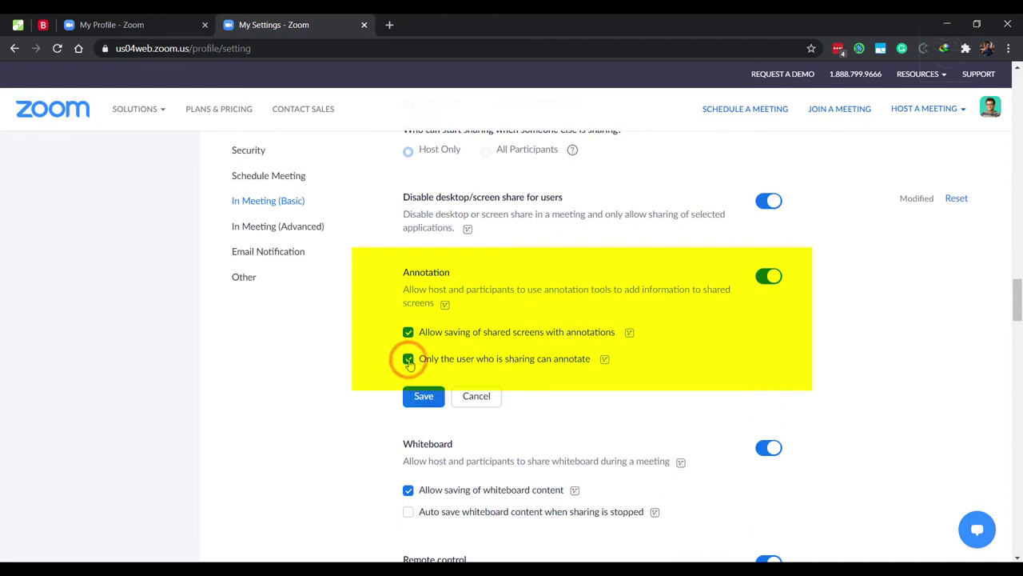
click(424, 396)
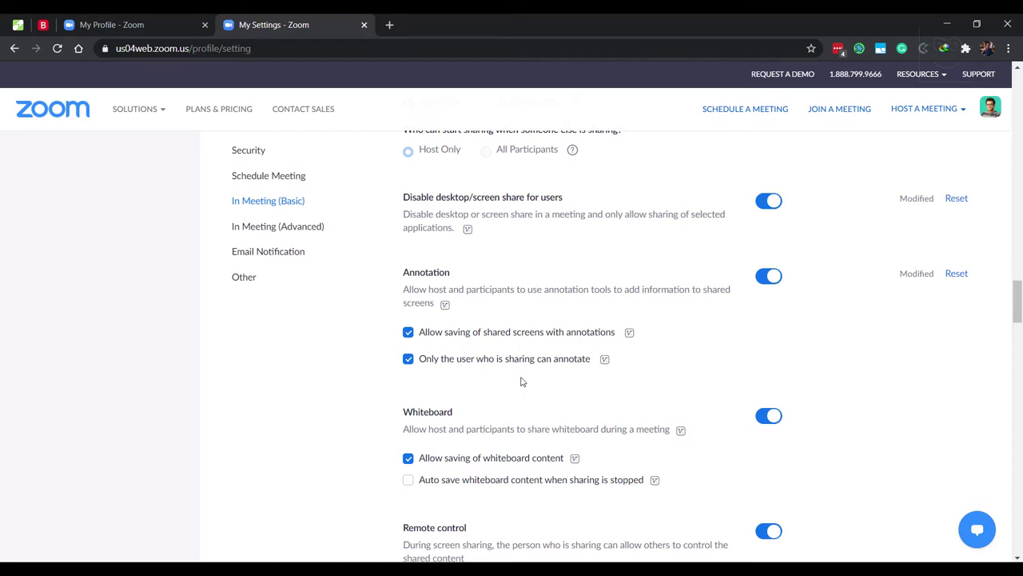
Switch off the 'Allow participants to rename themselves' setting
scroll(522, 381, down, 3)
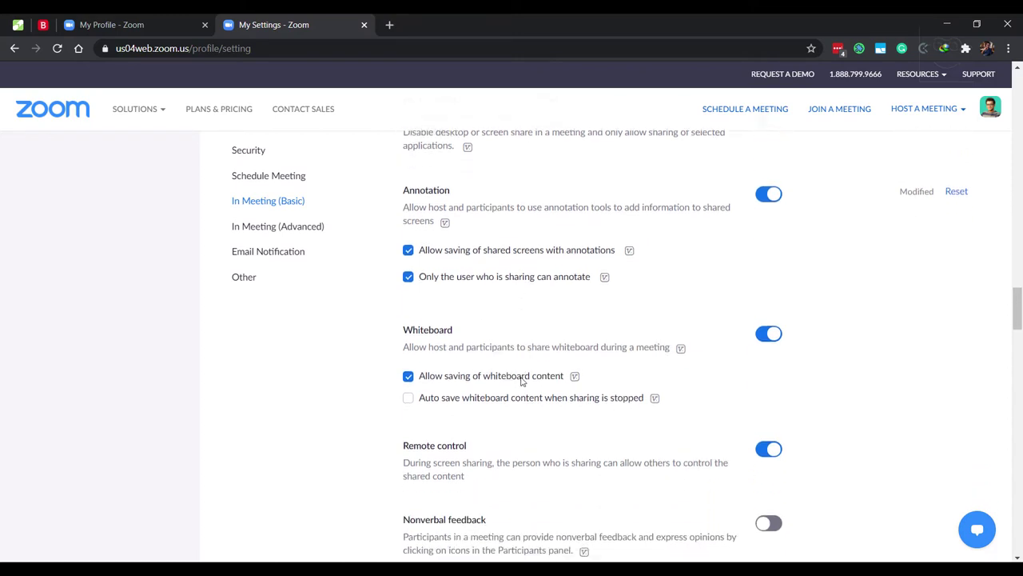
scroll(521, 381, down, 2)
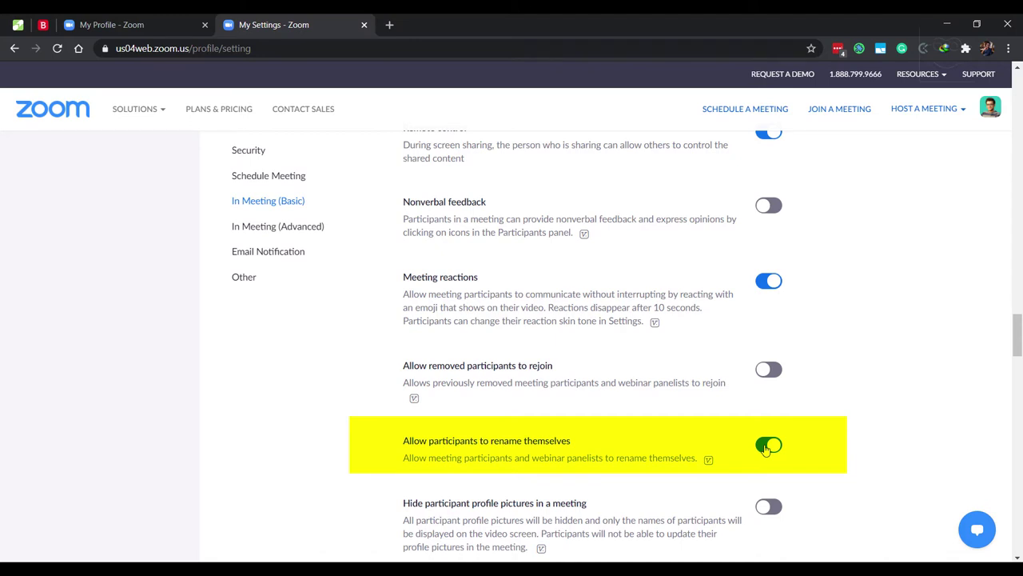
click(766, 446)
mouse_move(717, 463)
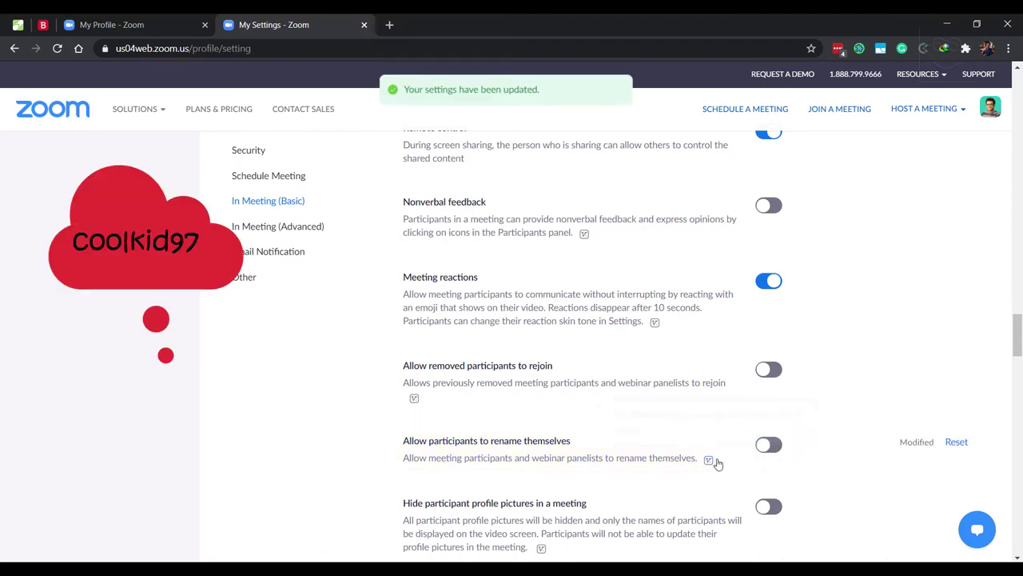
scroll(717, 463, down, 1)
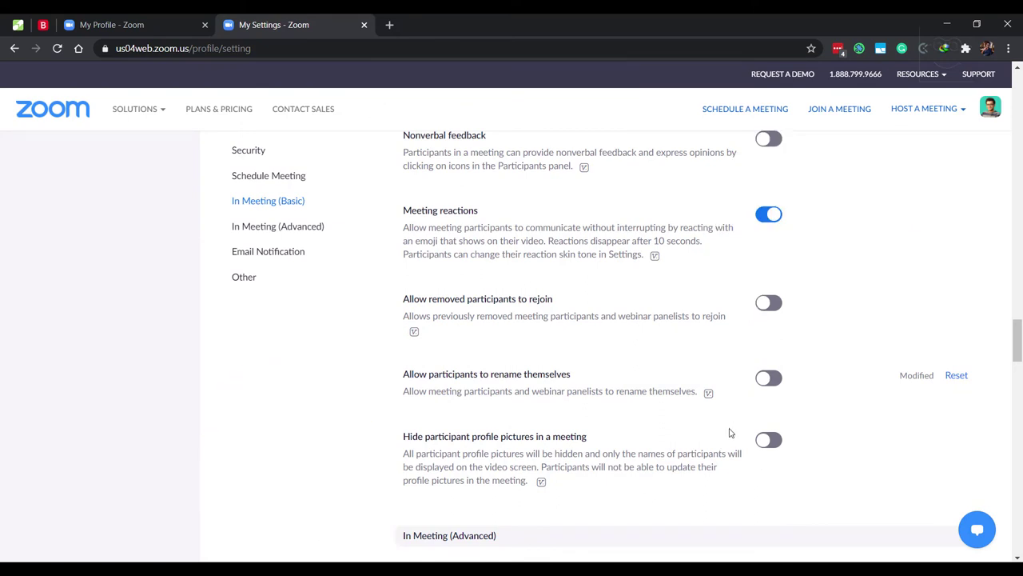
Enable Breakout room with host pre-assignment when scheduling, and save
scroll(729, 433, down, 5)
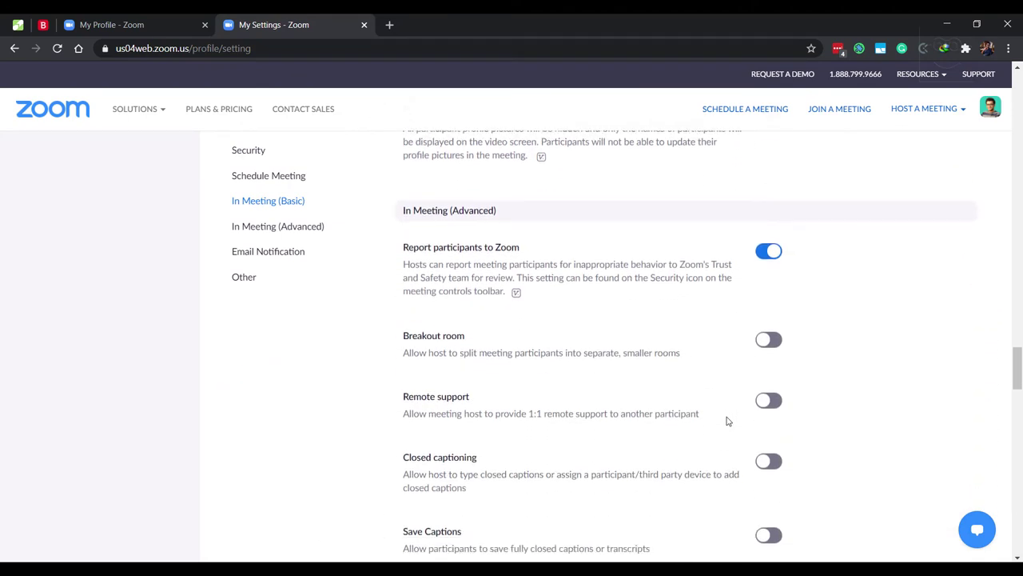
click(770, 333)
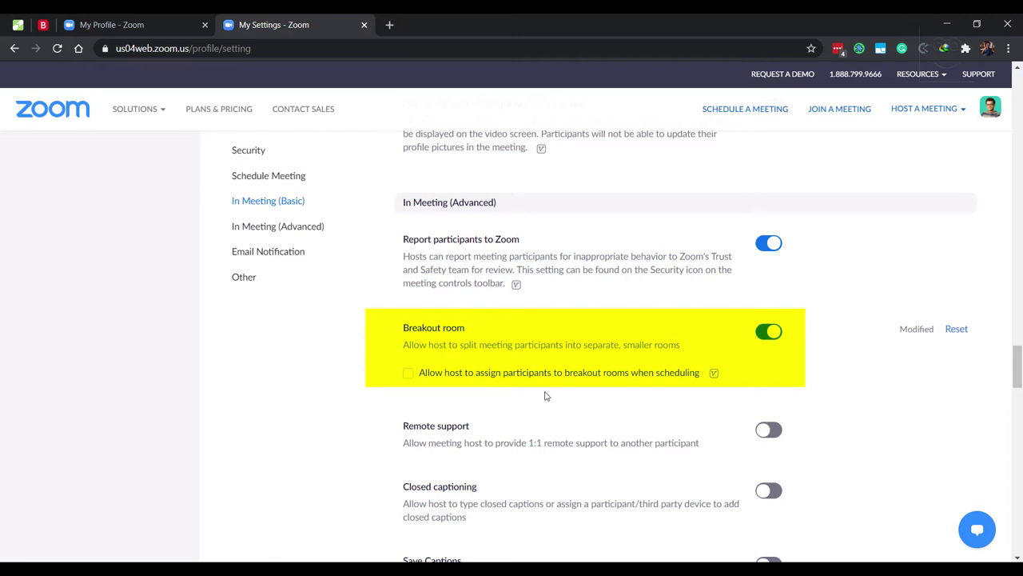
click(407, 374)
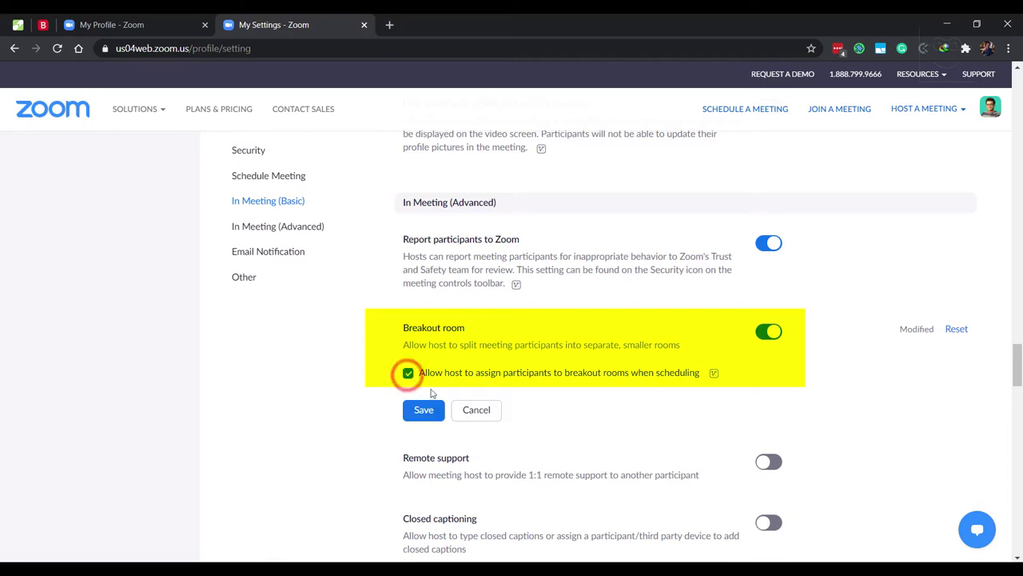
click(423, 411)
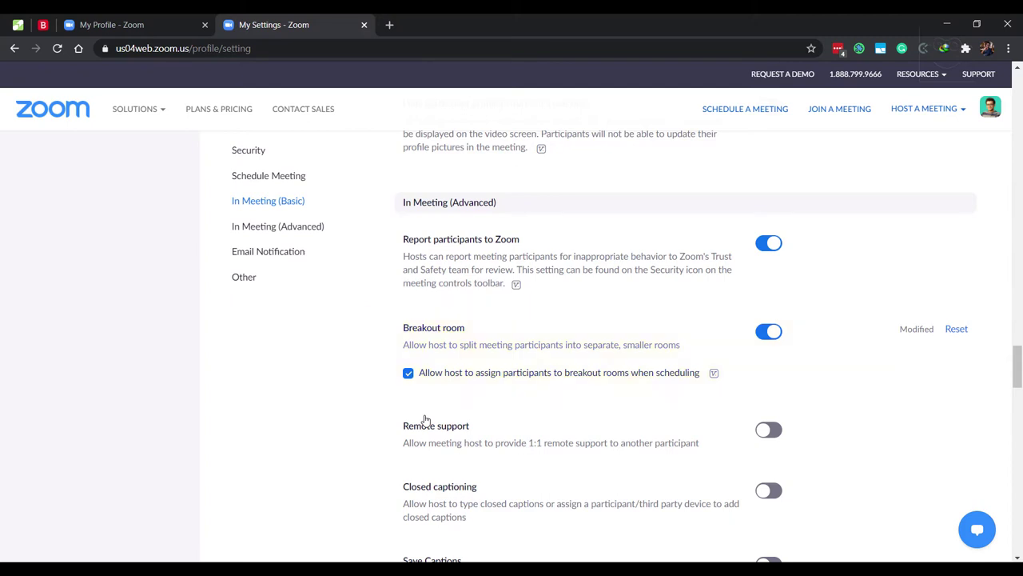
Switch on 'Identify guest participants in the meeting/webinar'
scroll(425, 419, down, 5)
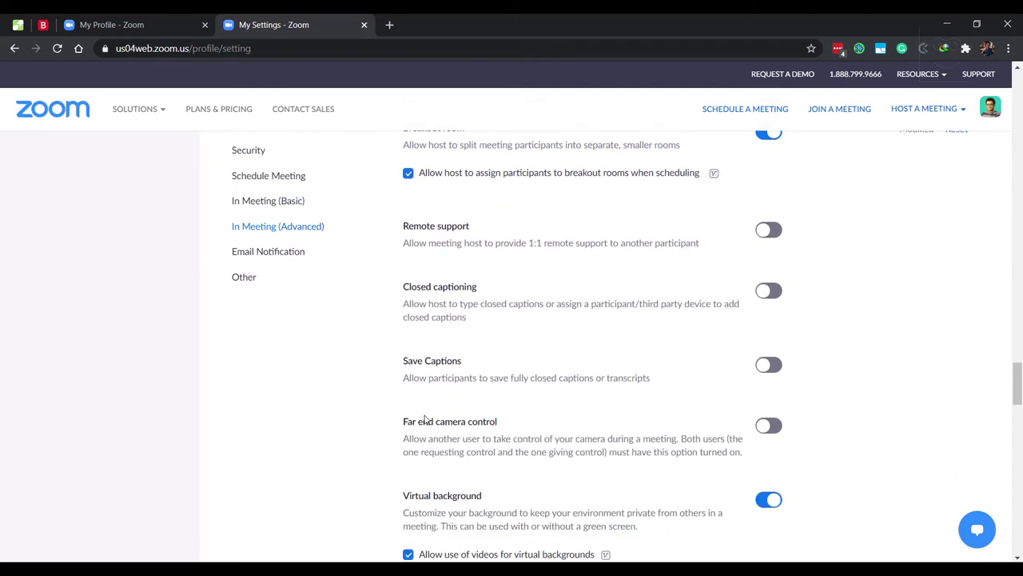
scroll(425, 419, down, 2)
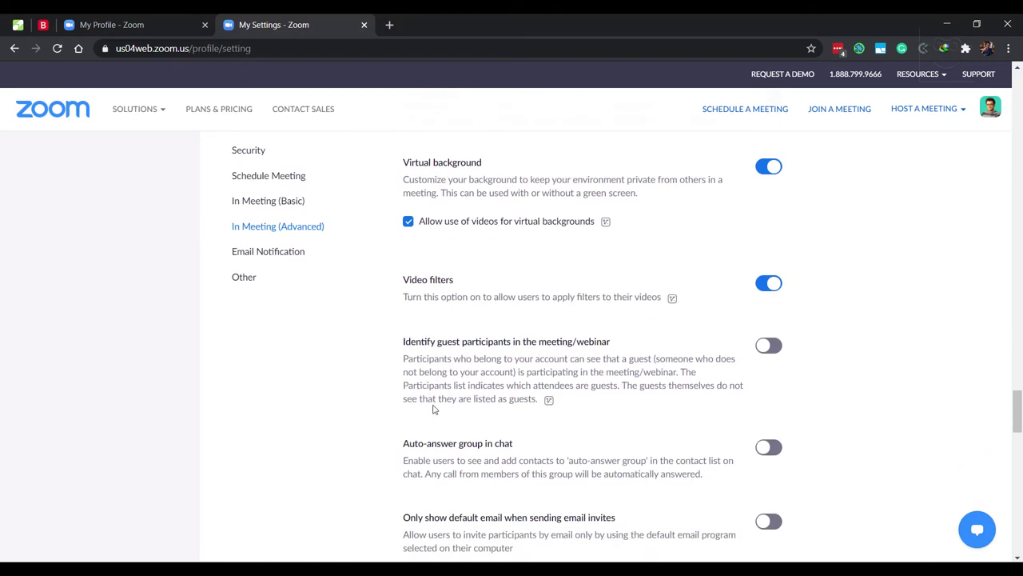
click(772, 356)
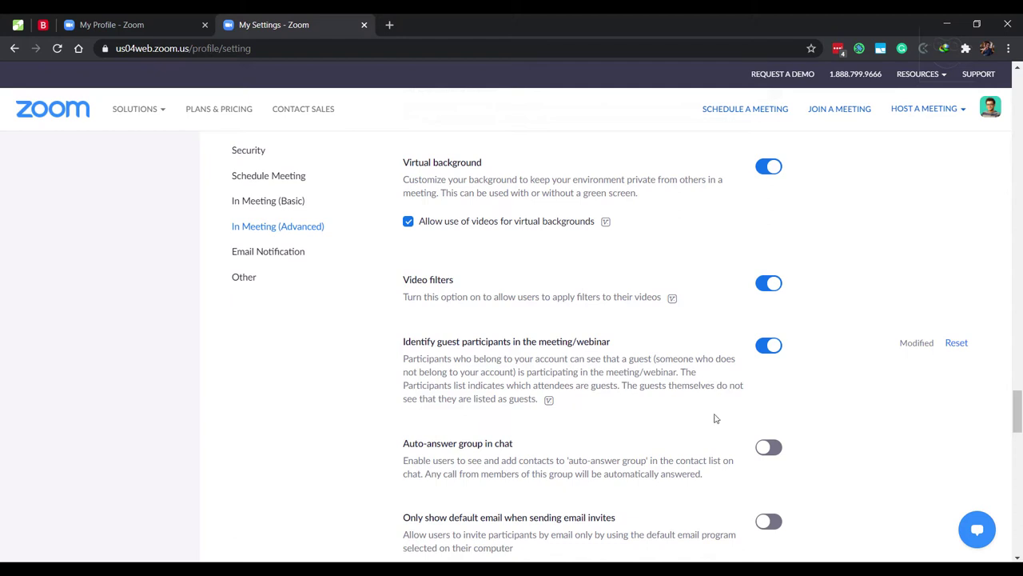
scroll(656, 423, down, 2)
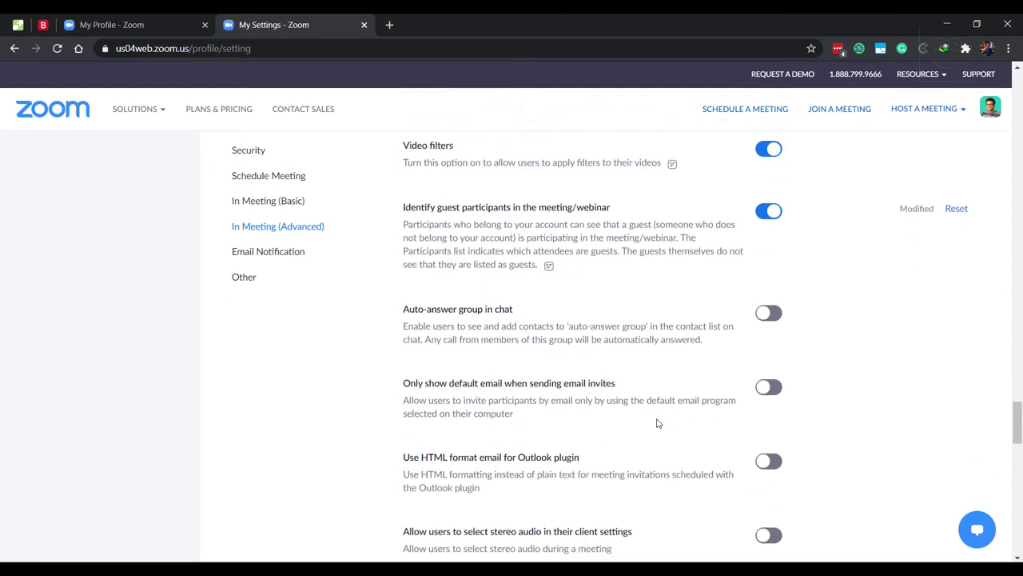
scroll(656, 422, down, 4)
scroll(656, 418, down, 2)
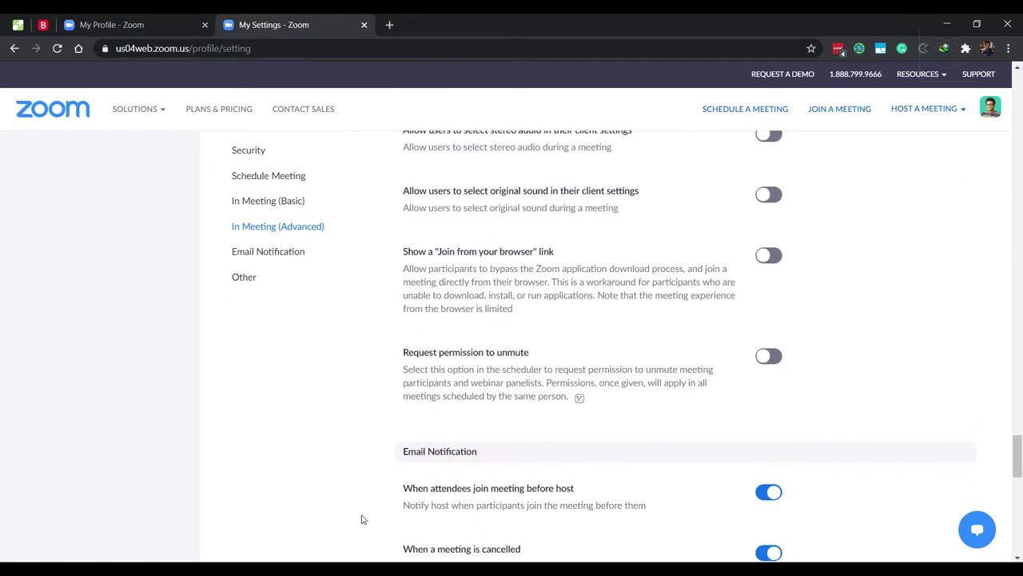
scroll(362, 520, up, 15)
scroll(362, 518, up, 15)
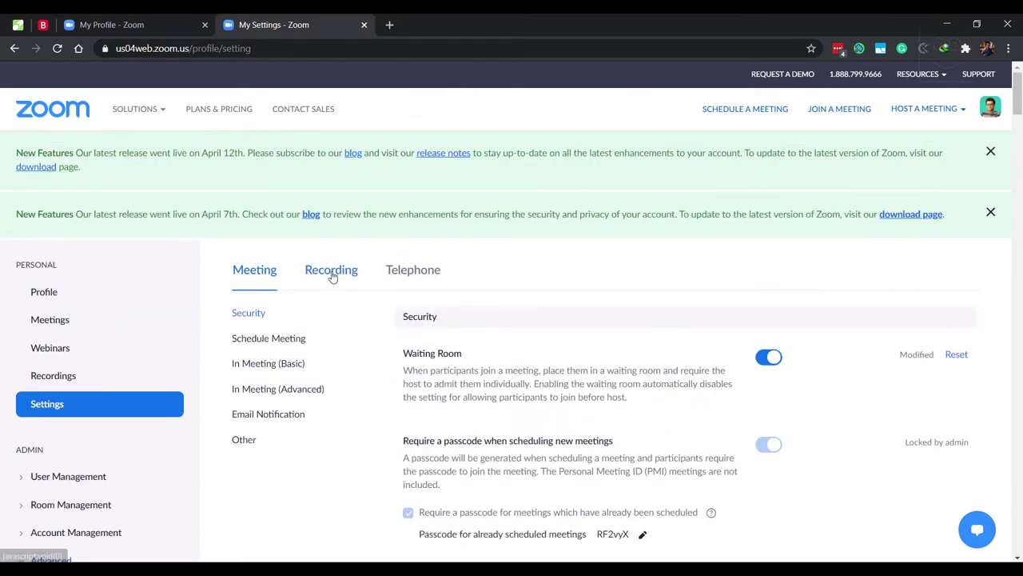
In the Recording settings, switch on Automatic recording and the Recording disclaimer
click(331, 271)
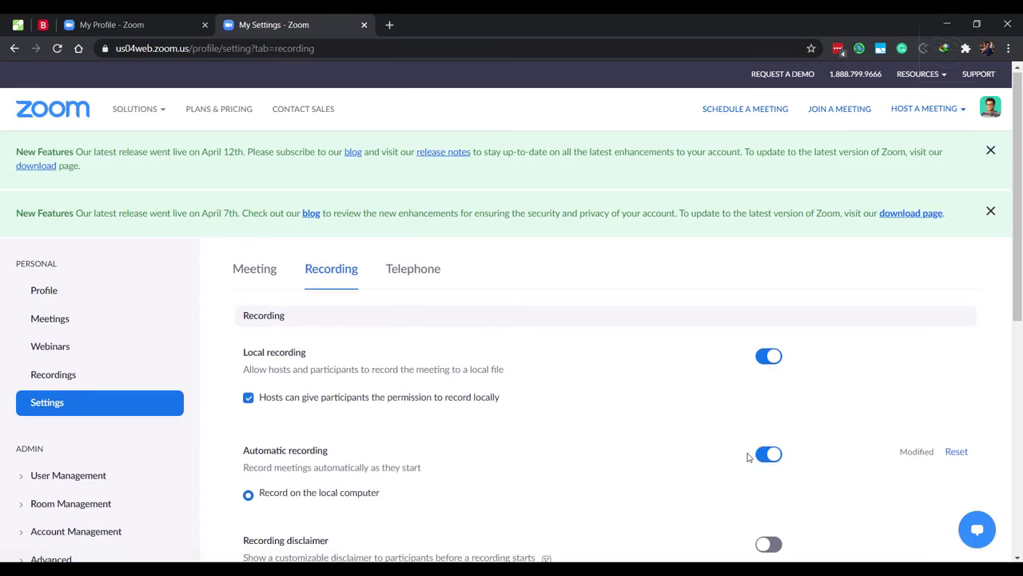
scroll(747, 452, down, 2)
click(767, 323)
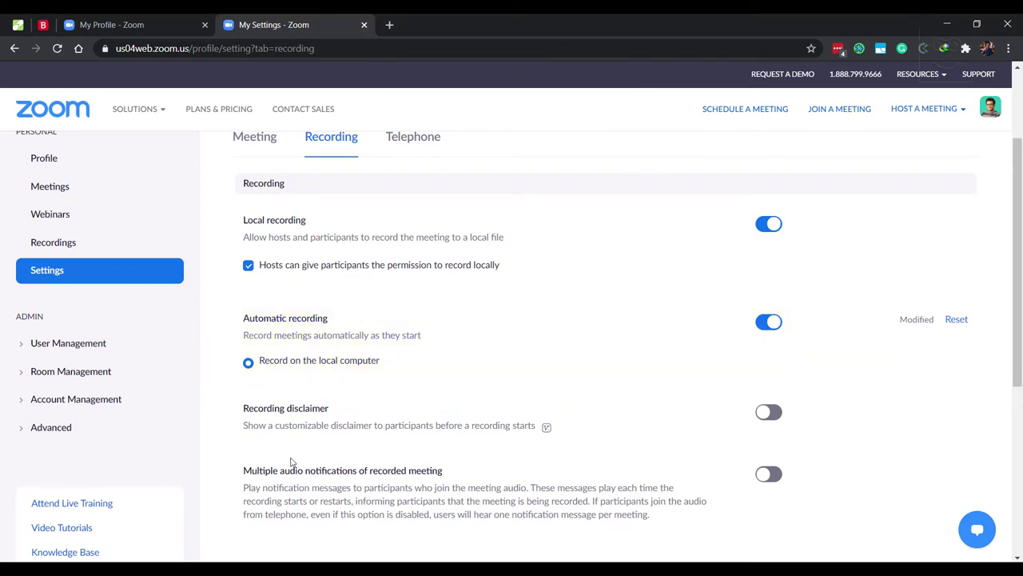
scroll(264, 352, down, 1)
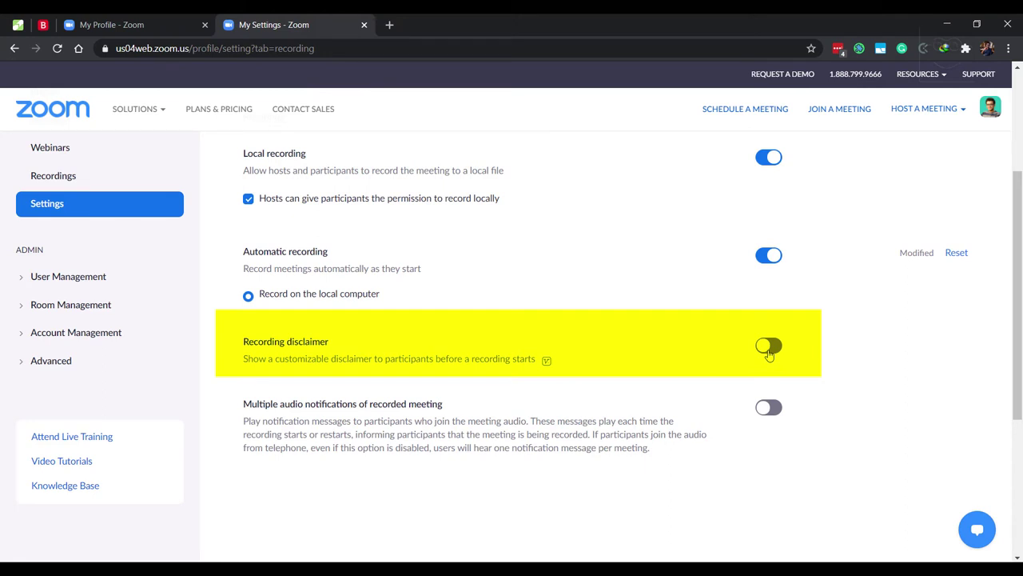
click(769, 347)
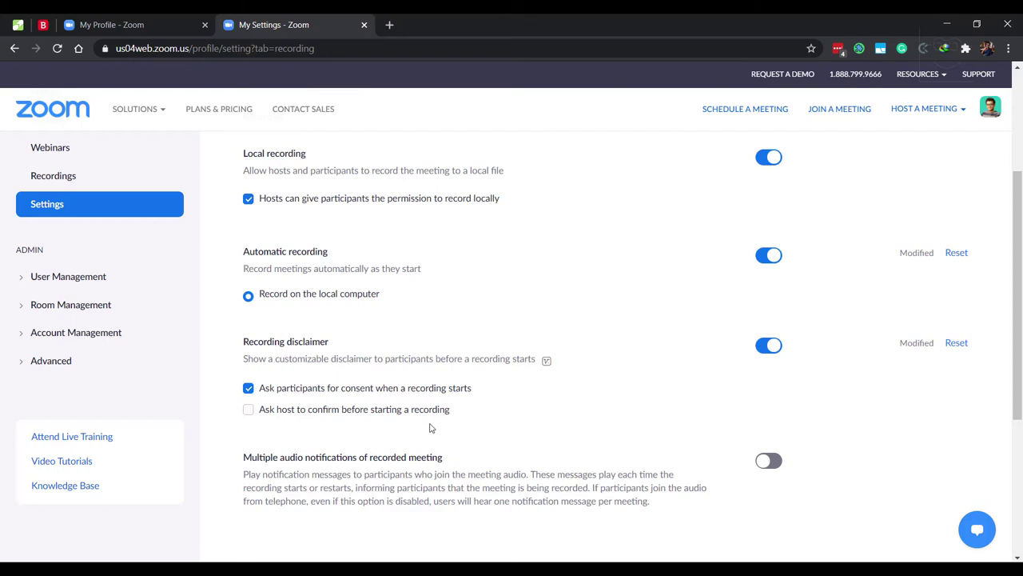
scroll(430, 427, up, 1)
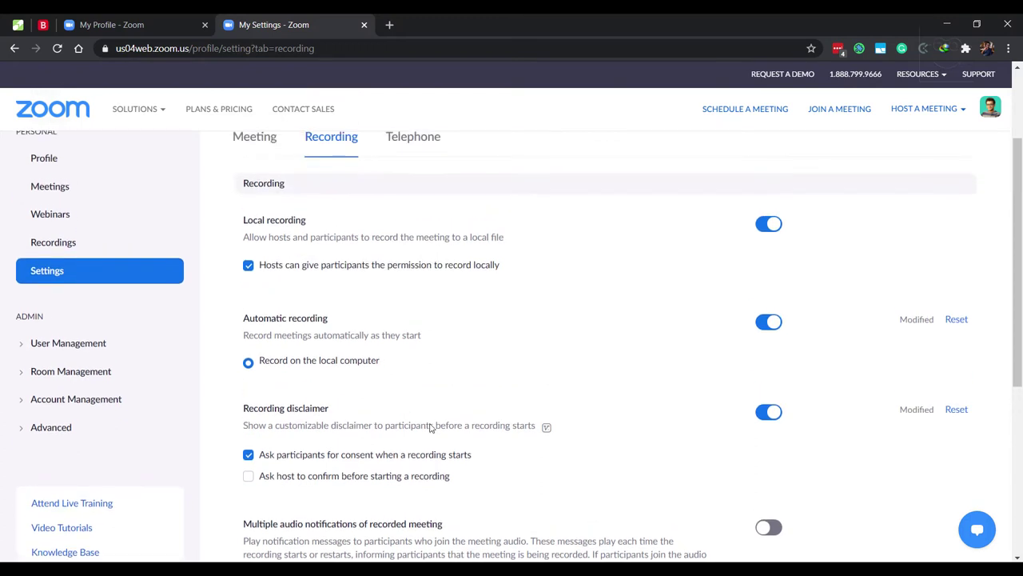
scroll(430, 428, down, 2)
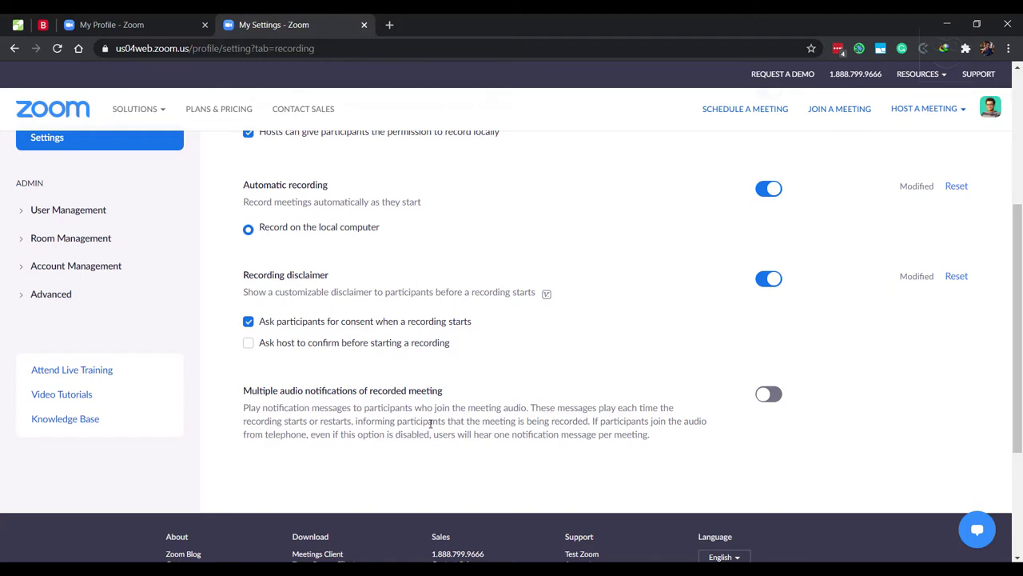
scroll(430, 425, up, 1)
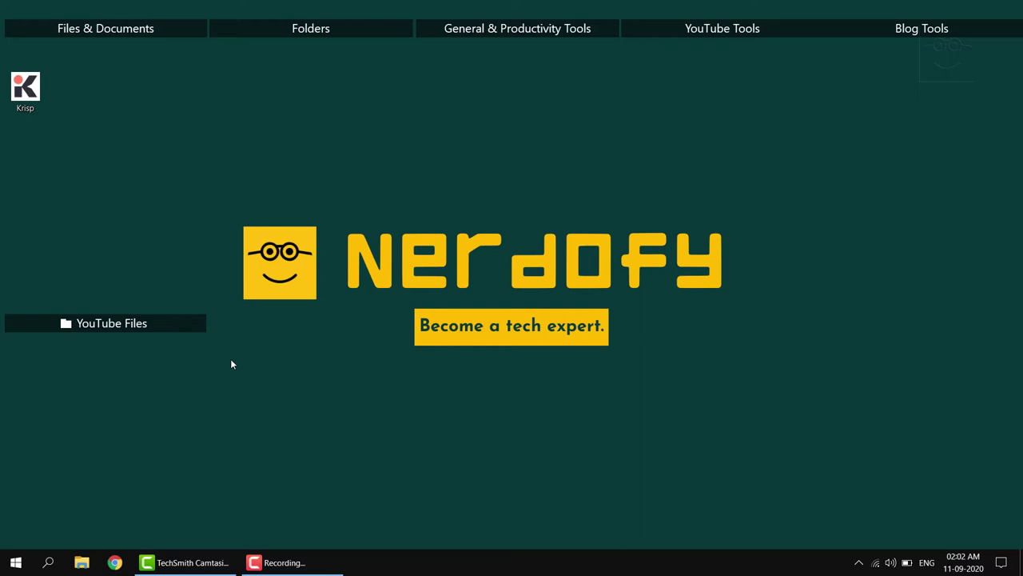
Search Windows for 'zoom' and launch the Zoom desktop app
click(48, 562)
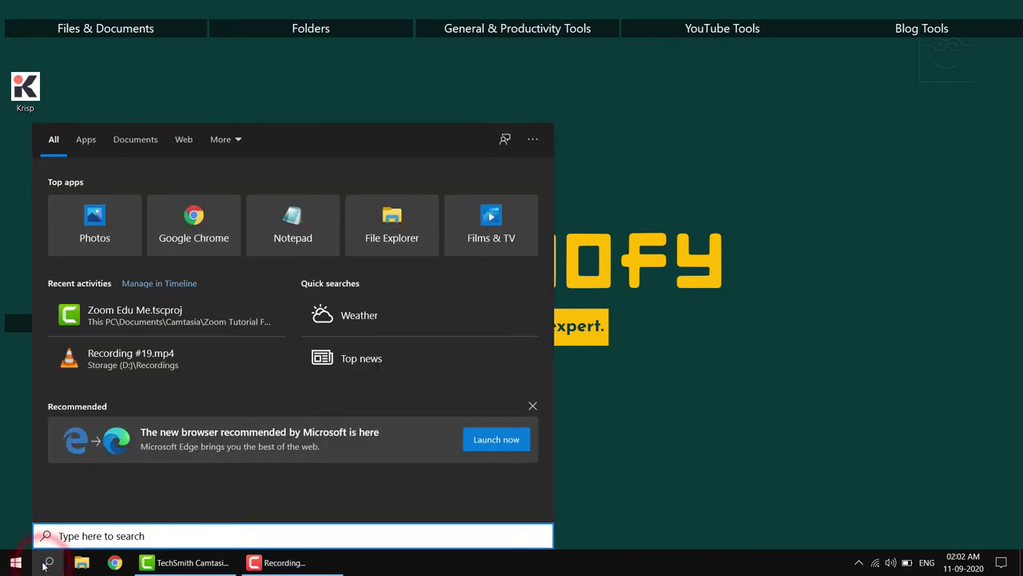
text(zoom)
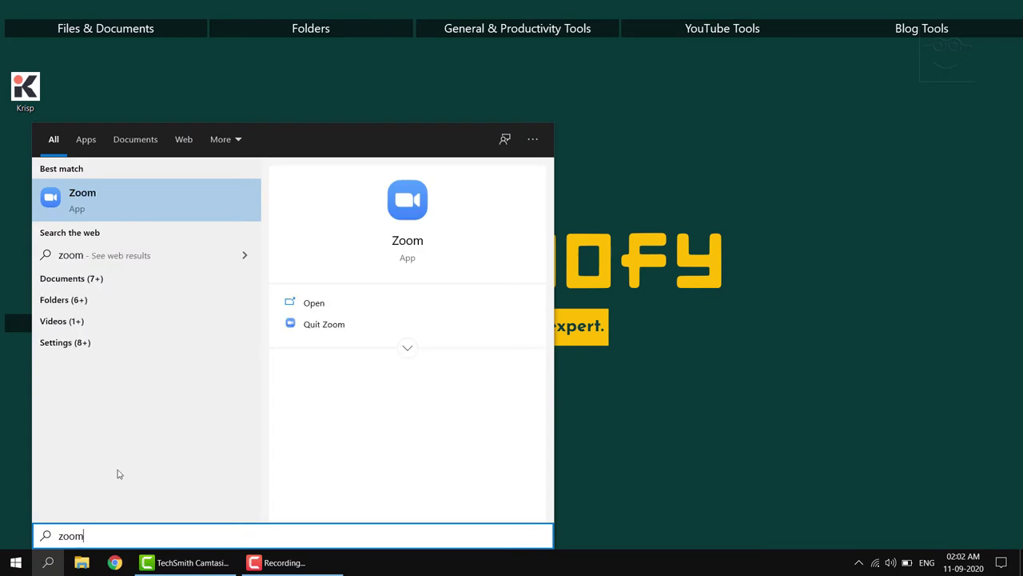
click(168, 218)
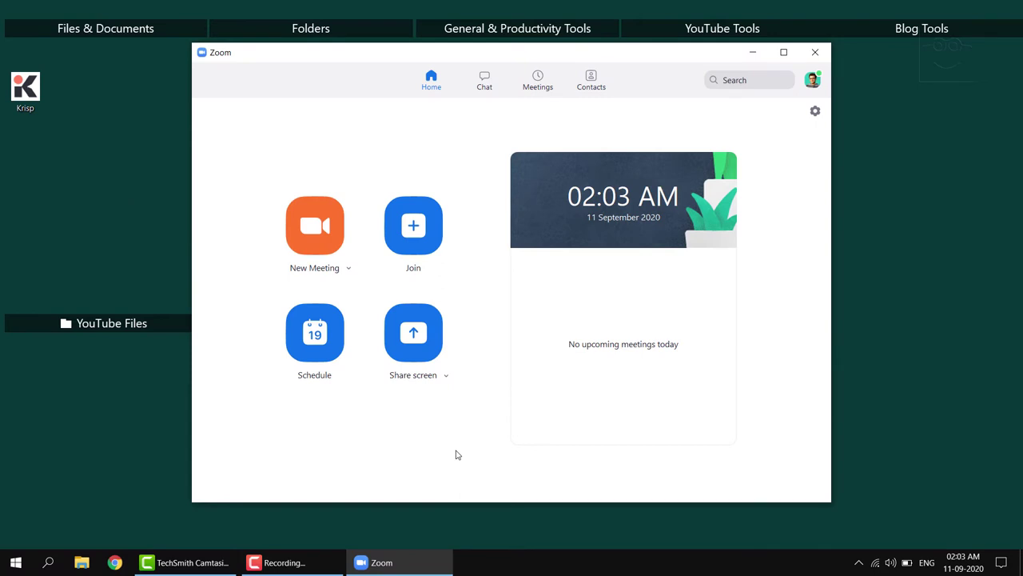
Schedule a new meeting with the topic 'Computer Science'
click(326, 336)
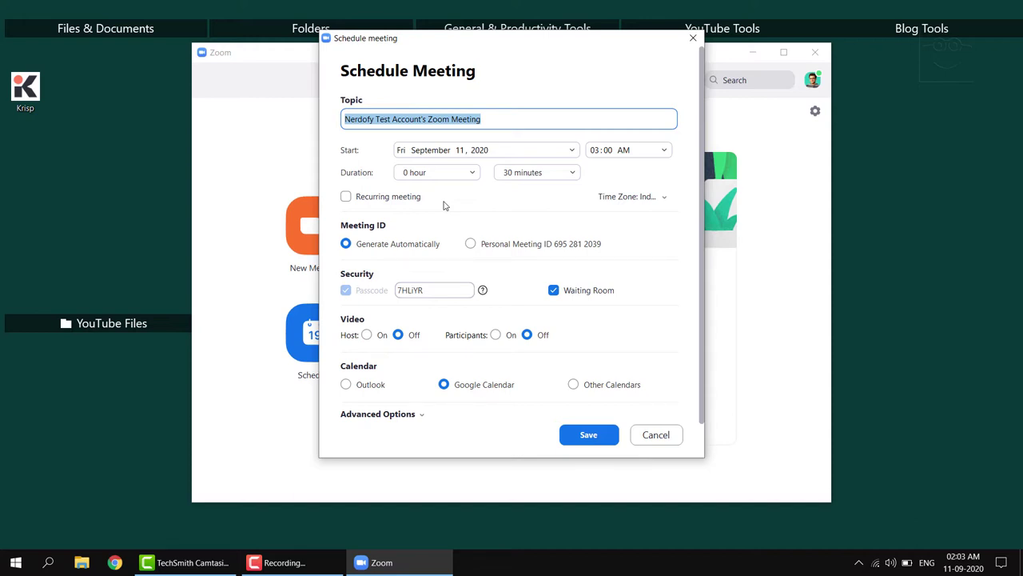
text(Computer Science)
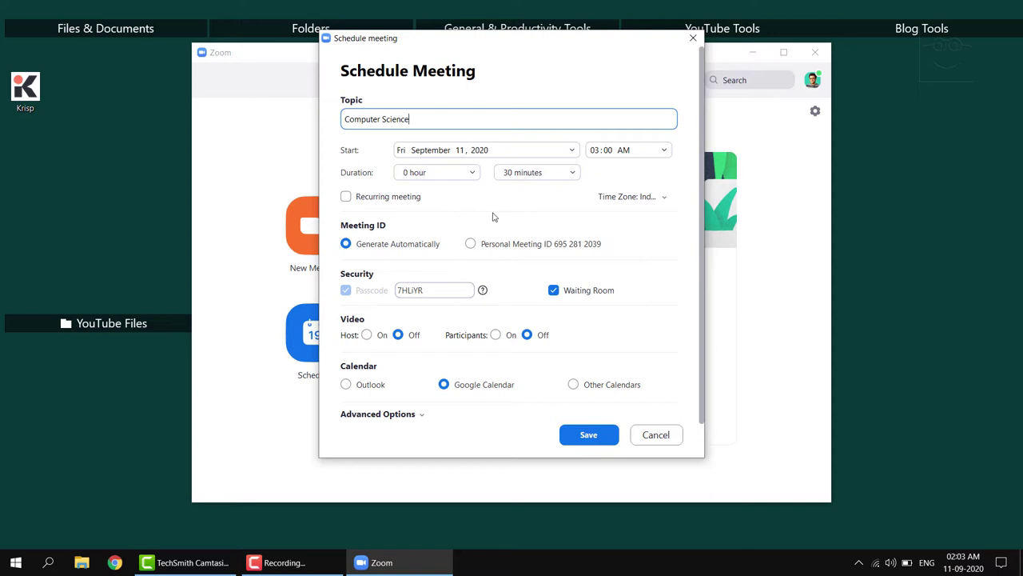
Set the meeting start time to 02:15 AM and the duration to 30 minutes
click(646, 149)
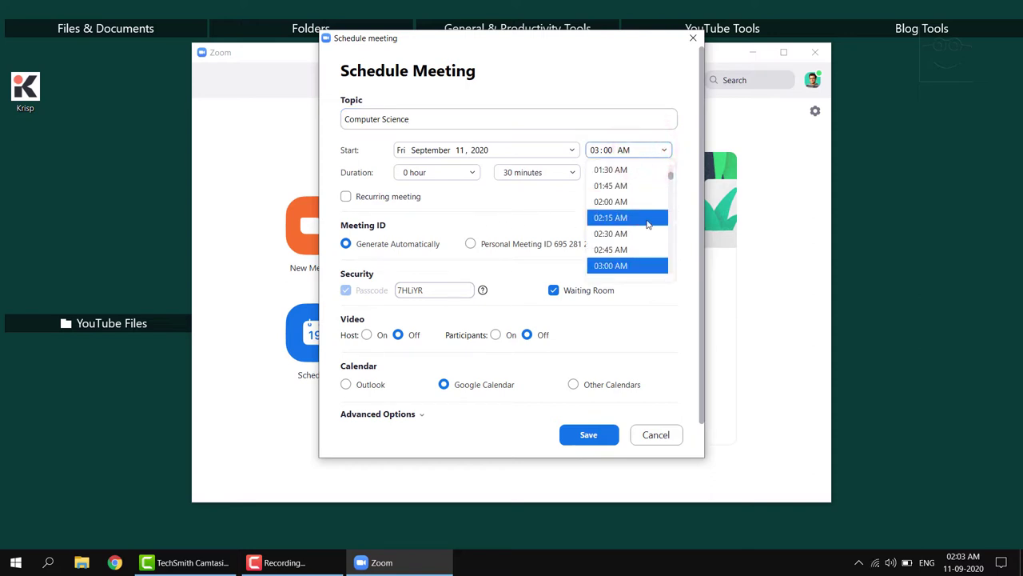
click(648, 220)
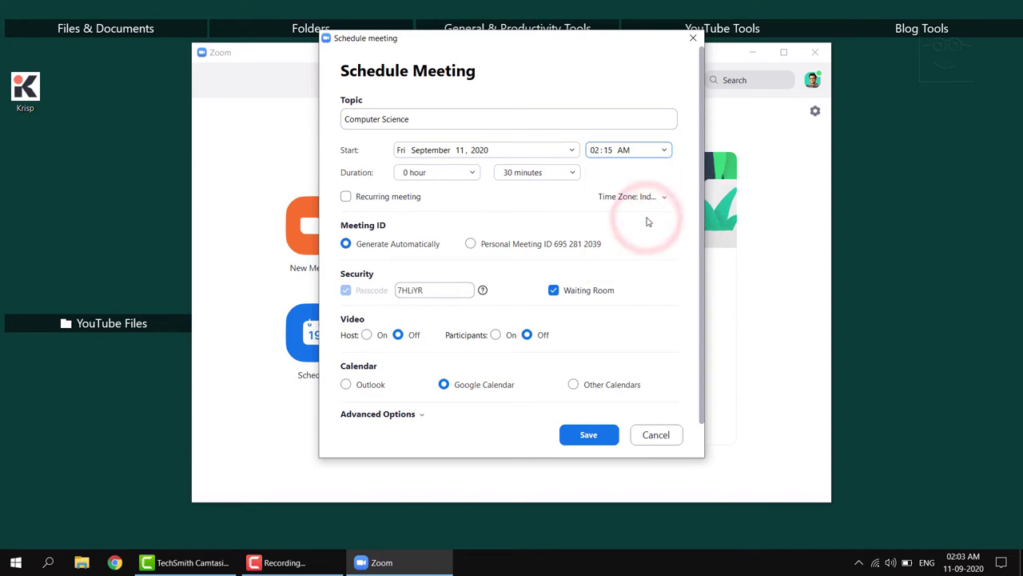
click(521, 172)
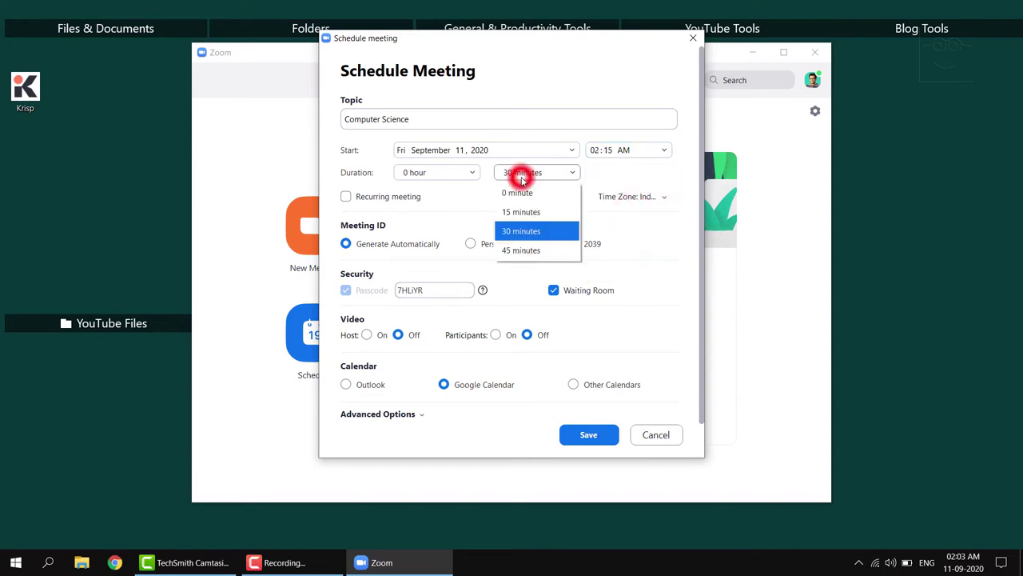
click(537, 251)
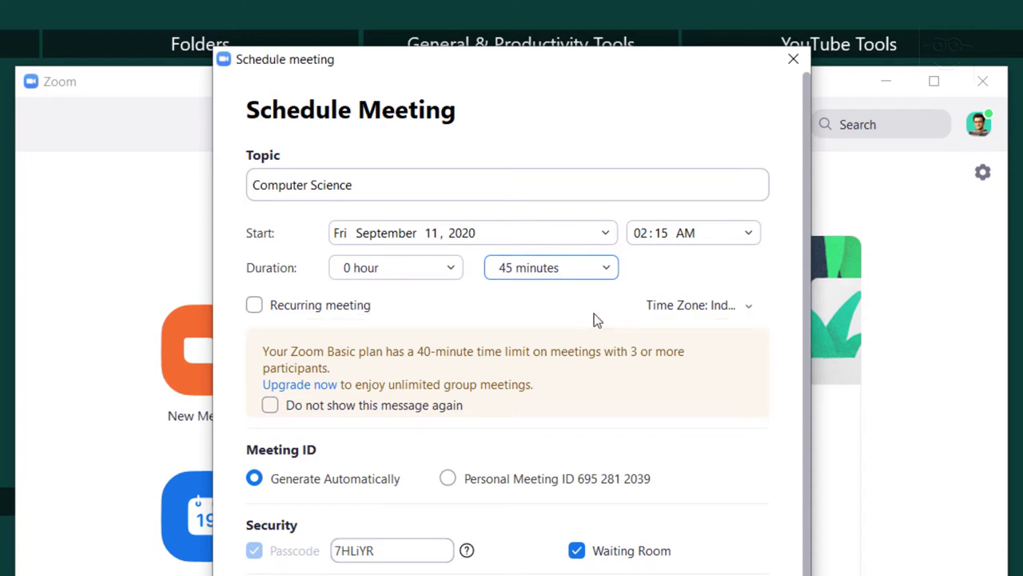
click(593, 270)
click(583, 361)
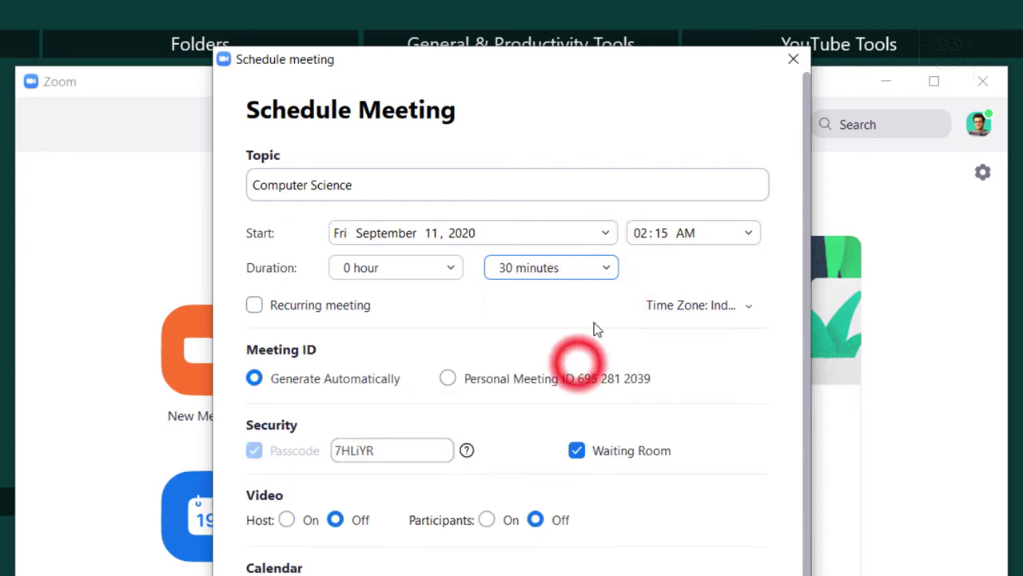
click(604, 273)
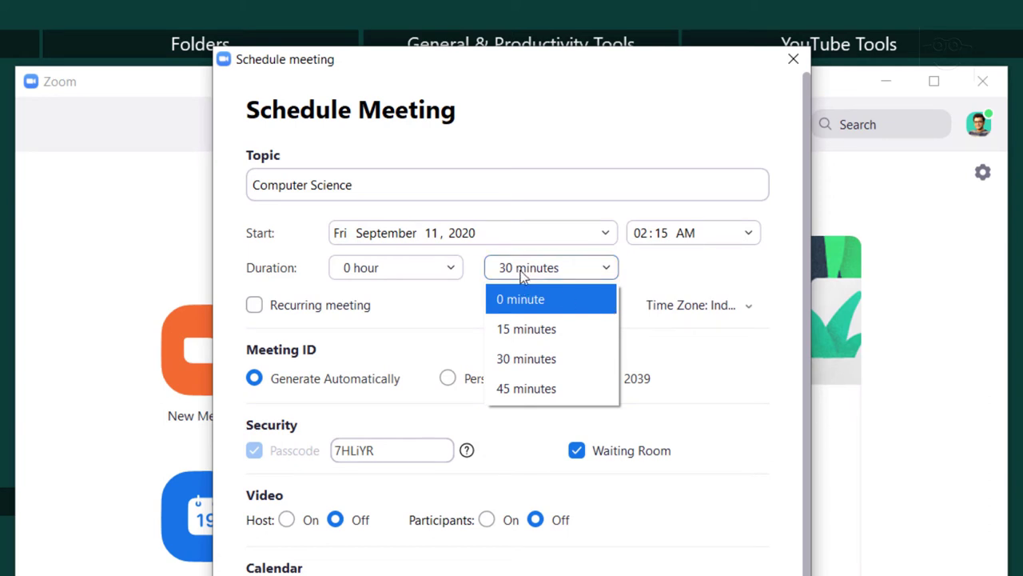
click(550, 373)
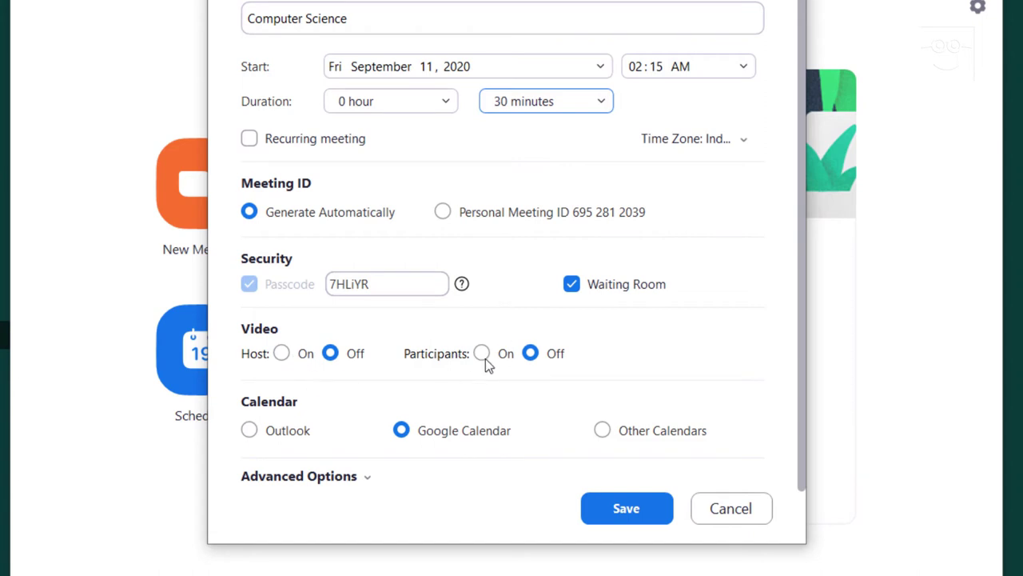
Set both host and participant video to Off for the meeting
click(481, 356)
click(281, 354)
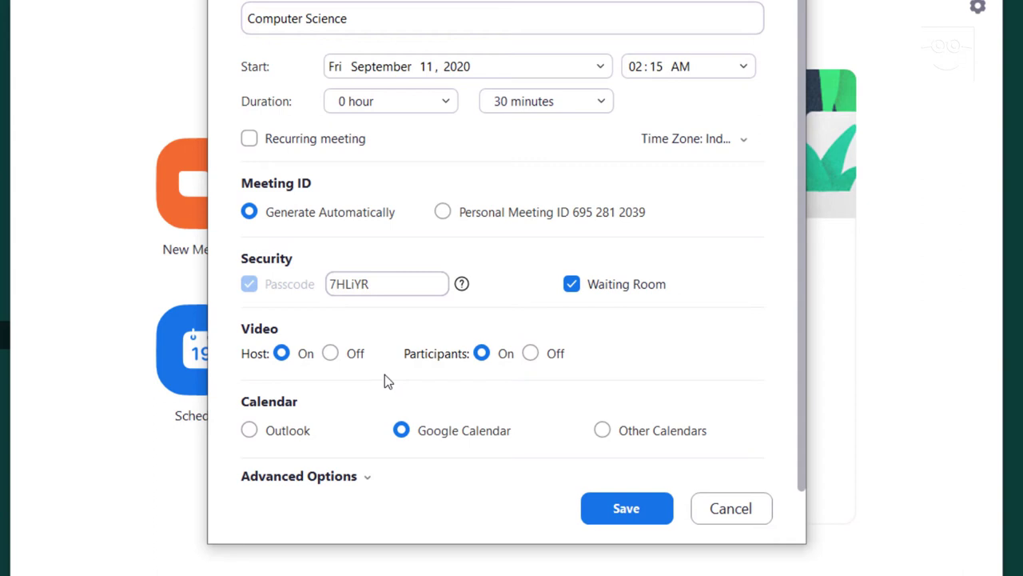
click(354, 352)
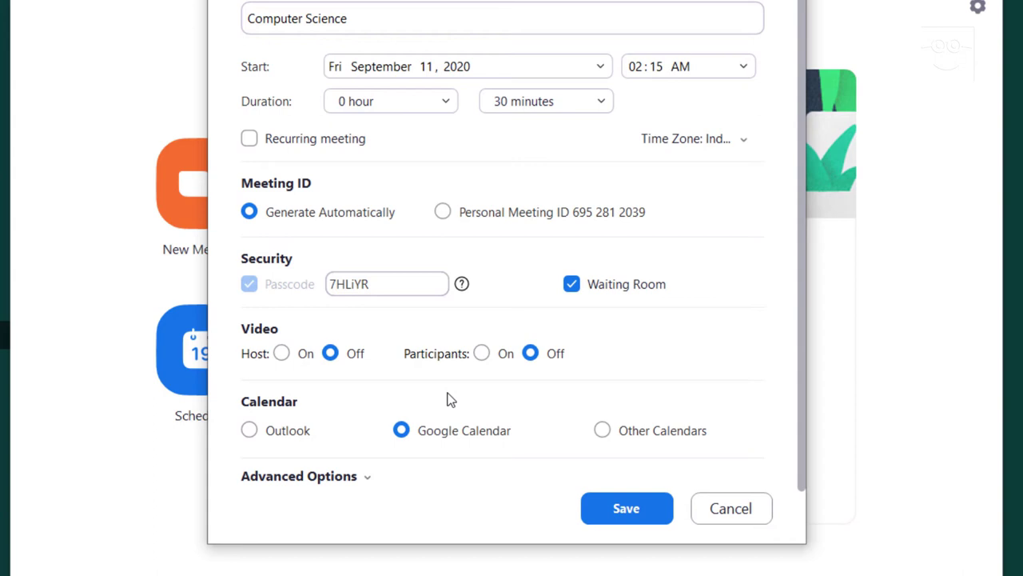
click(310, 432)
click(639, 436)
click(495, 442)
Mute participants on entry, record locally automatically, and save the Computer Science meeting
click(328, 476)
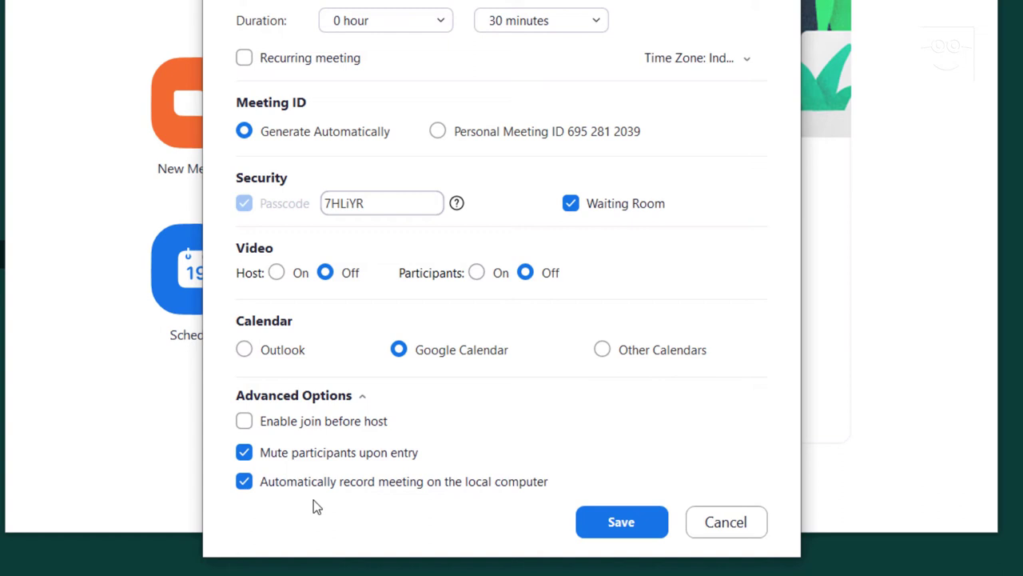
click(622, 528)
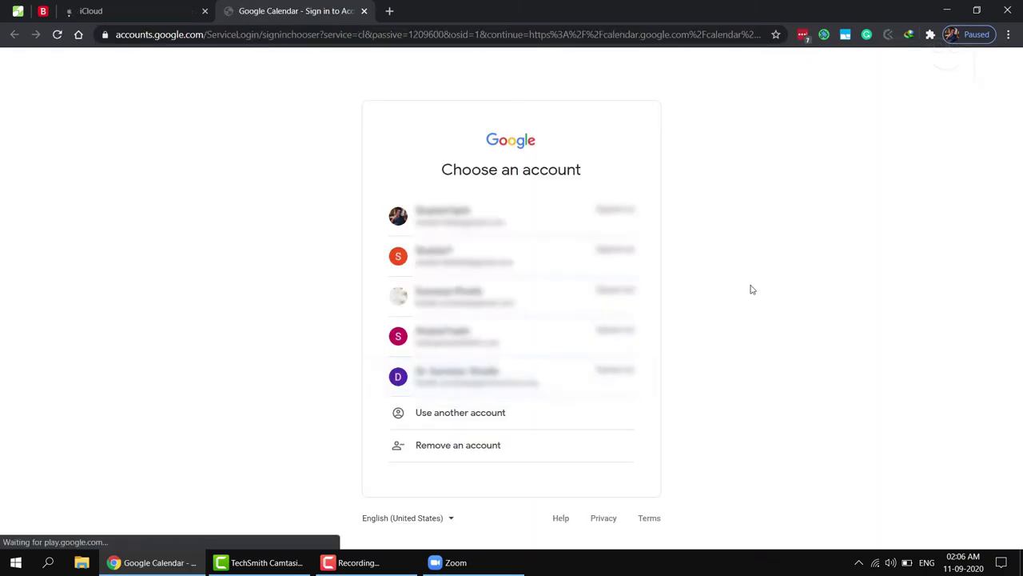
Sign in to Google Calendar with the second account and its password
click(551, 263)
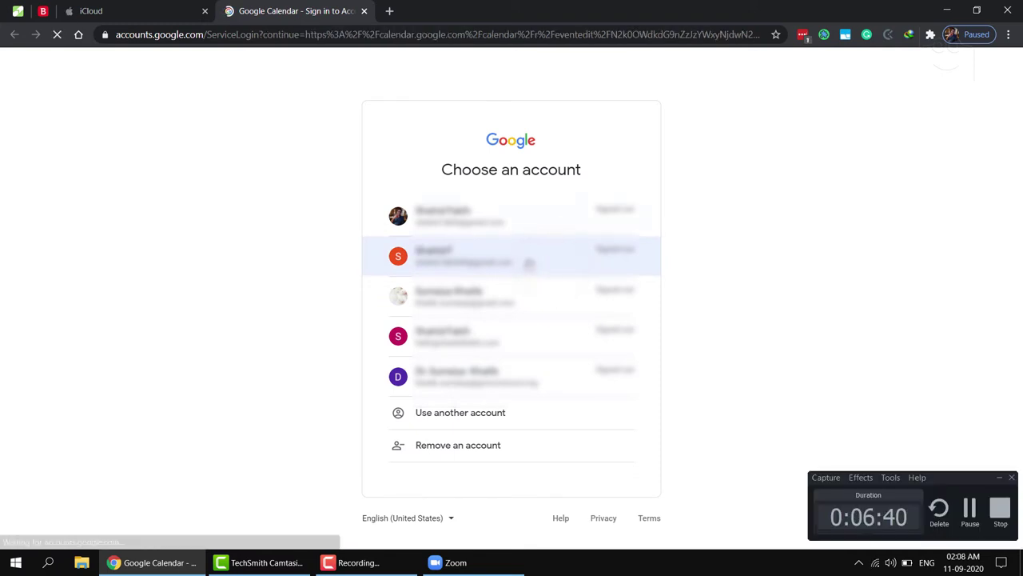
click(529, 263)
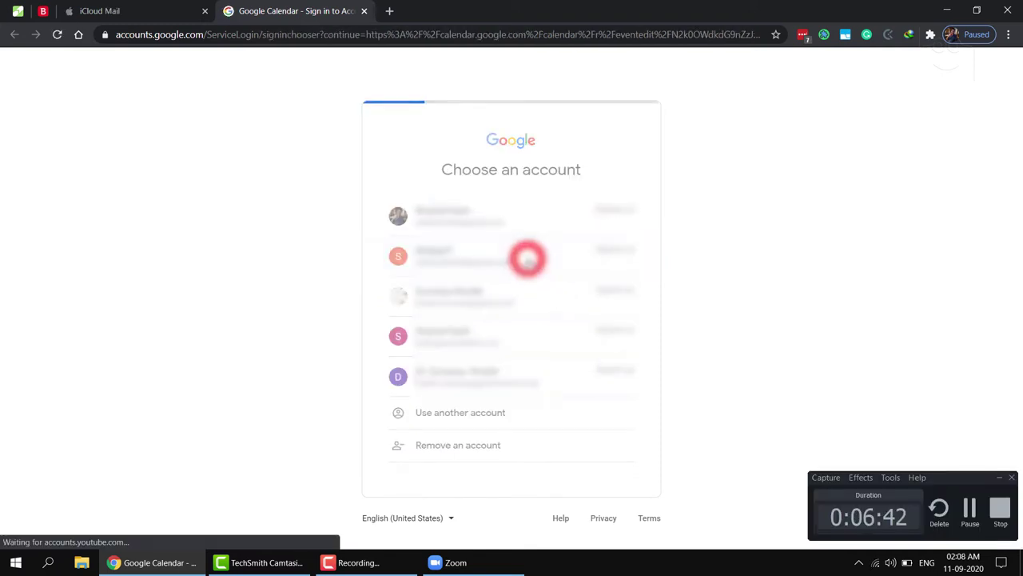
click(598, 345)
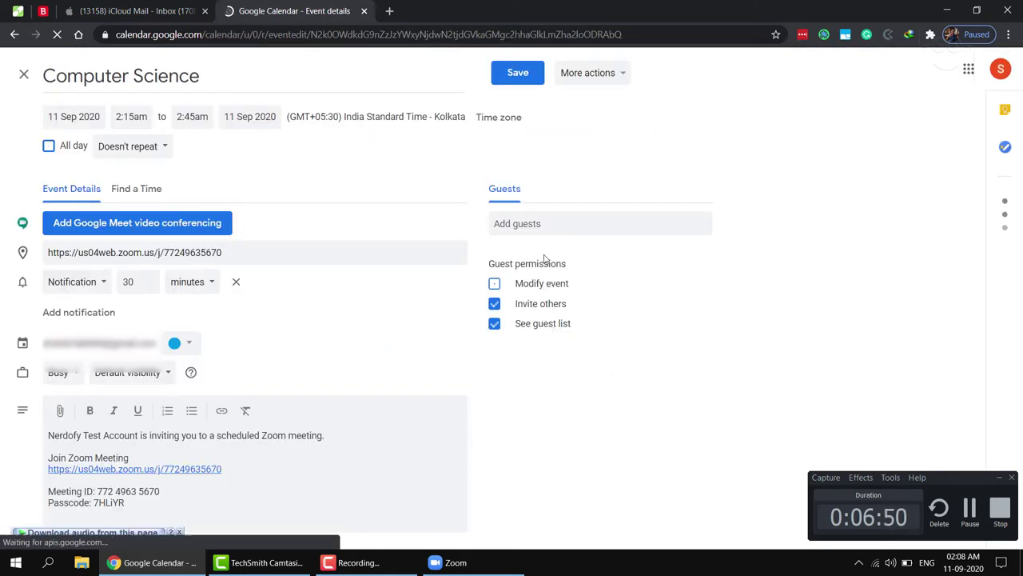
Add a guest's e-mail address to the Computer Science event
click(534, 222)
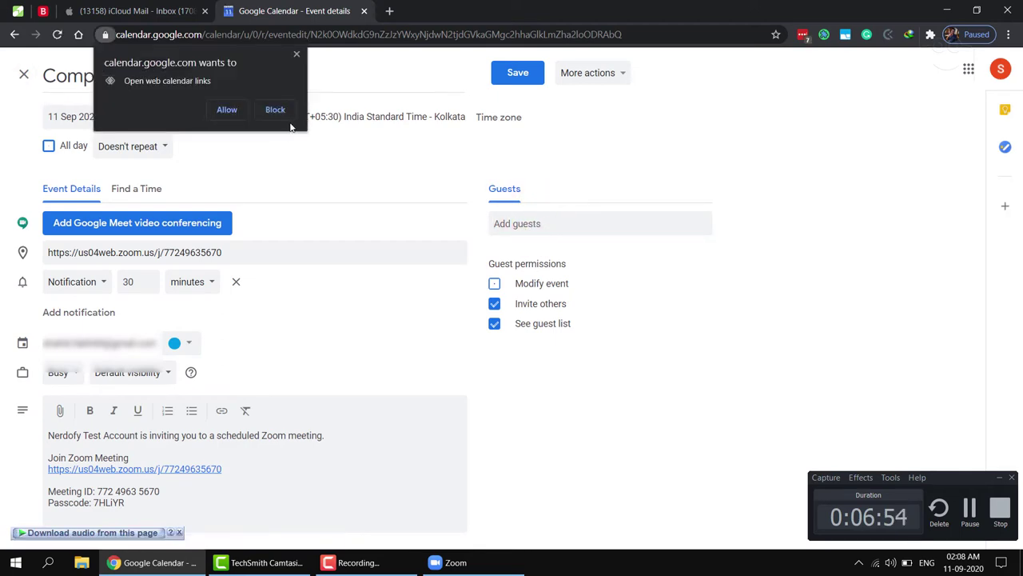
click(231, 112)
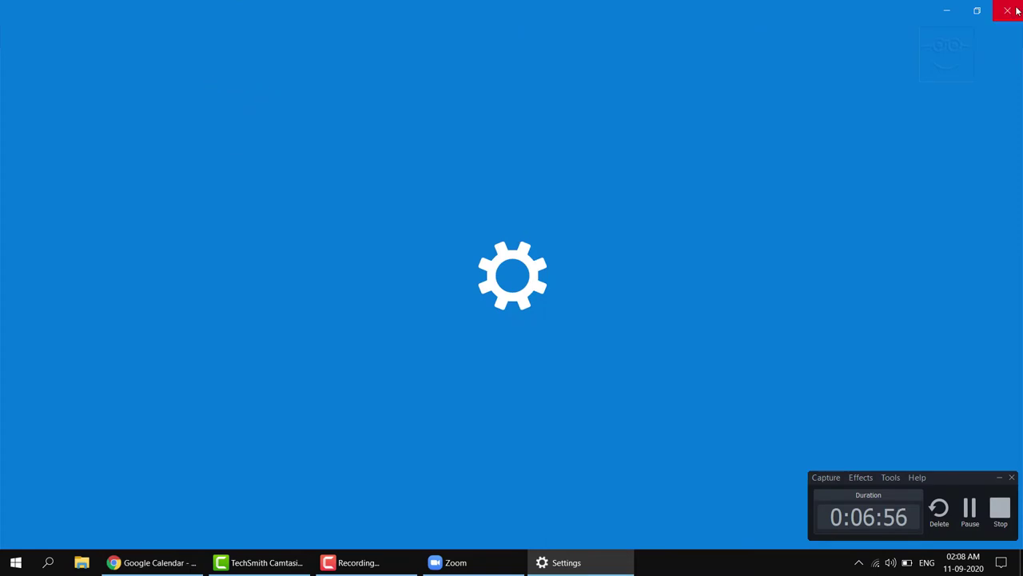
click(1016, 10)
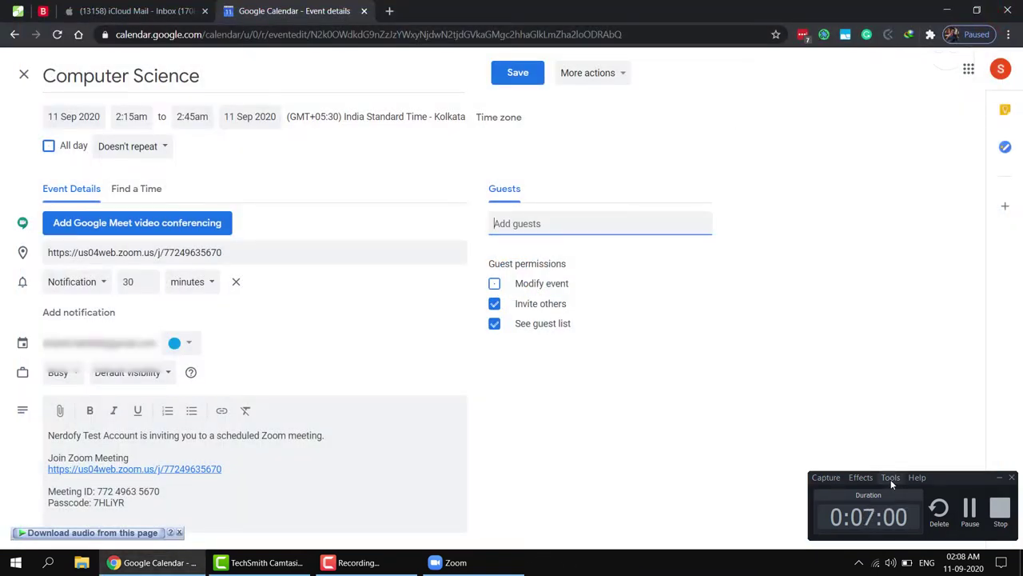
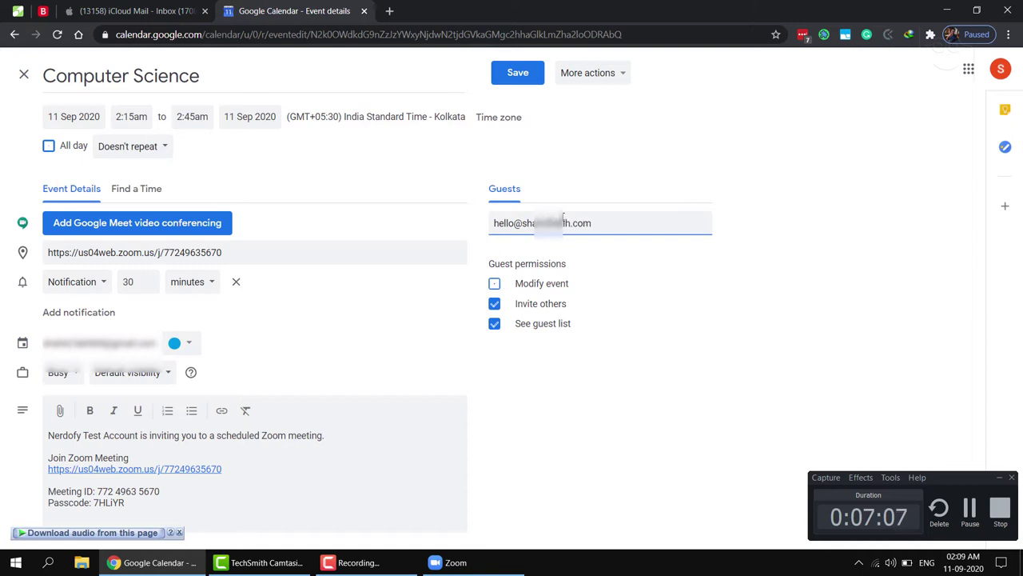
key(Return)
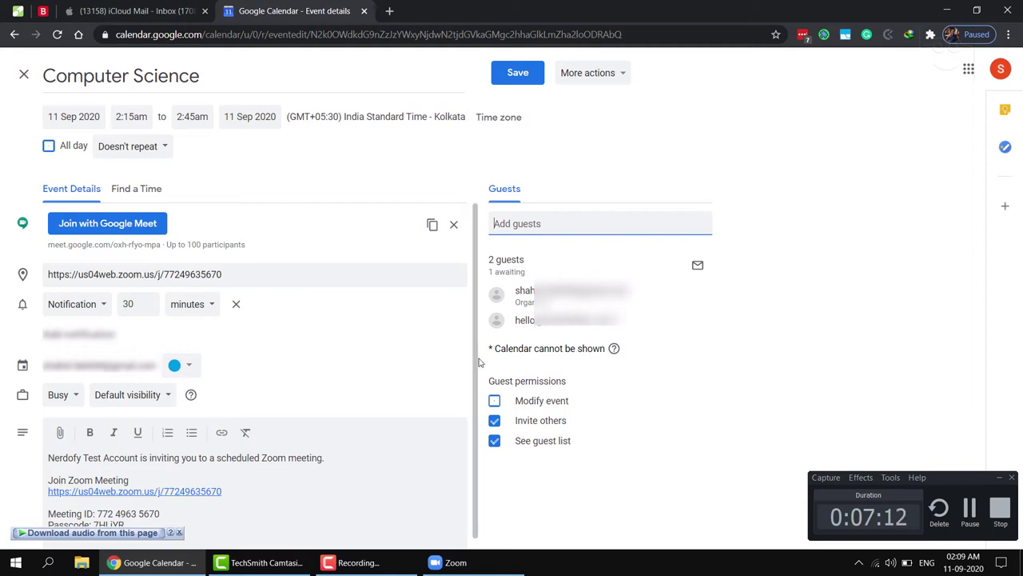
Disable Invite others and See guest list, then save the event and send invitations
click(526, 422)
click(530, 439)
scroll(392, 394, down, 1)
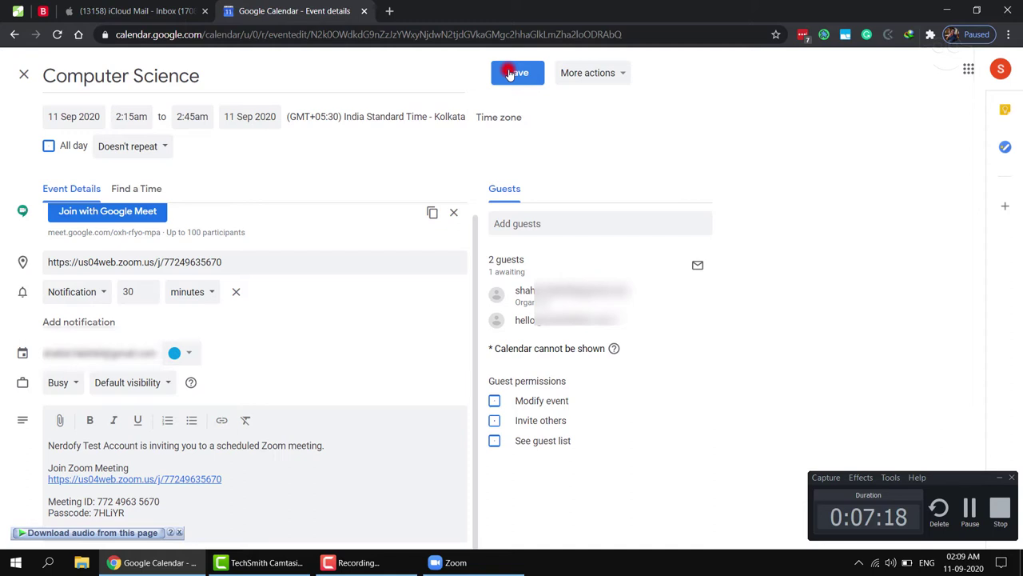
click(512, 73)
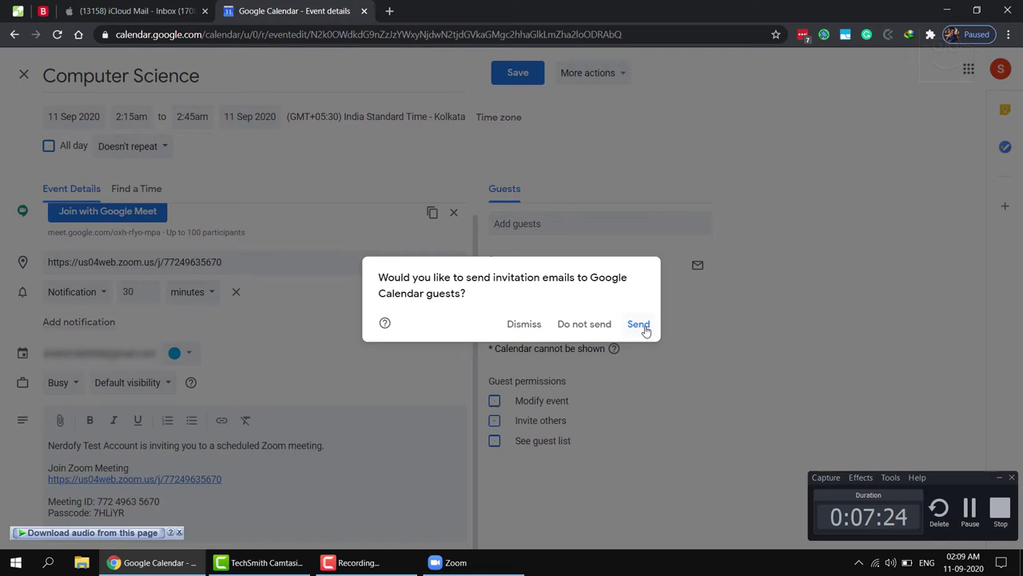
click(639, 323)
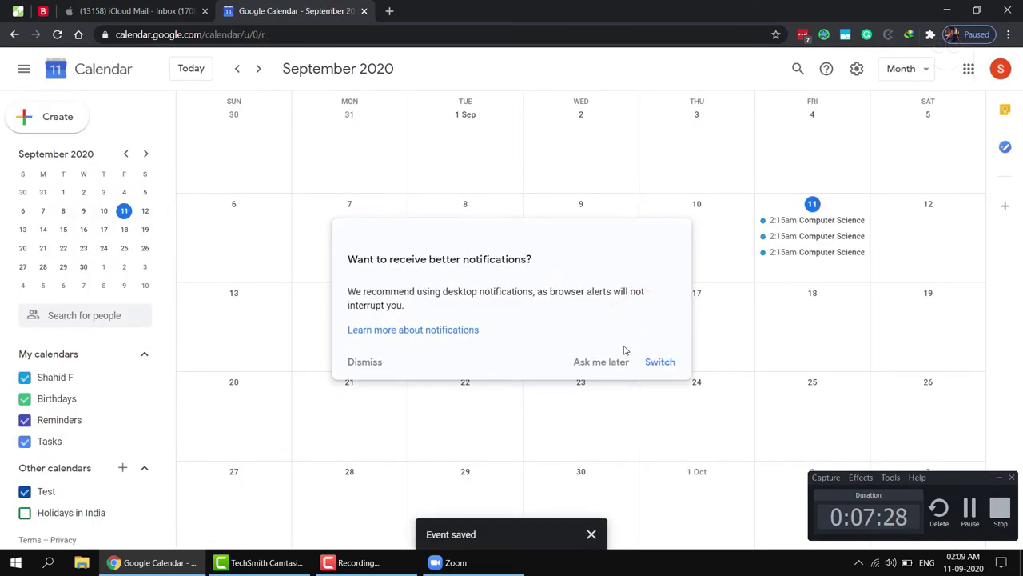
click(376, 362)
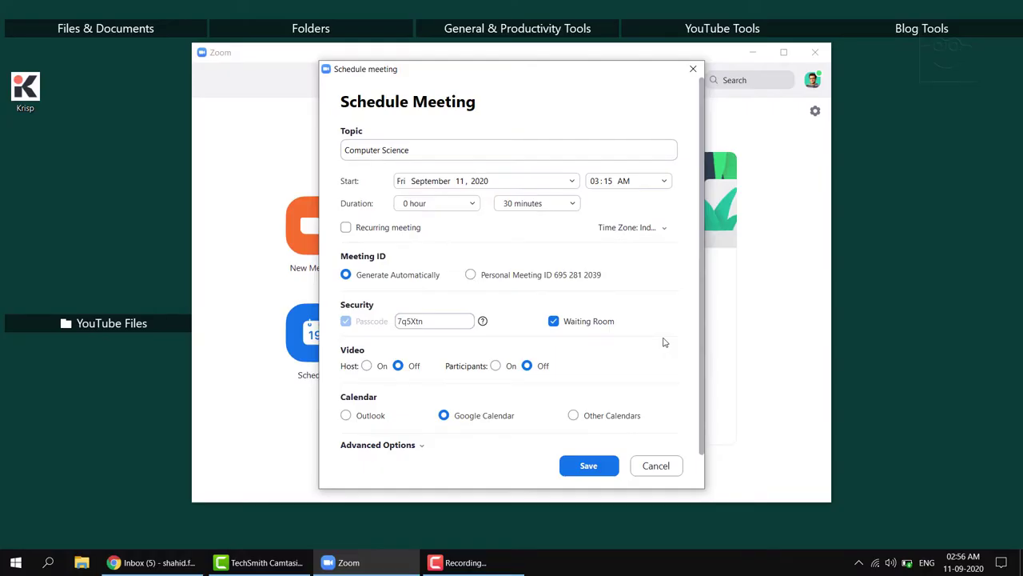
Schedule the 3:15 AM meeting with Other Calendars and copy its invitation to the clipboard
click(598, 422)
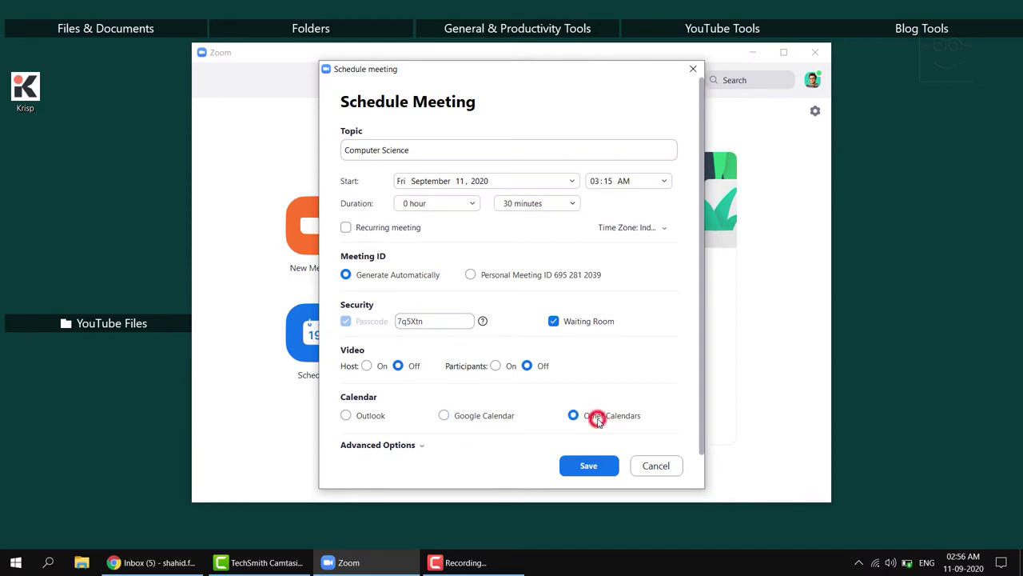
click(589, 466)
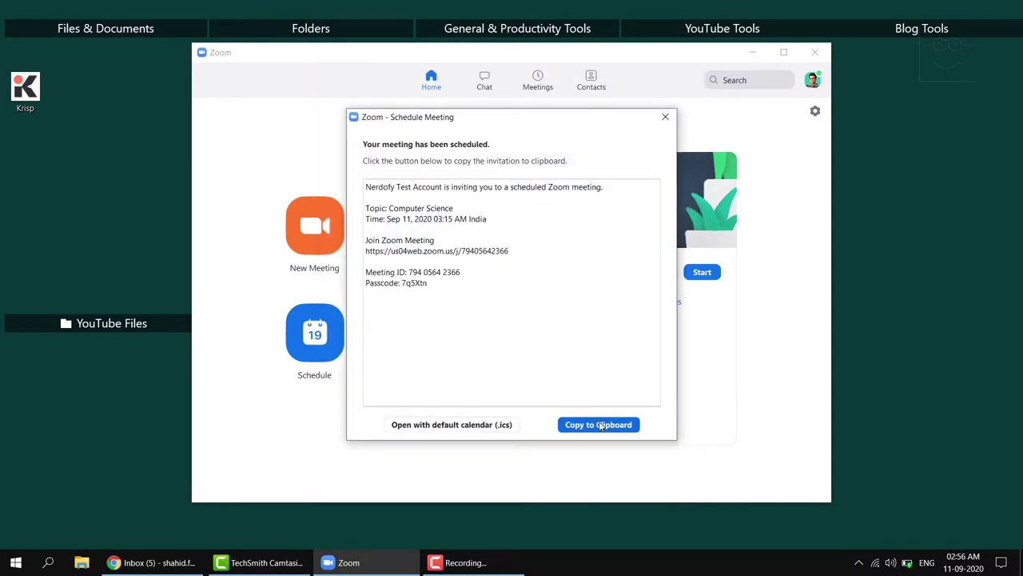
click(600, 425)
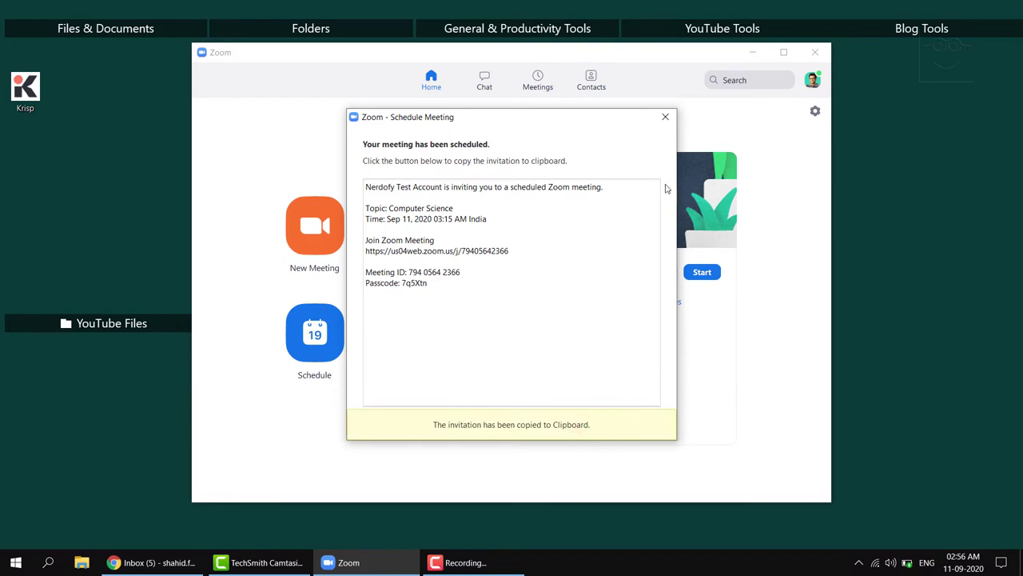
click(665, 117)
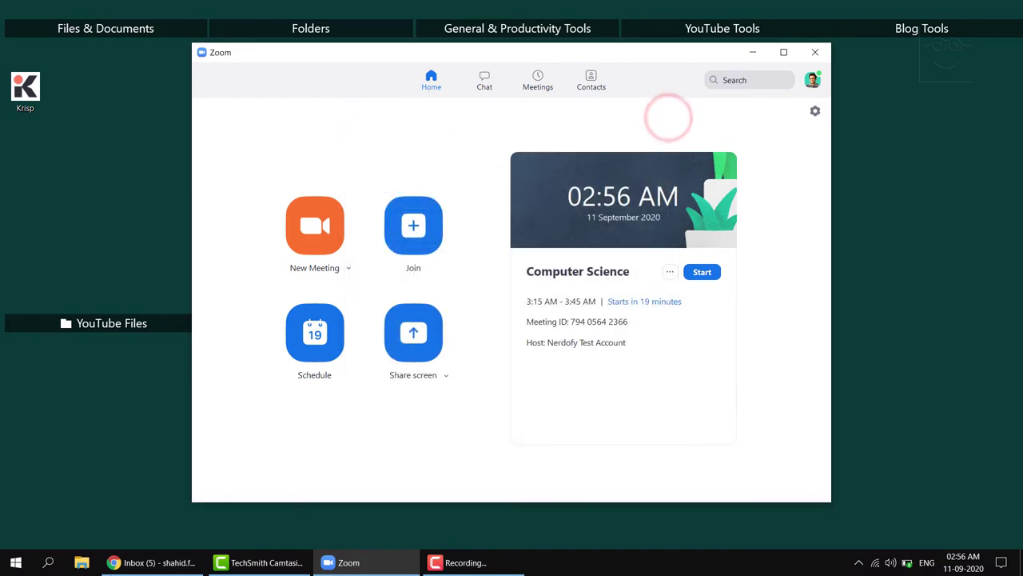
Paste the Zoom meeting invitation into the Gmail message body
click(136, 561)
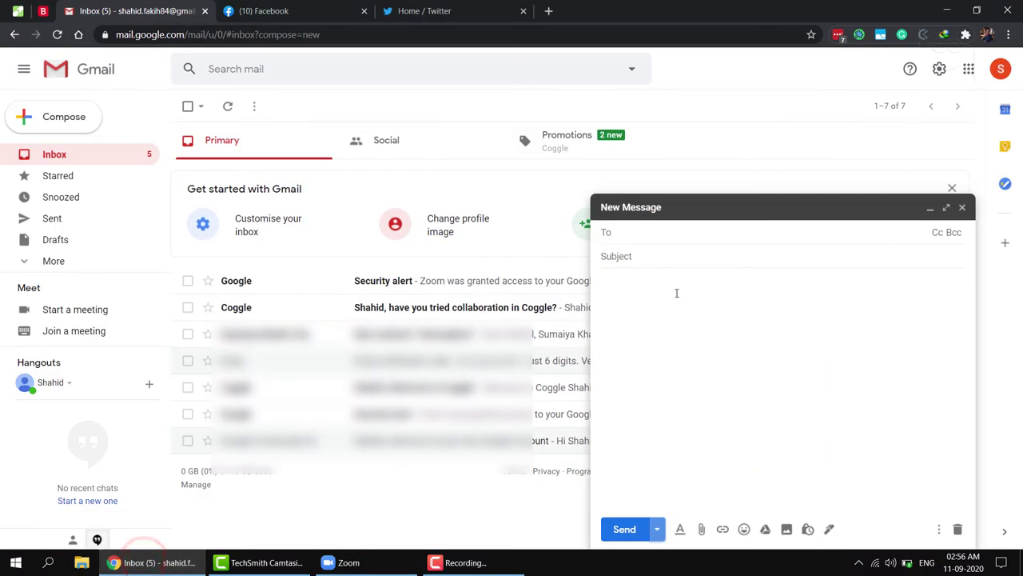
click(676, 297)
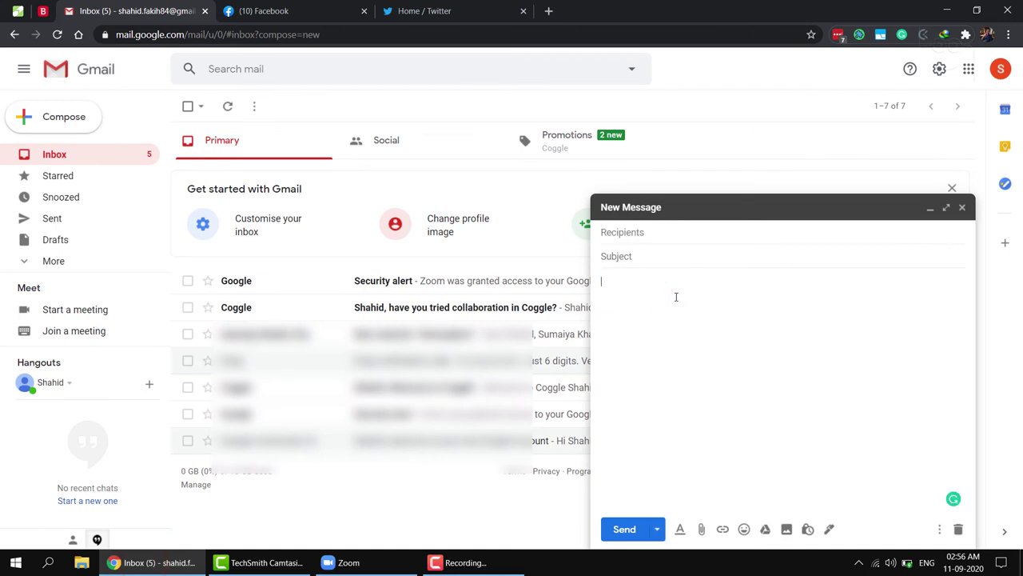
key(ctrl+v)
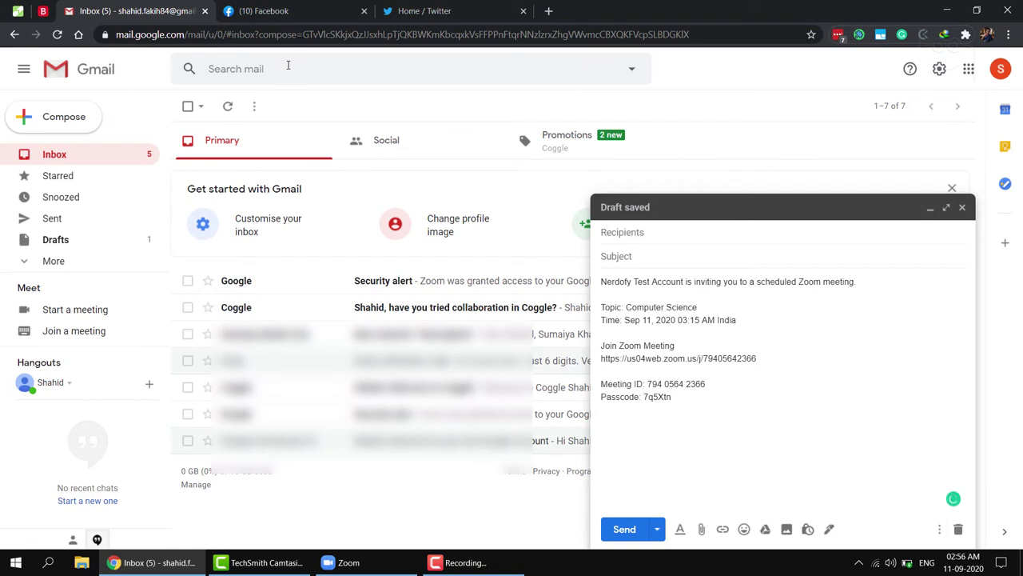
Post the meeting invitation to the Class 1 channel in Zoom chat
click(337, 564)
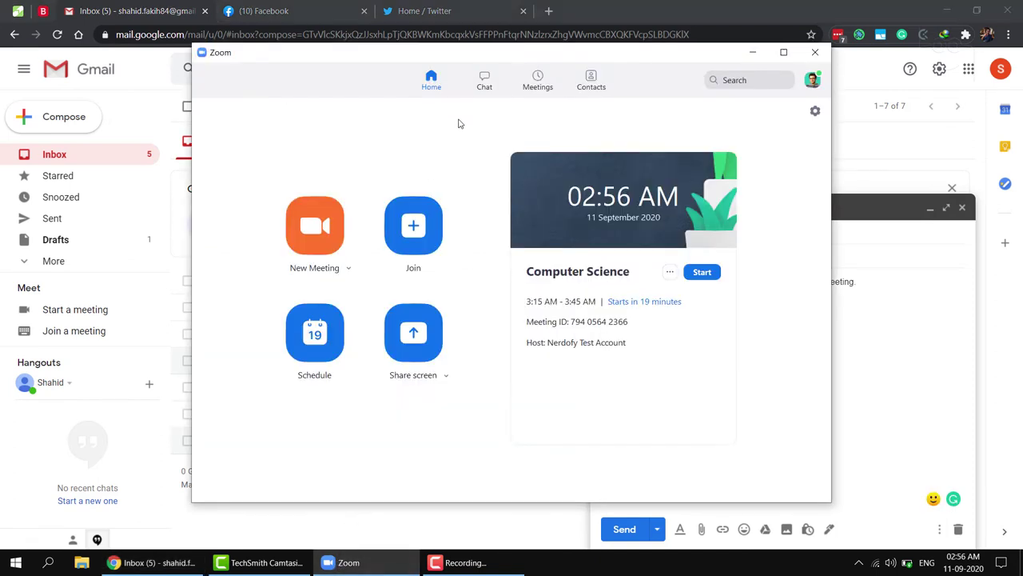
click(484, 80)
click(426, 476)
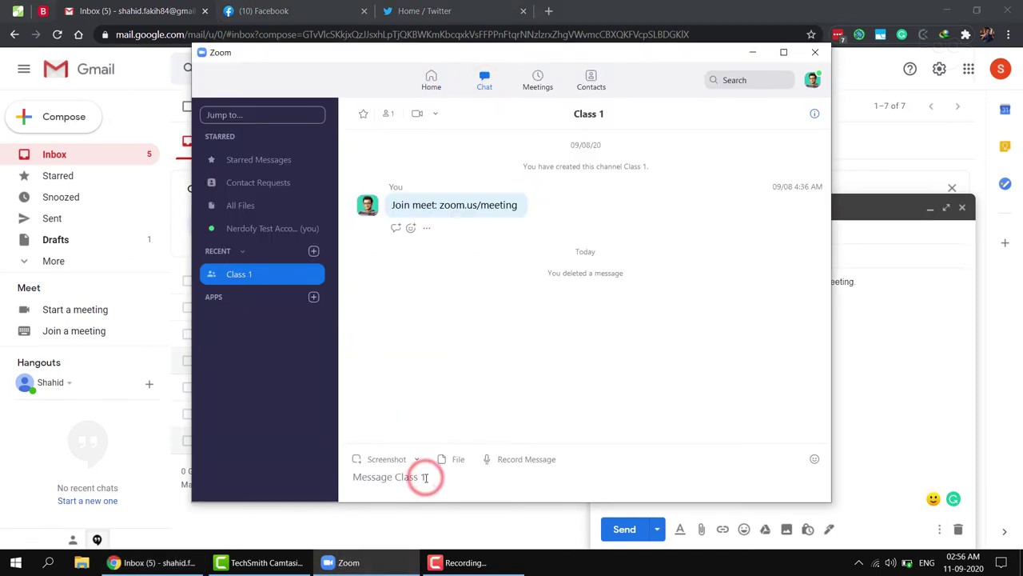
key(ctrl+v)
key(Return)
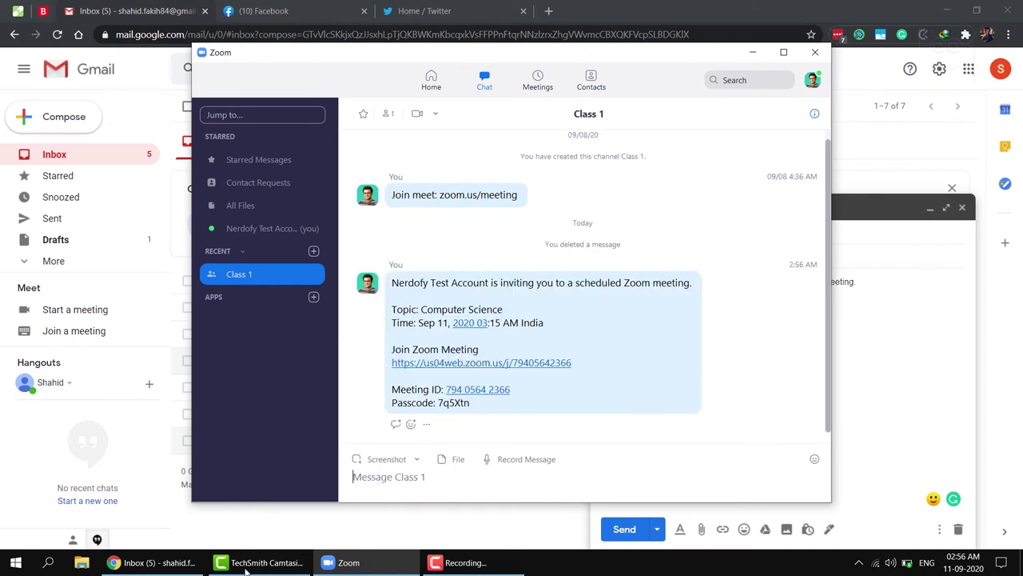
Paste the meeting invitation into a new Facebook post
mouse_move(183, 569)
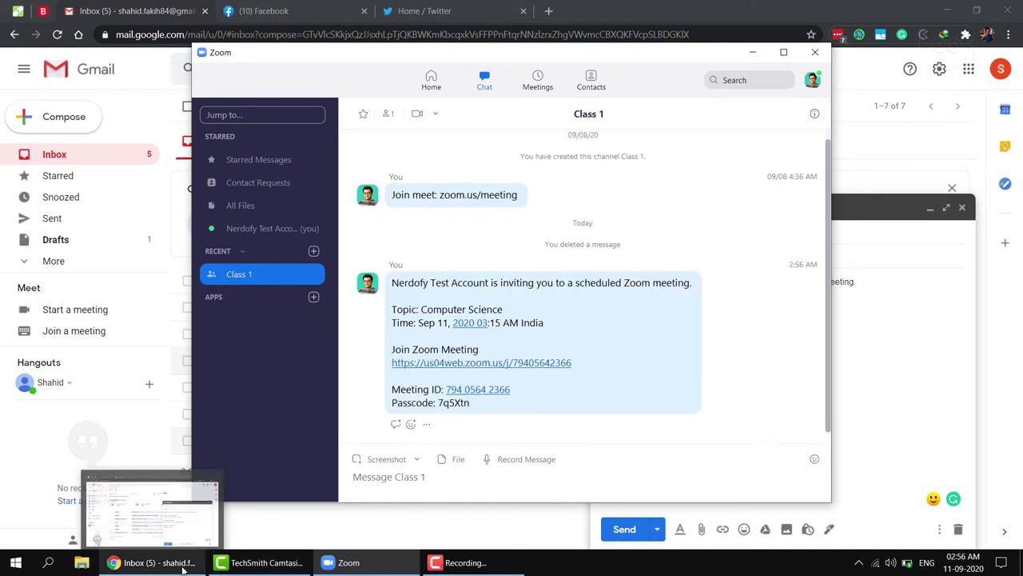
click(306, 8)
click(306, 7)
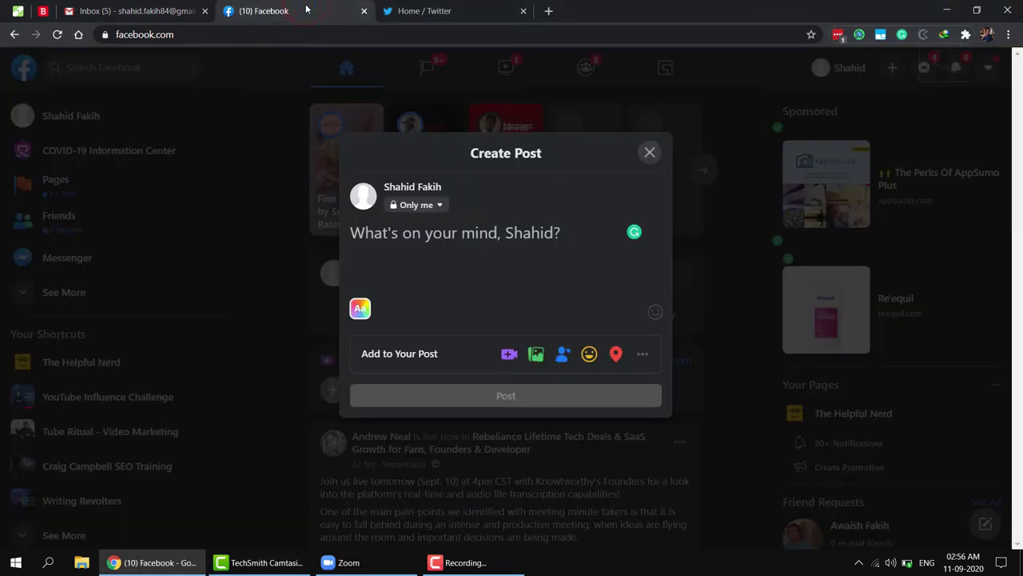
key(ctrl+v)
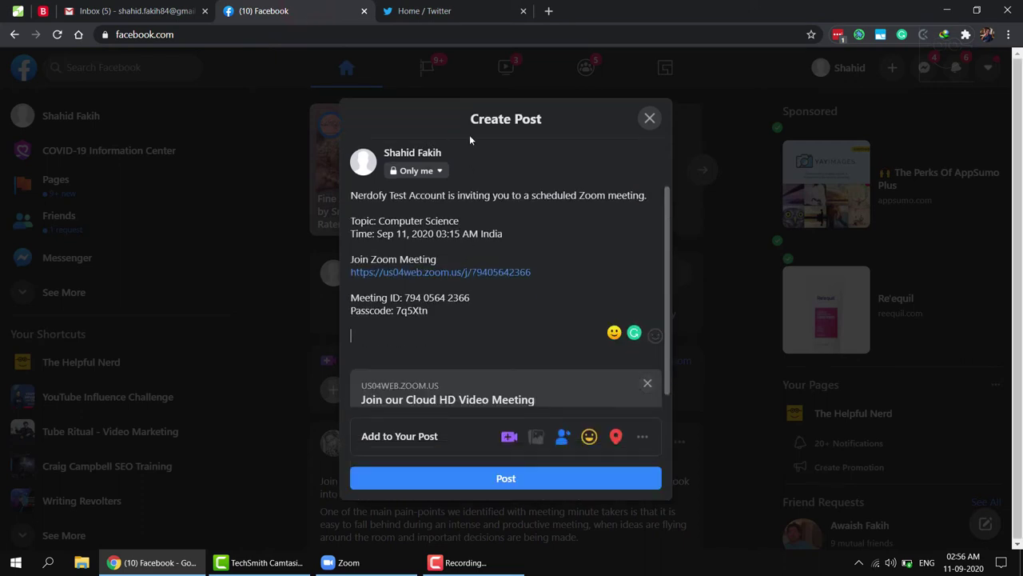
Paste the invitation into a new tweet, then close the Twitter and Facebook tabs
click(470, 10)
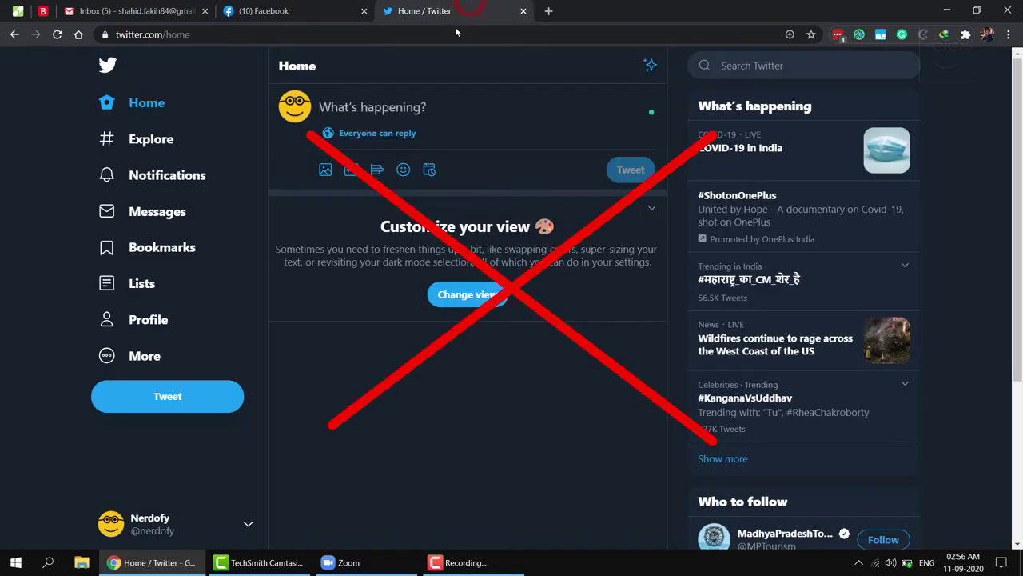
click(422, 111)
key(ctrl+v)
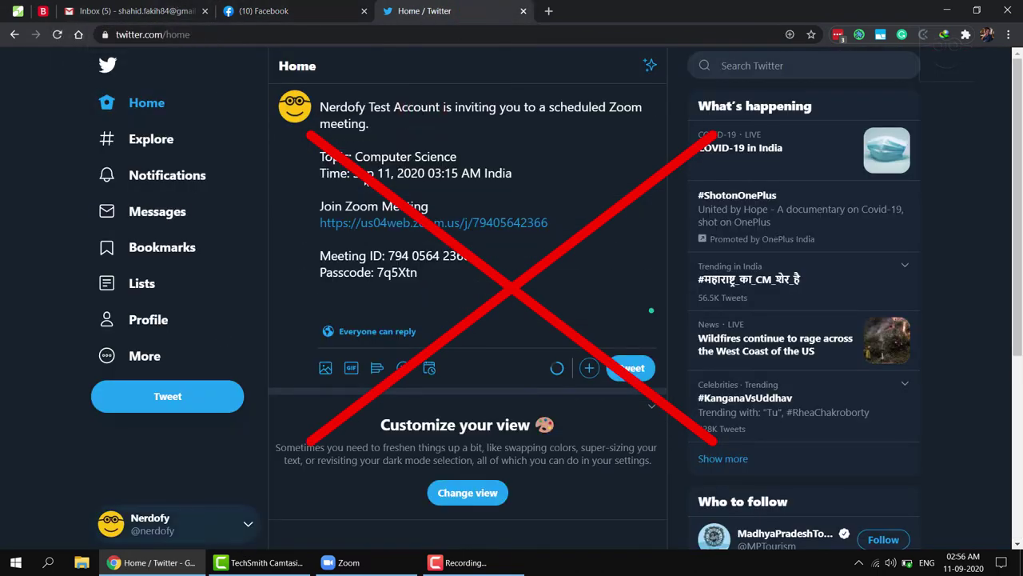
click(523, 11)
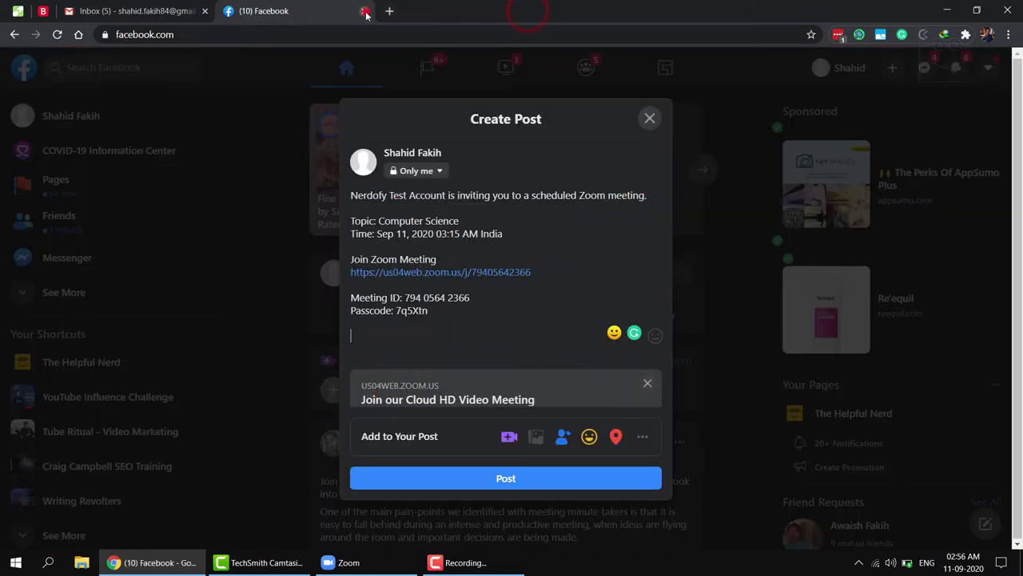
click(363, 10)
click(460, 562)
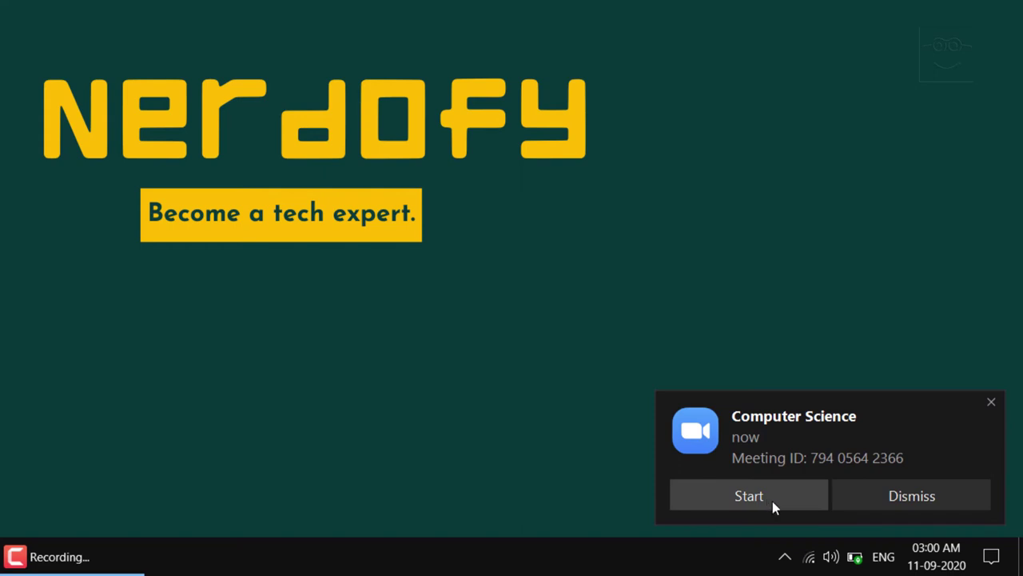
Launch Zoom from the hidden tray icons to start the Computer Science meeting
click(785, 557)
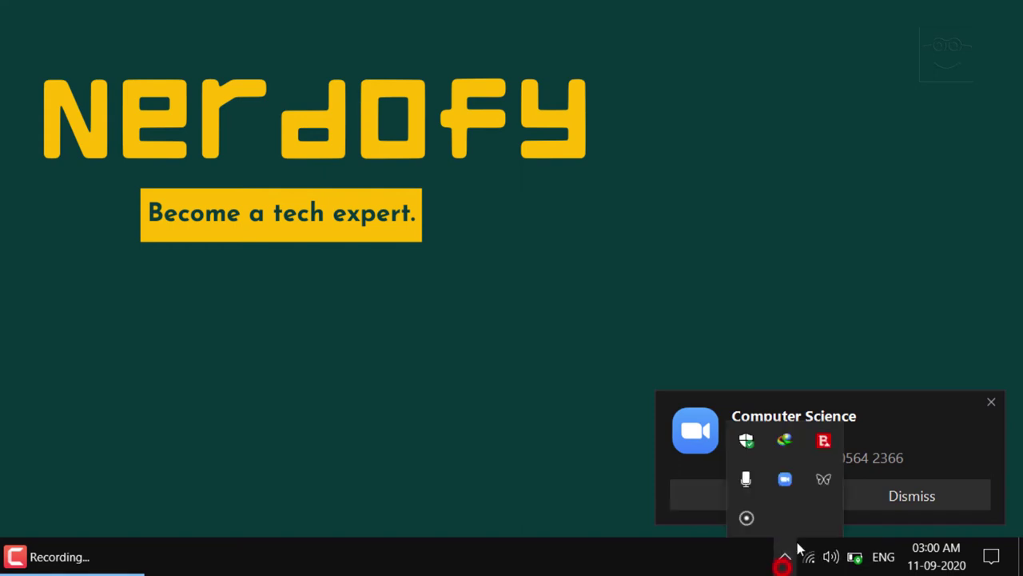
click(783, 479)
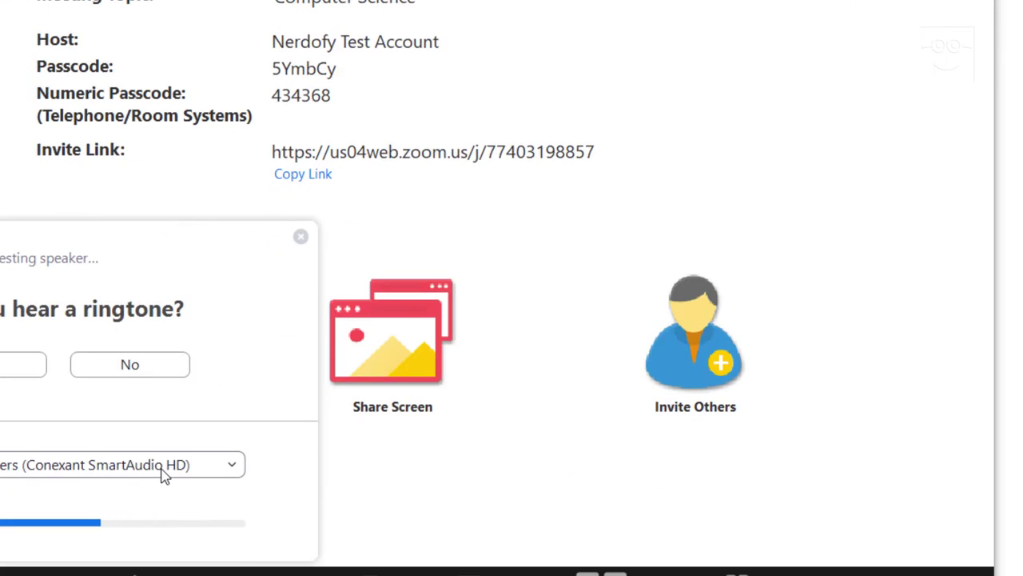
Keep Conexant SmartAudio HD speakers, confirm the ringtone, and keep Microphone 2
click(164, 472)
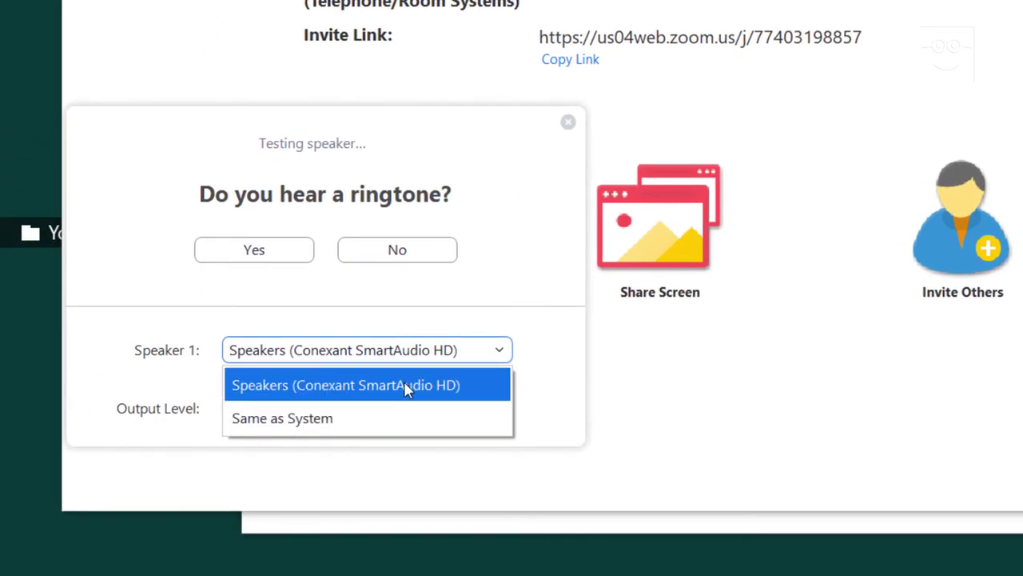
click(405, 387)
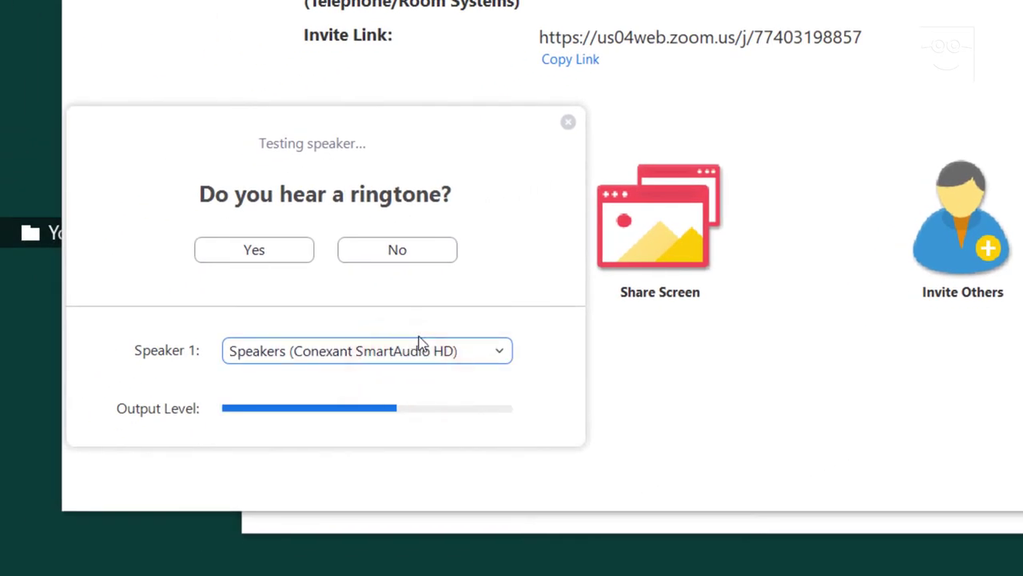
click(361, 355)
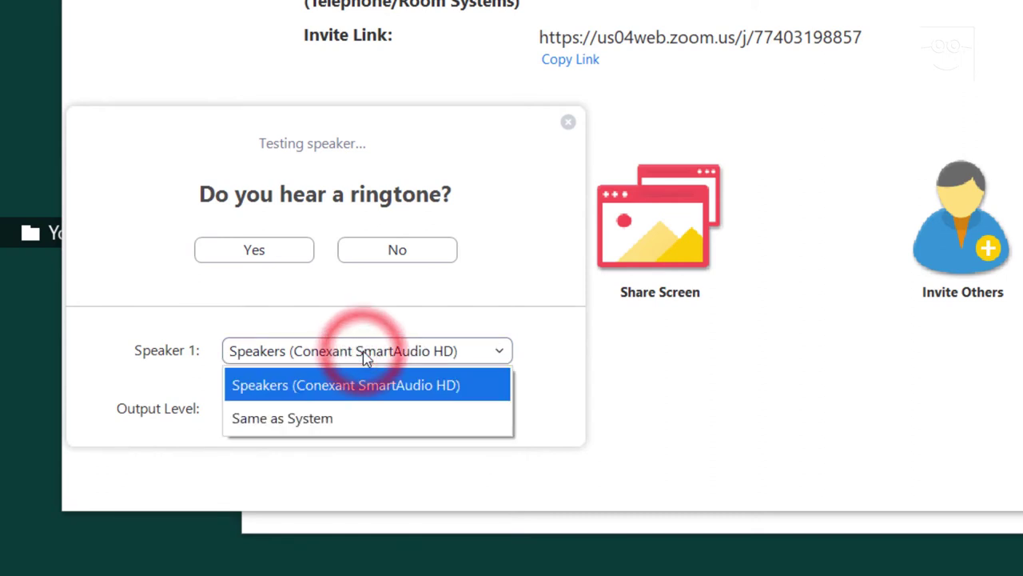
click(364, 355)
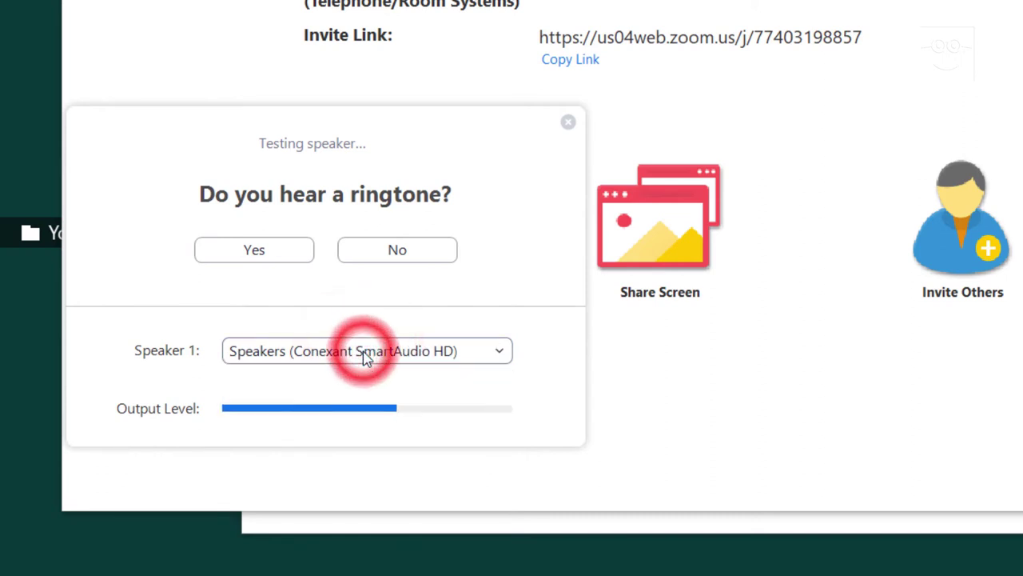
click(246, 250)
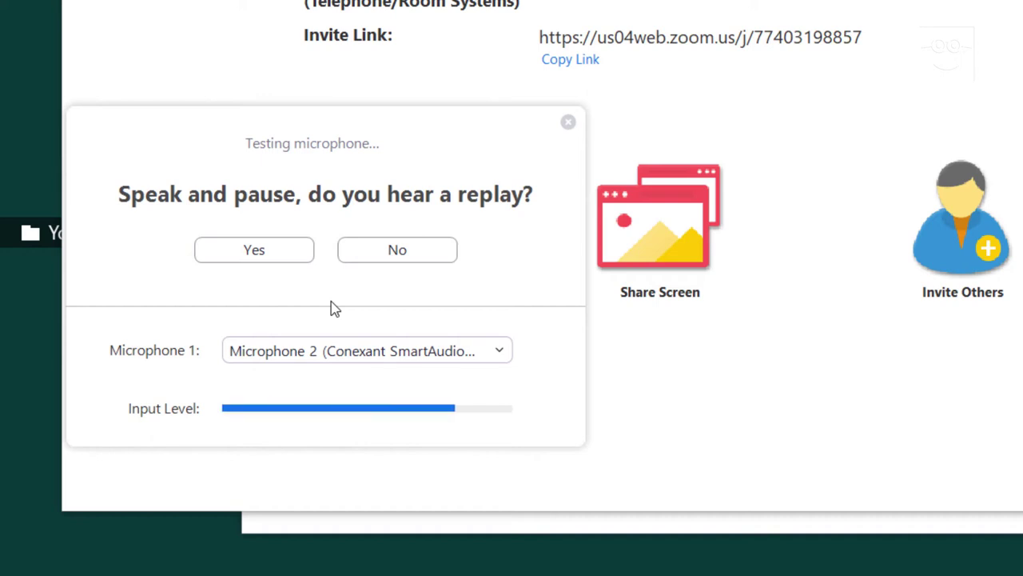
click(375, 354)
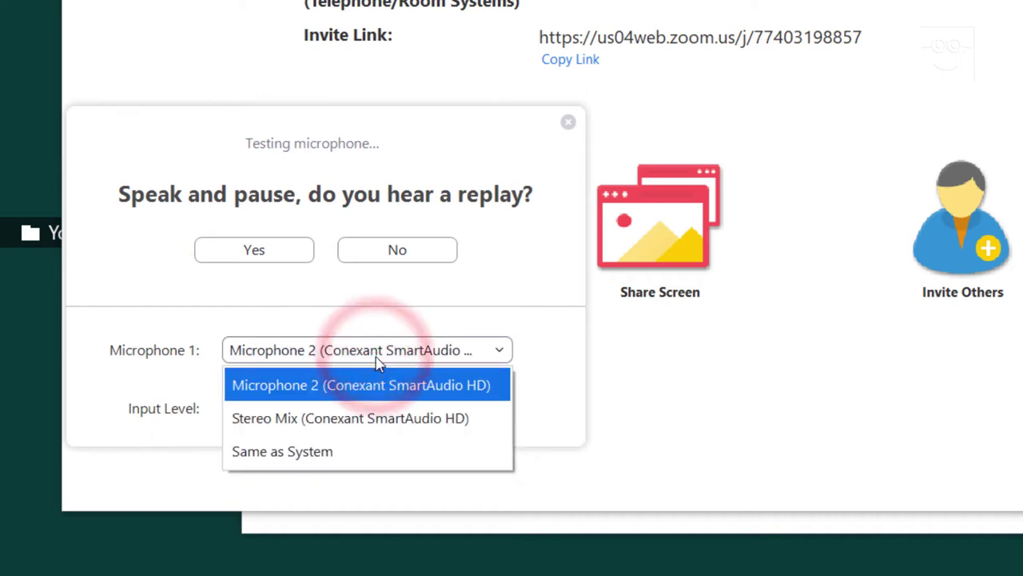
click(376, 354)
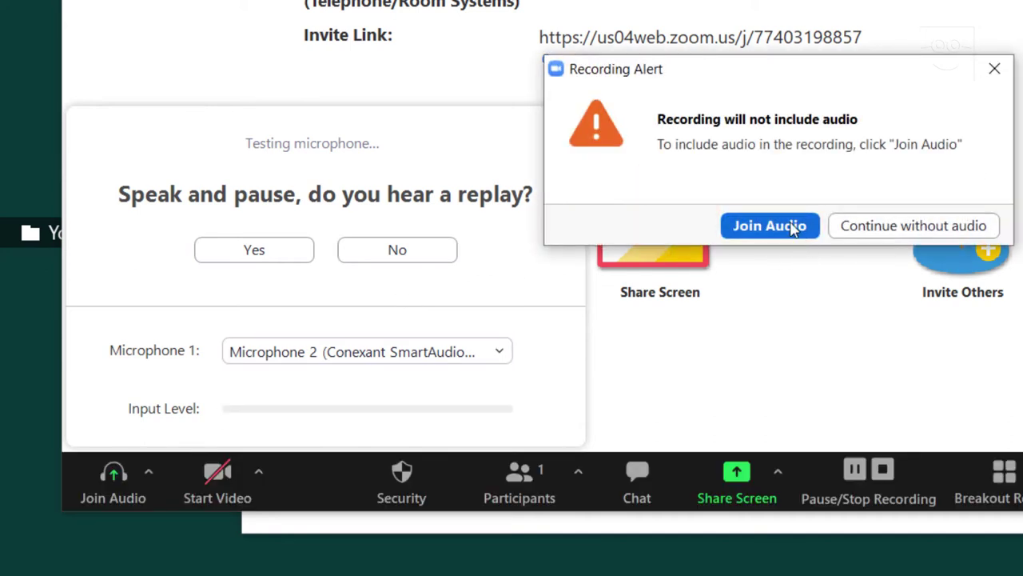
Pass the speaker and microphone test, then join the meeting with computer audio
click(786, 224)
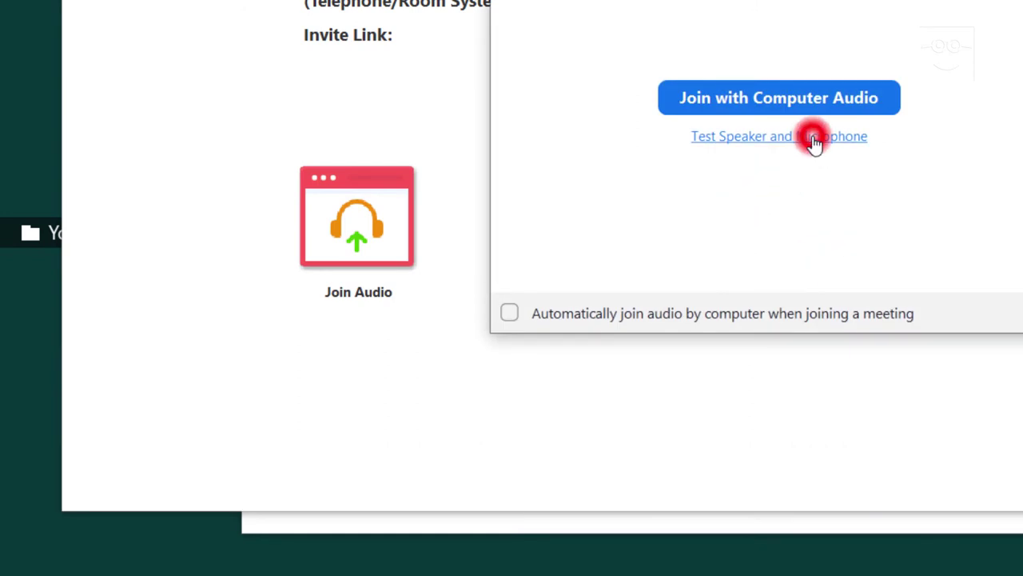
click(814, 144)
click(257, 250)
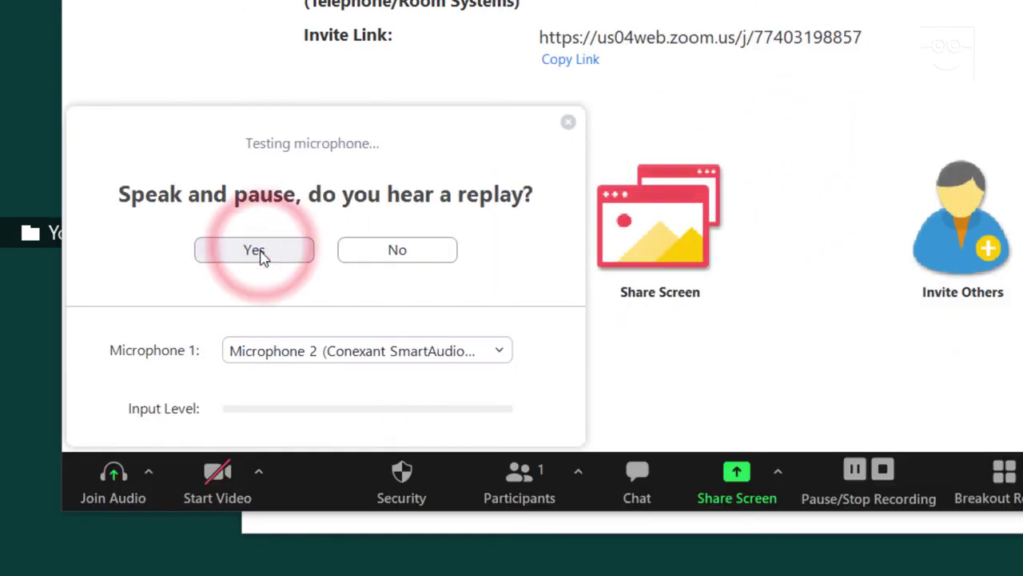
click(262, 255)
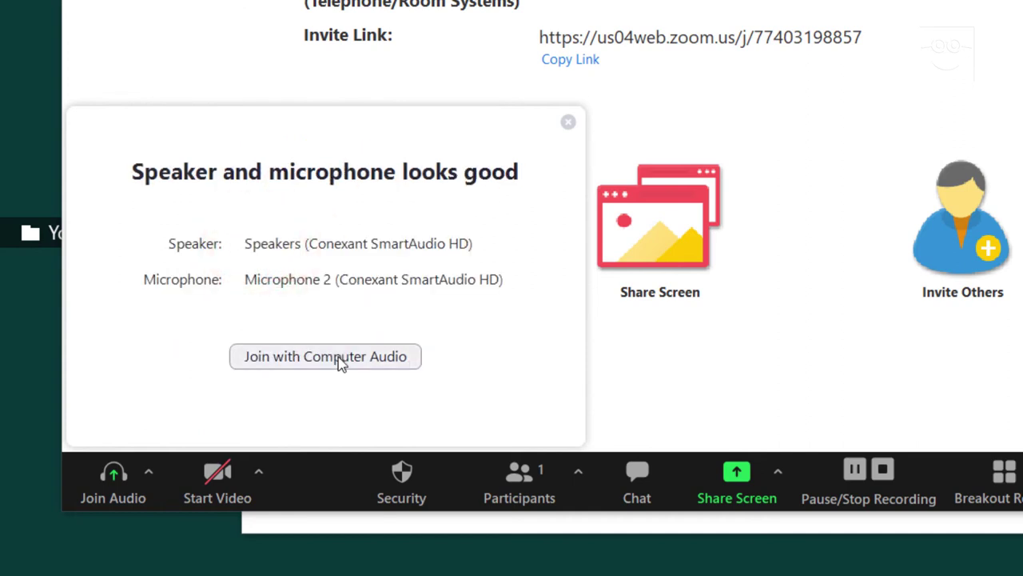
click(336, 357)
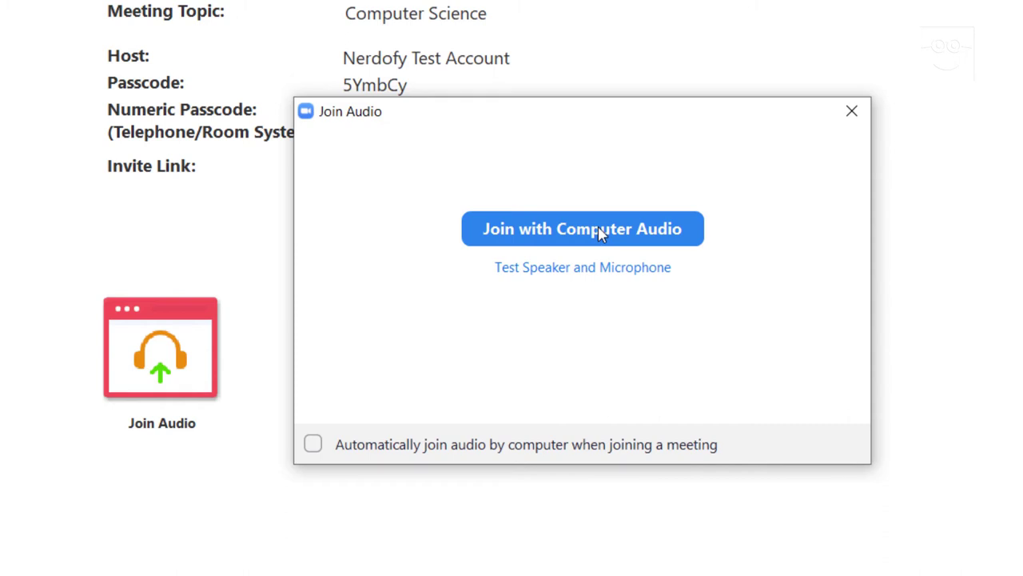
click(600, 230)
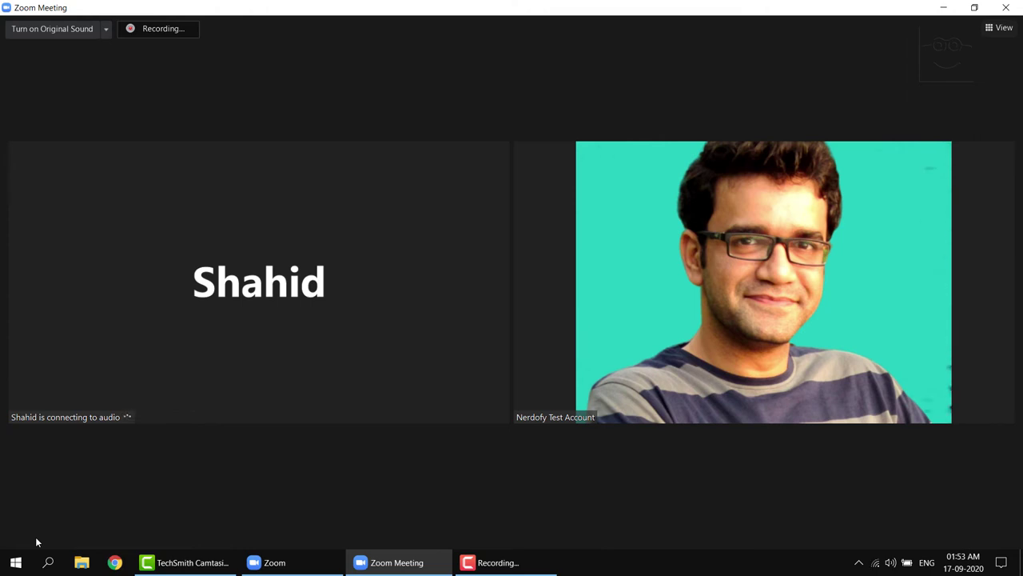
Review the audio and camera device choices, then turn the webcam video off and back on
mouse_move(67, 490)
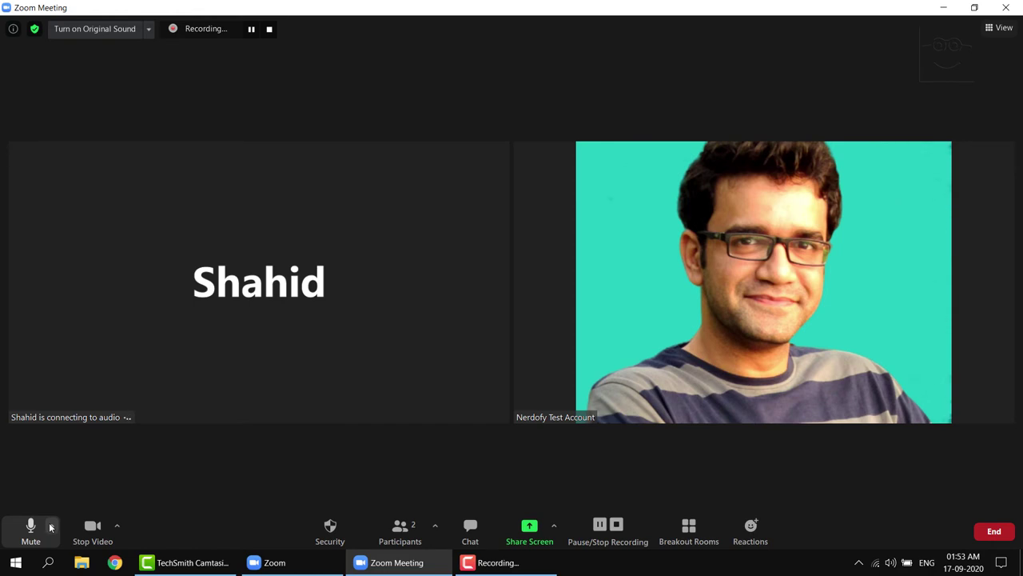
click(50, 526)
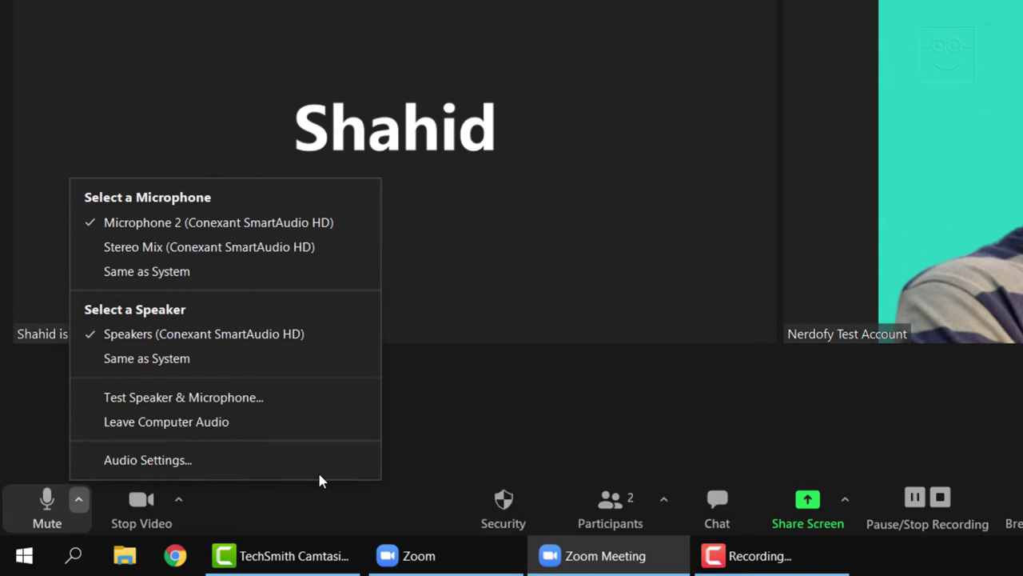
click(78, 499)
click(184, 504)
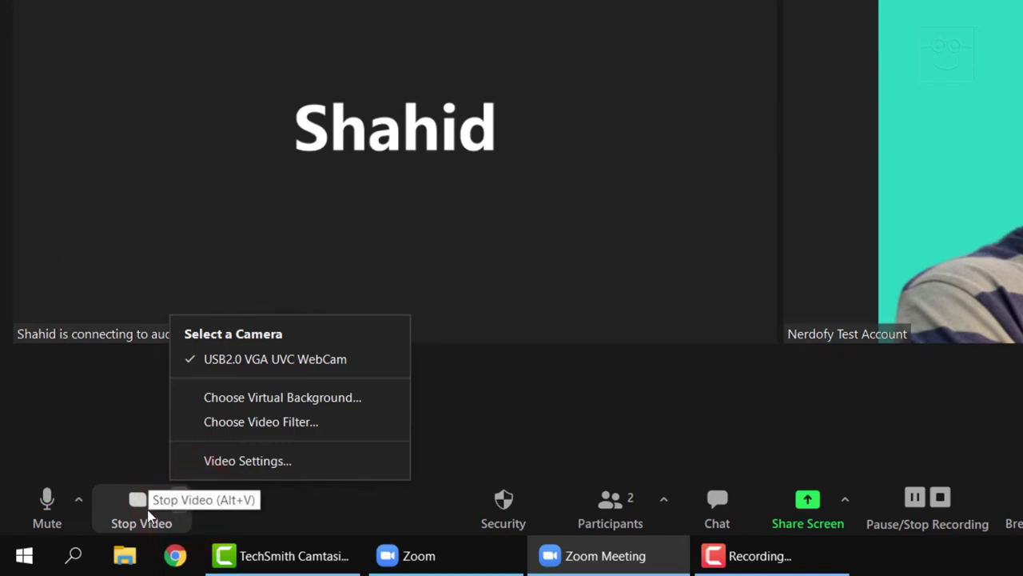
click(148, 516)
click(147, 514)
In Virtual Backgrounds, try San Francisco, Grass and Earth, then reapply the green-screen photo
click(186, 503)
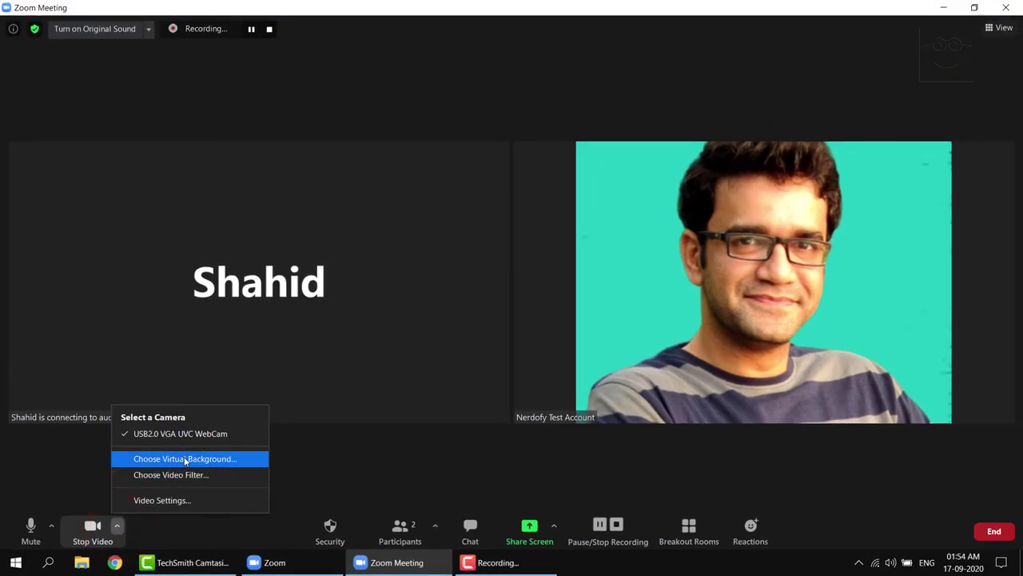
click(185, 459)
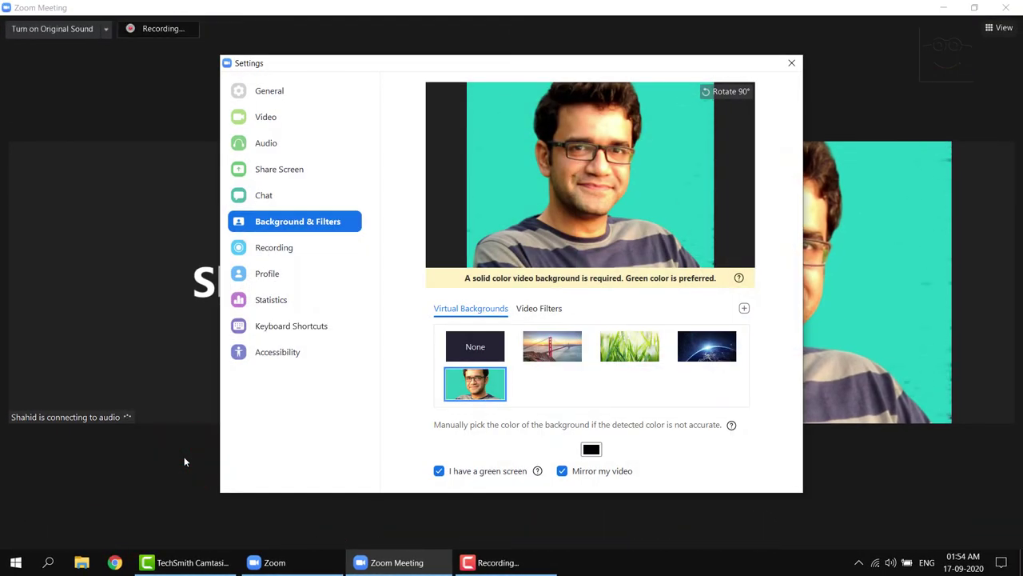
click(554, 348)
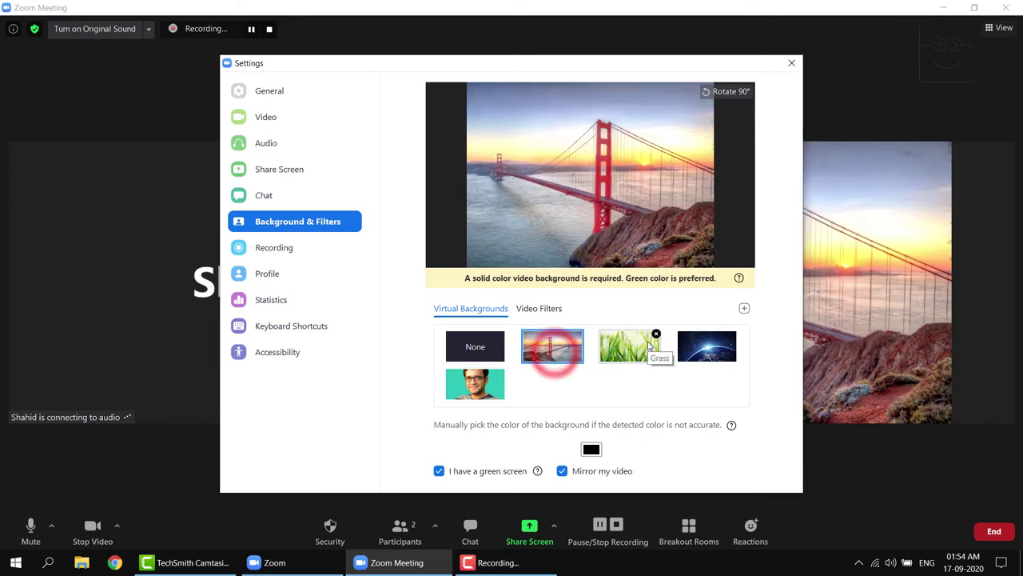
click(636, 352)
click(697, 348)
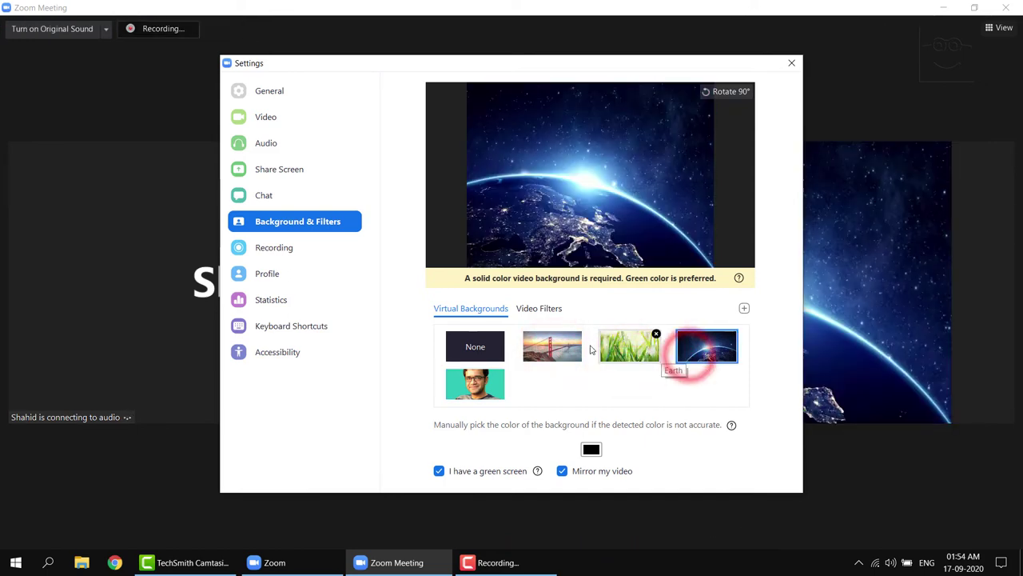
click(451, 383)
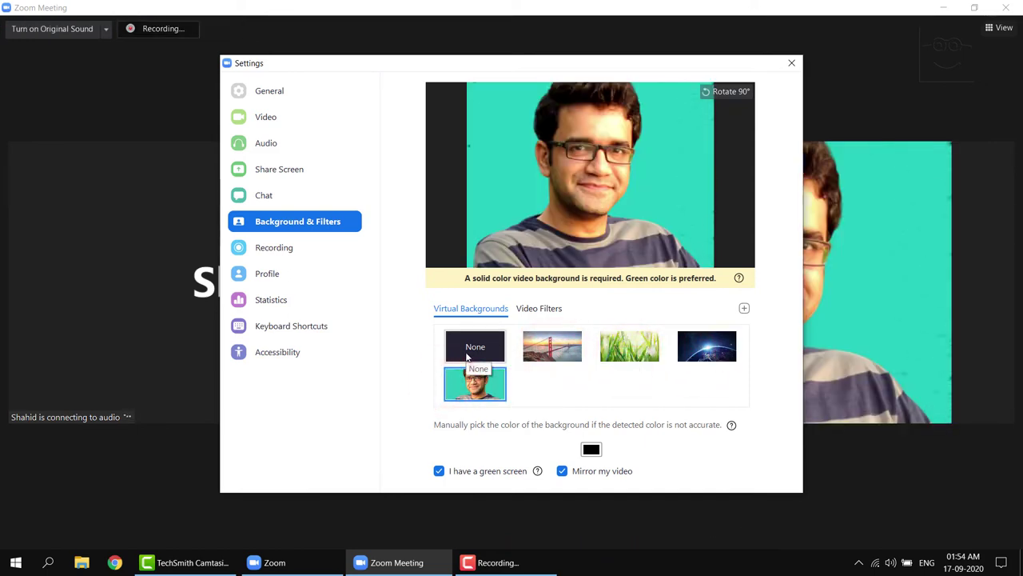
click(468, 357)
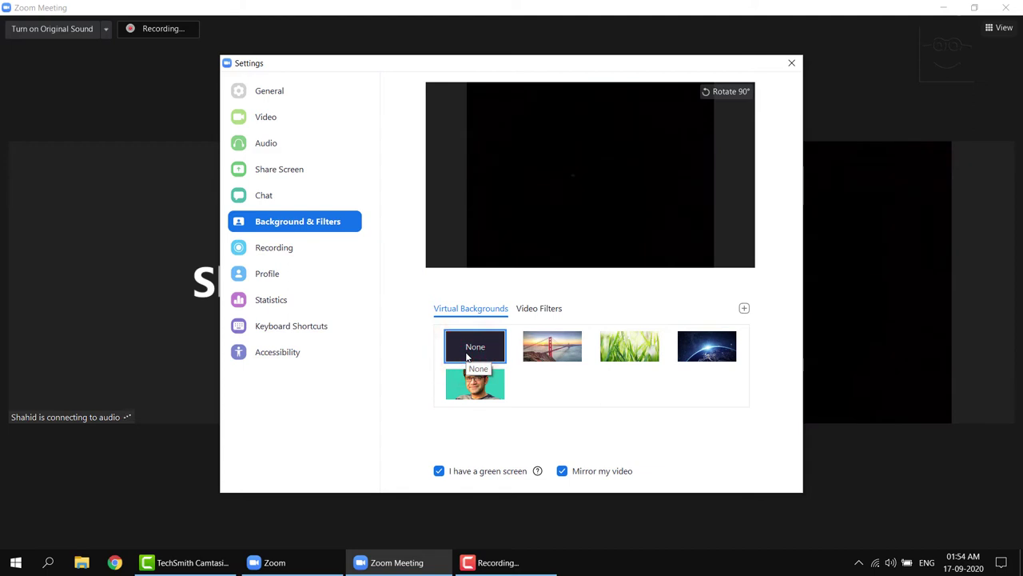
click(470, 384)
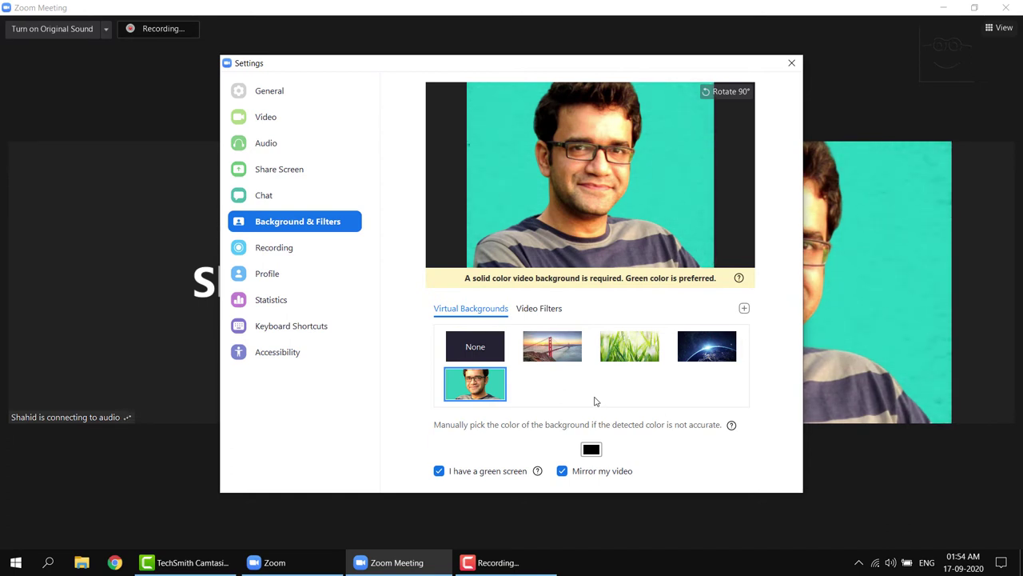
Compare the San Francisco and Grass backgrounds, then settle on the person photo
click(569, 352)
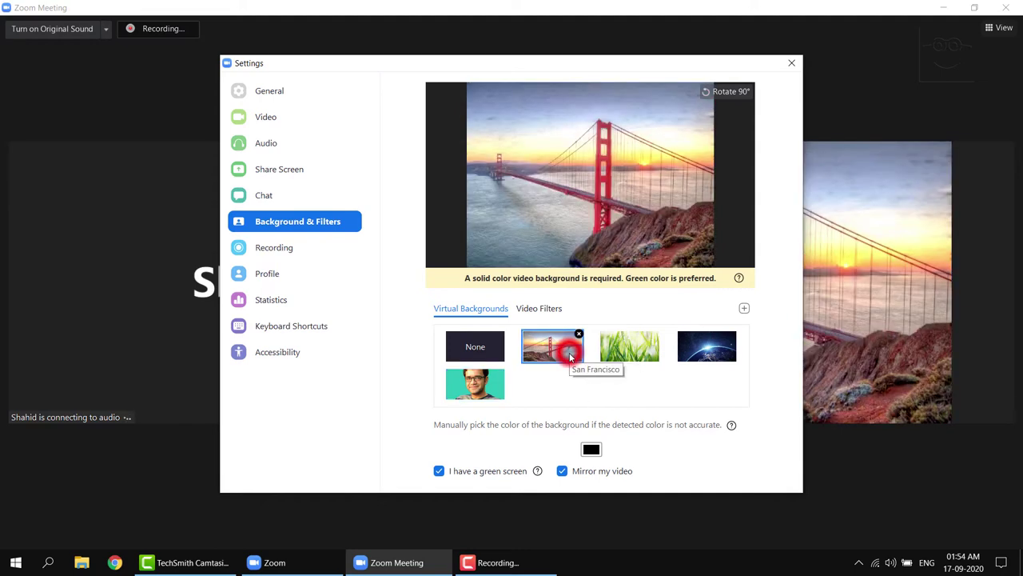
click(639, 352)
click(559, 350)
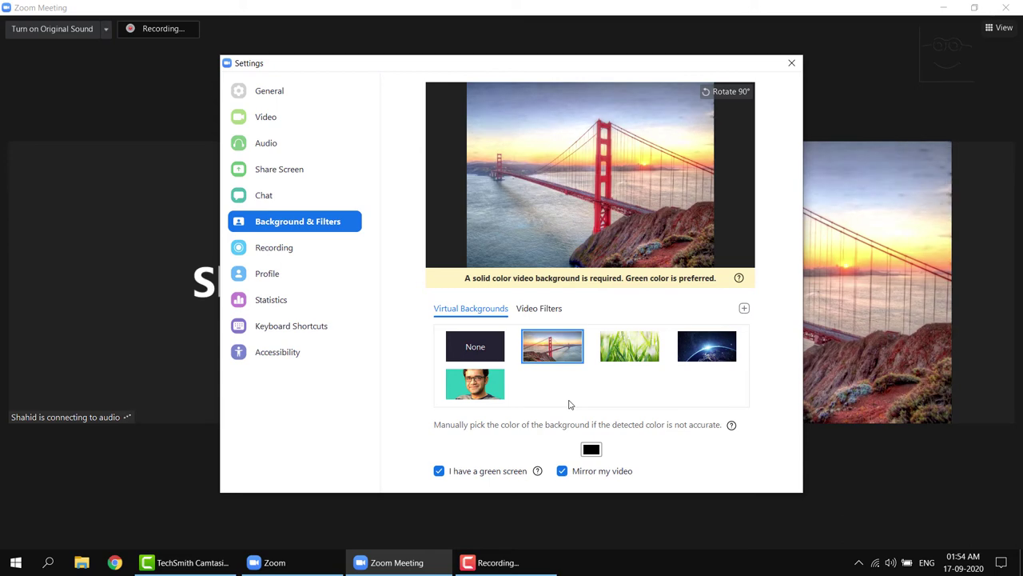
click(476, 385)
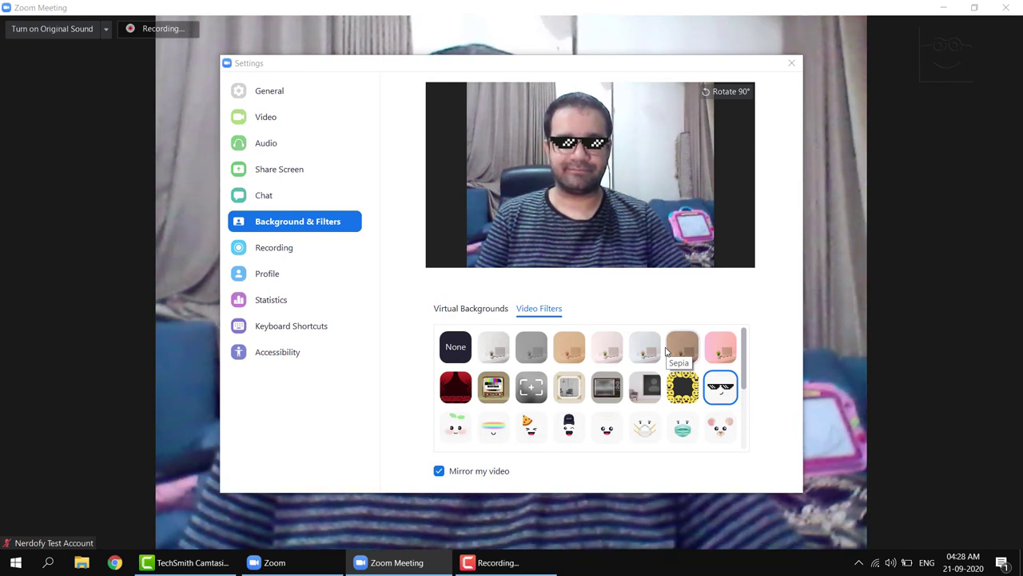
Try the Pizza Party Hat and Mini Zoom Hat filters, settling on Mosaic Eyewear
click(530, 430)
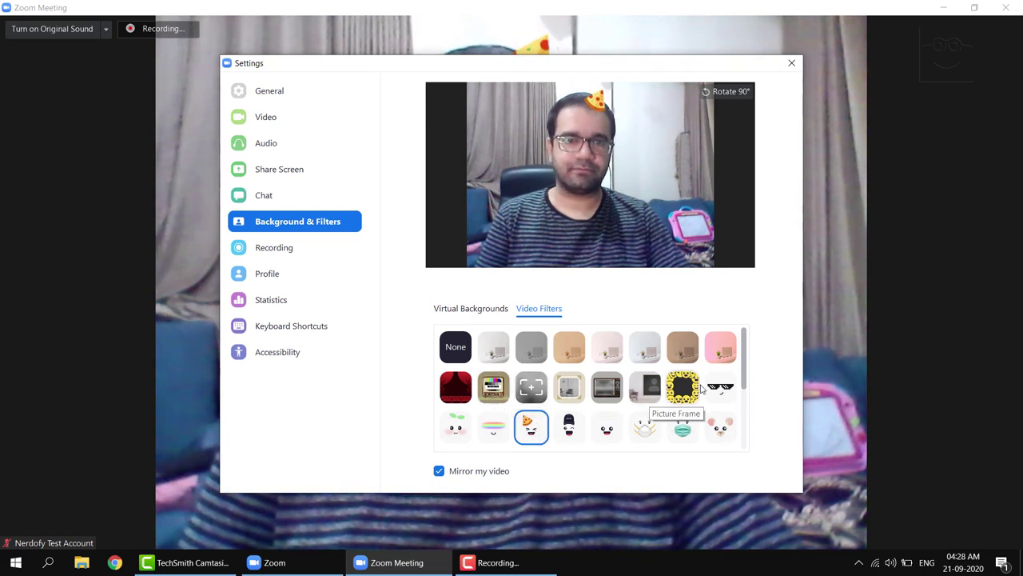
click(569, 429)
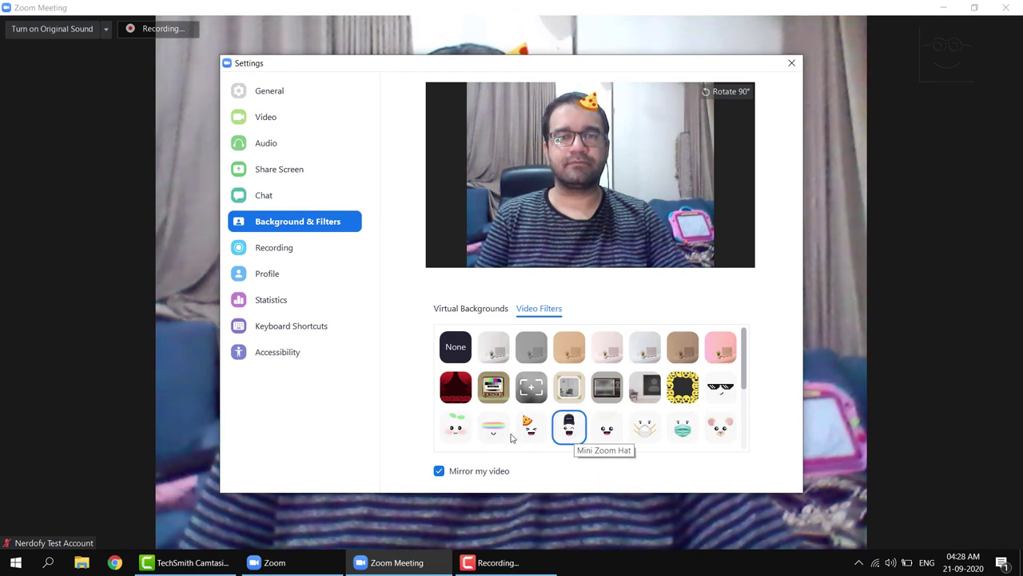
click(722, 387)
scroll(680, 390, down, 3)
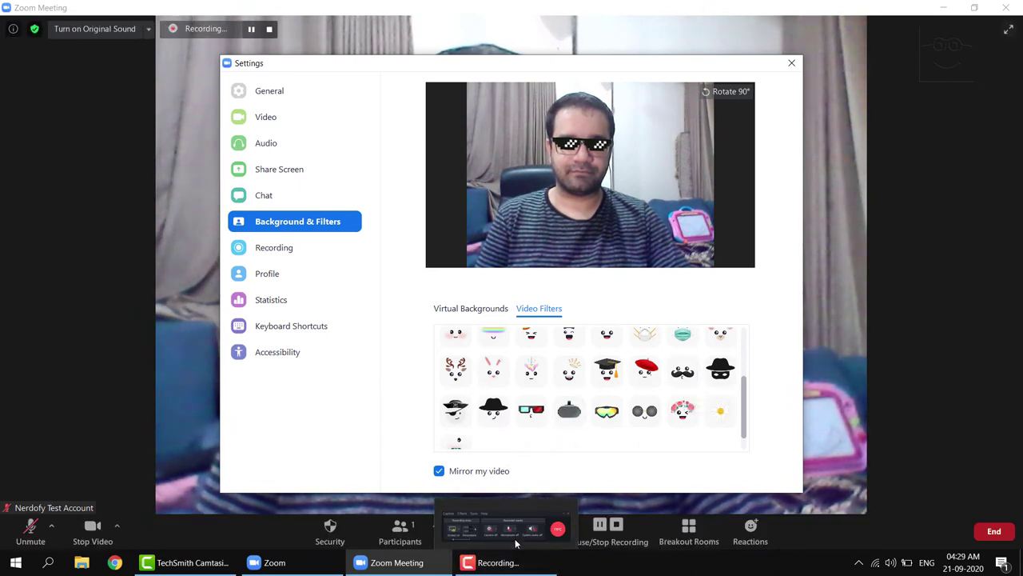
Leave Settings and lock the meeting from the Security menu
mouse_move(557, 529)
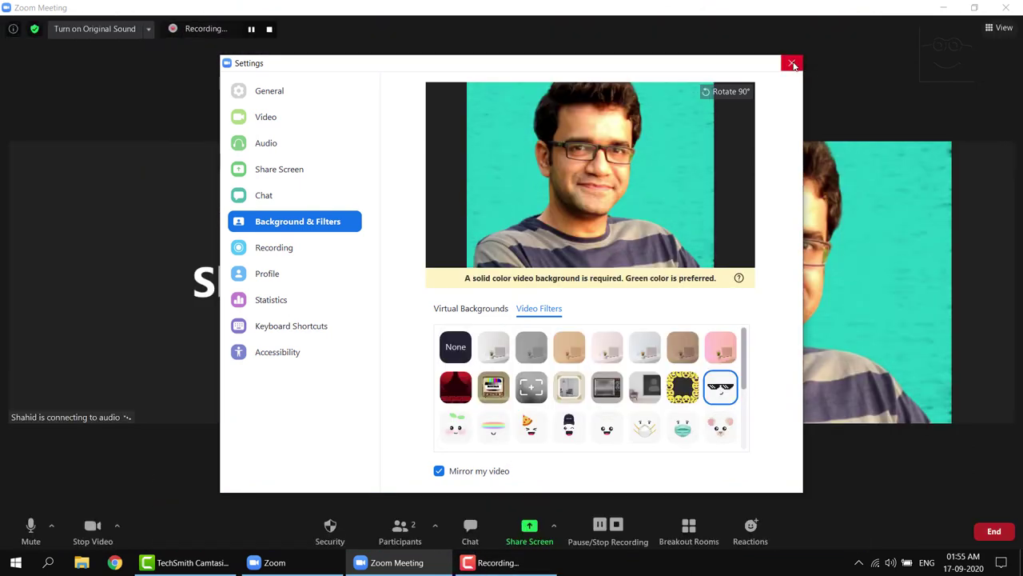
click(790, 63)
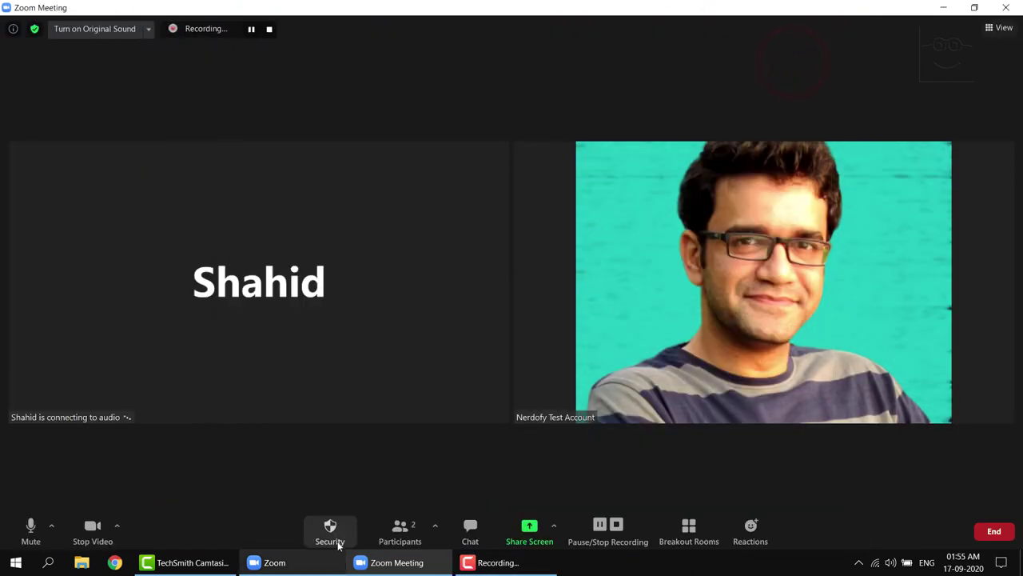
click(338, 541)
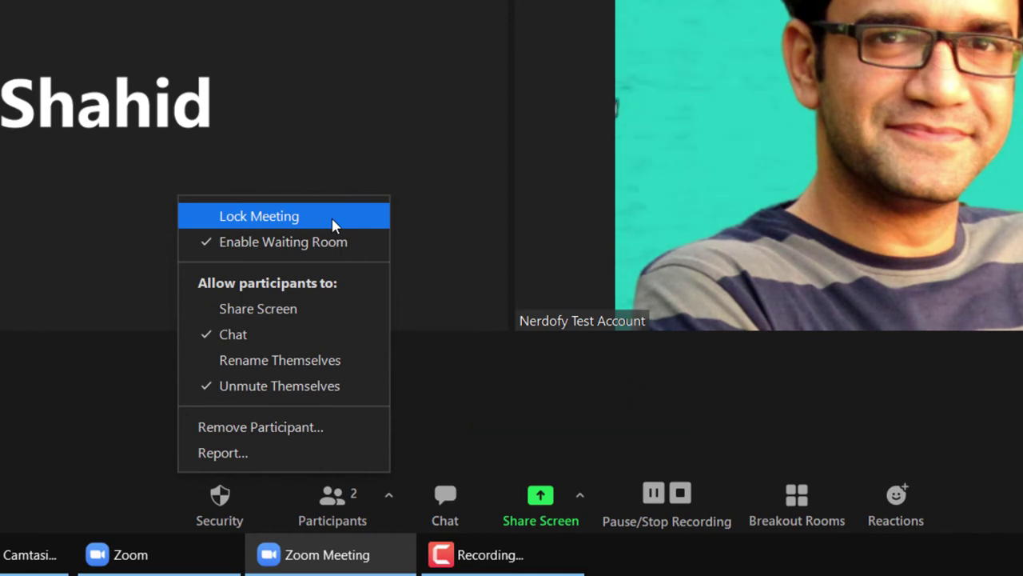
click(334, 222)
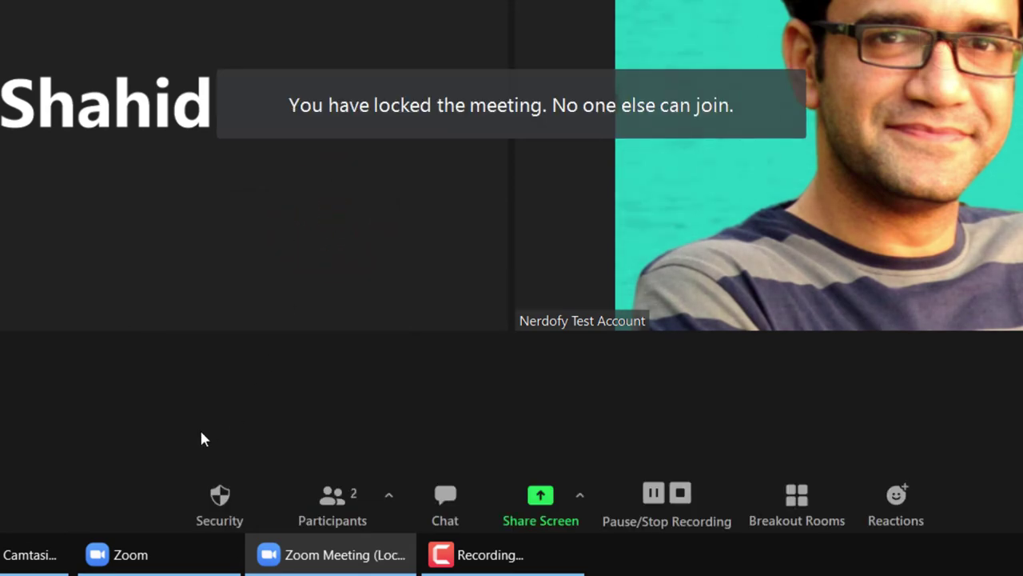
Turn off Unmute Themselves for participants, then recheck the Security options
click(222, 498)
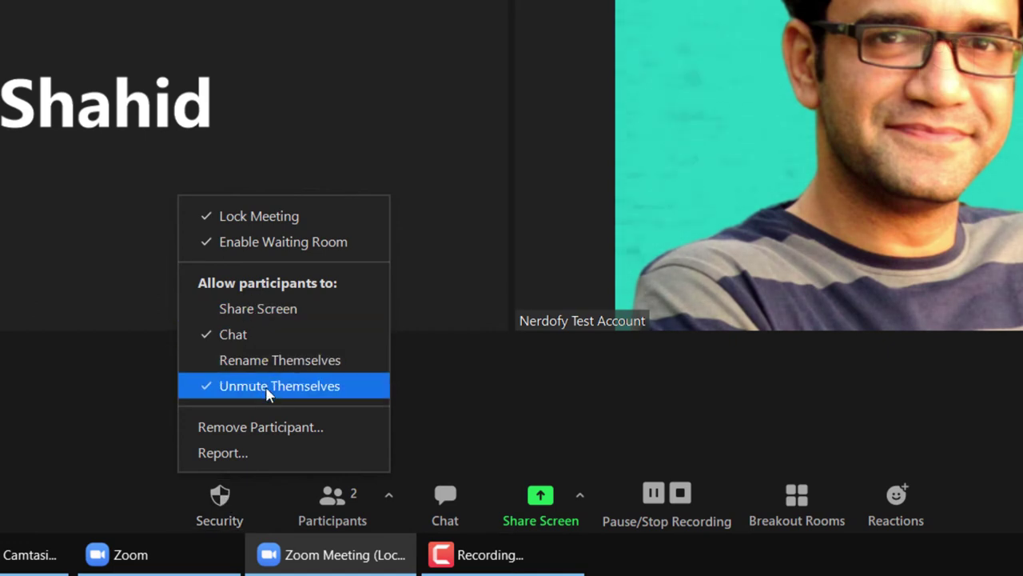
click(215, 390)
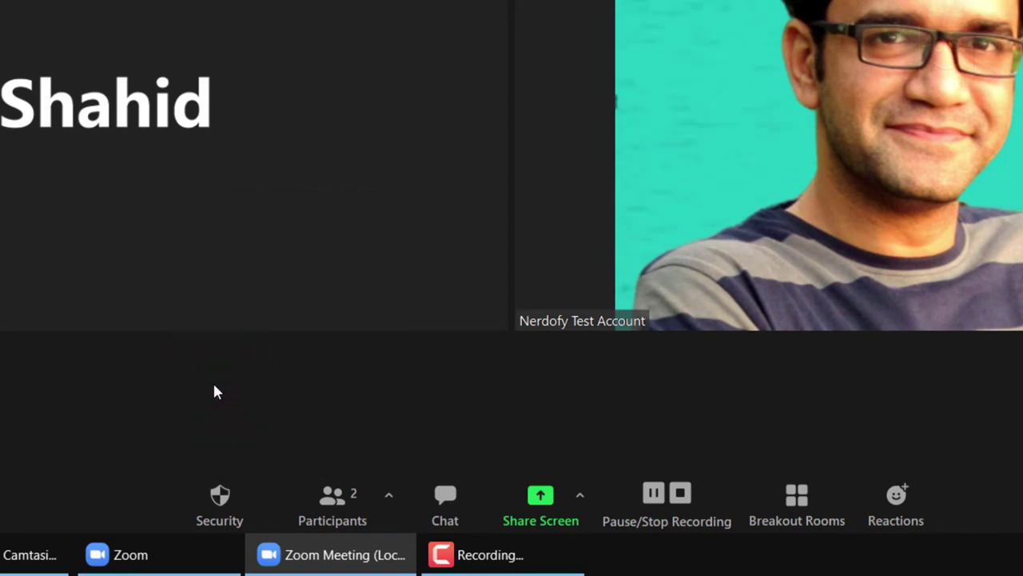
click(220, 496)
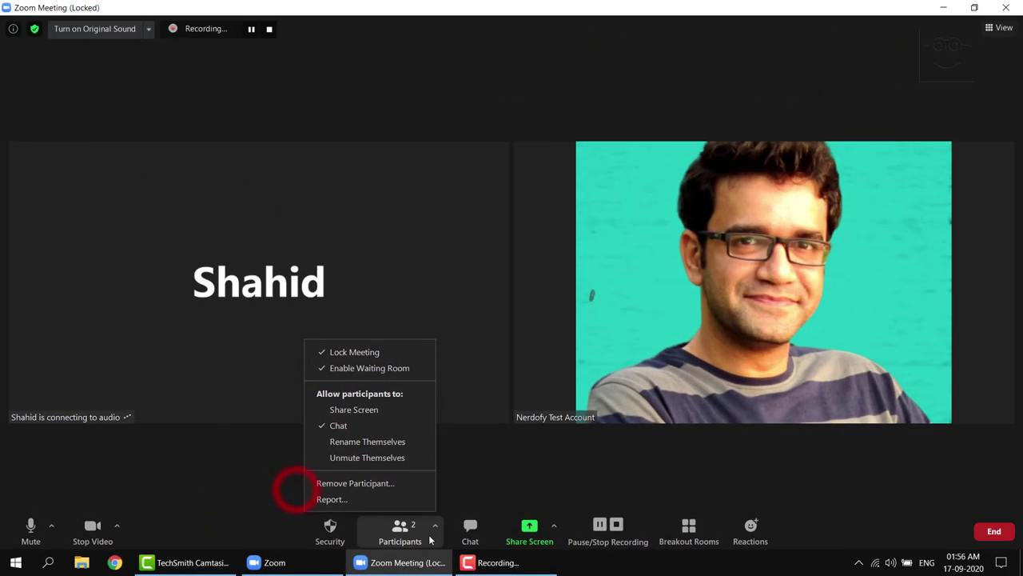
click(395, 529)
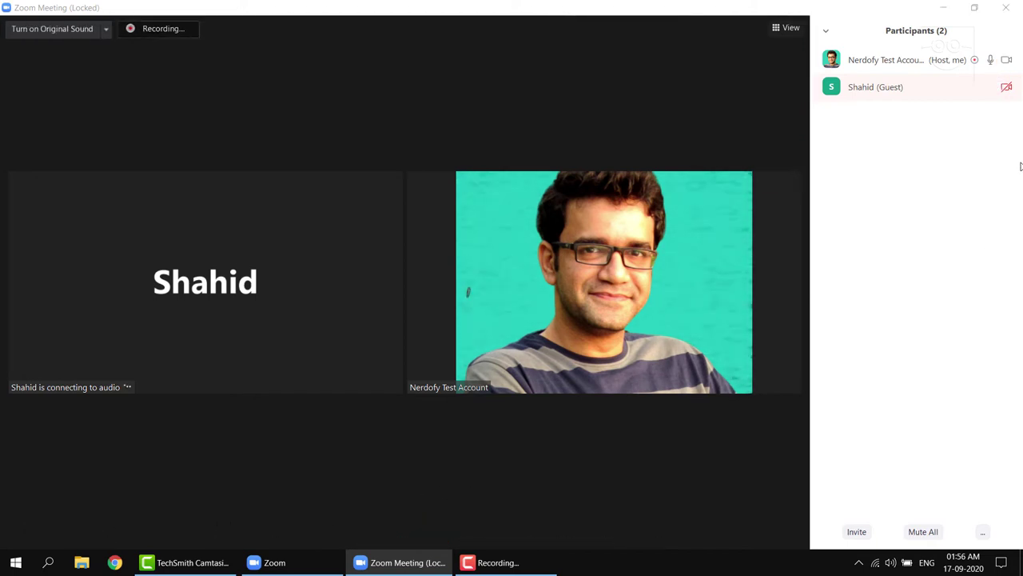
mouse_move(962, 92)
mouse_move(679, 338)
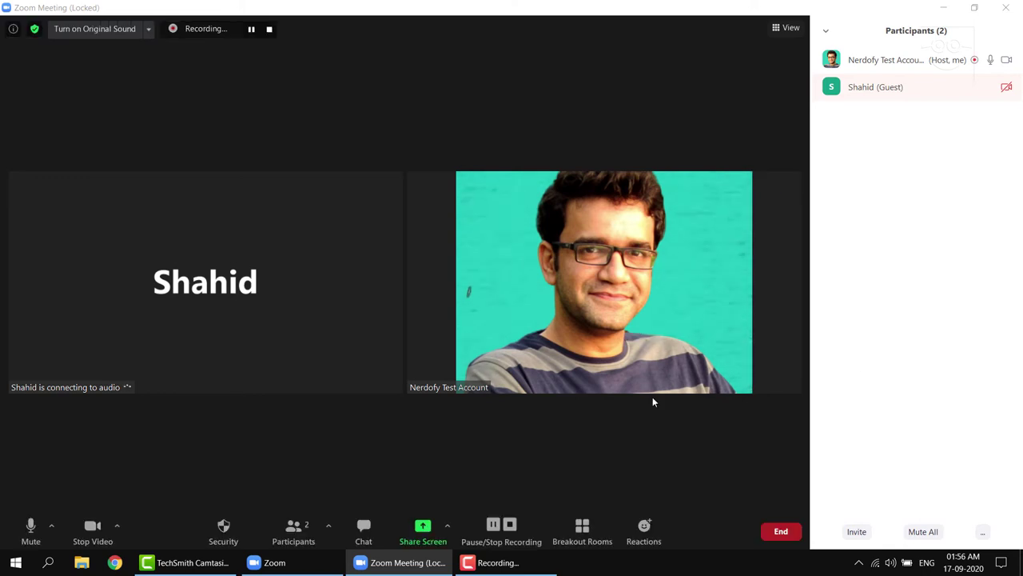
click(992, 87)
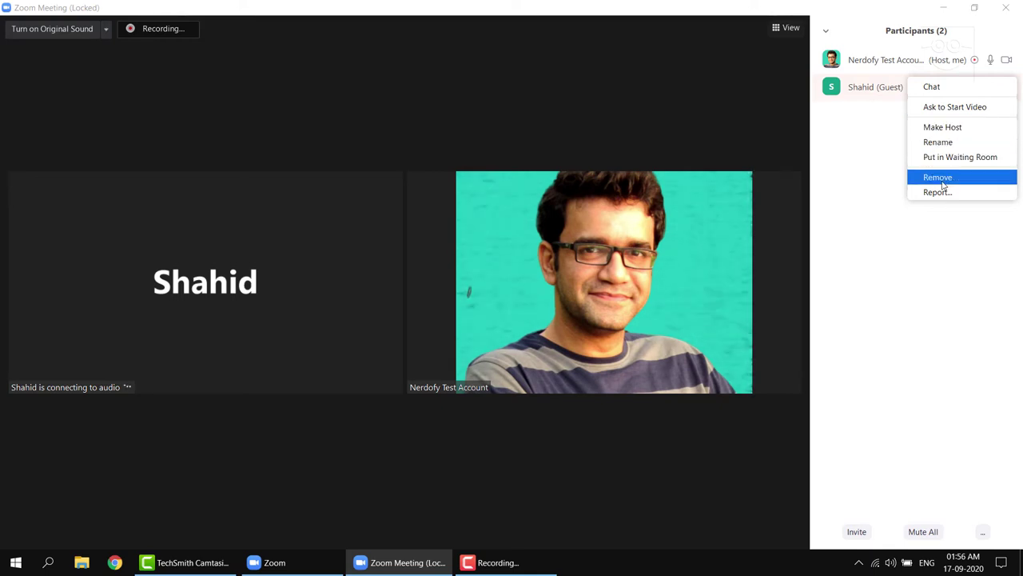
click(935, 270)
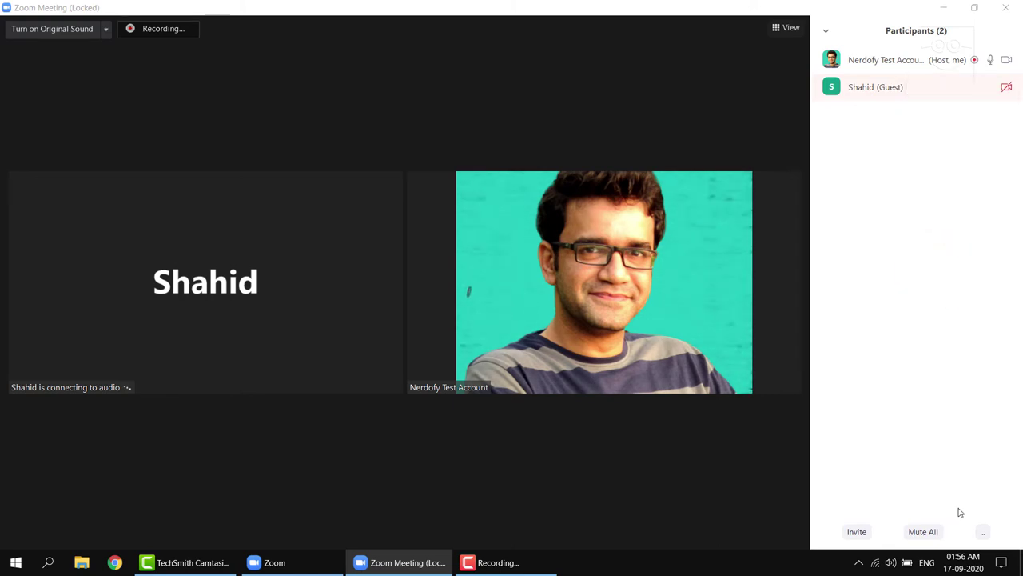
click(986, 533)
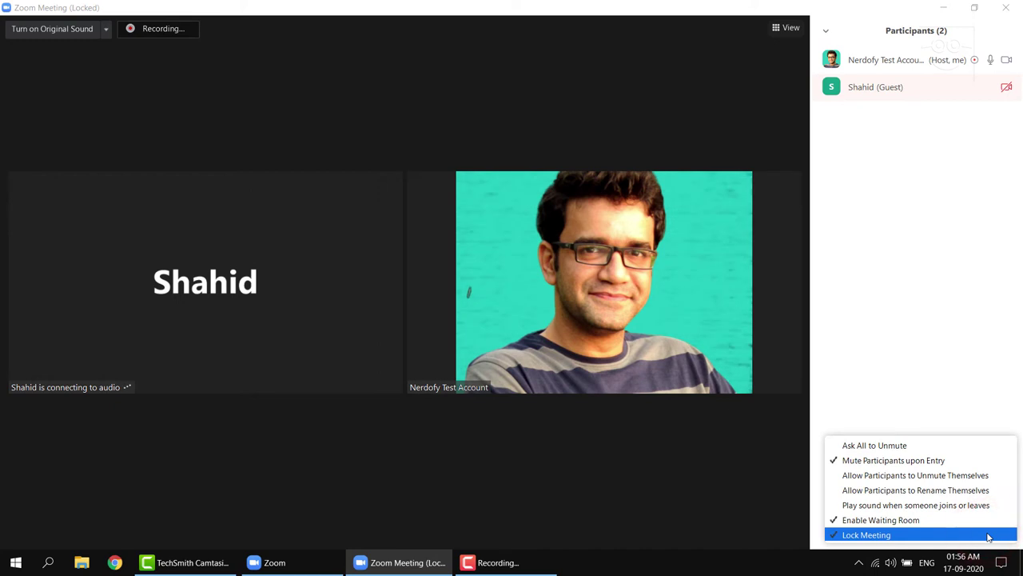
click(938, 247)
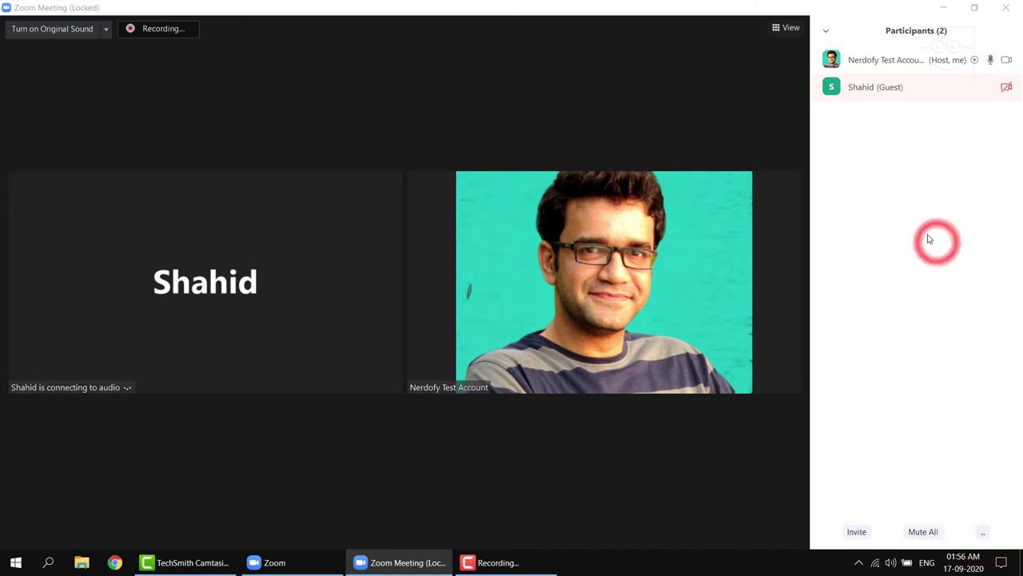
click(297, 530)
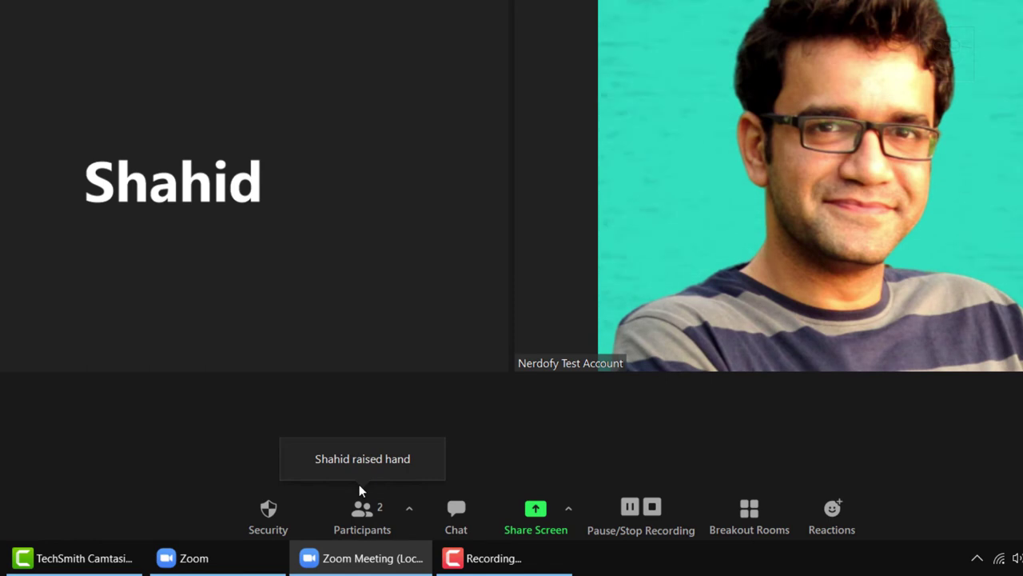
Show the Participants list, then open and dismiss the raised-hand guest's More menu
click(364, 525)
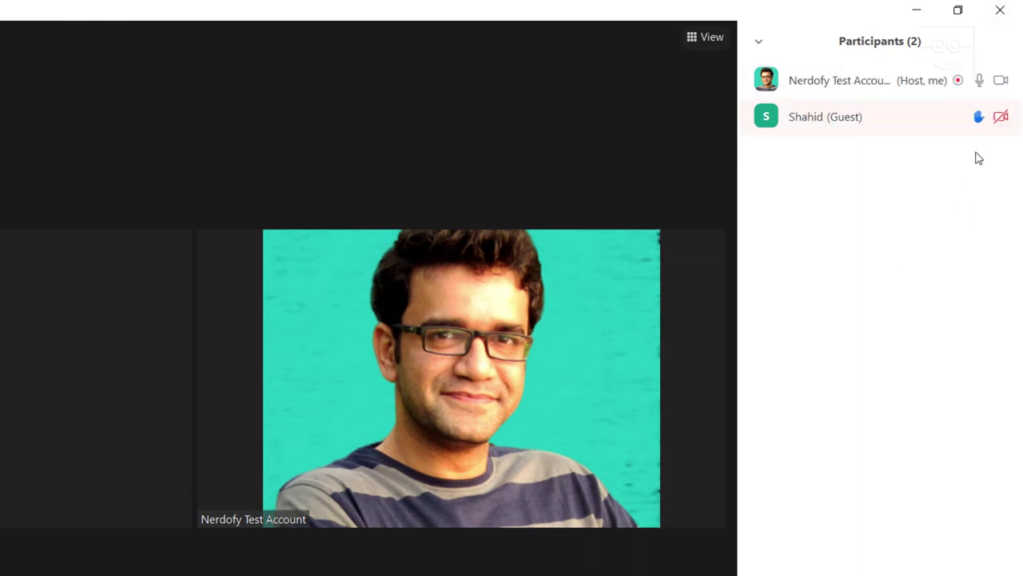
mouse_move(930, 139)
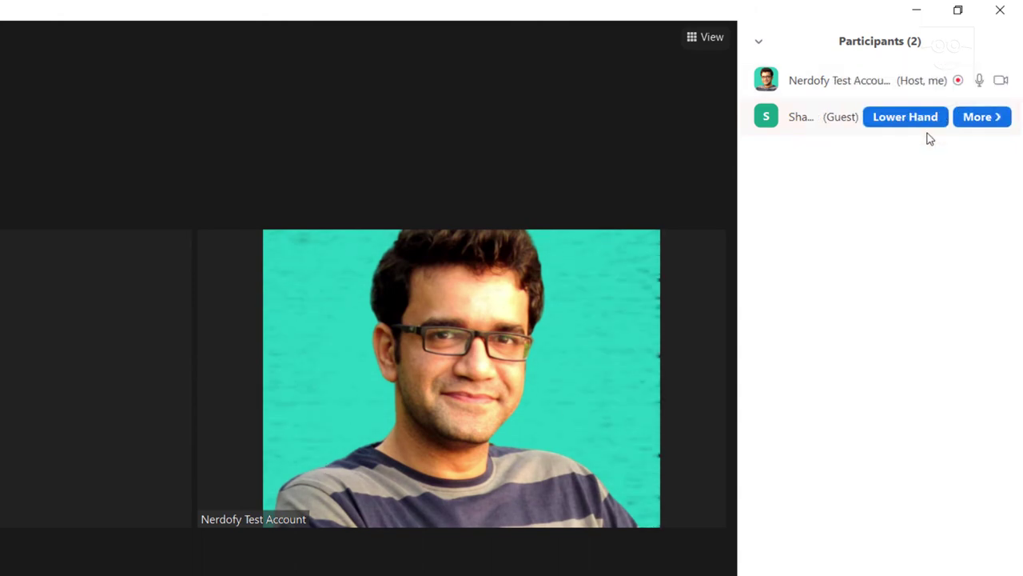
click(964, 118)
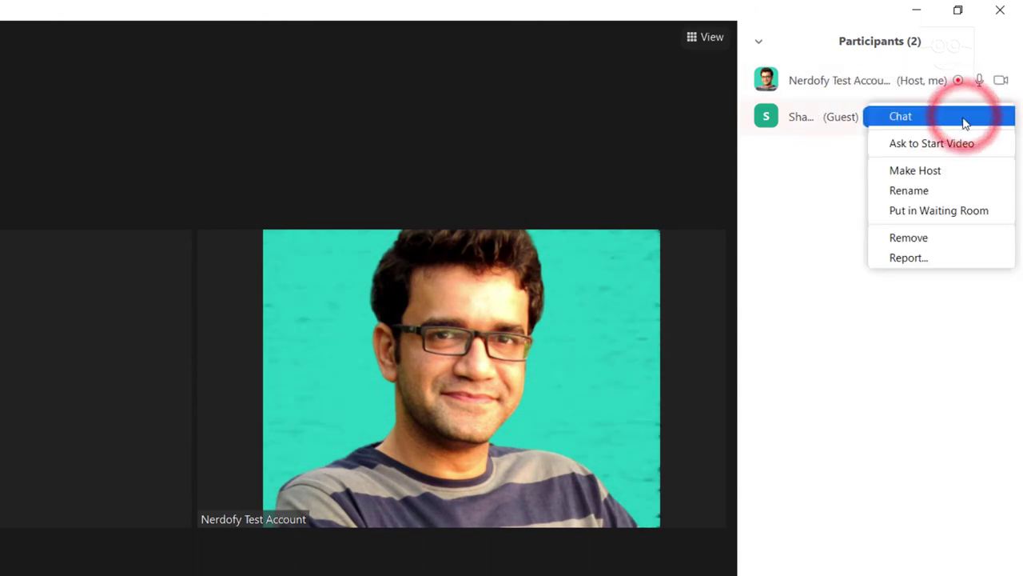
click(807, 224)
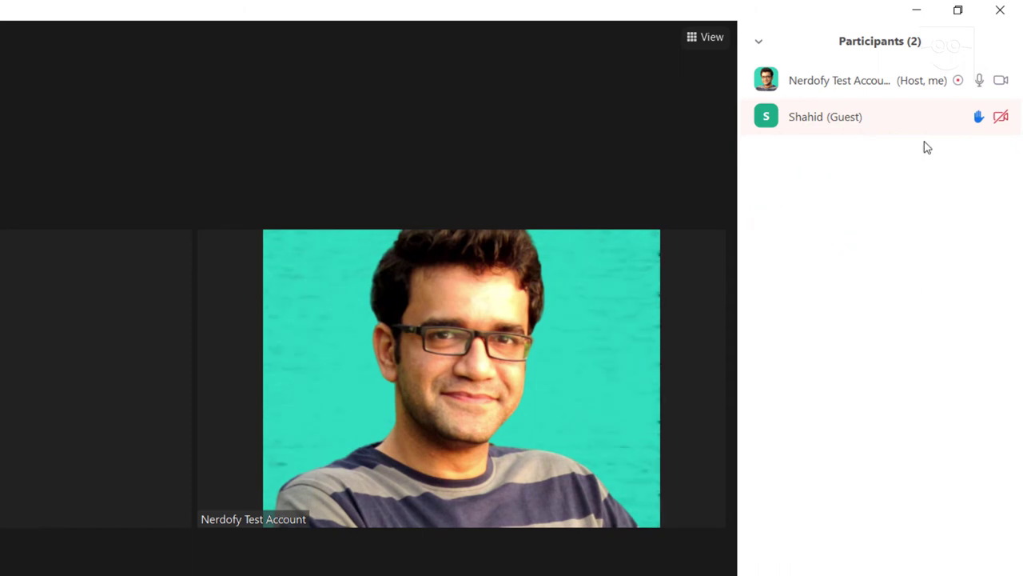
mouse_move(902, 125)
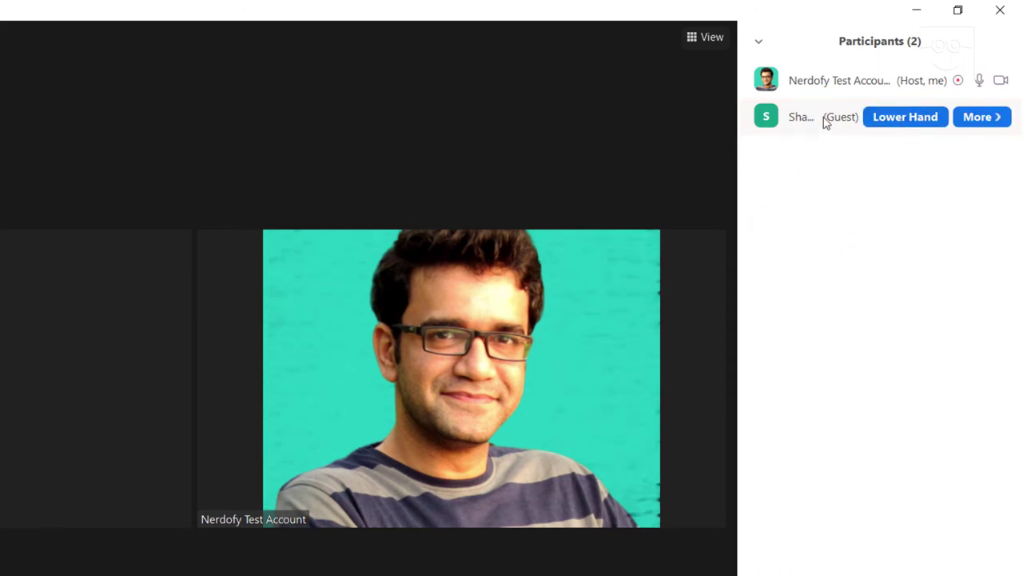
click(983, 118)
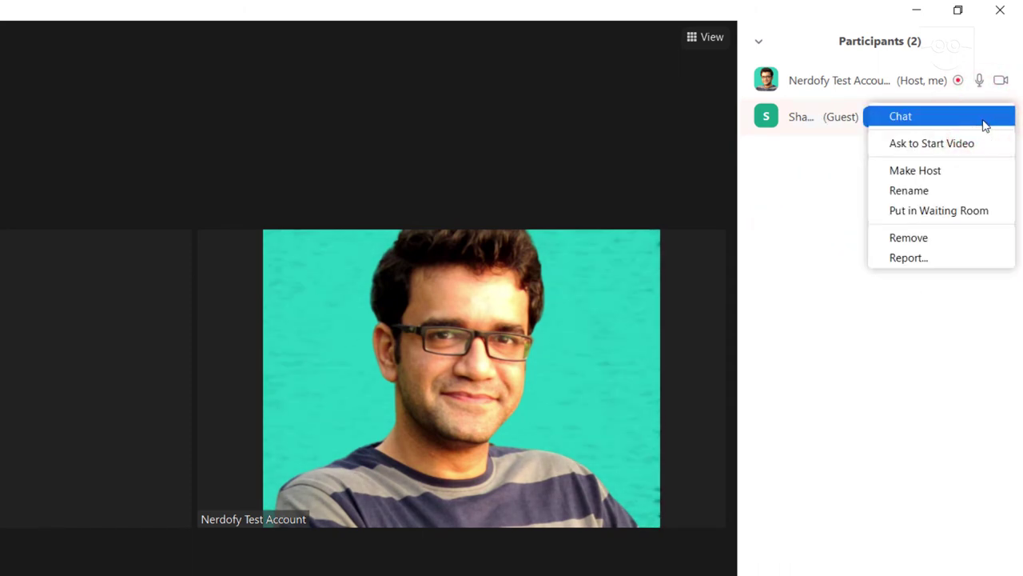
click(984, 313)
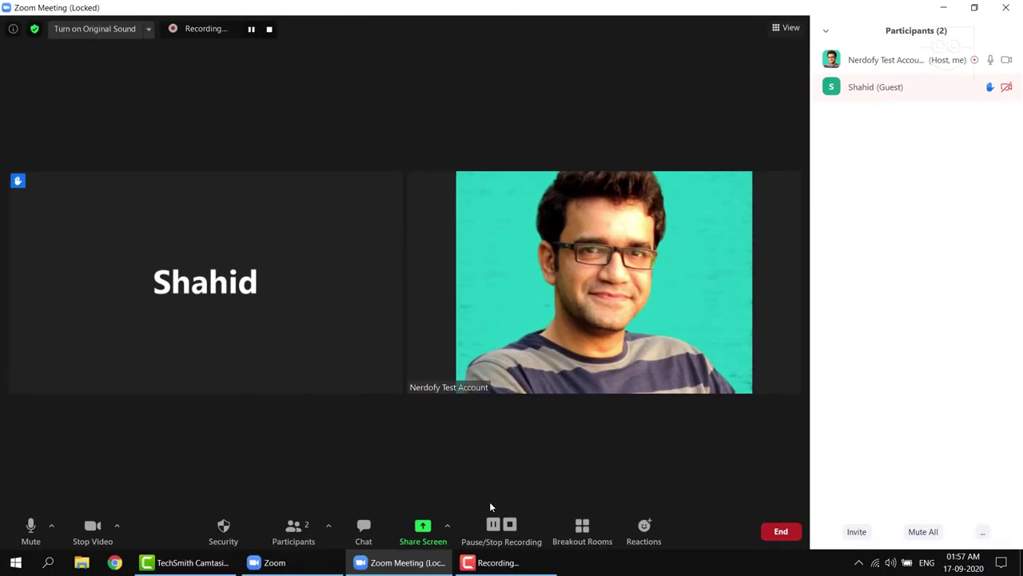
Open the meeting chat and send 'hi' and 'let me talk' to everyone
click(363, 532)
key(alt+h)
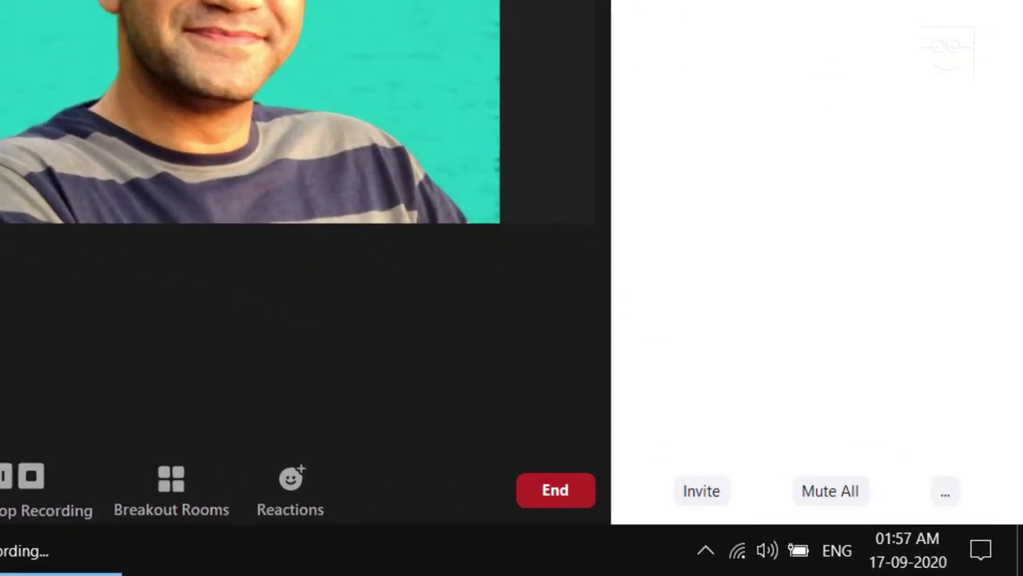
key(alt+h)
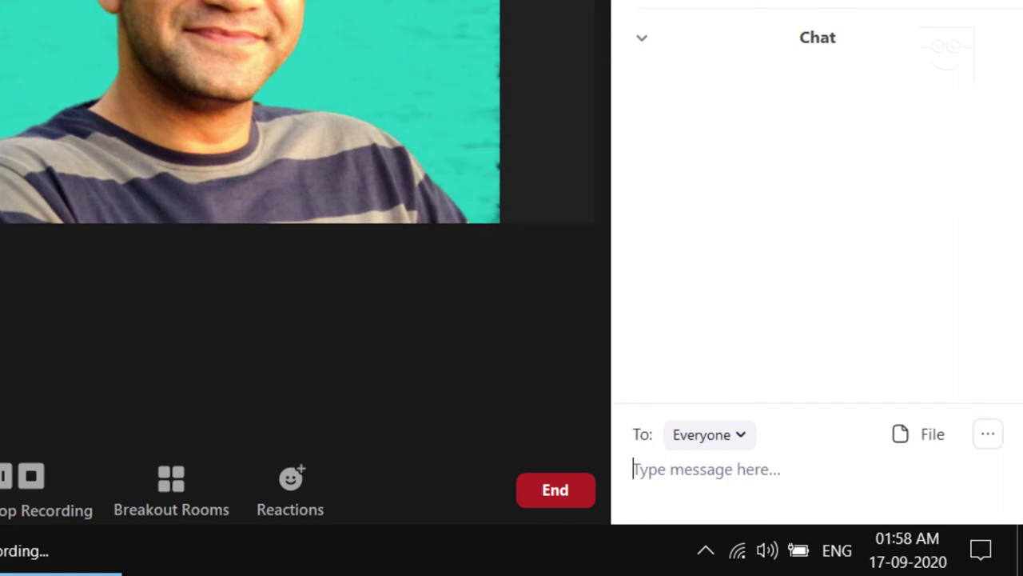
click(677, 464)
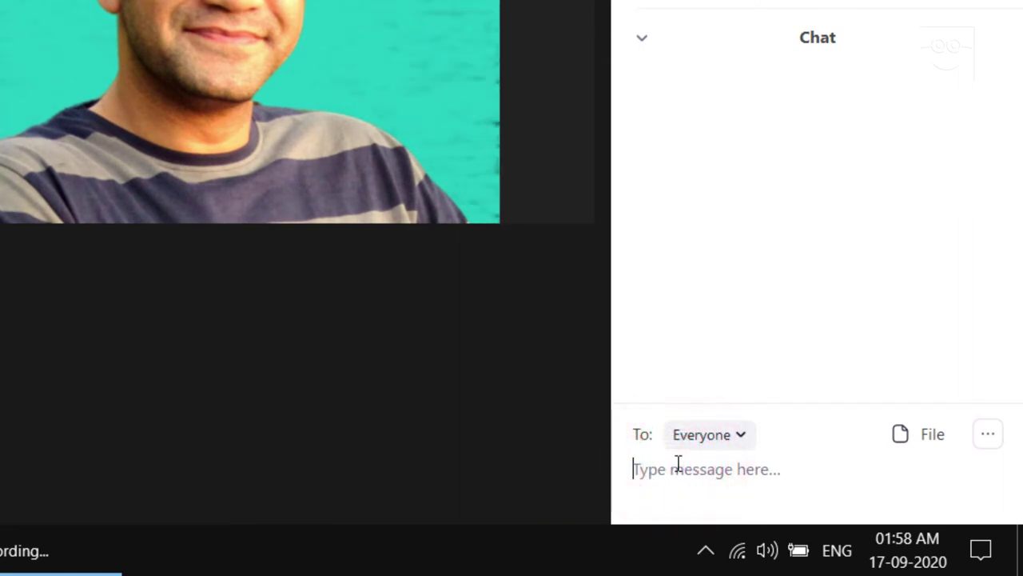
text(hi)
key(Return)
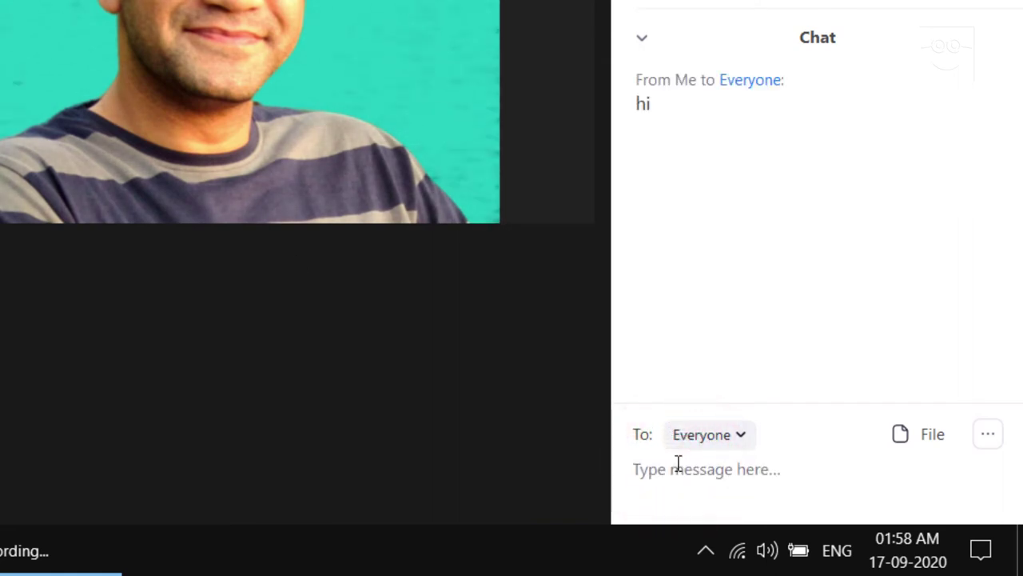
click(677, 464)
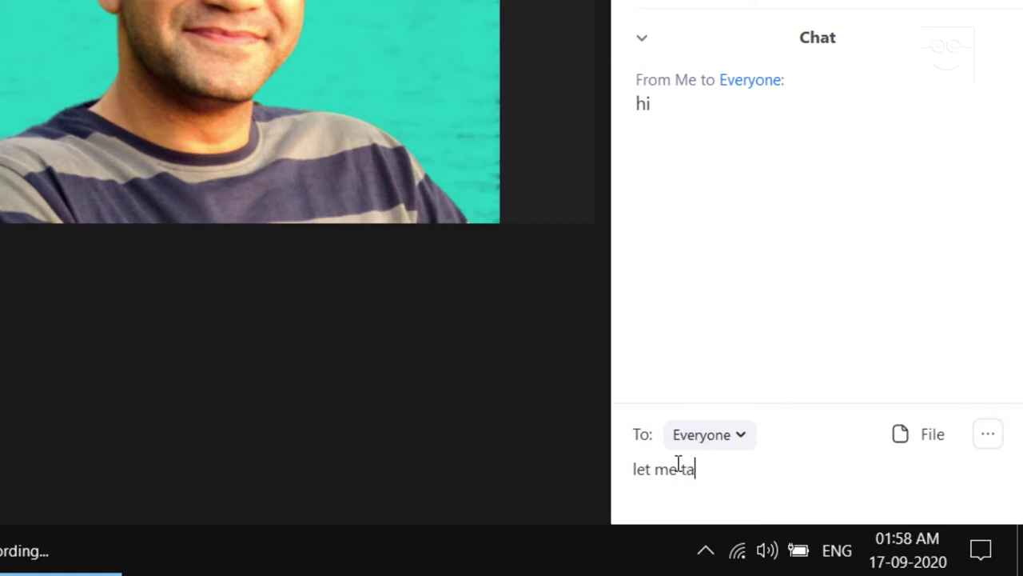
text(let me talk)
key(Return)
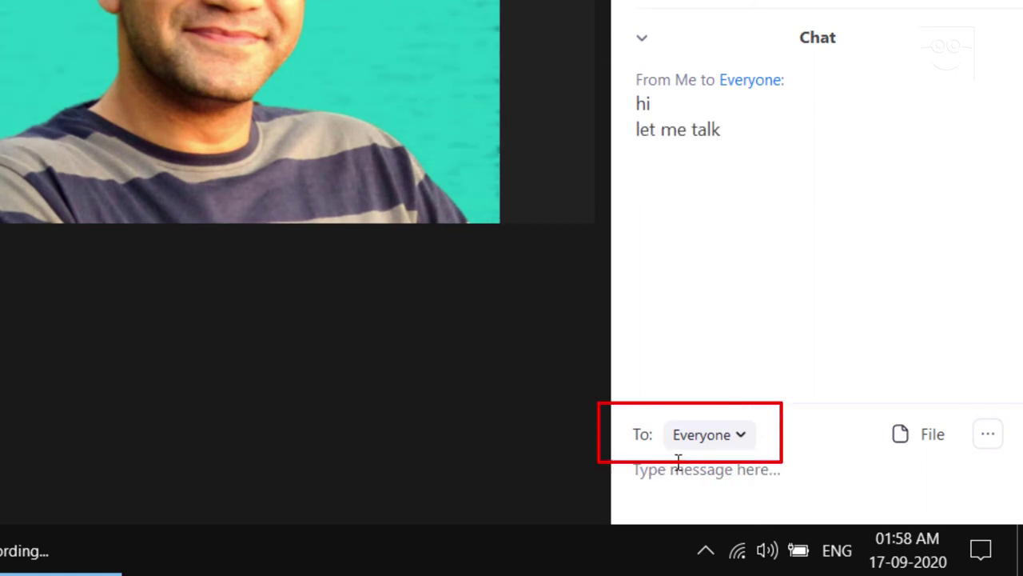
Send 'hi' privately to the guest participant
click(693, 446)
click(696, 516)
click(711, 486)
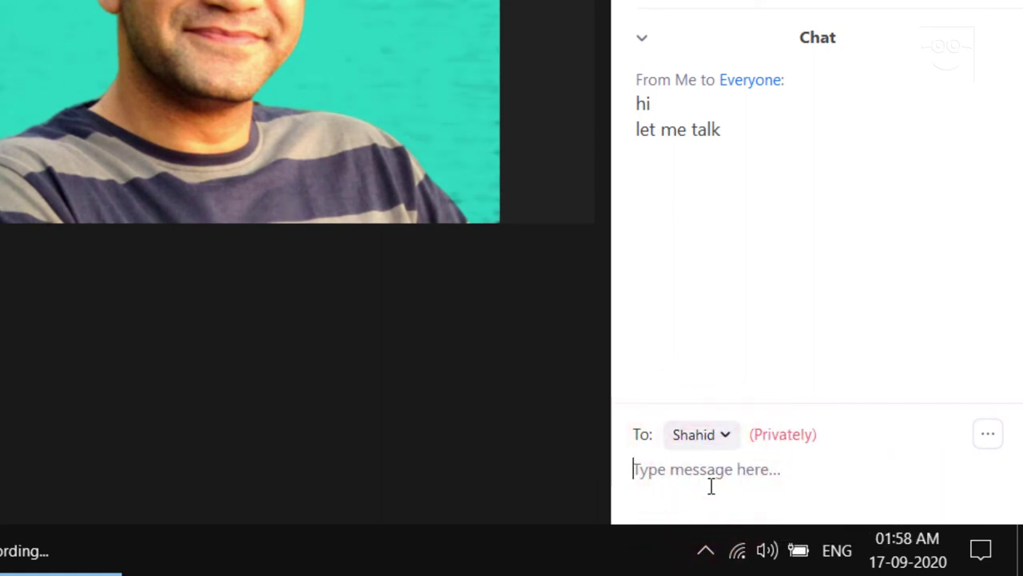
text(hi)
key(Return)
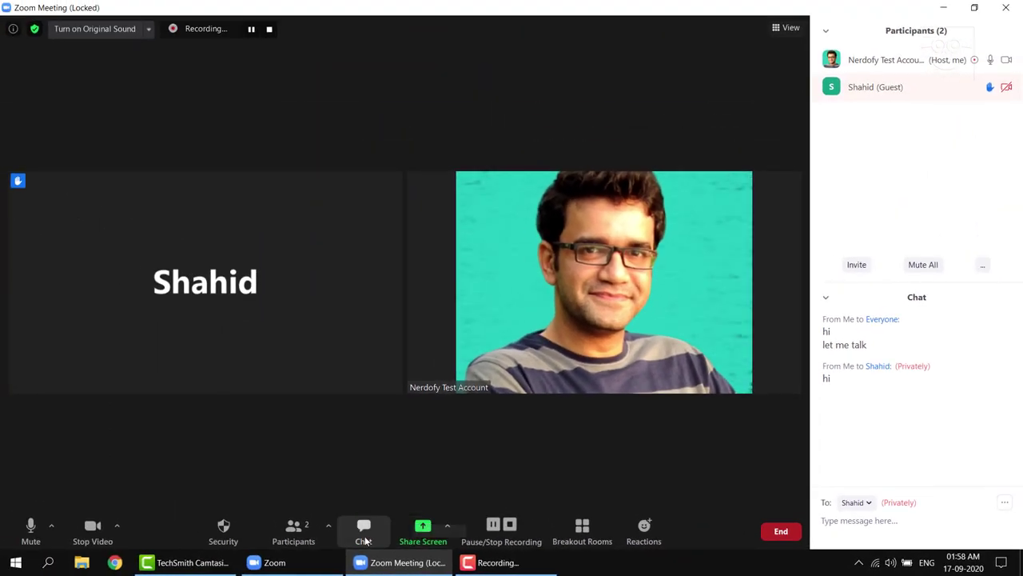
Close the chat panel, leaving the Participants list beside the video
click(364, 540)
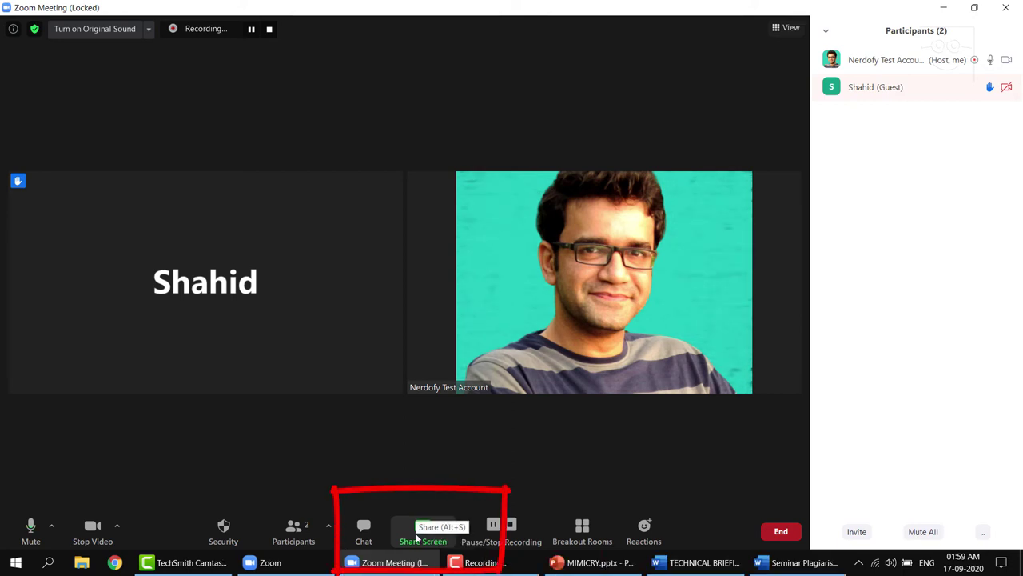
Share a blank Whiteboard through the Share Screen picker
click(417, 538)
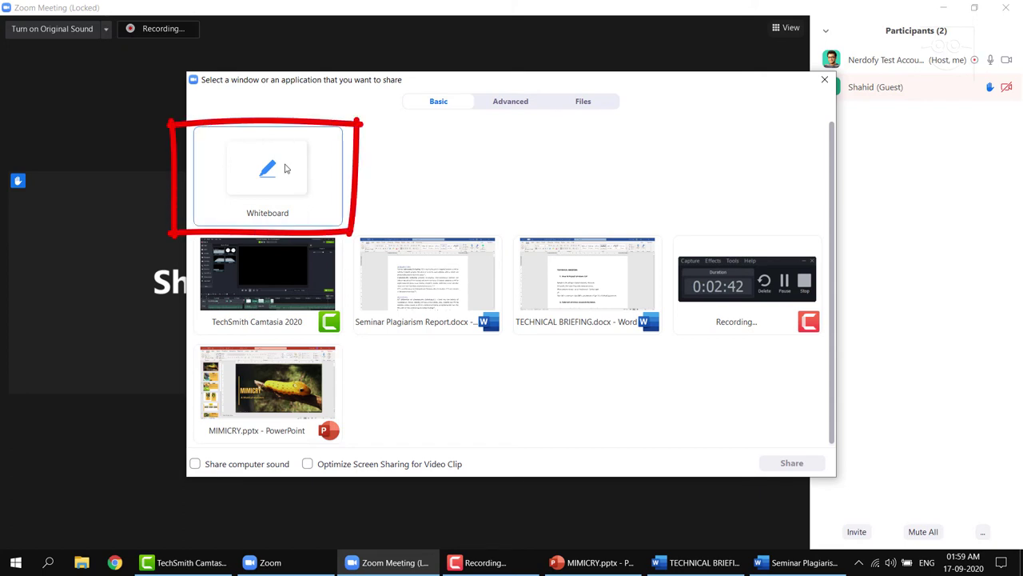
click(285, 167)
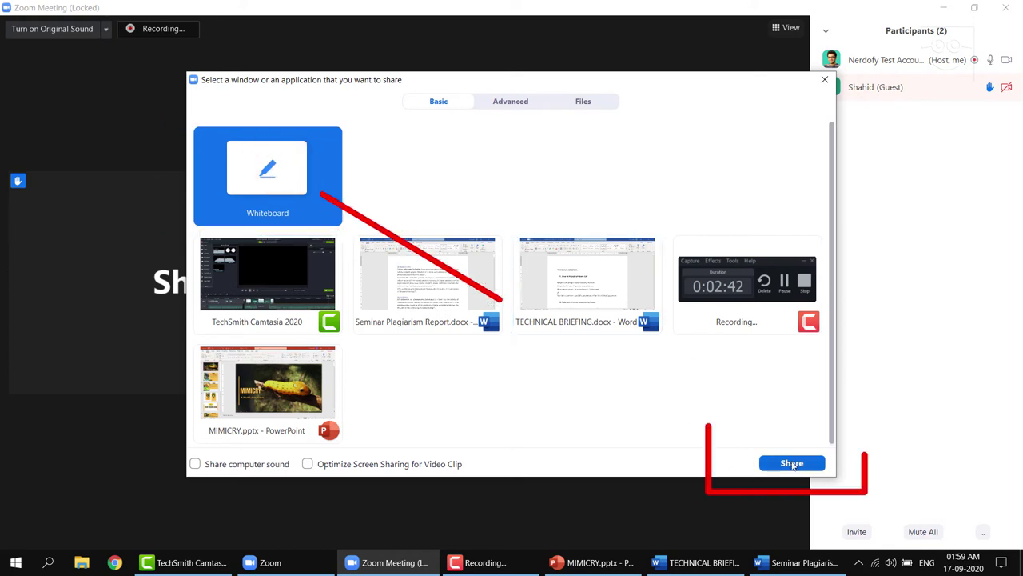
click(792, 463)
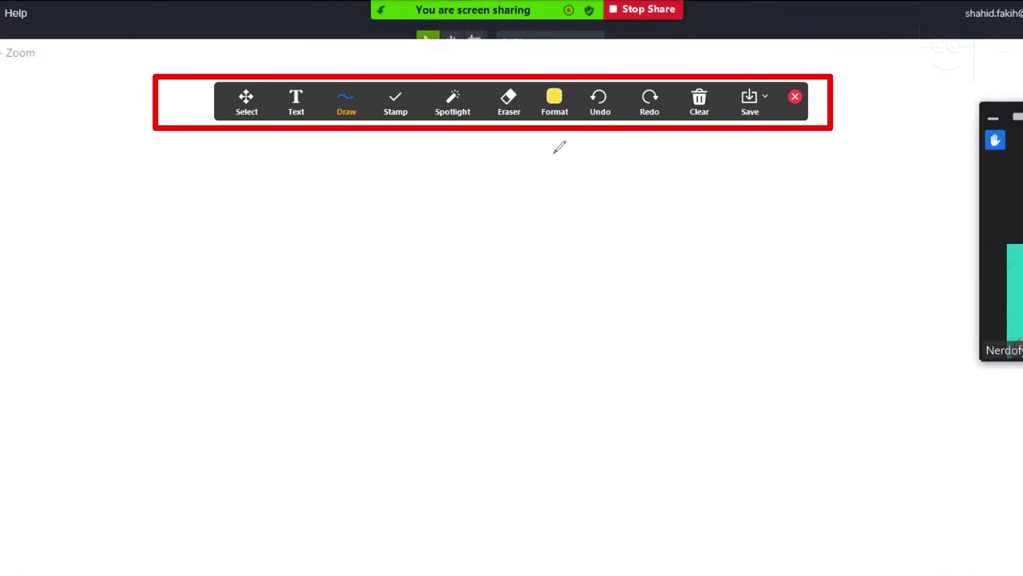
Write the text 'hi' on the shared whiteboard
mouse_move(600, 24)
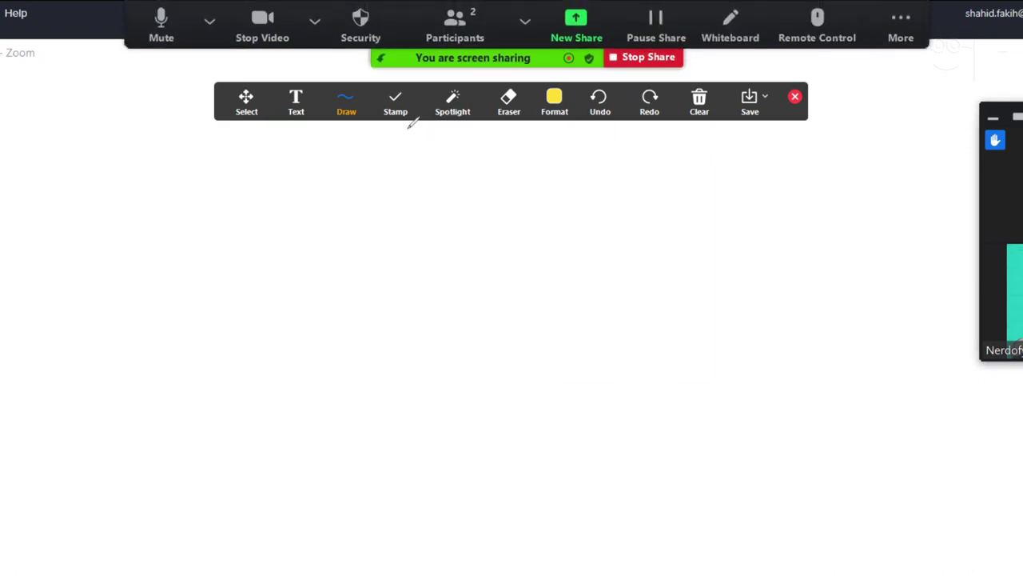
click(296, 105)
click(293, 226)
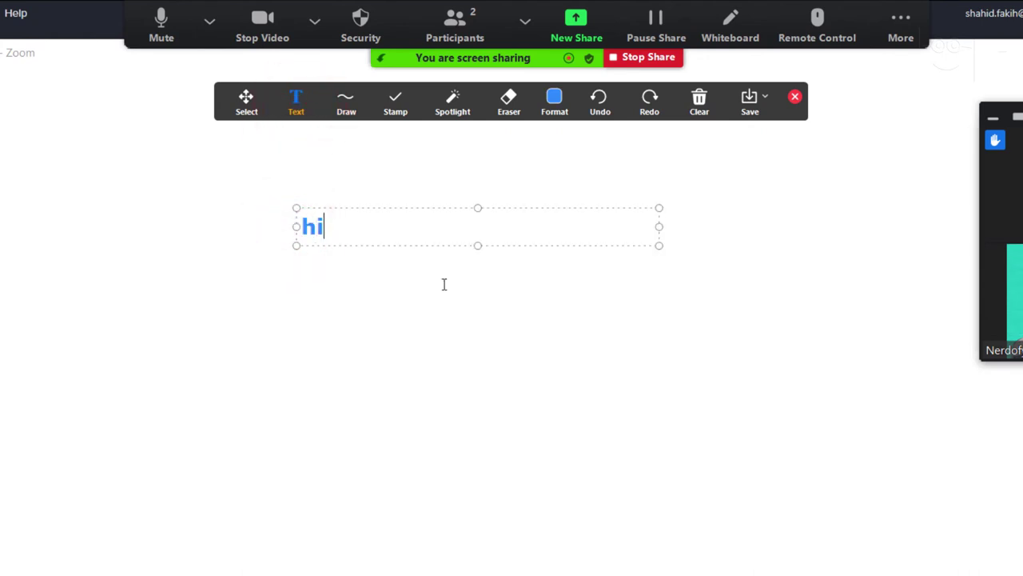
text(hi)
key(Return)
click(406, 336)
Draw a yellow rectangle below 'hi' and stamp red hearts beside it
click(333, 104)
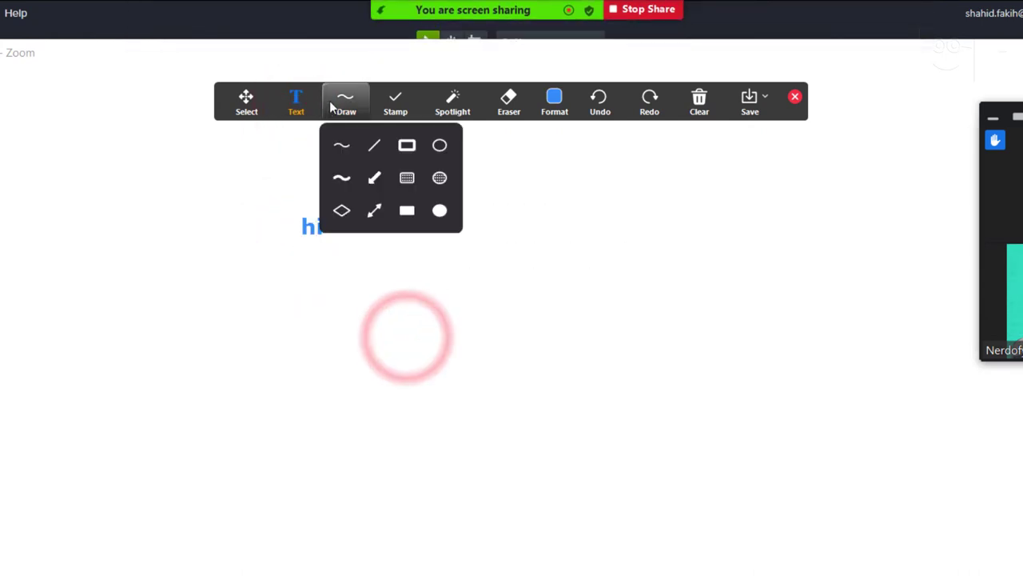
click(407, 145)
drag(355, 306, 465, 403)
click(579, 394)
click(395, 100)
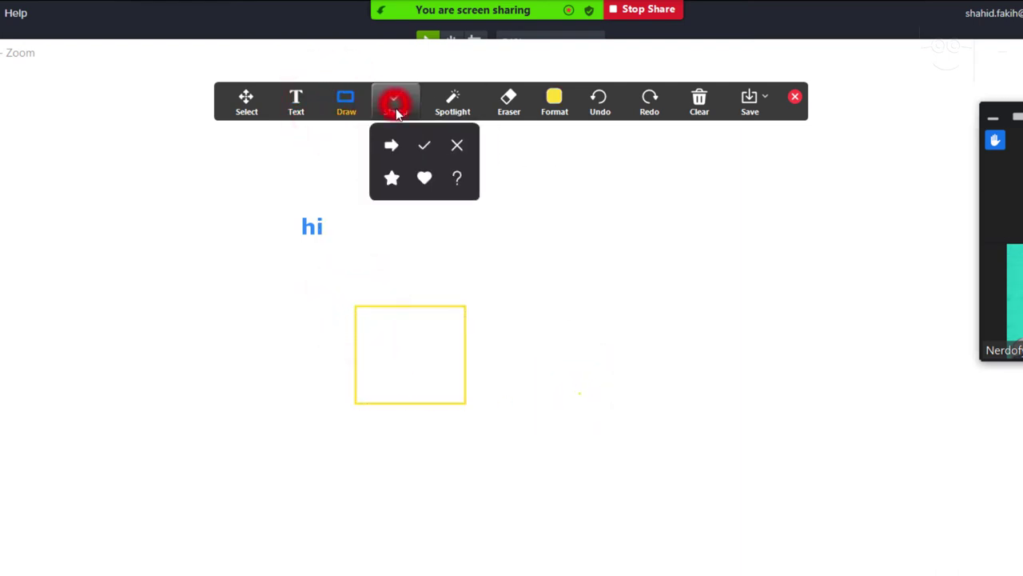
click(424, 176)
click(546, 389)
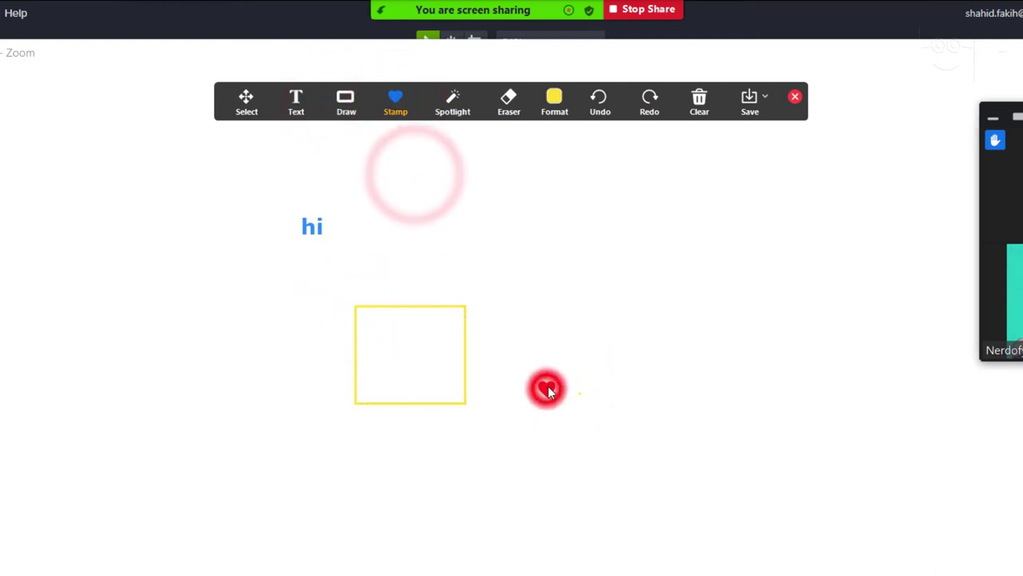
click(568, 309)
Spotlight the 'hi' text with the spotlight pointer
click(454, 102)
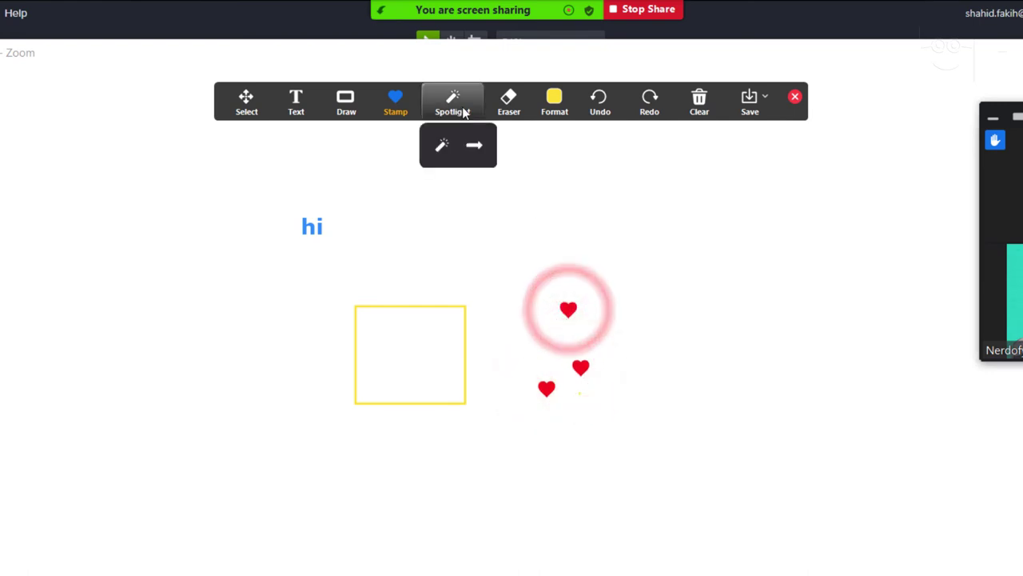
click(441, 146)
click(306, 228)
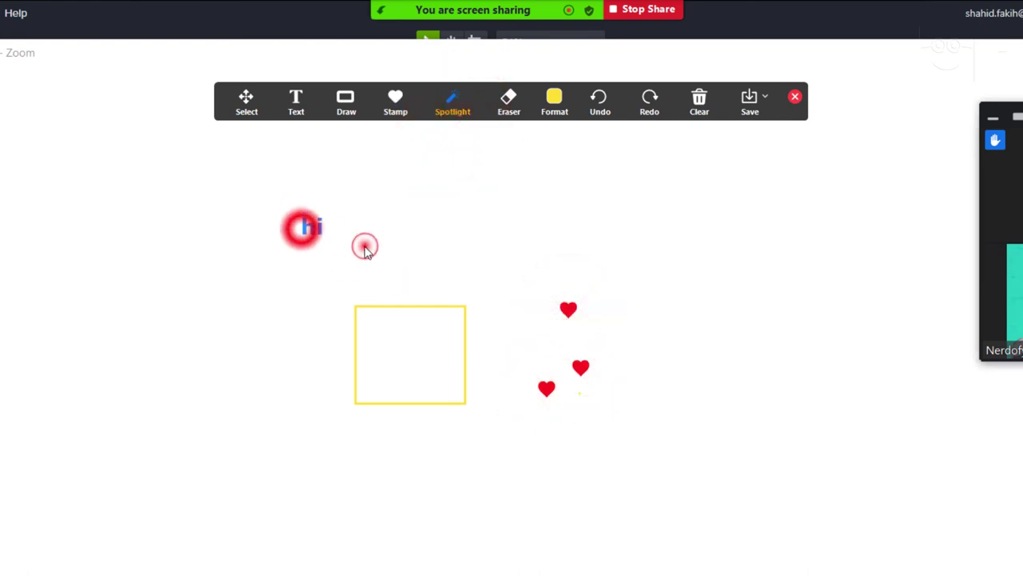
click(303, 224)
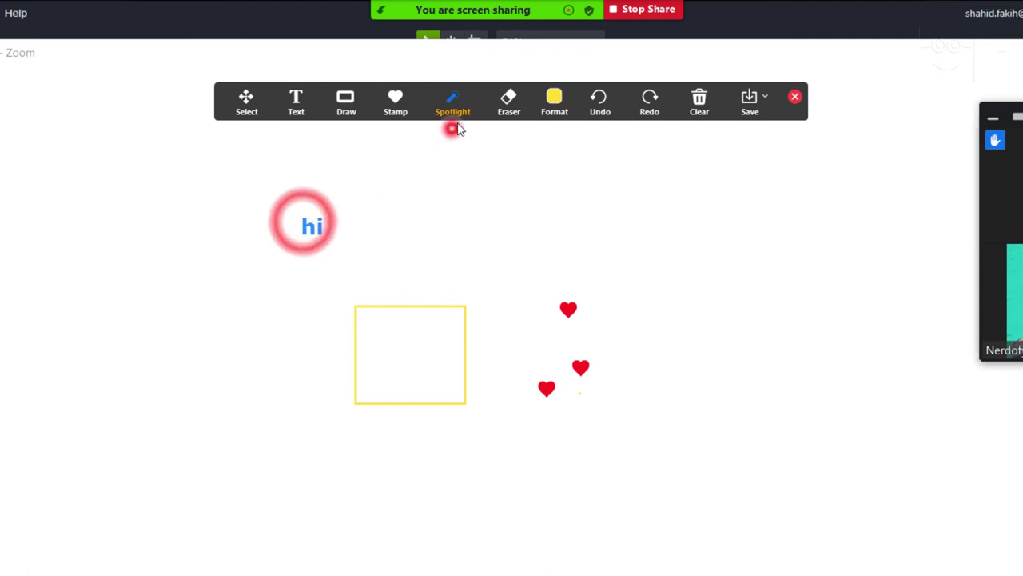
Erase 'hi', undo and redo the erase, then clear all annotations
click(509, 102)
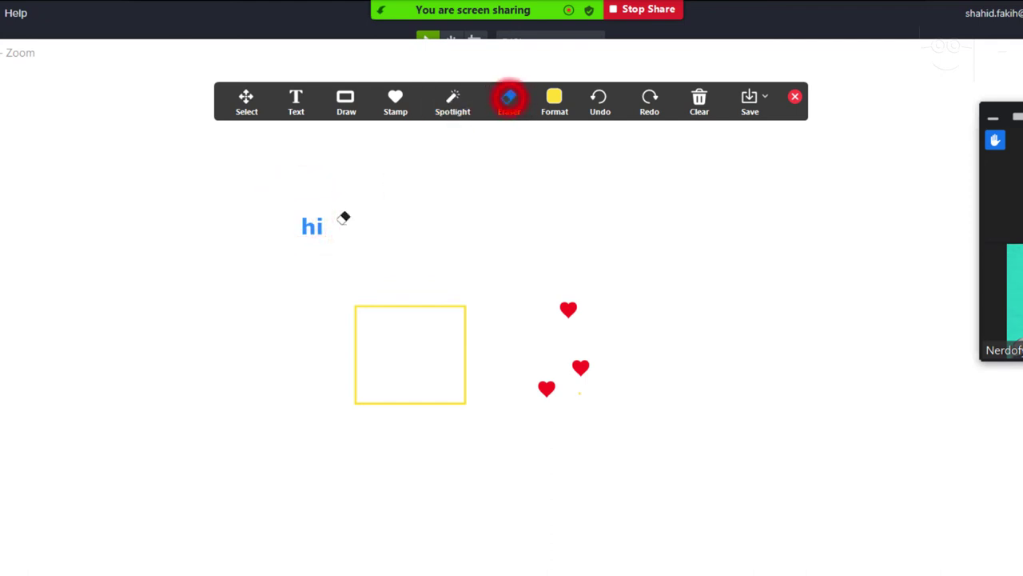
click(320, 226)
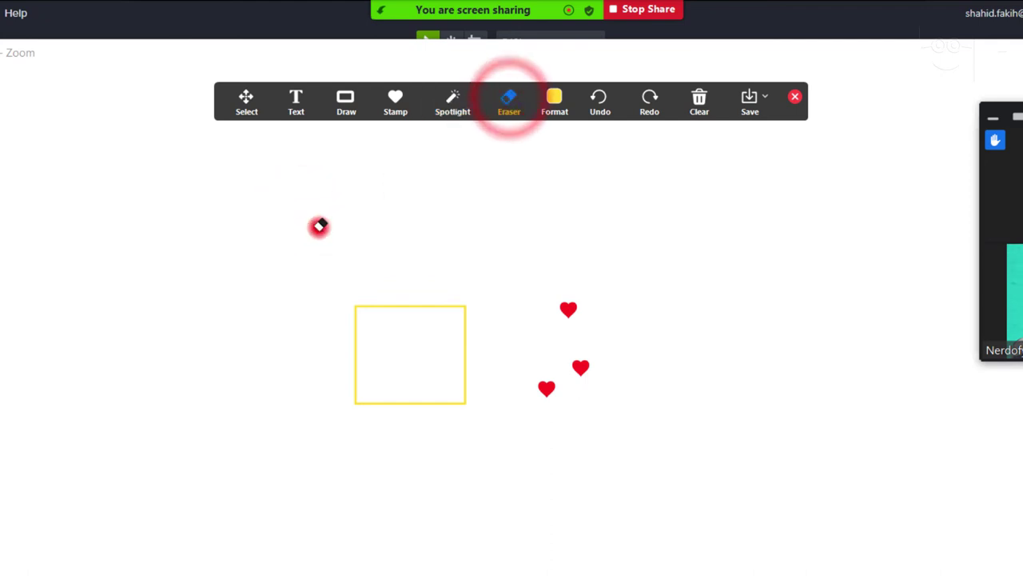
click(600, 101)
click(648, 112)
click(599, 106)
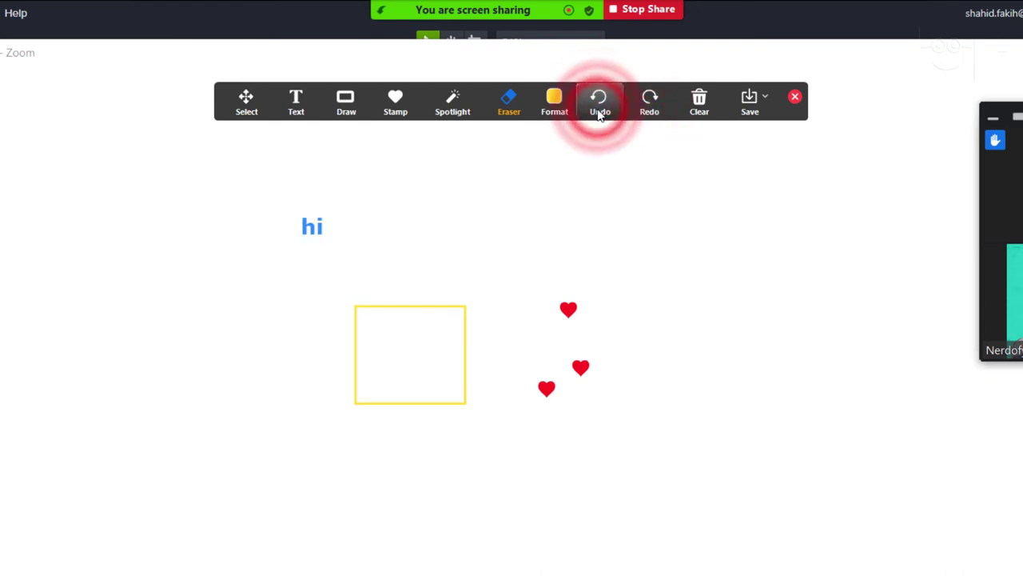
click(700, 102)
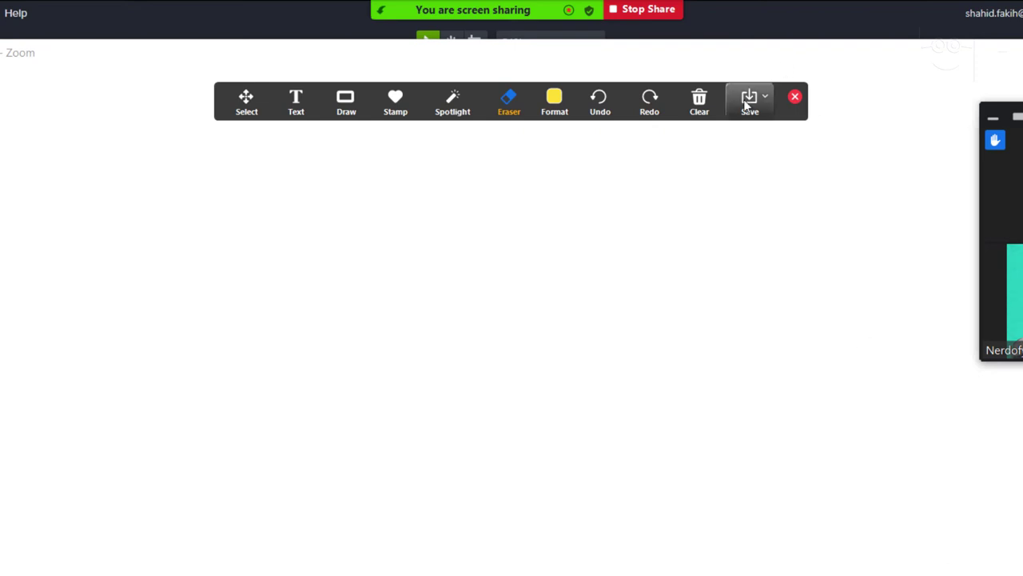
Draw a yellow highlighter scribble, save the whiteboards as PNGs, and show their folder
click(347, 101)
click(343, 167)
mouse_move(305, 245)
mouse_down()
mouse_move(542, 377)
mouse_move(504, 345)
mouse_move(418, 365)
mouse_up()
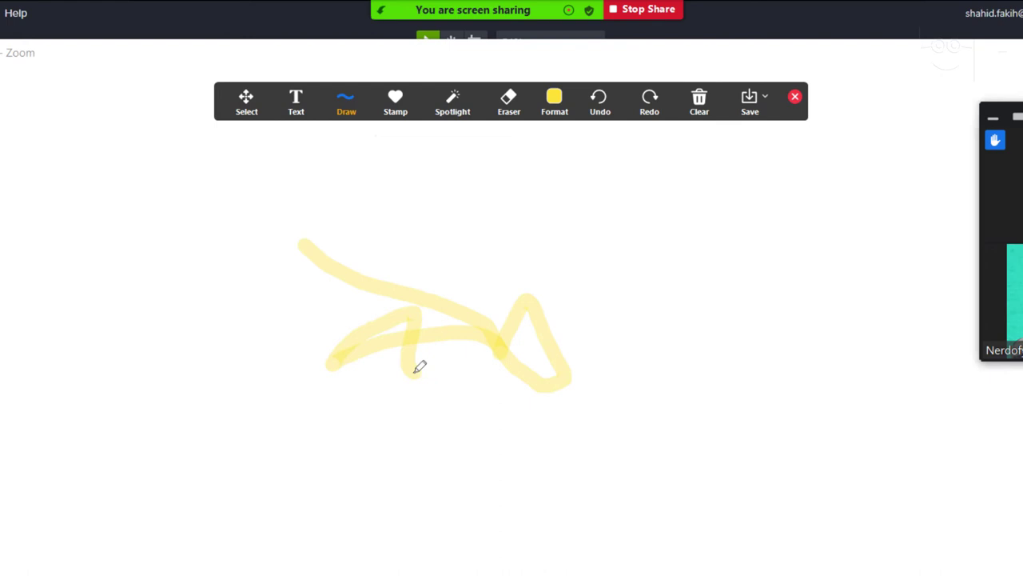
click(750, 100)
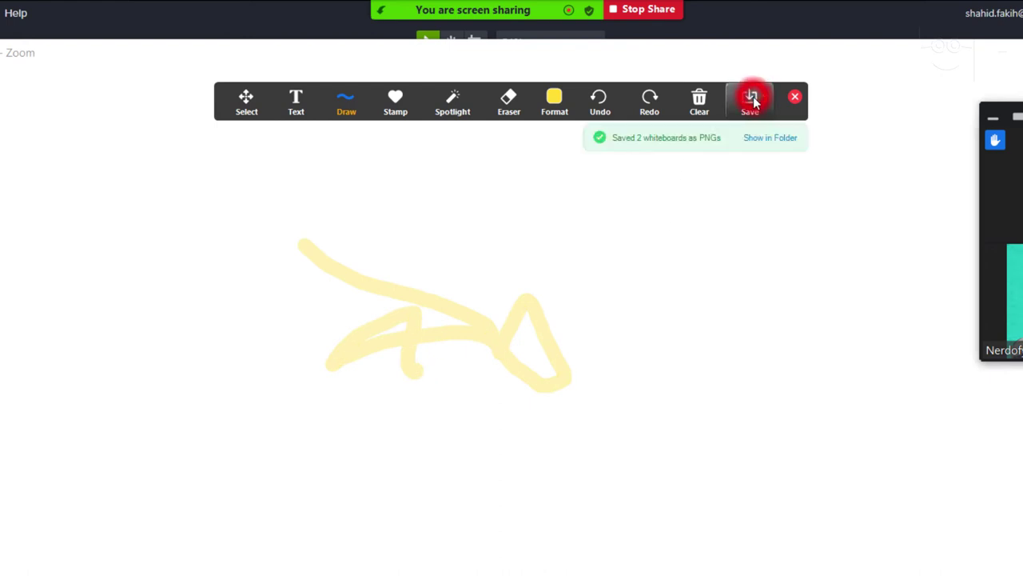
click(763, 139)
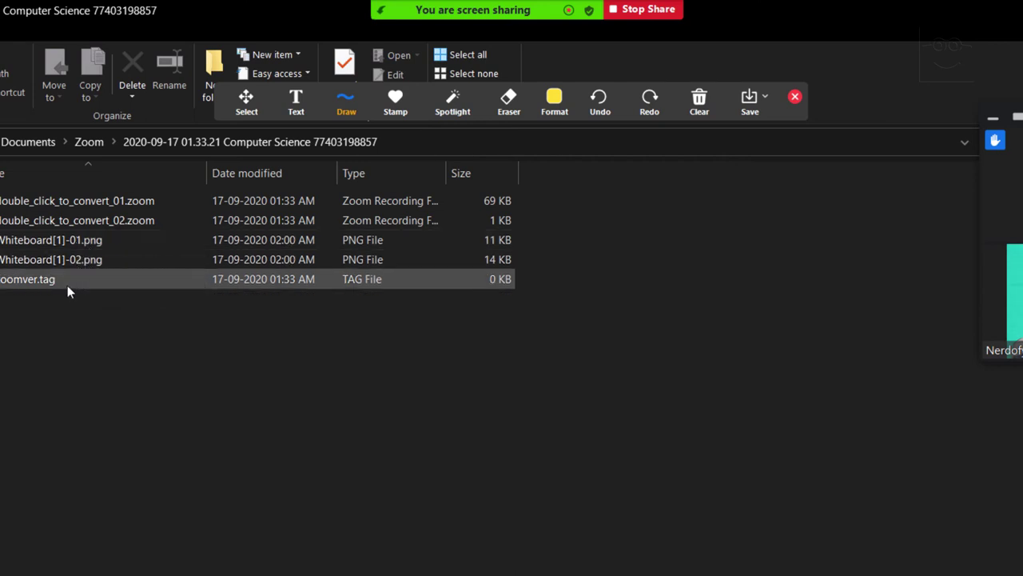
Preview Whiteboard[1]-01.png, return to Zoom, and close the annotation toolbar to end sharing
click(64, 248)
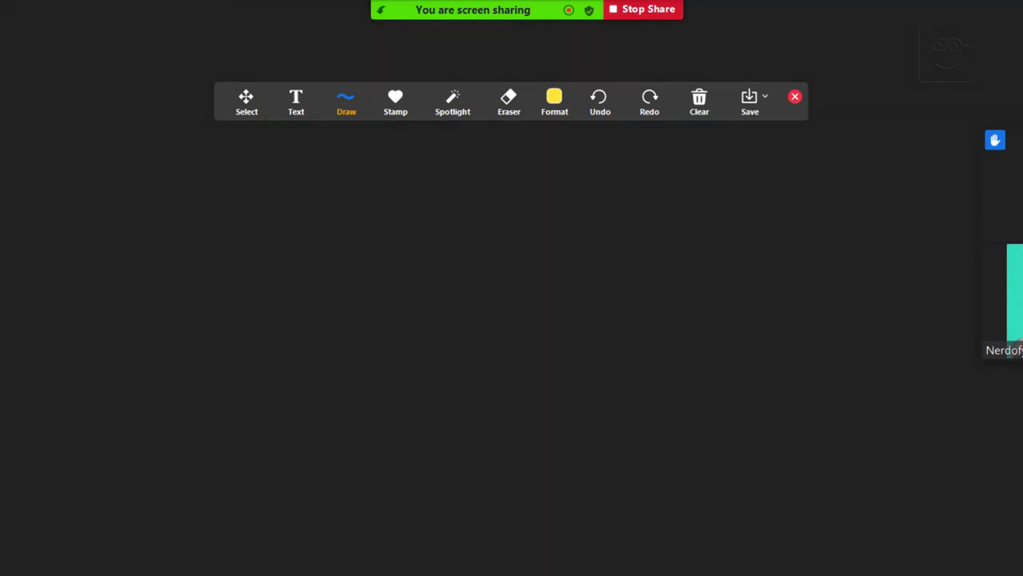
key(alt+F4)
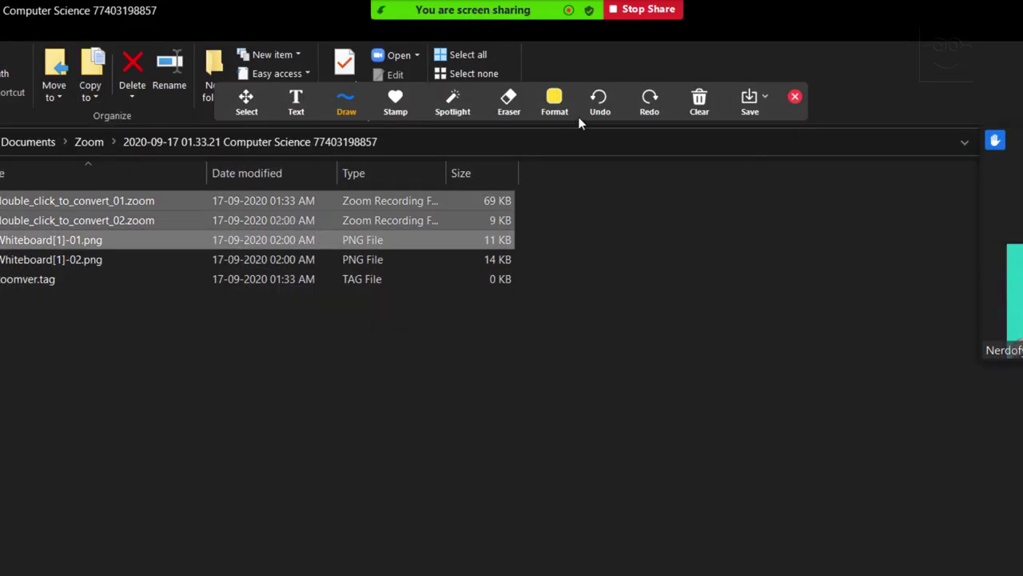
key(alt+Tab)
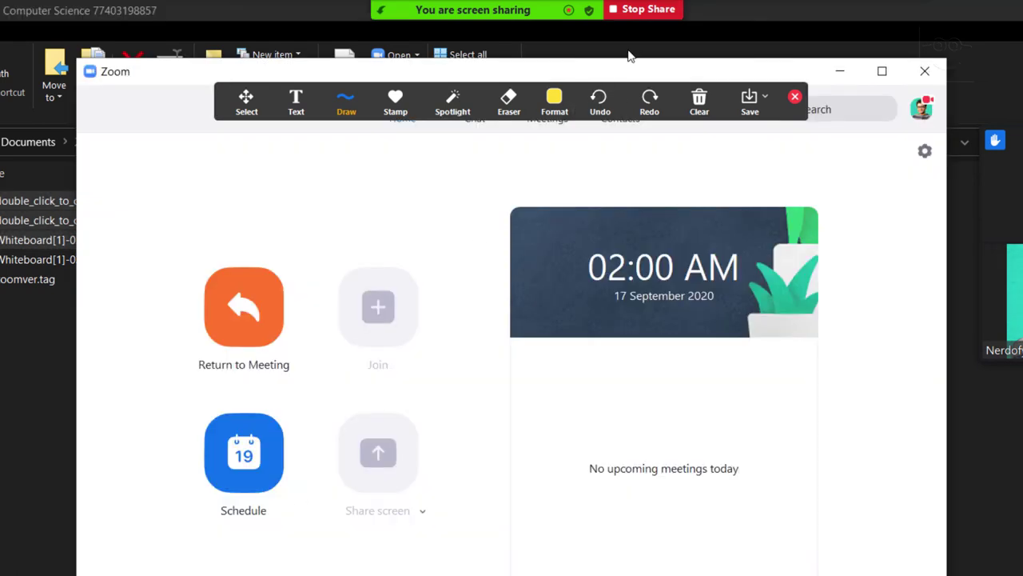
mouse_move(603, 6)
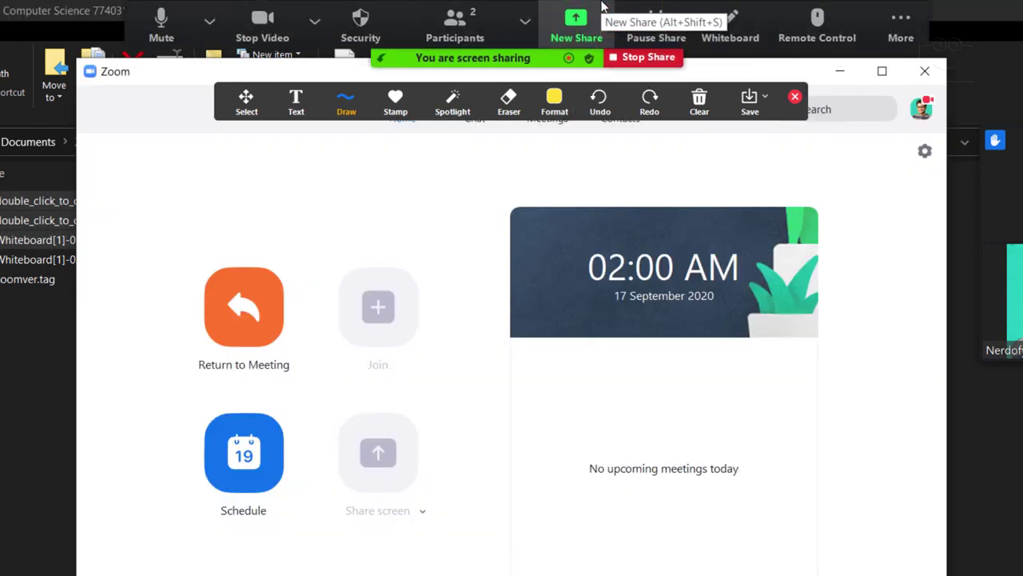
click(794, 98)
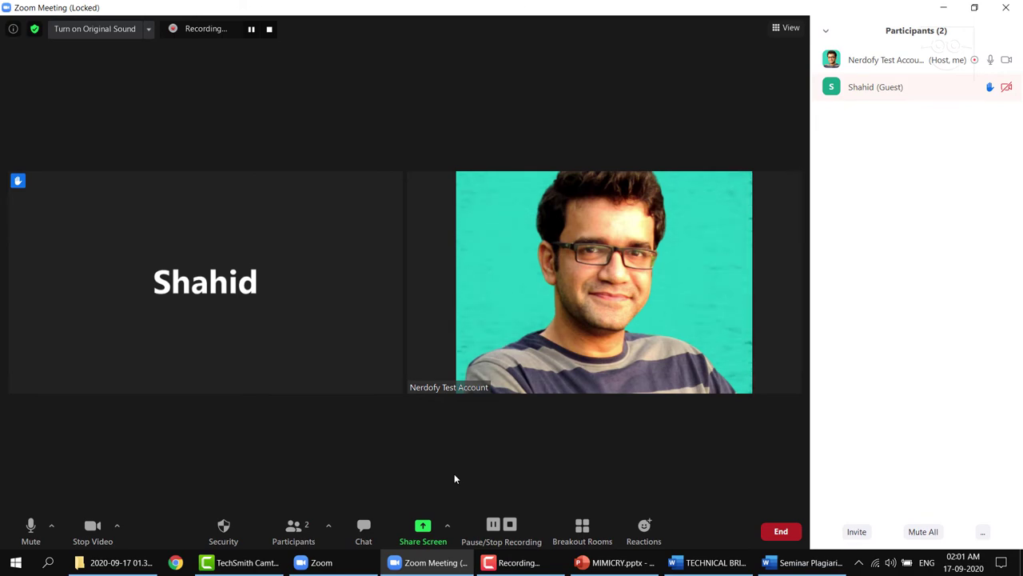
Choose the MIMICRY.pptx - PowerPoint window in the Share Screen picker
click(432, 534)
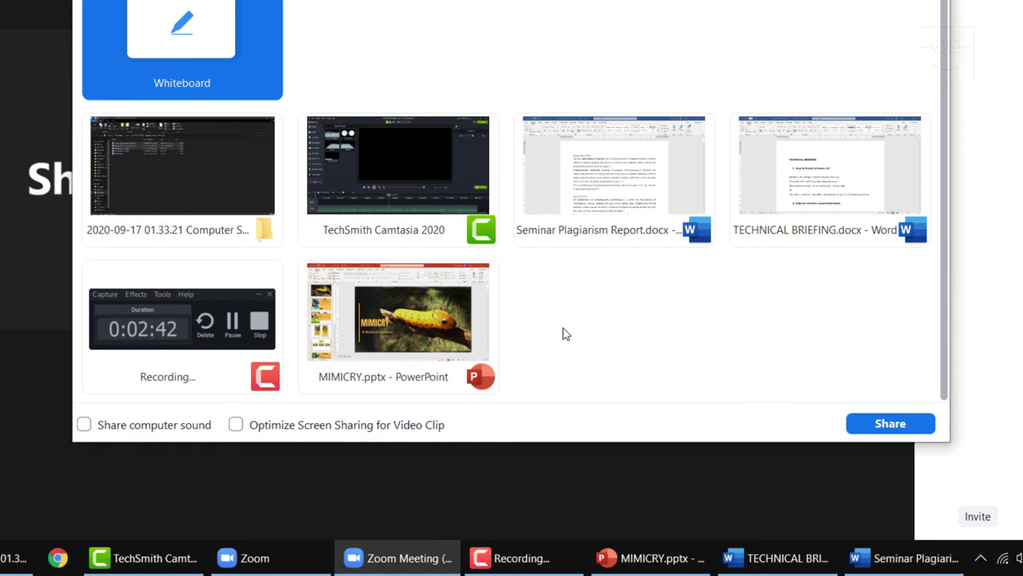
click(397, 309)
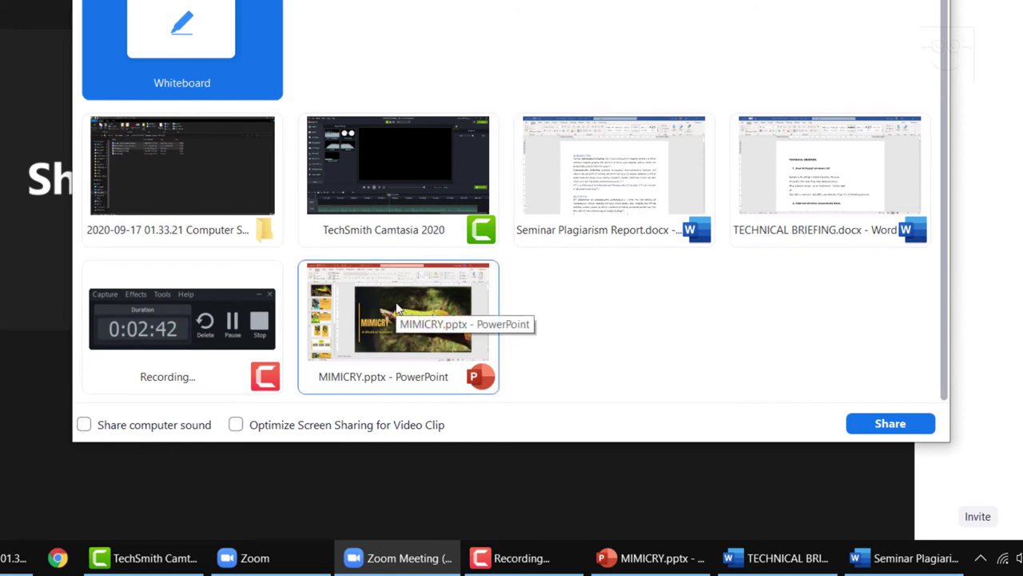
click(397, 310)
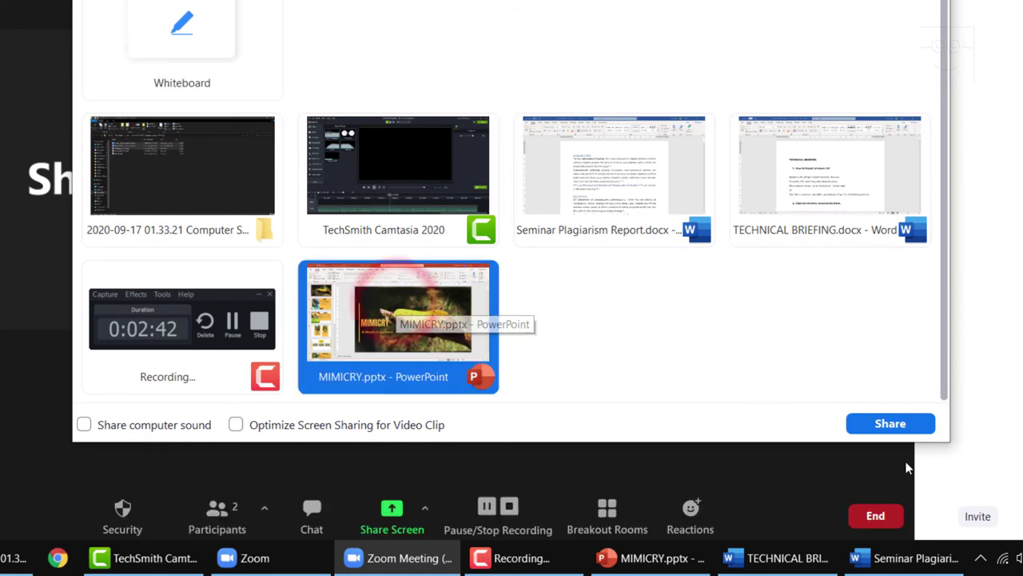
Share the MIMICRY presentation window and start its slide show from the first slide
click(887, 424)
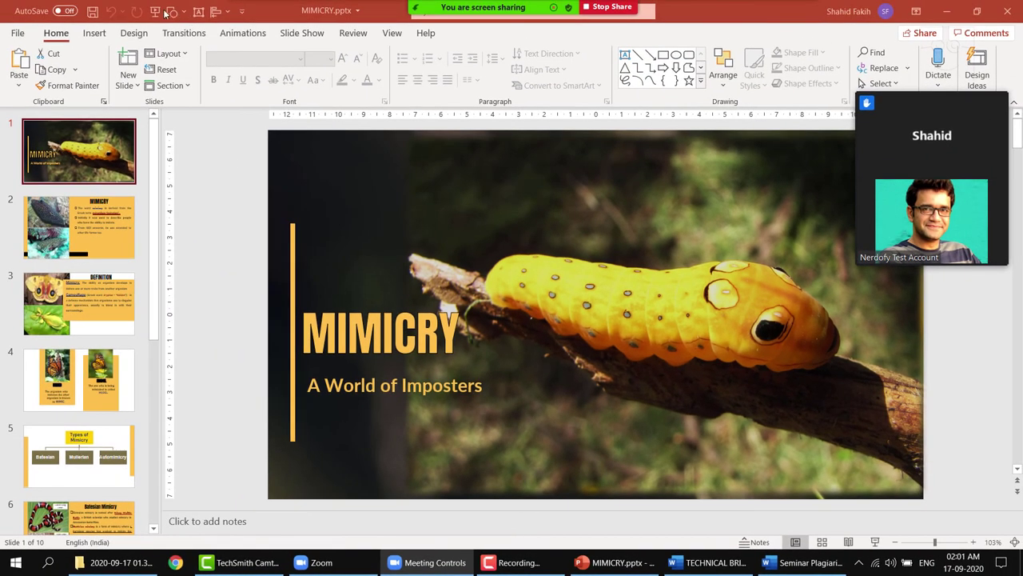
click(154, 12)
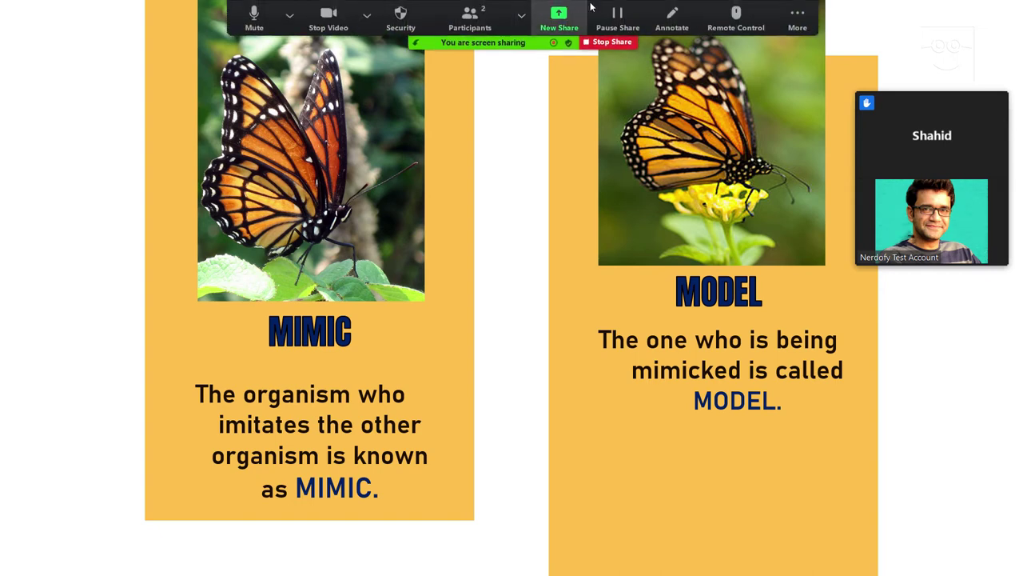
Annotate the slide with an arrow at the mimic butterfly and the label 'butterfly'
click(657, 25)
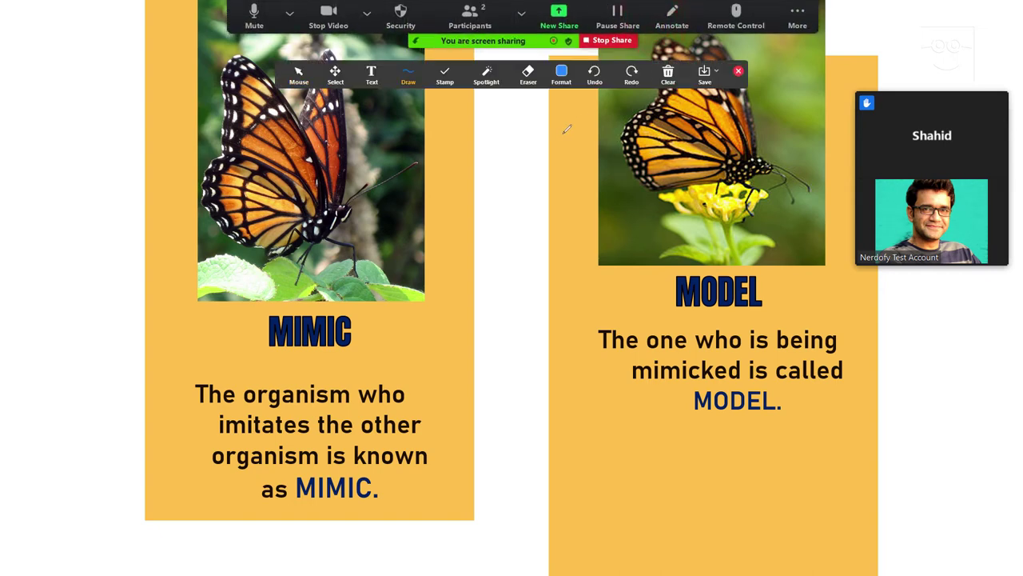
mouse_move(489, 197)
mouse_down()
mouse_move(361, 204)
mouse_move(382, 193)
mouse_up()
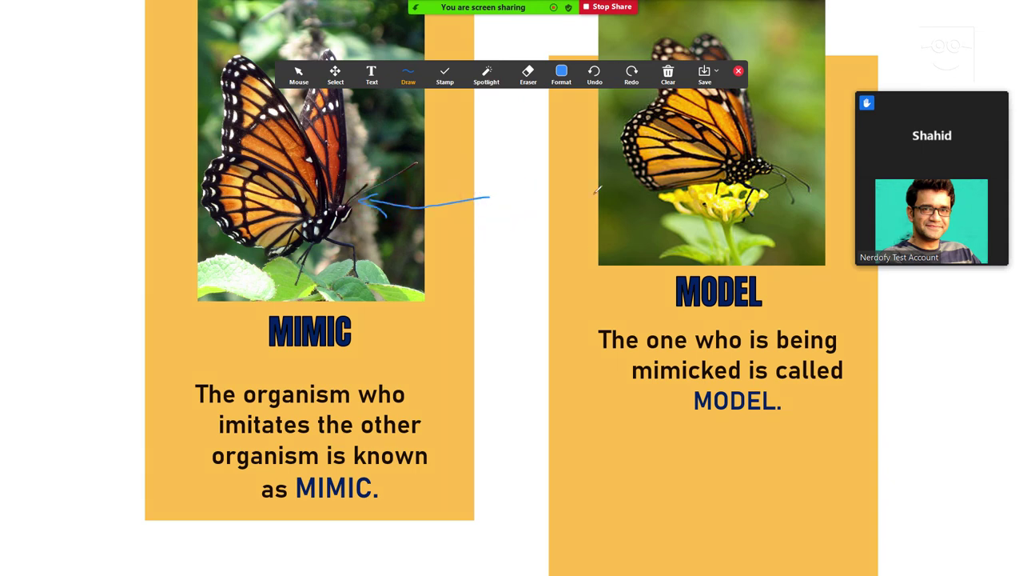
click(373, 80)
click(502, 199)
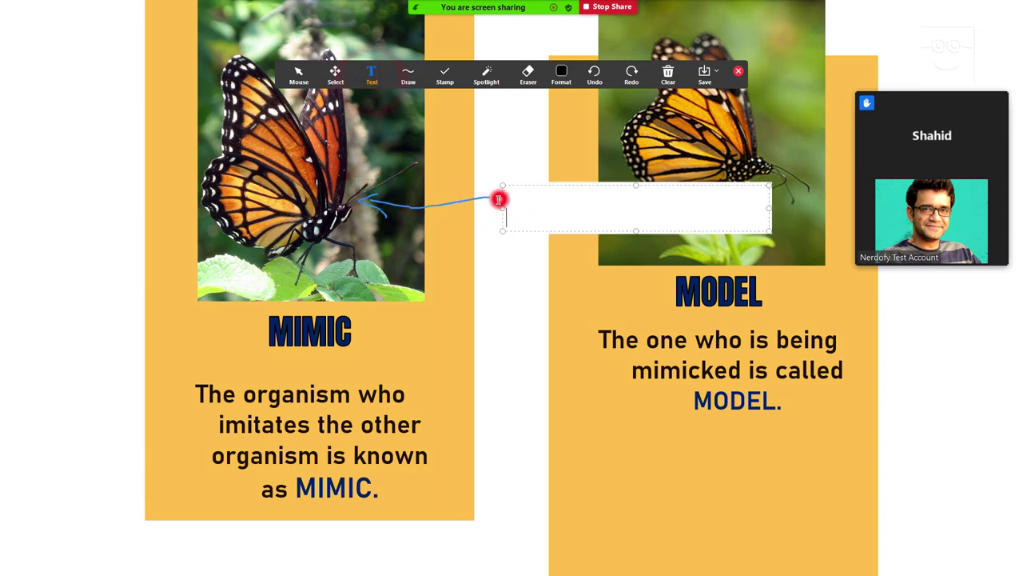
text(butterfly)
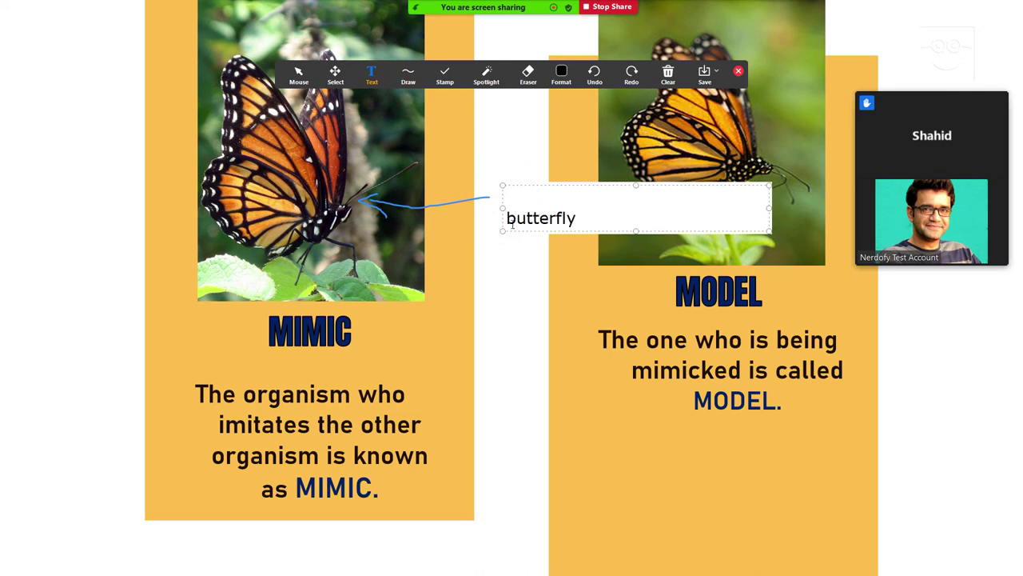
click(504, 281)
click(520, 224)
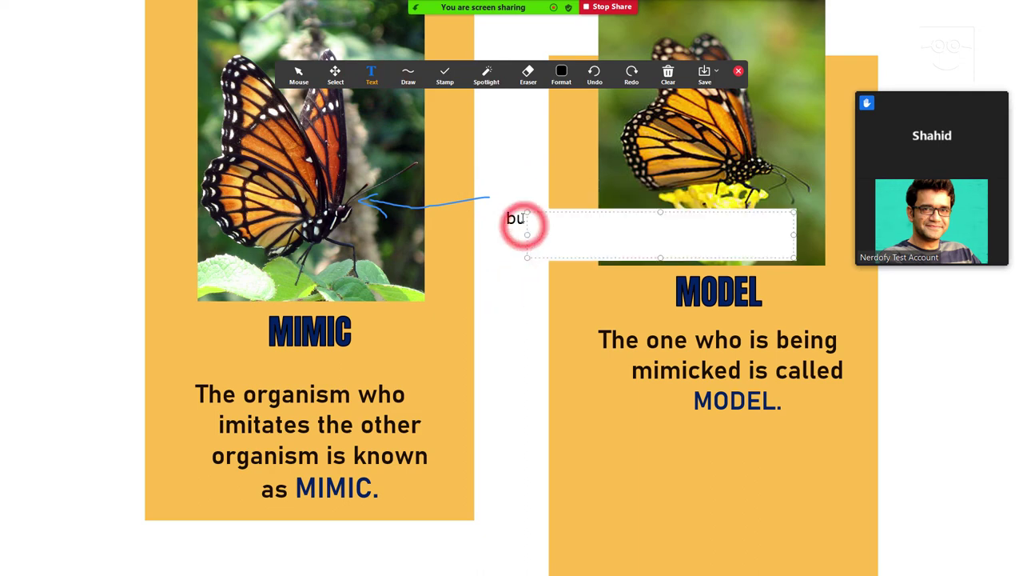
click(520, 219)
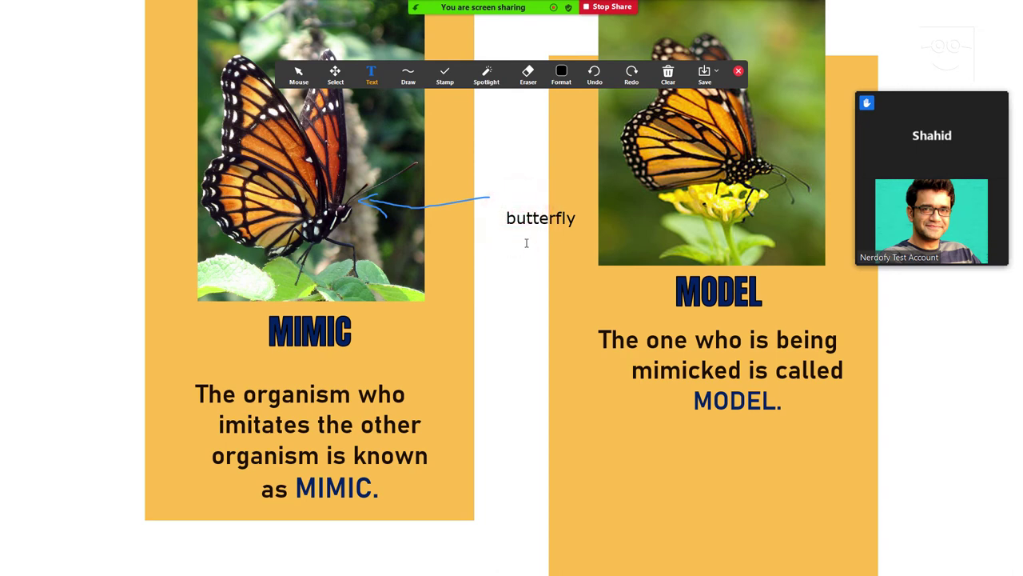
Draw a rectangle around the model butterfly, then a red rectangle around the MIMIC title
click(408, 76)
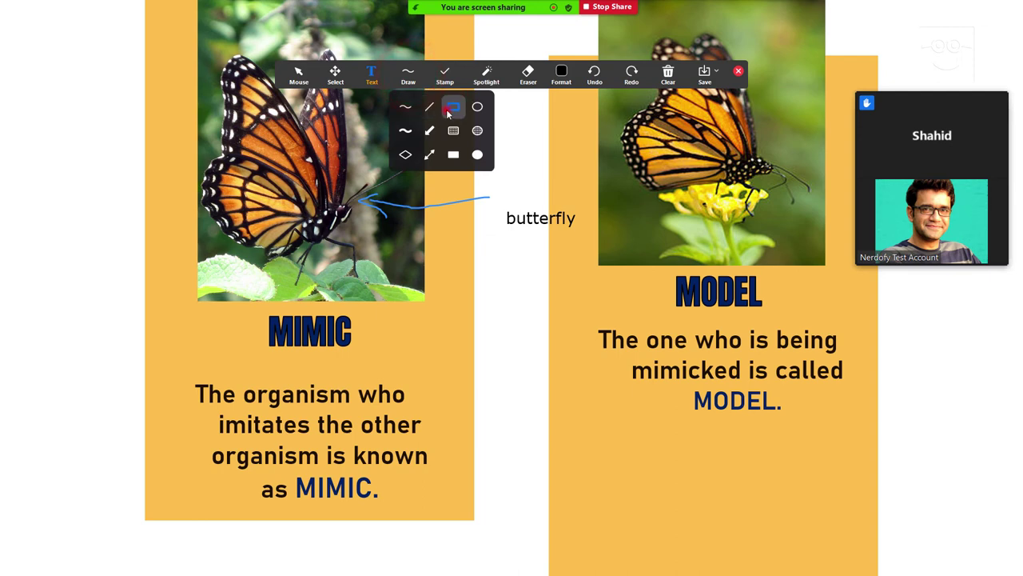
click(447, 108)
mouse_move(646, 149)
mouse_down()
mouse_move(789, 204)
mouse_move(774, 241)
mouse_move(797, 244)
mouse_up()
click(558, 74)
click(560, 80)
click(561, 79)
click(589, 111)
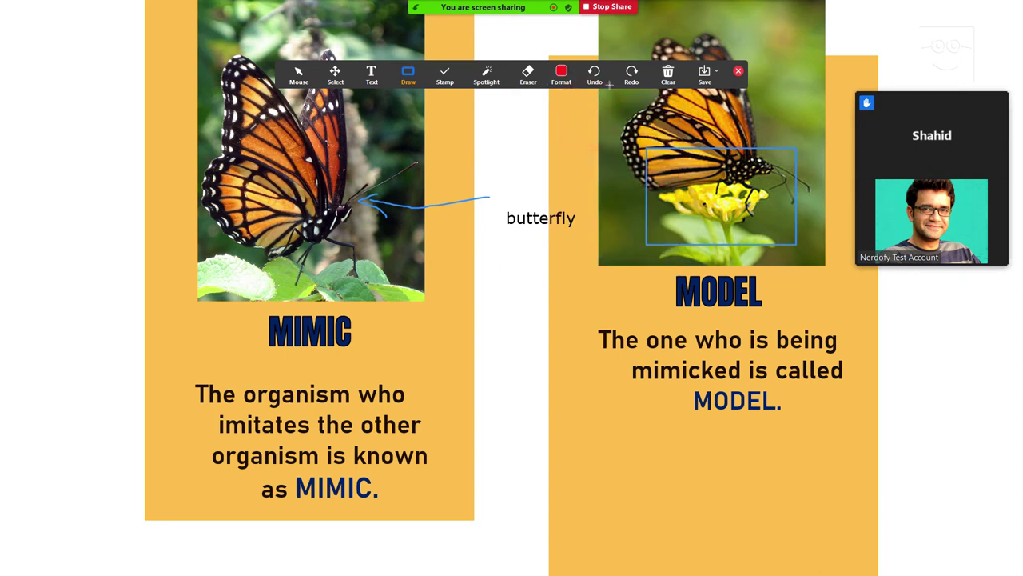
click(562, 74)
click(663, 206)
drag(255, 309, 367, 362)
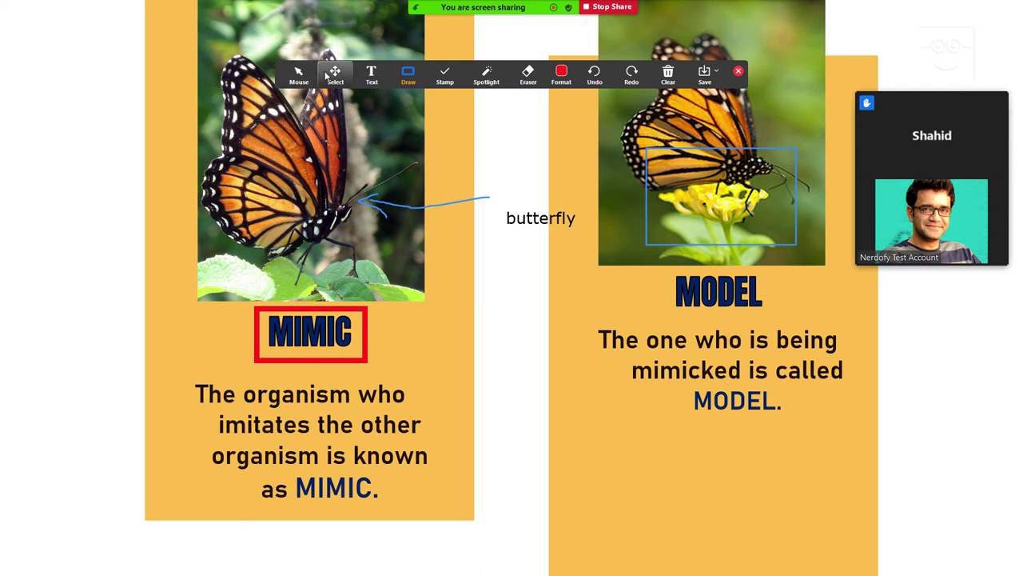
Place arrow stamps at the slide's left side and on the model butterfly, then return to Mouse
click(452, 70)
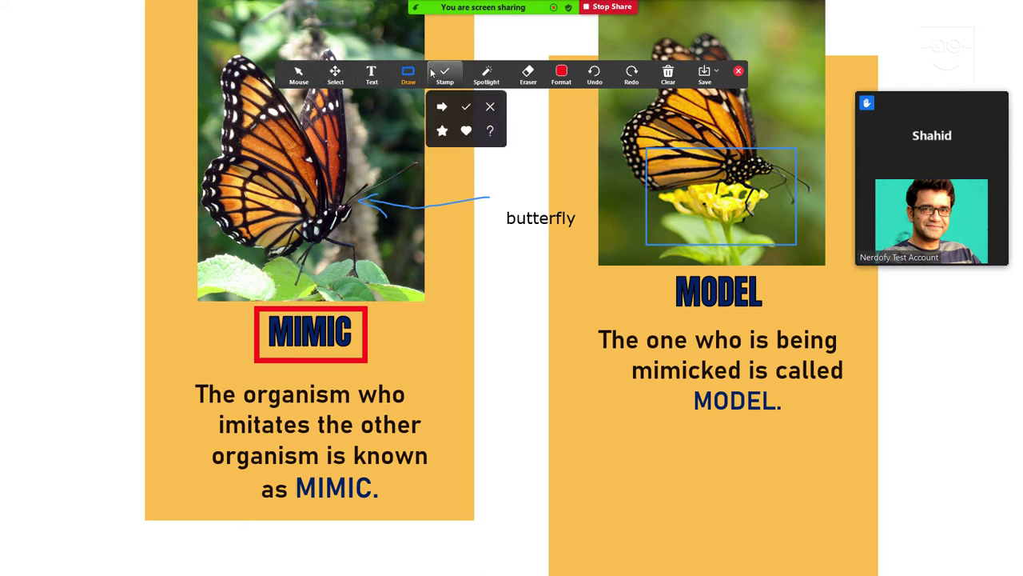
click(442, 106)
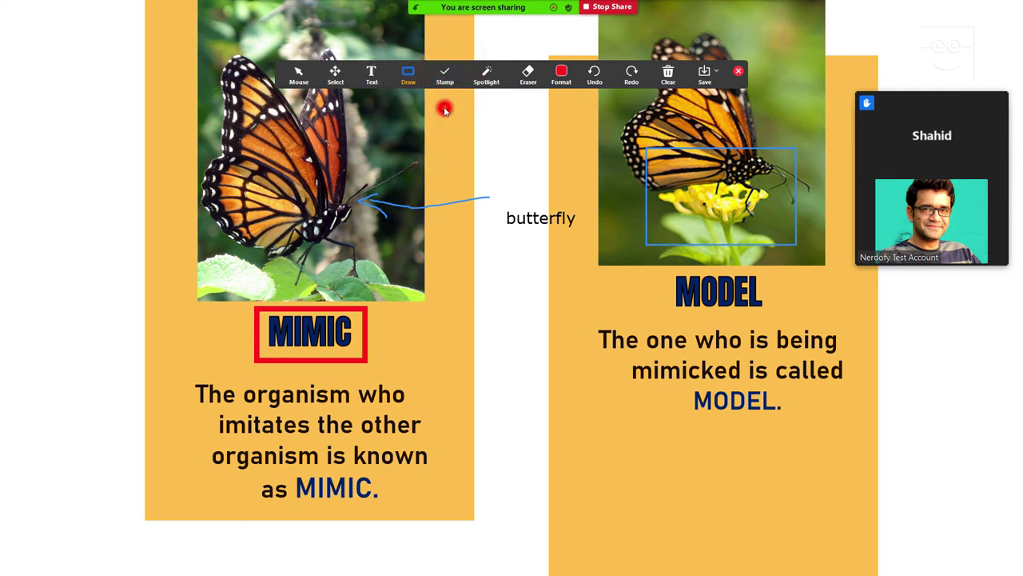
click(168, 202)
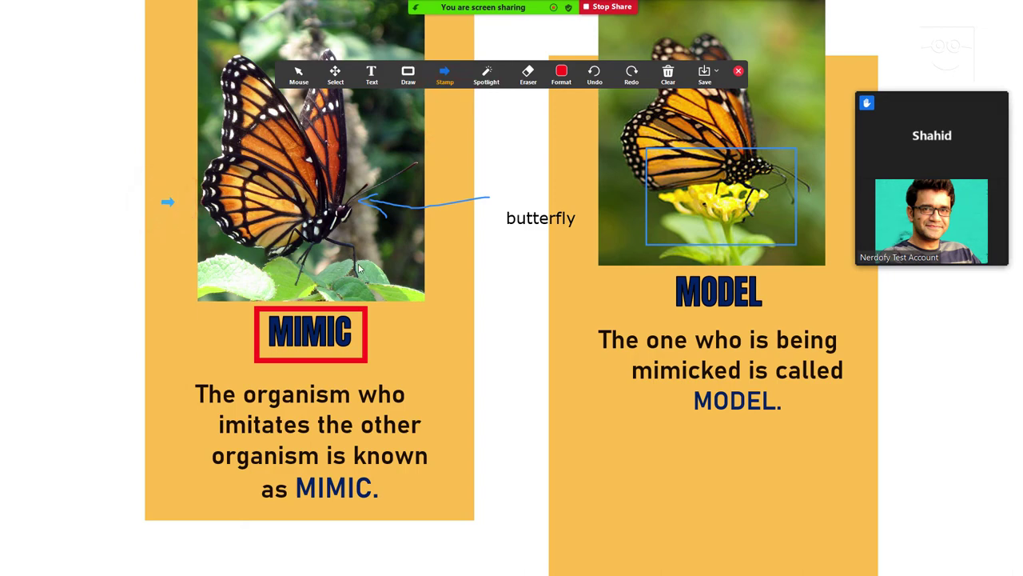
click(766, 116)
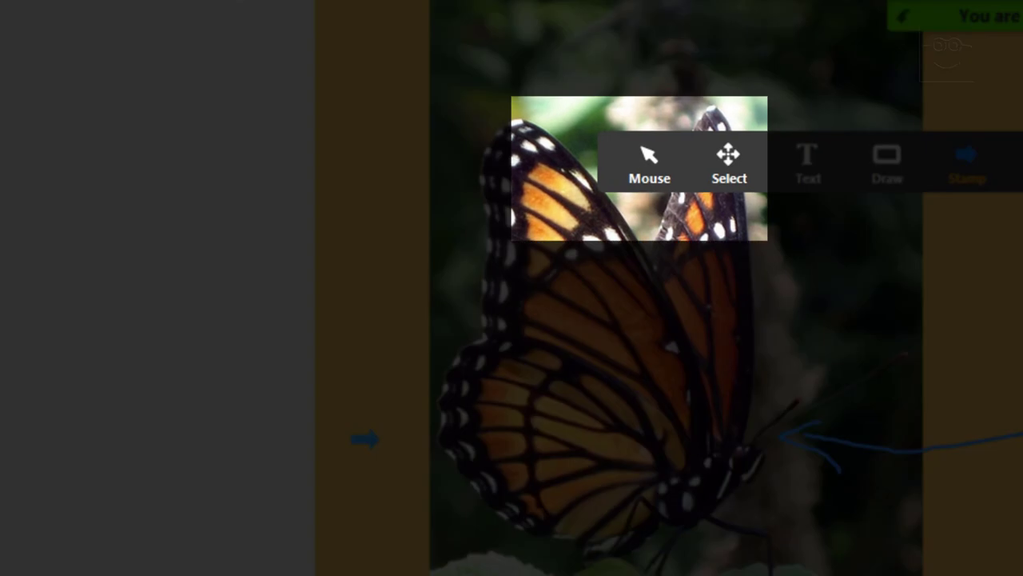
click(638, 165)
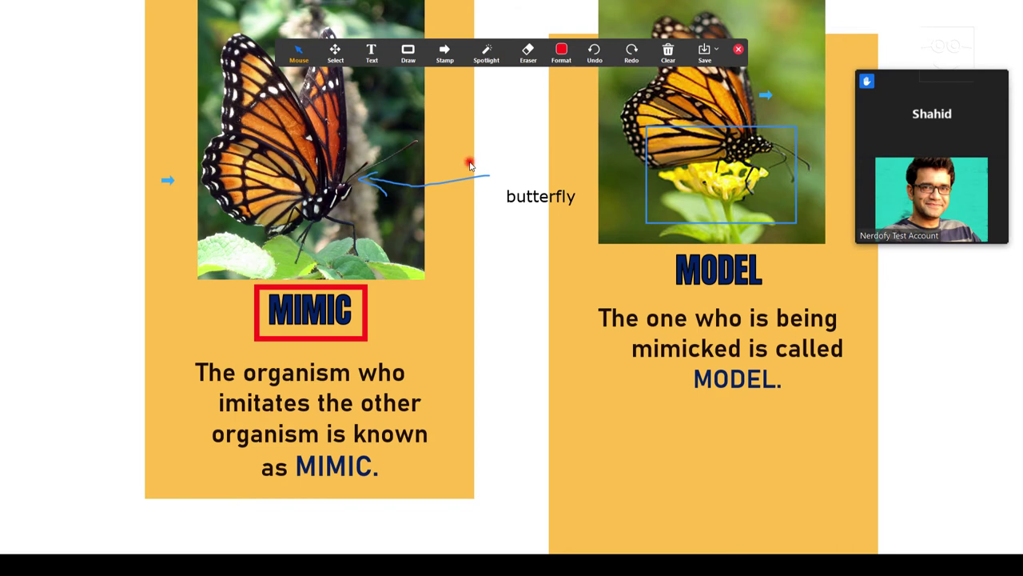
Advance to the Types of Mimicry slide and clear all annotation drawings
click(470, 165)
click(470, 167)
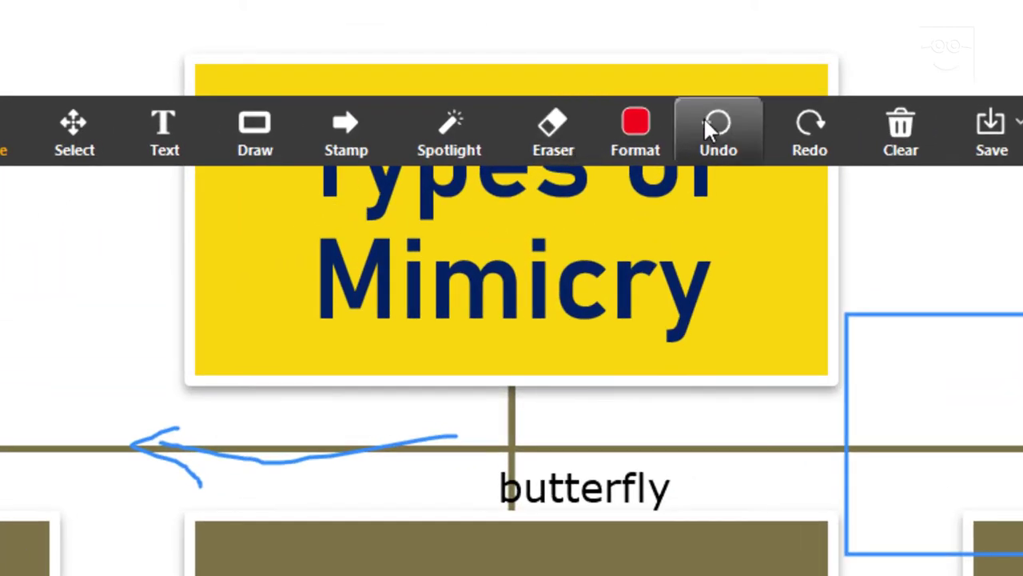
click(909, 132)
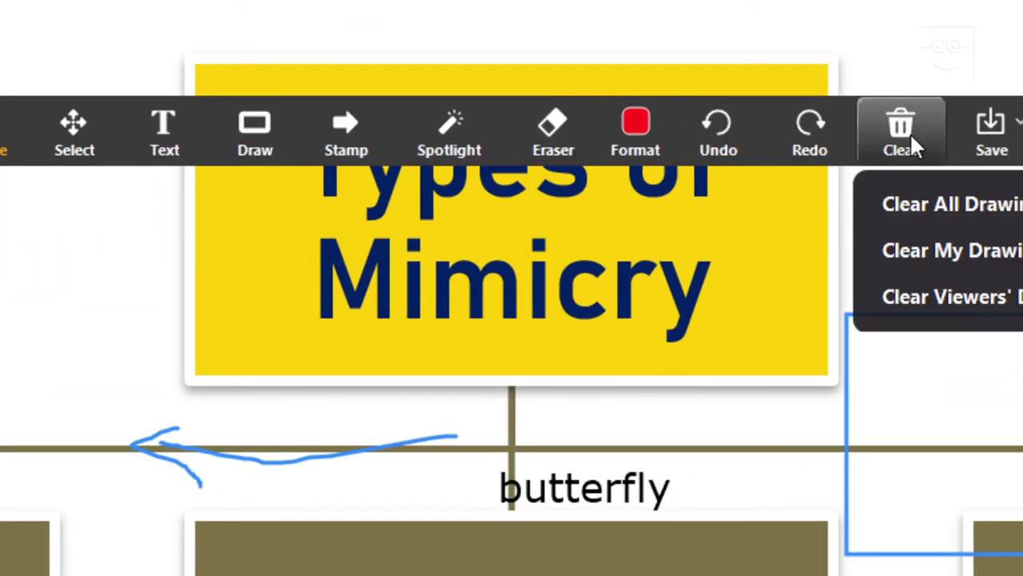
click(960, 217)
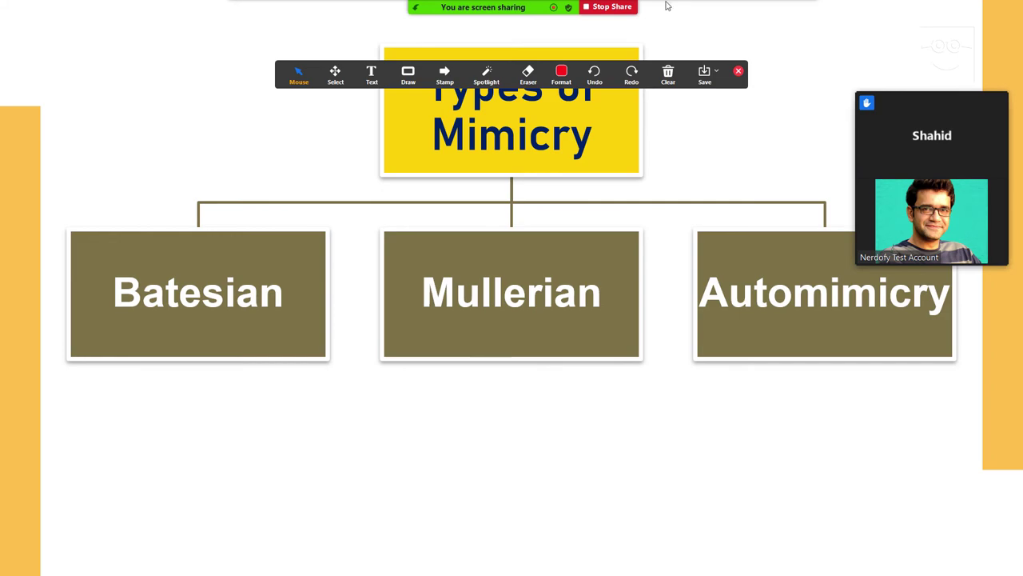
Switch the share to Seminar Plagiarism Report.docx, then stop screen sharing
mouse_move(489, 15)
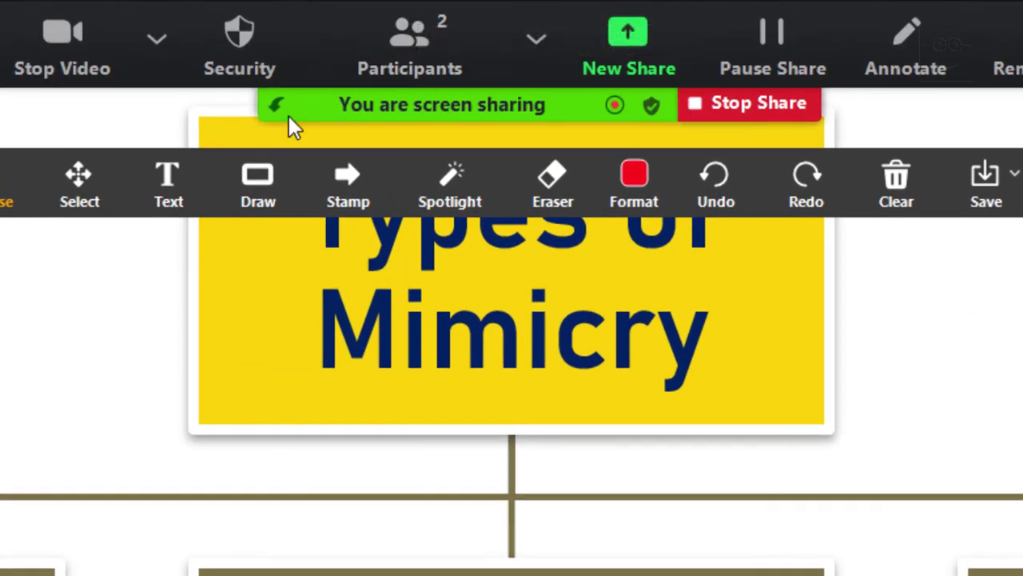
click(624, 32)
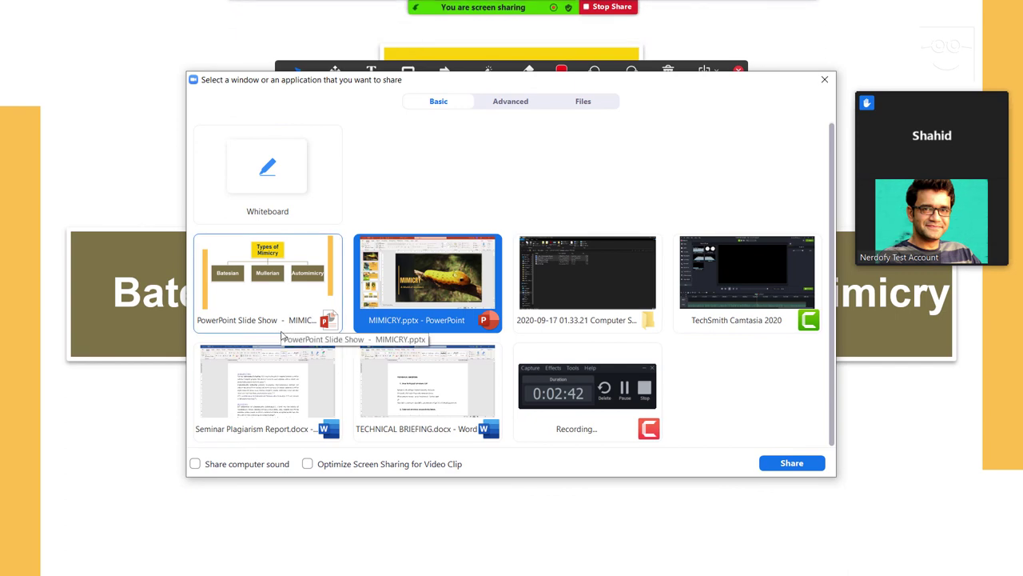
click(292, 398)
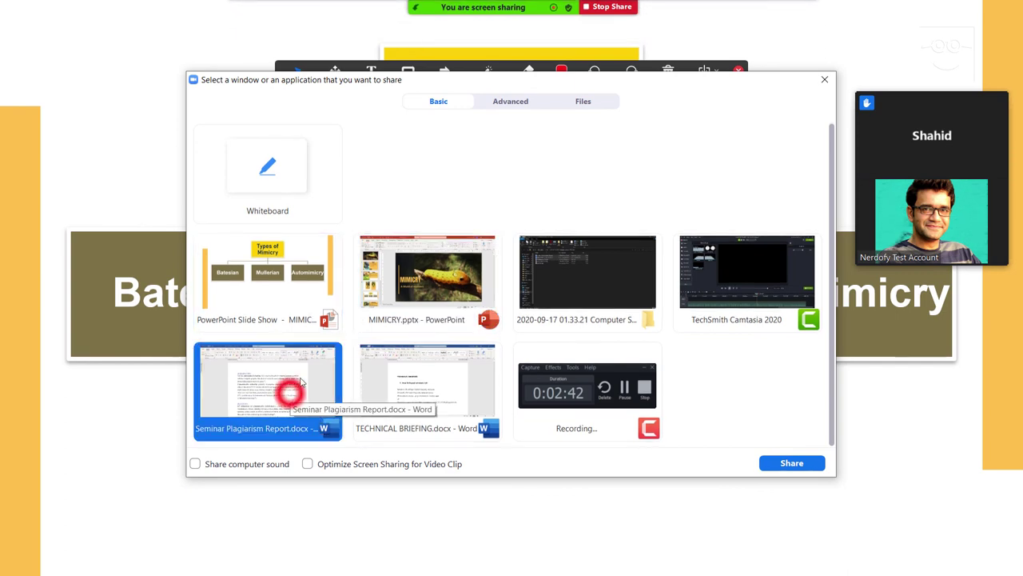
click(792, 463)
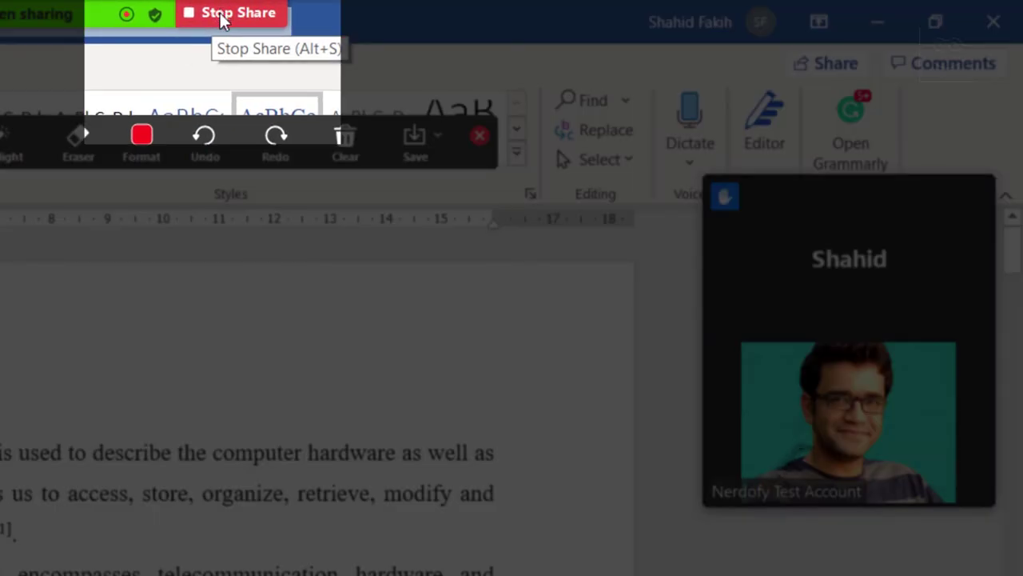
click(223, 15)
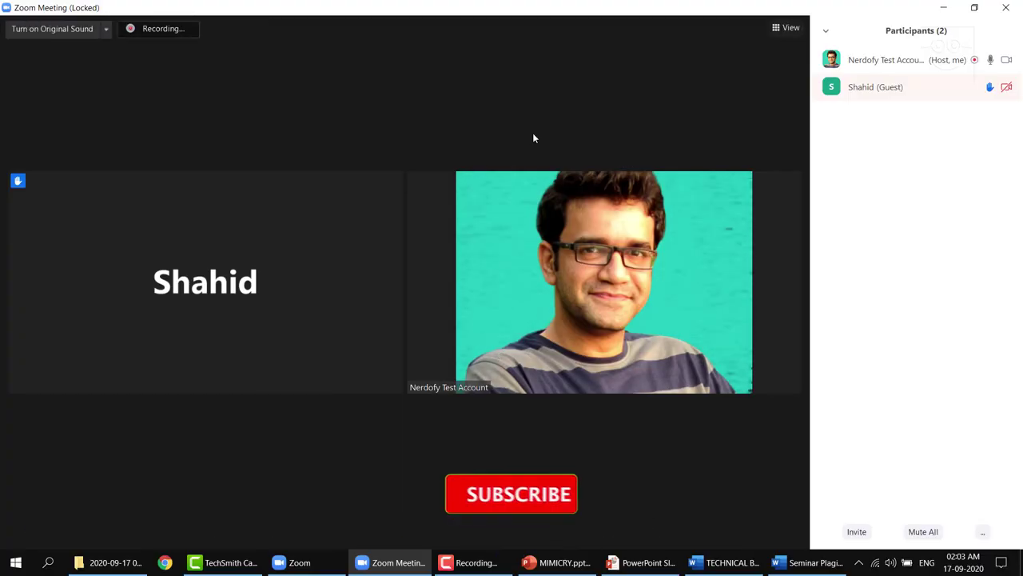
Lower the guest participant's raised hand in the Participants panel
mouse_move(994, 91)
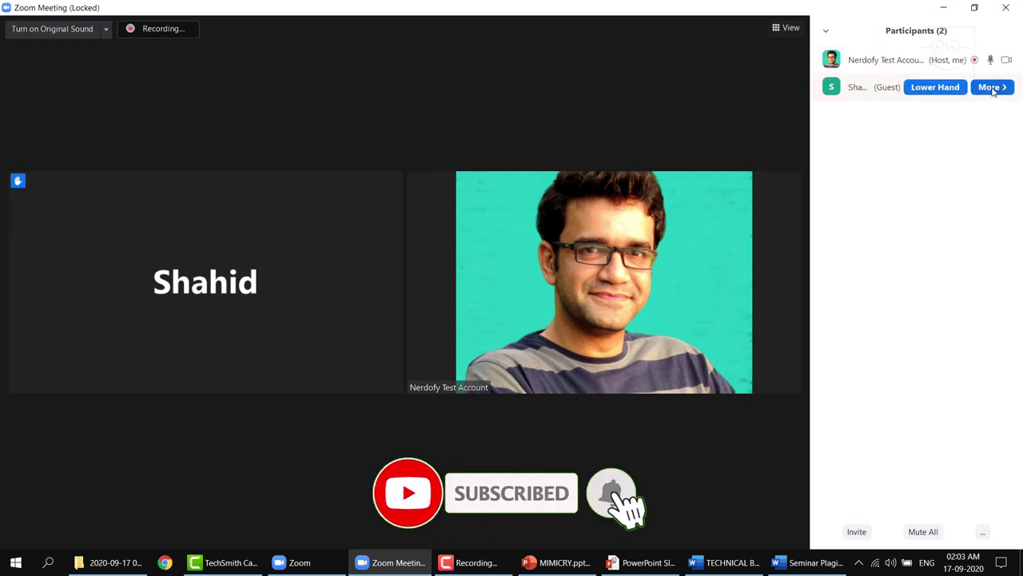
click(929, 87)
mouse_move(648, 135)
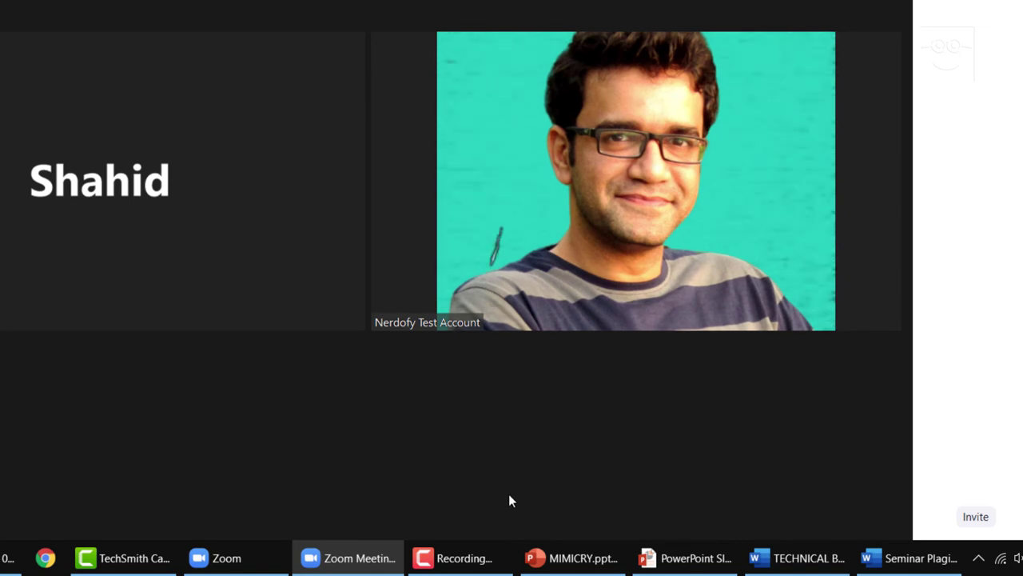
mouse_move(509, 504)
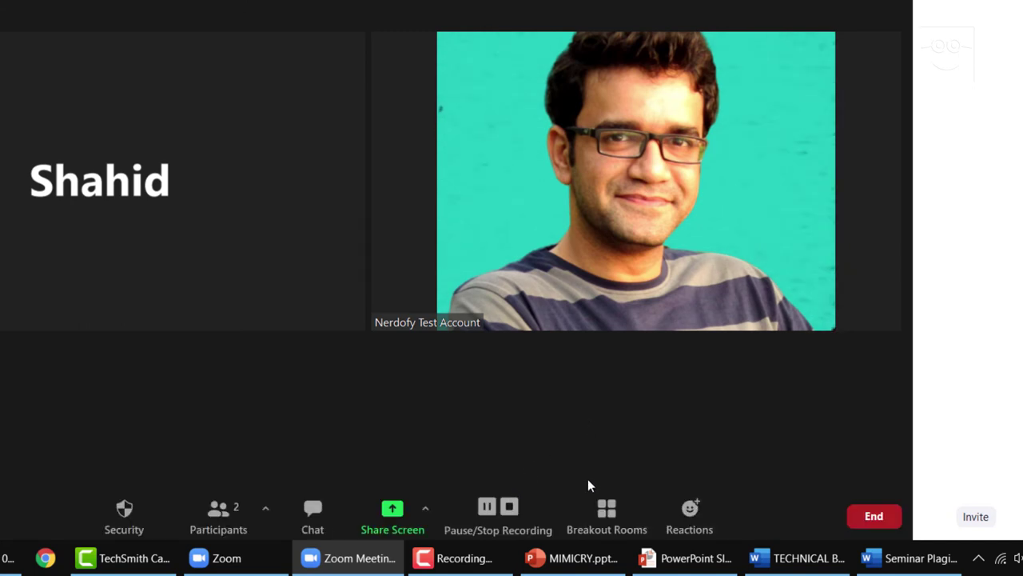
Open Breakout Rooms and close it without creating rooms, then show the emoji reactions
click(615, 519)
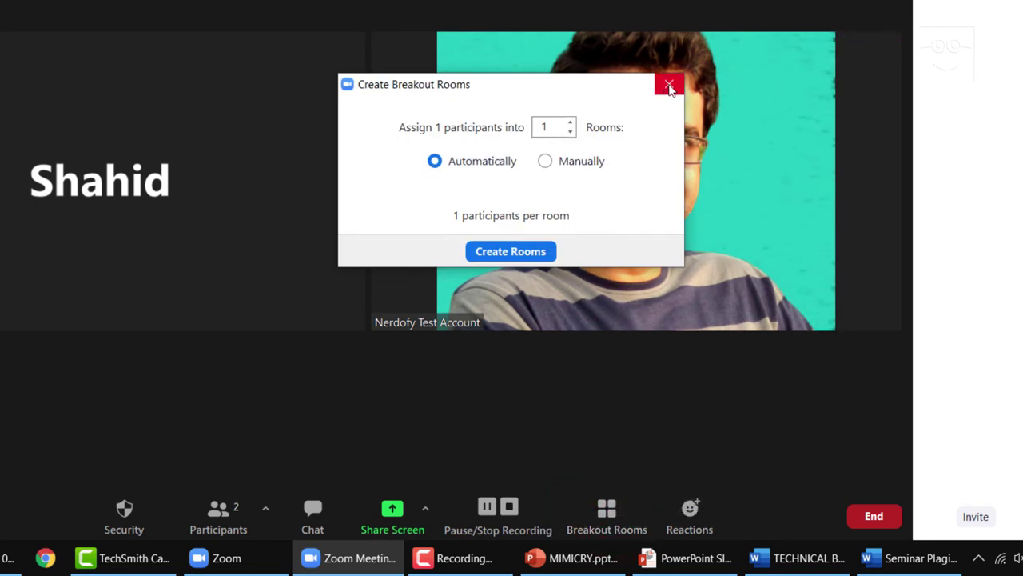
click(669, 84)
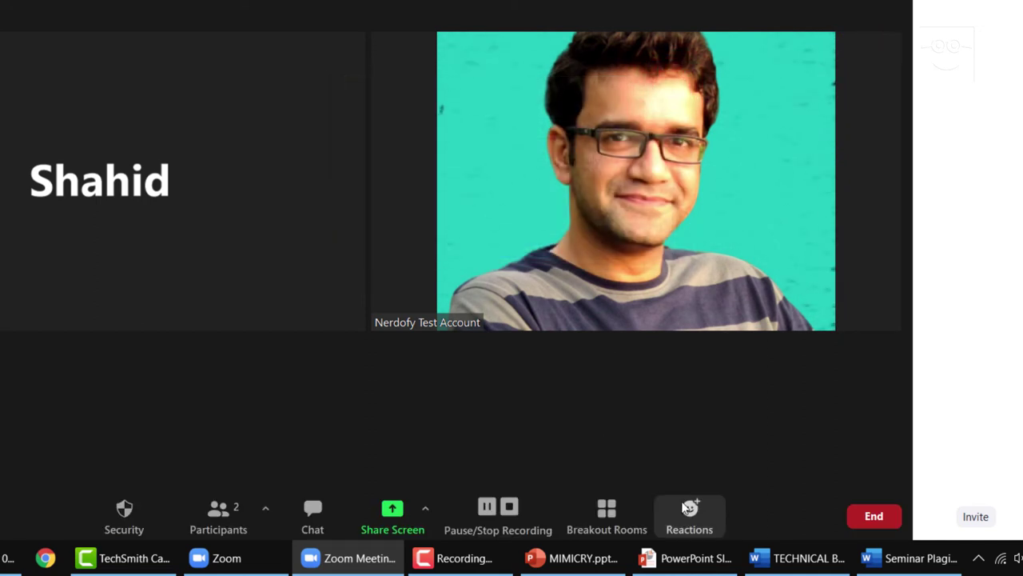
click(691, 513)
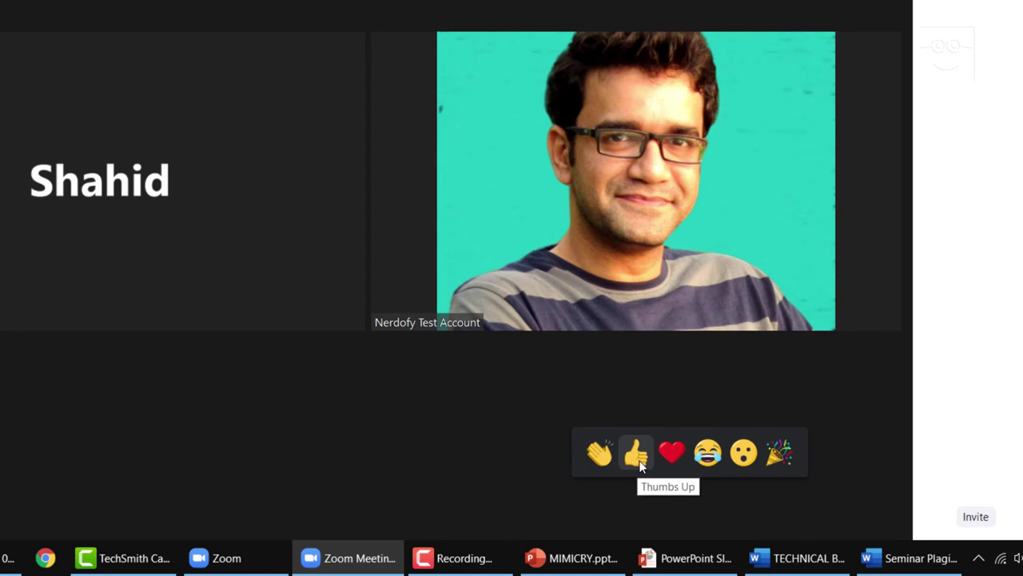
Send a thumbs-up reaction to the meeting and turn on Original Sound
click(639, 461)
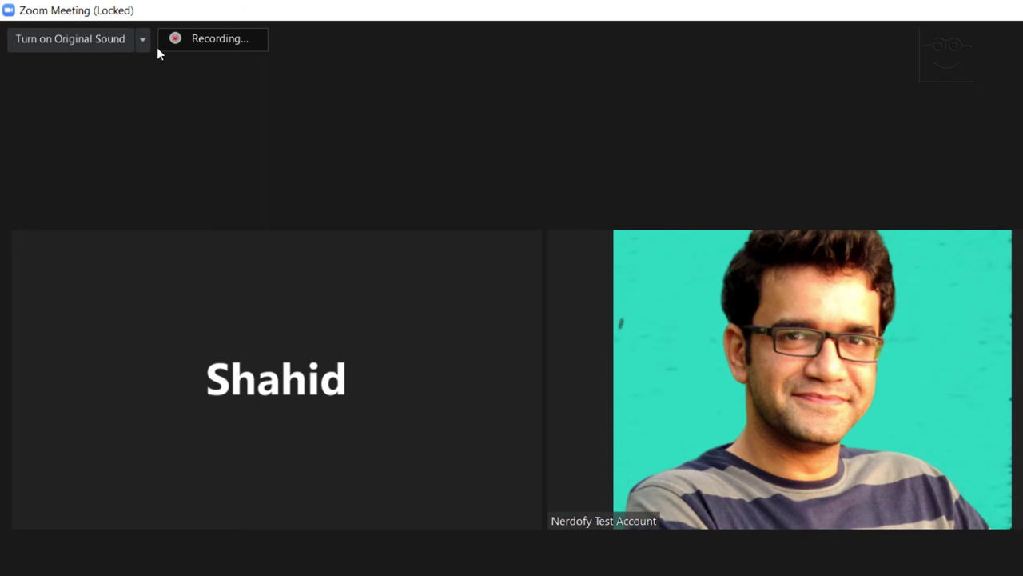
mouse_move(169, 117)
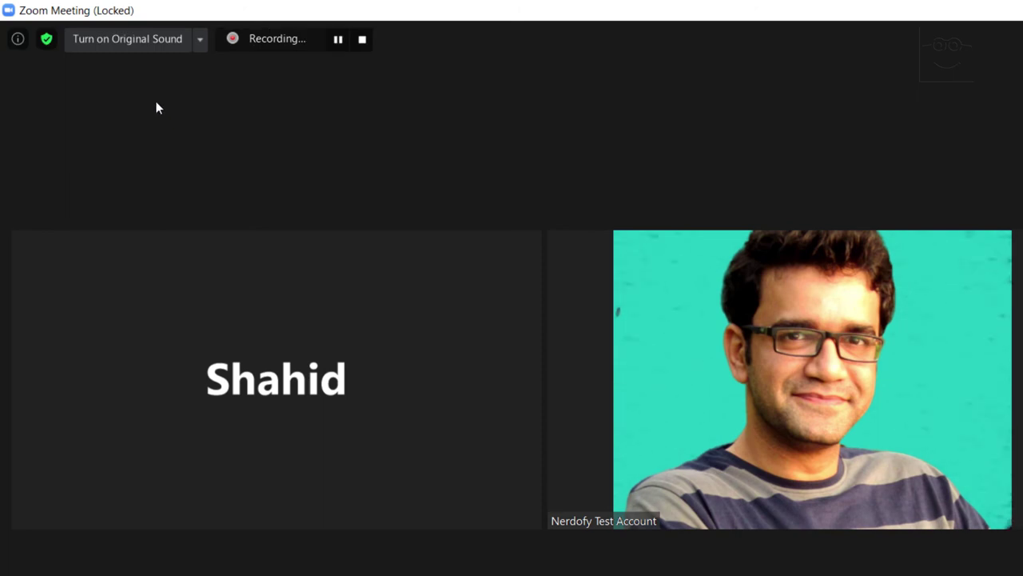
click(172, 39)
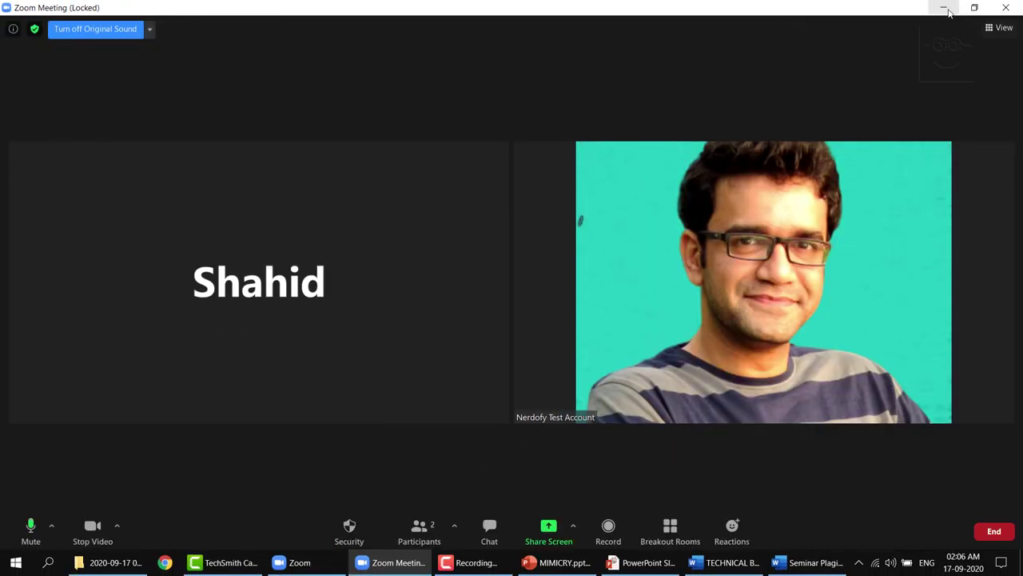
click(948, 10)
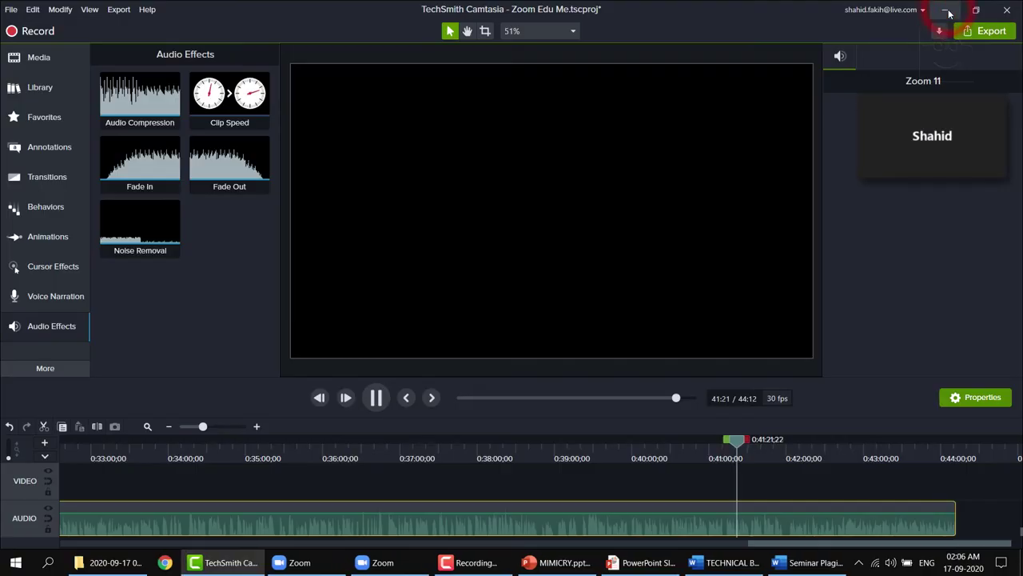
mouse_move(951, 137)
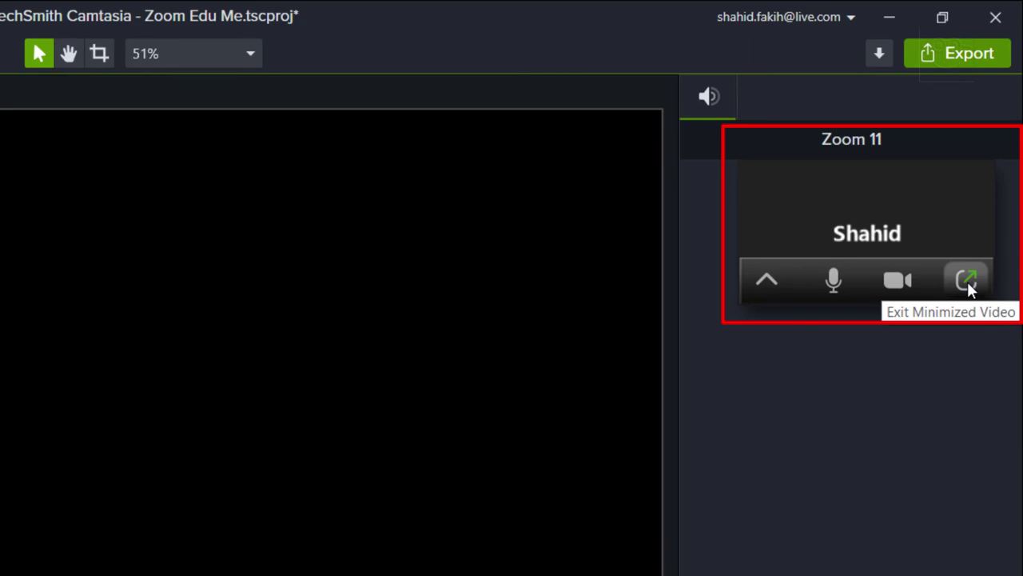
click(968, 281)
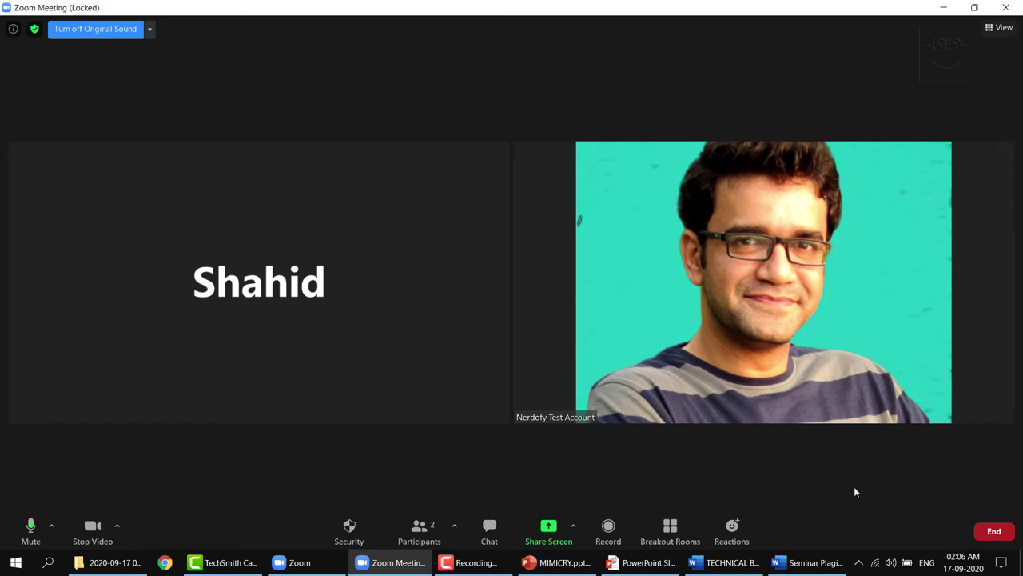
End the meeting for all participants
click(996, 532)
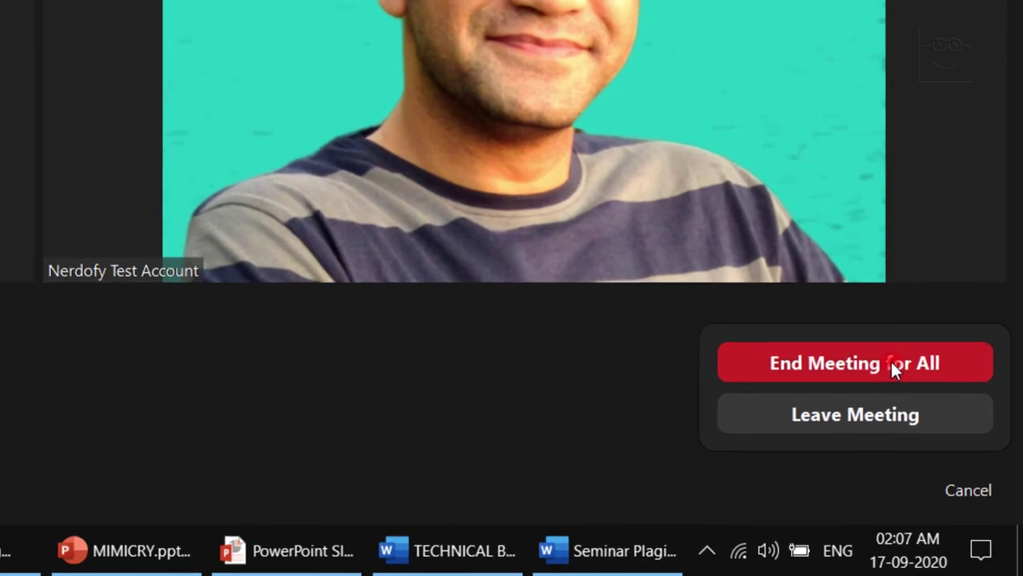
click(954, 466)
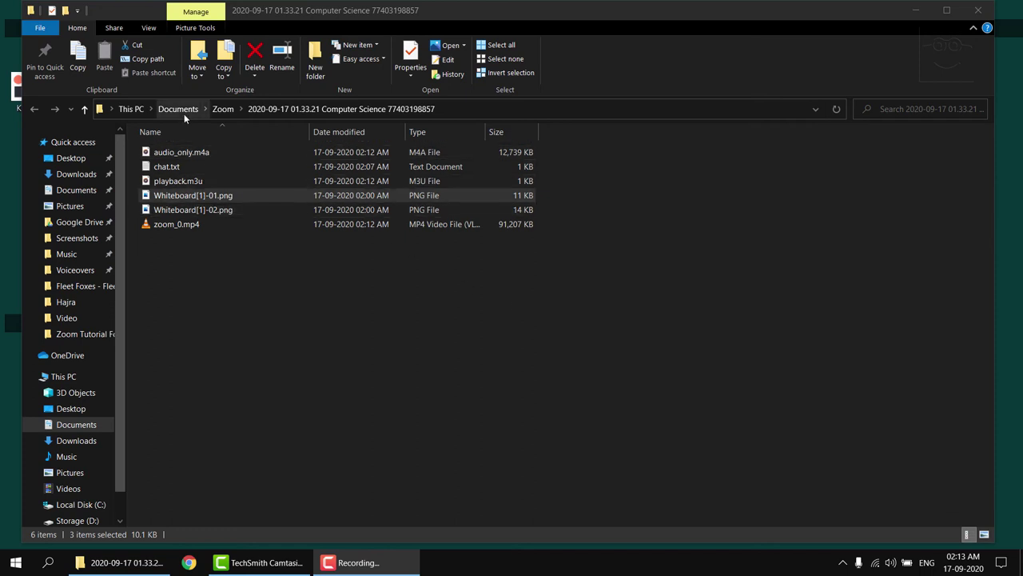
Deselect the recording files in the File Explorer list
click(339, 279)
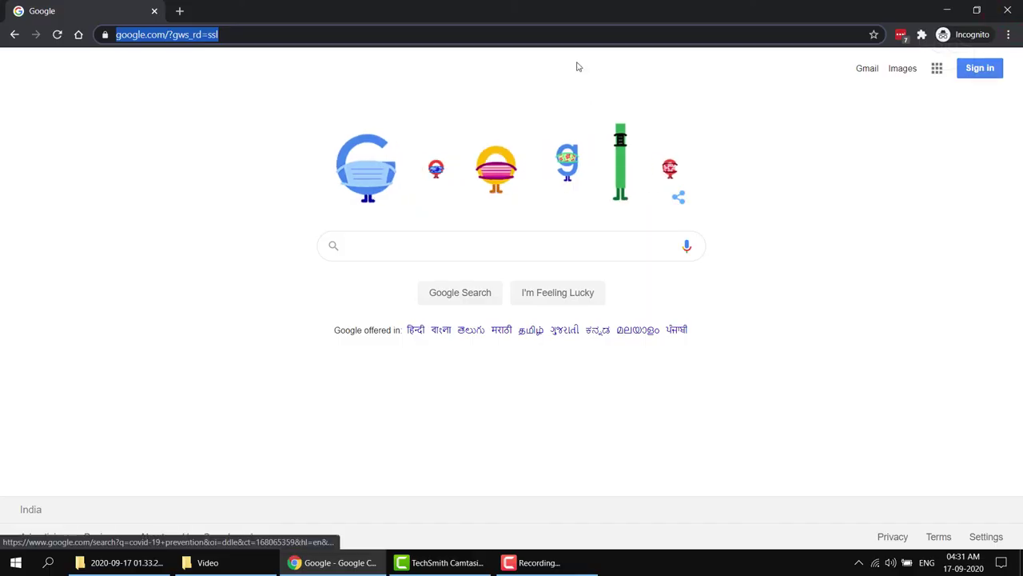
Enter the web address krisp.ai in Chrome's address bar
click(579, 64)
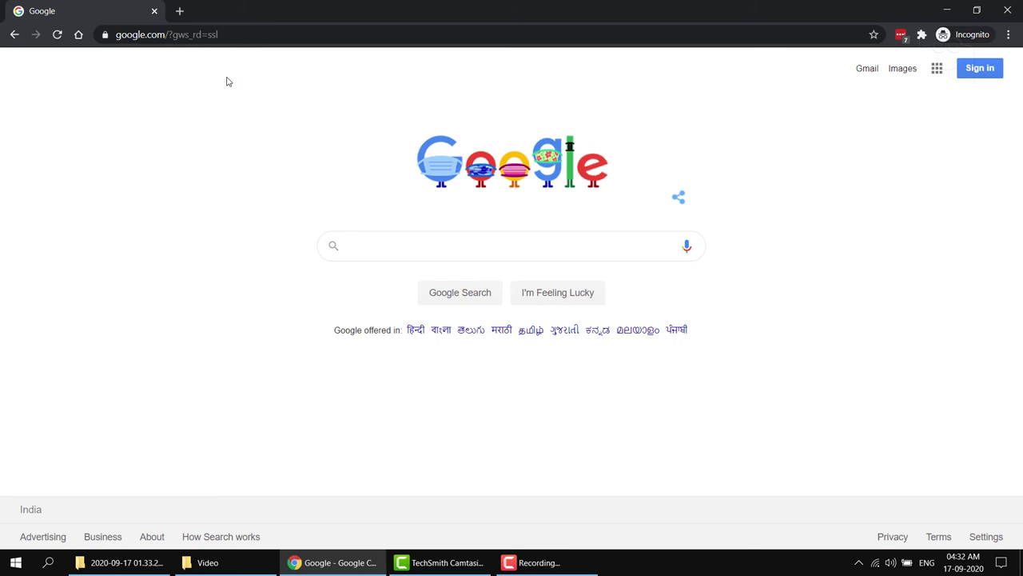
click(230, 40)
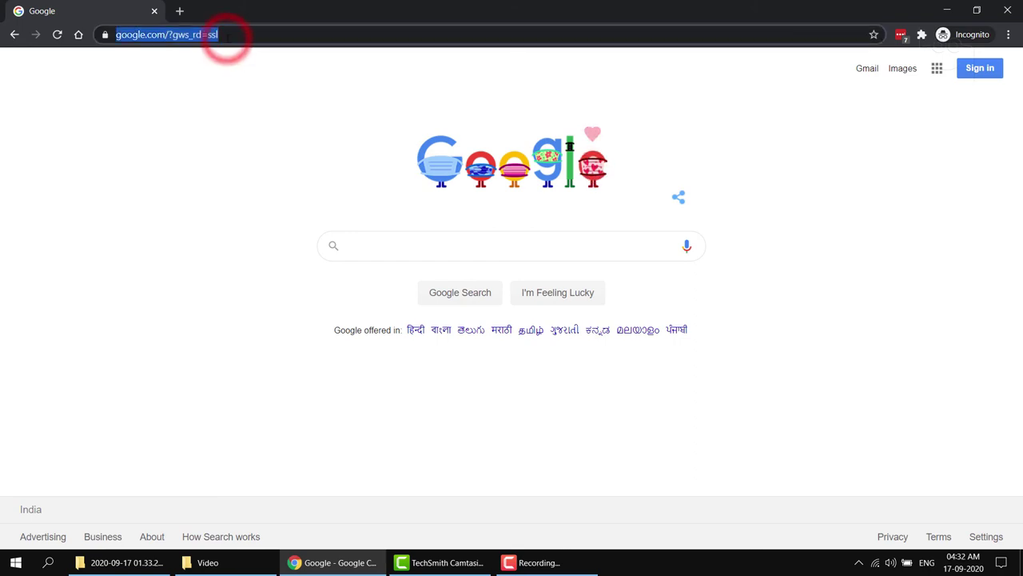
text(krisp)
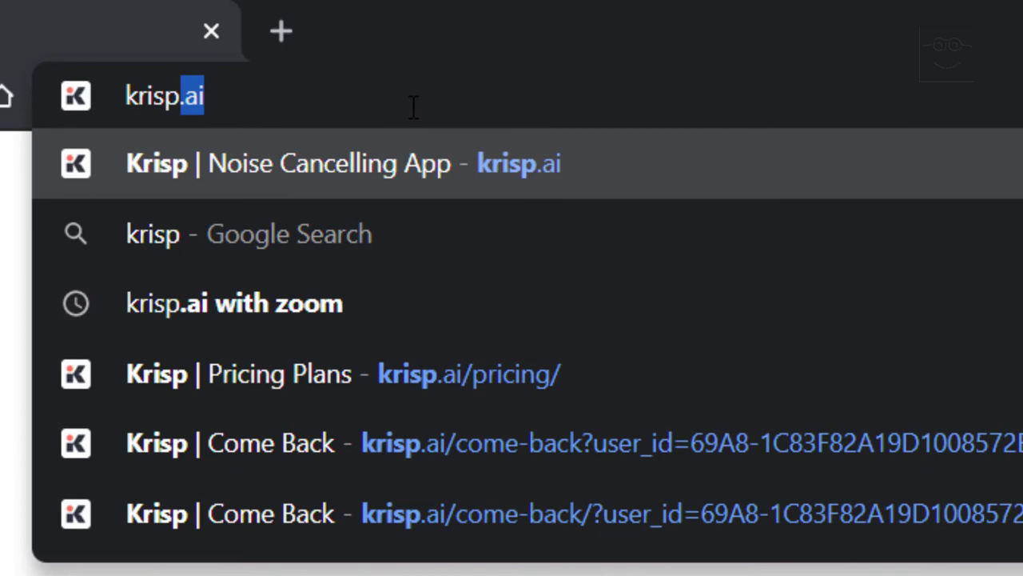
text(.a)
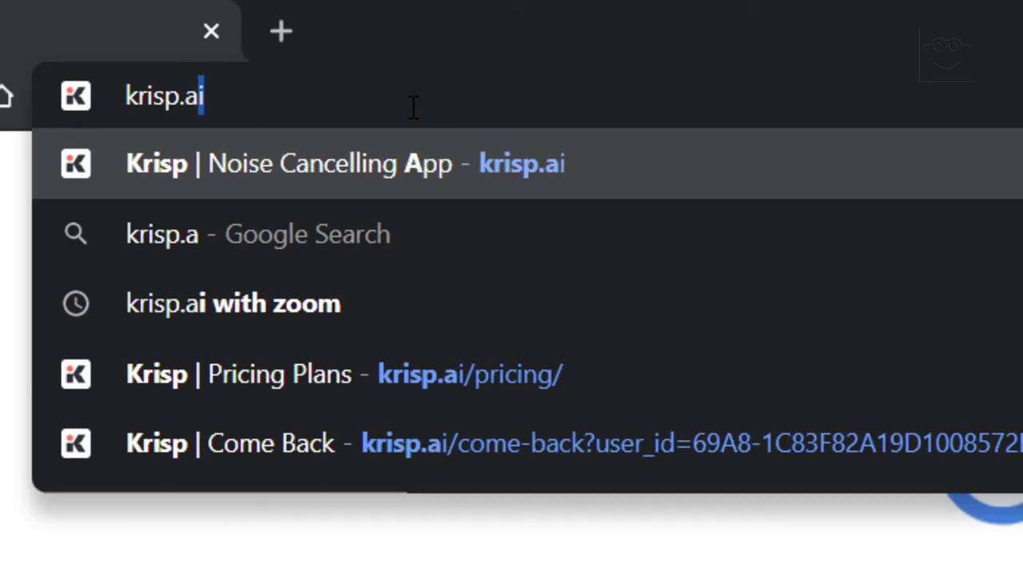
text(i)
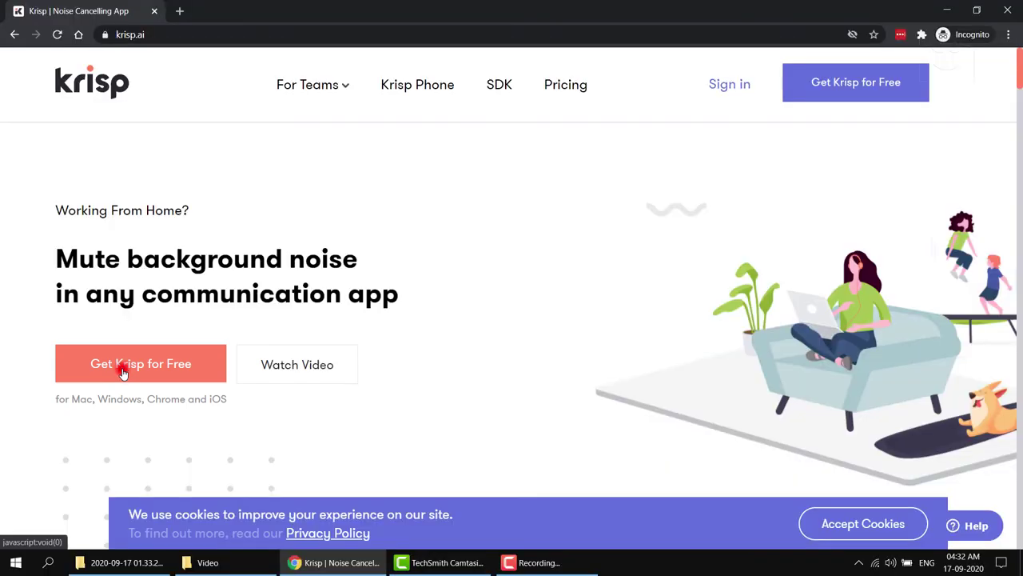
Download the free Krisp Windows installer (krisp-v1.18.8-x64.msi) from krisp.ai and open it
click(122, 374)
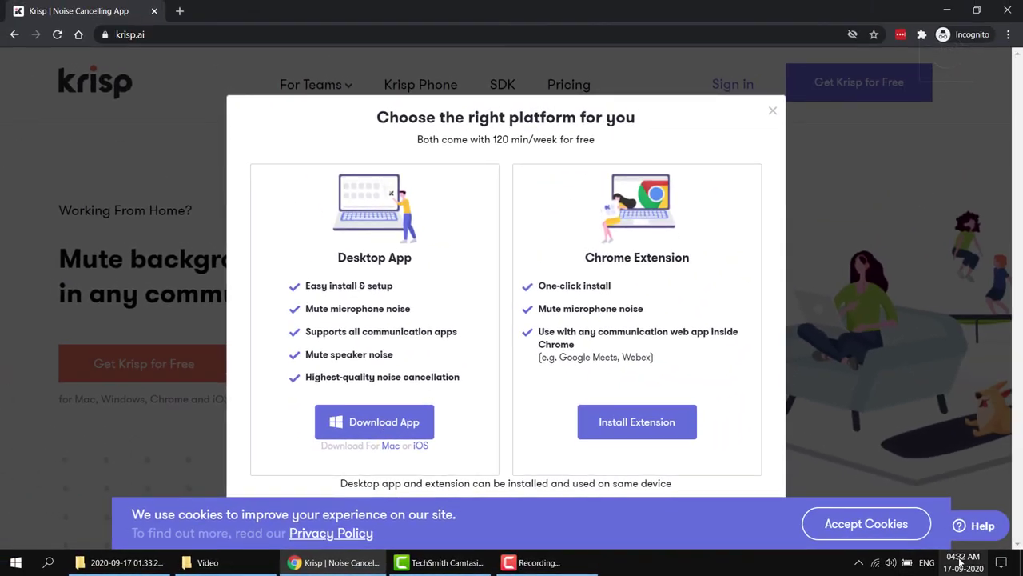
click(403, 428)
click(666, 354)
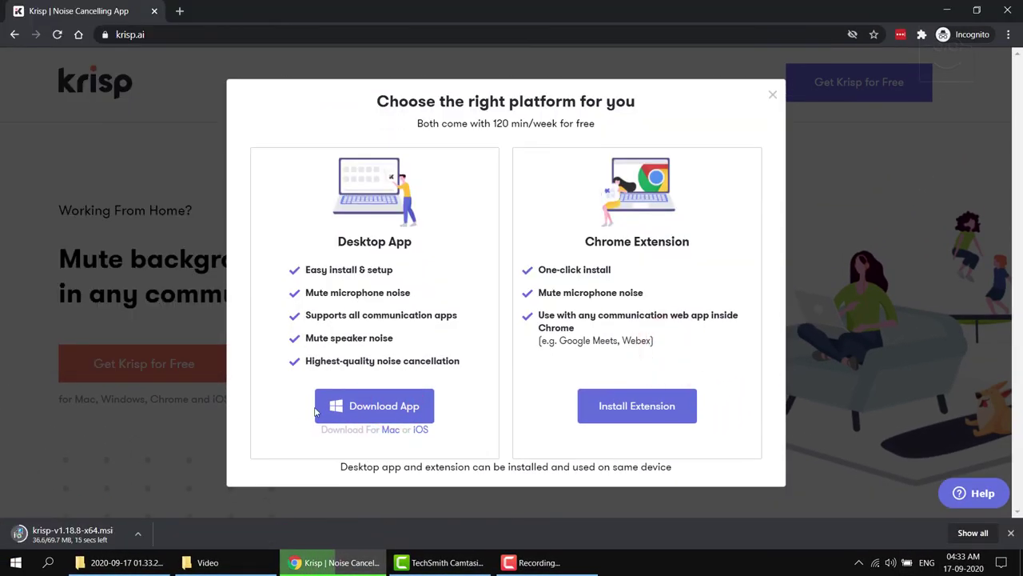
click(80, 533)
Complete the Krisp Setup wizard so the Krisp app launches with its sign-in options
click(572, 387)
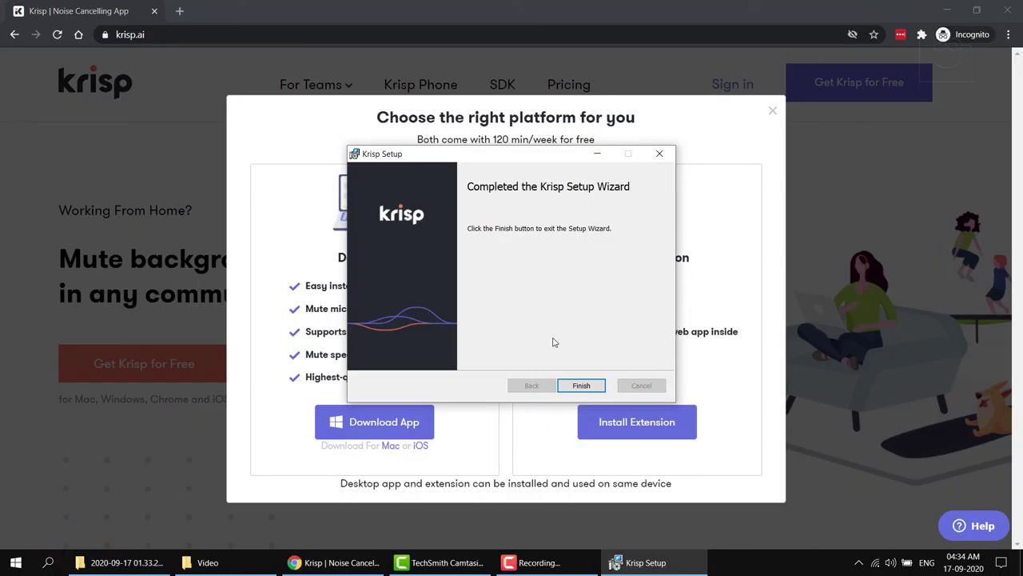
click(582, 385)
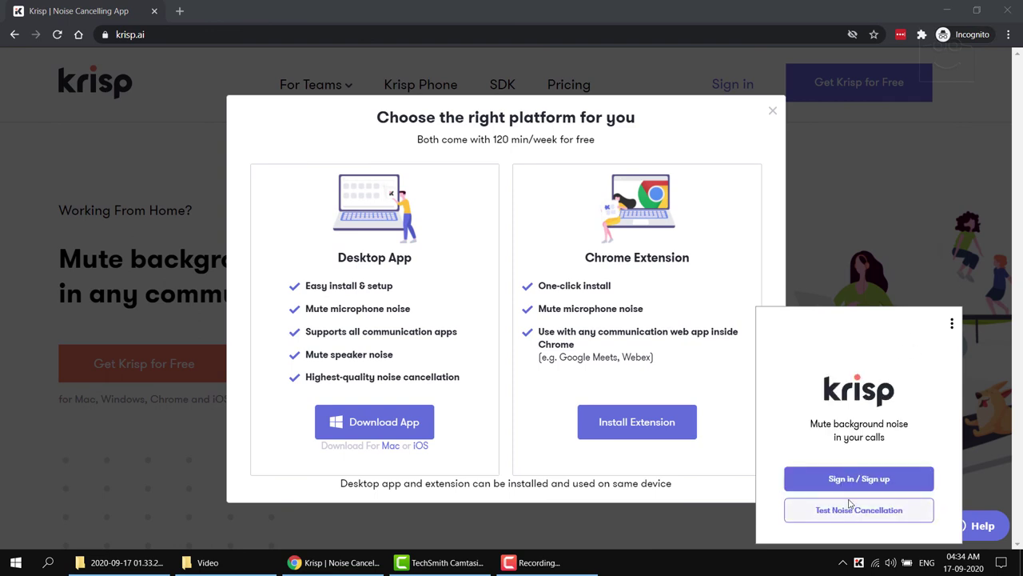
Start Krisp sign-in and submit your email address in the Your email field
click(859, 480)
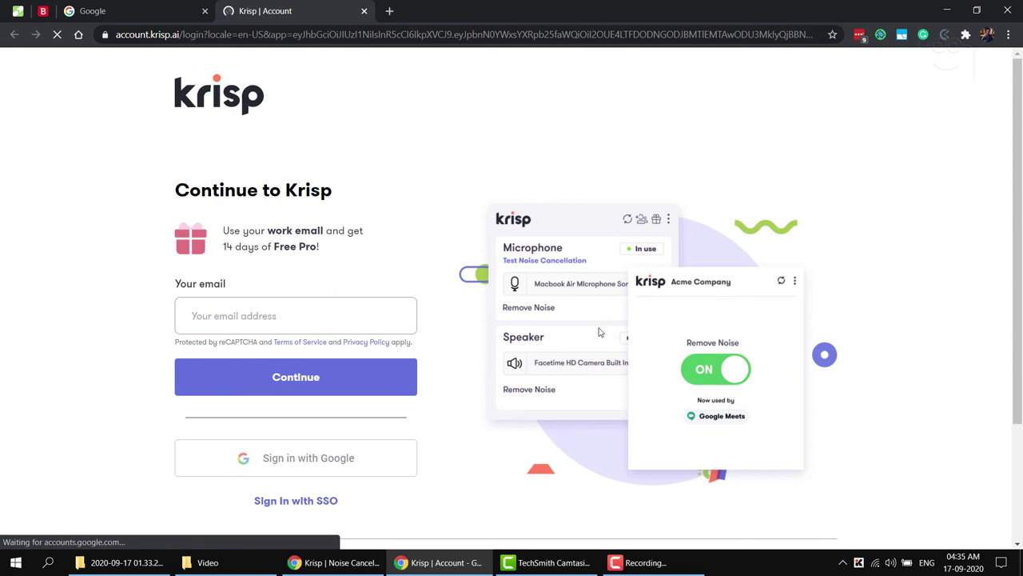
click(233, 312)
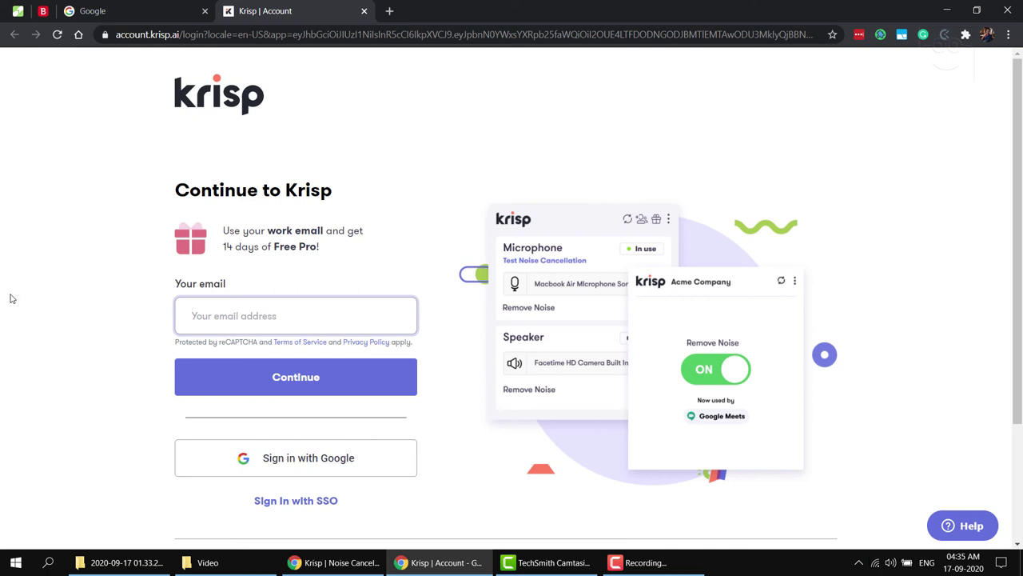
click(124, 278)
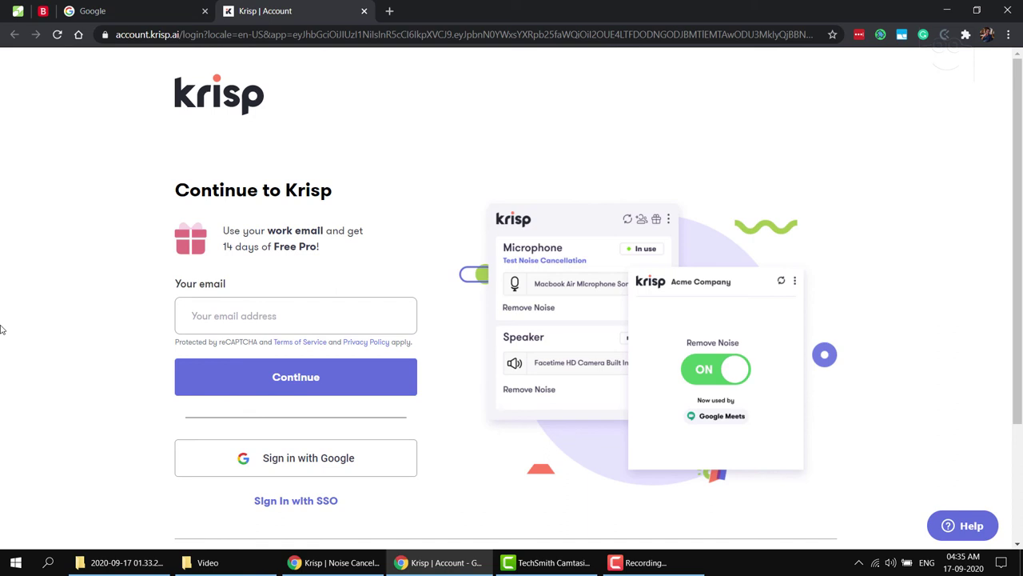
click(298, 317)
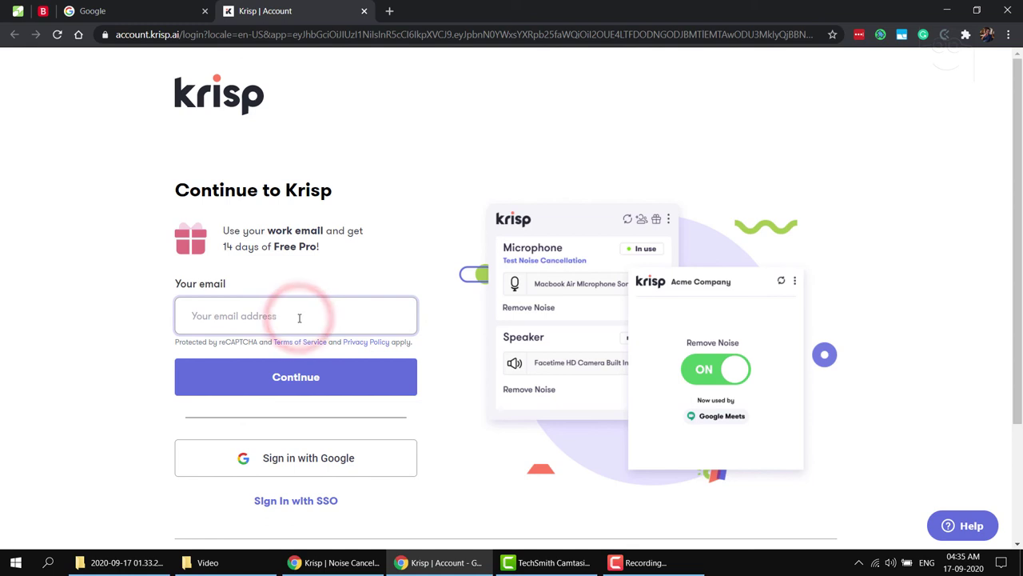
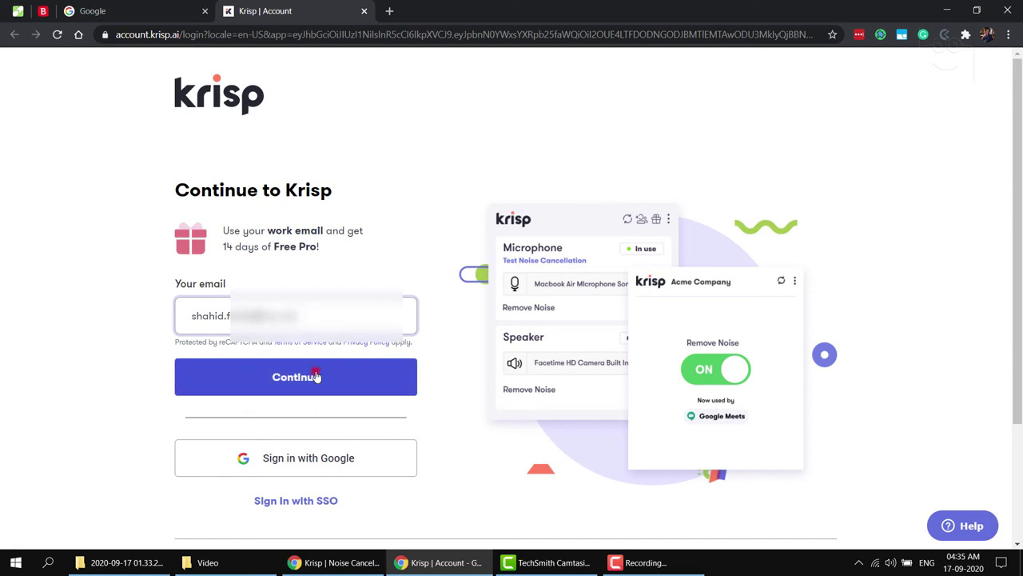
click(316, 376)
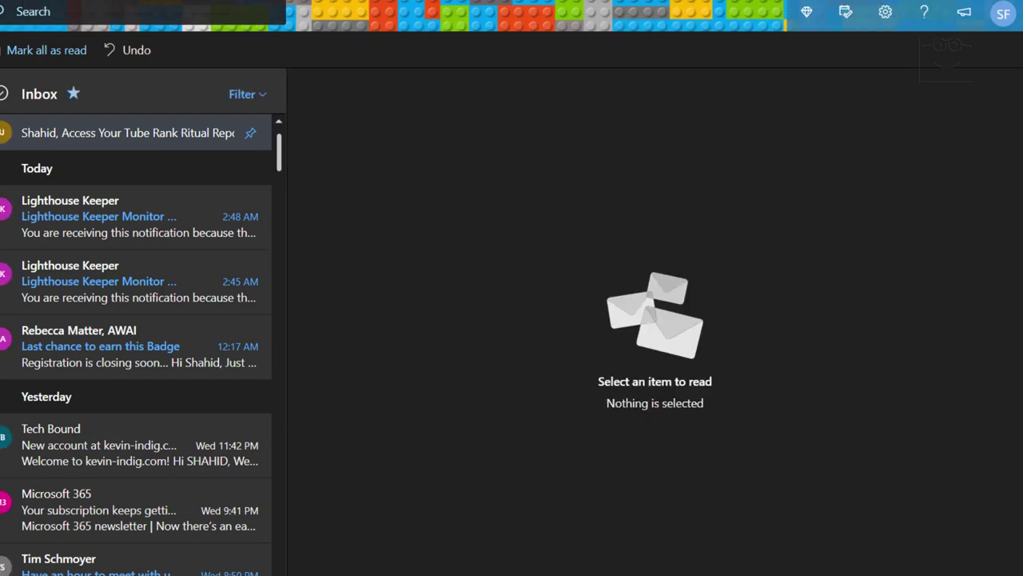
Open the Krisp verification email in Outlook's Junk Email folder and select its confirmation code
click(1, 216)
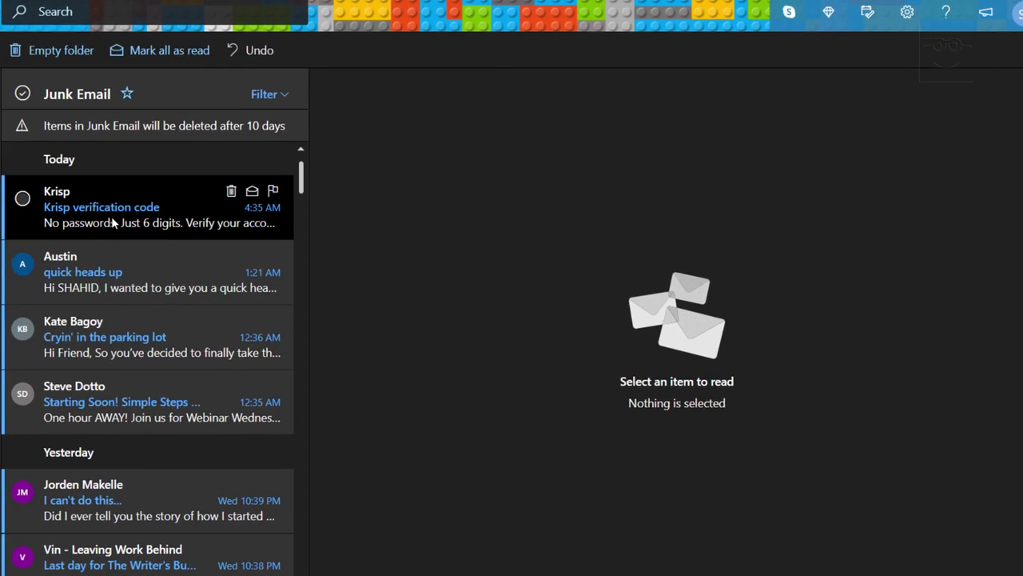
click(112, 215)
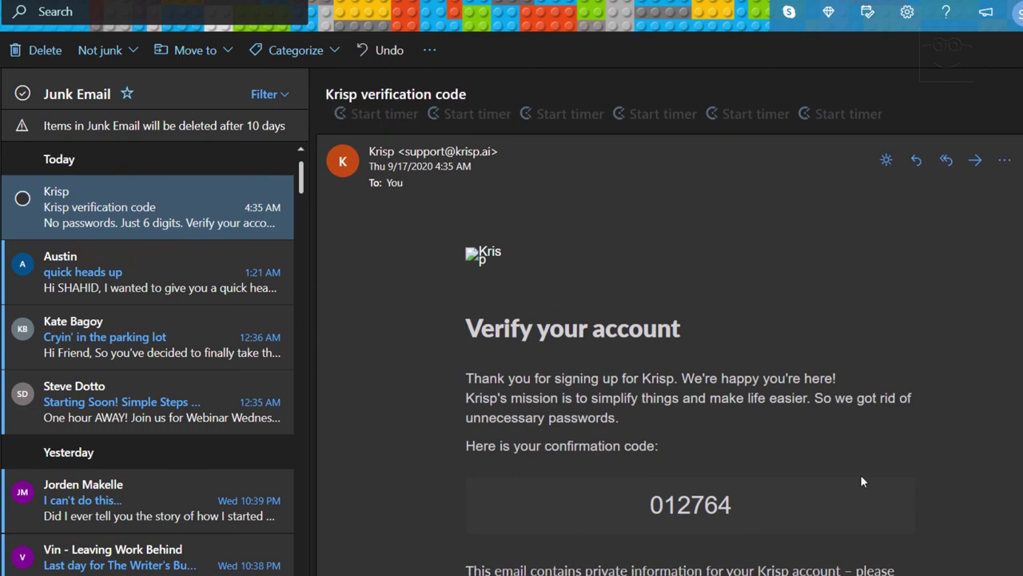
scroll(714, 463, down, 4)
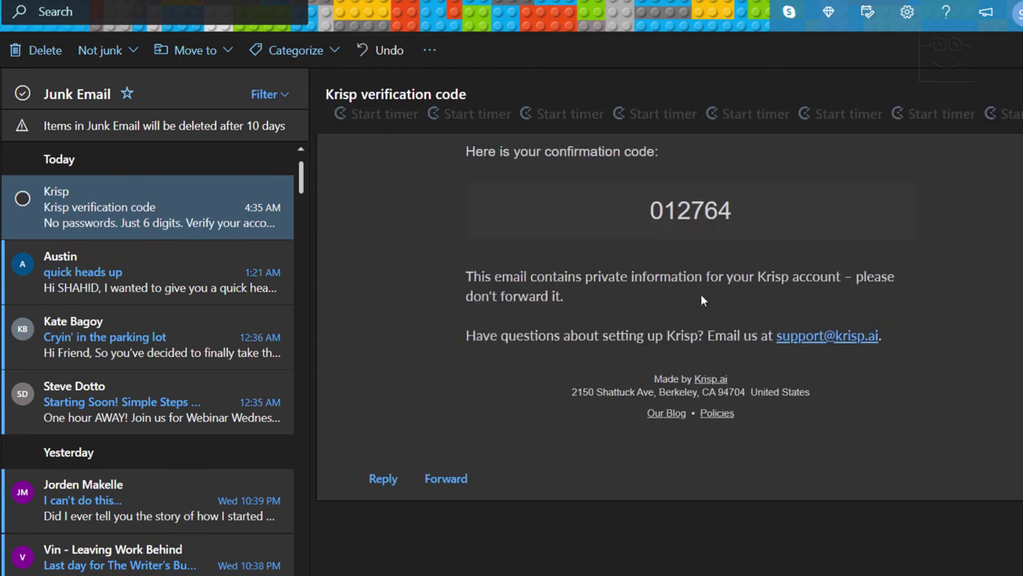
scroll(699, 302, up, 2)
drag(647, 374, 729, 376)
key(ctrl+c)
Paste the emailed 6-digit code into the verification boxes on account.krisp.ai to sign in
click(298, 7)
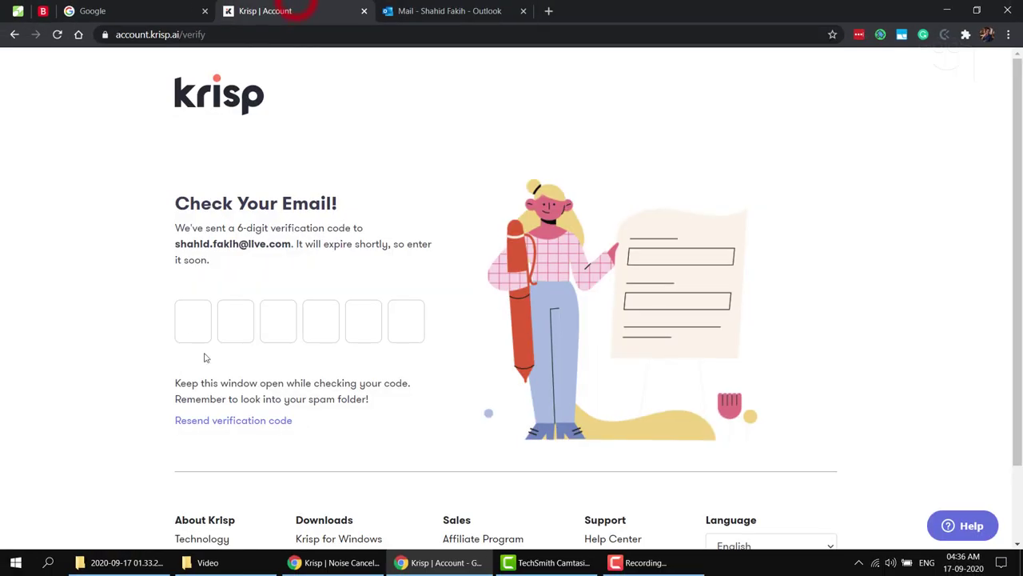
click(192, 320)
key(ctrl+v)
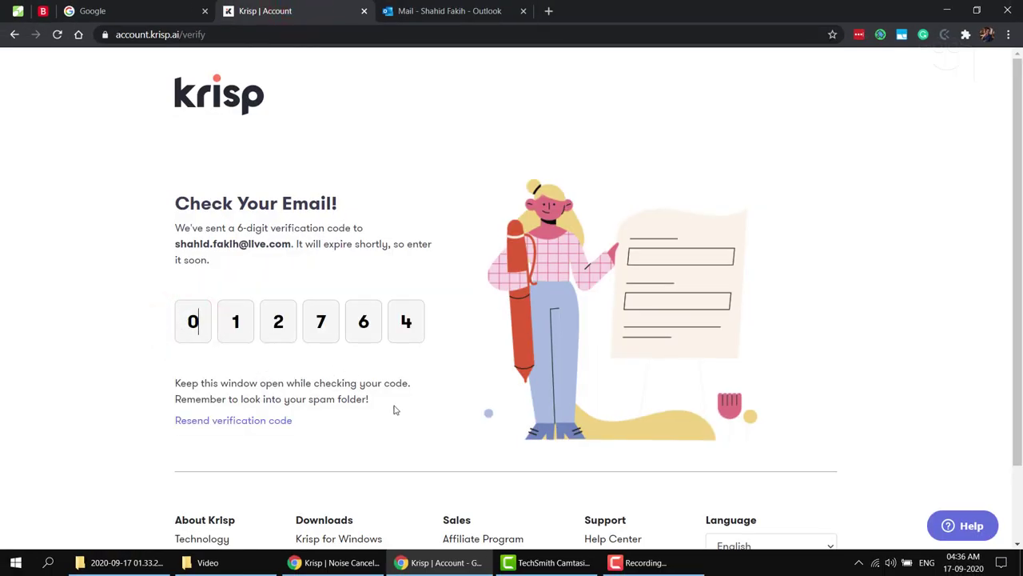
click(405, 421)
click(413, 318)
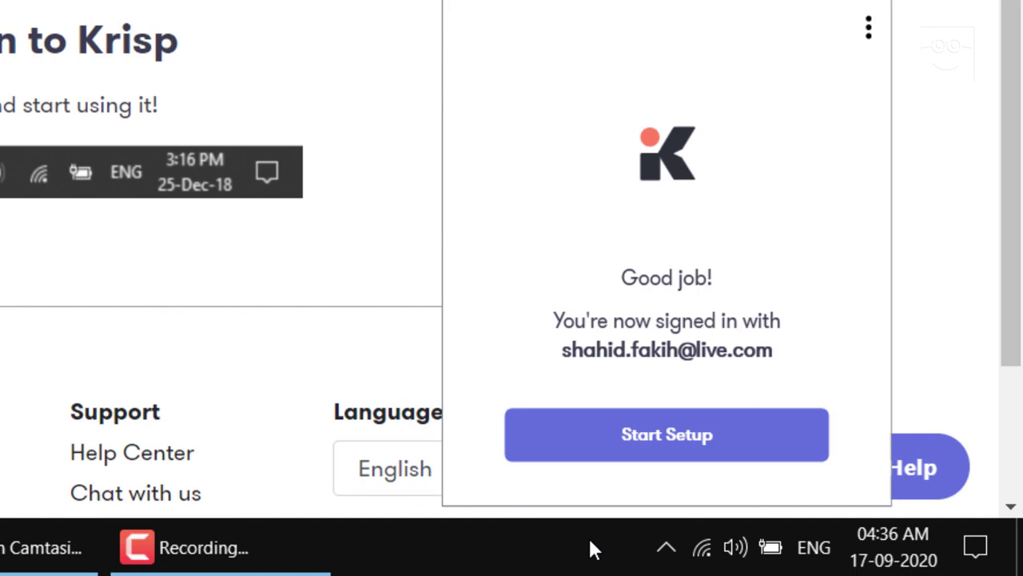
Run Krisp's Start Setup, choose Zoom as the app, and finish the walkthrough
click(667, 447)
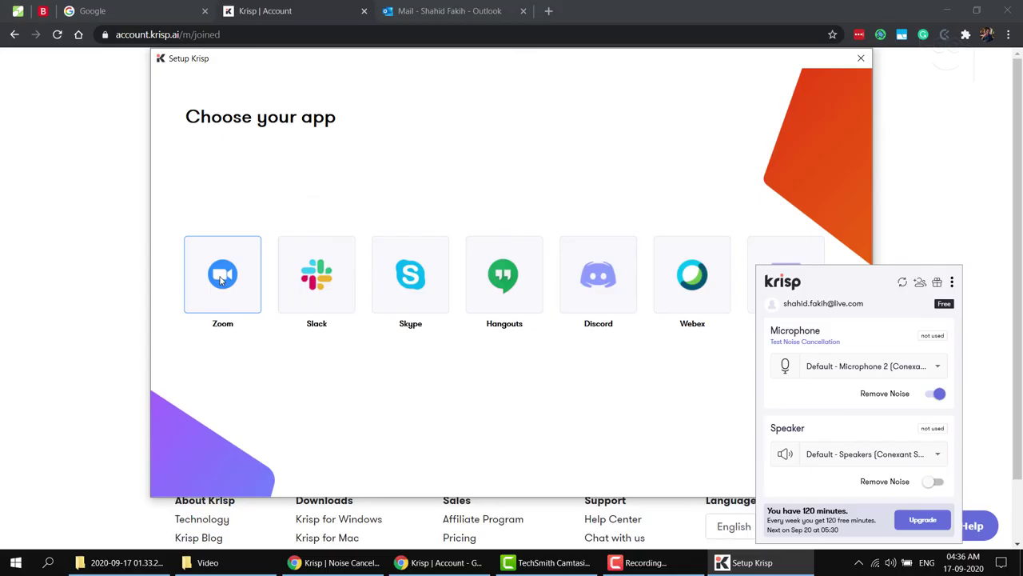
click(221, 278)
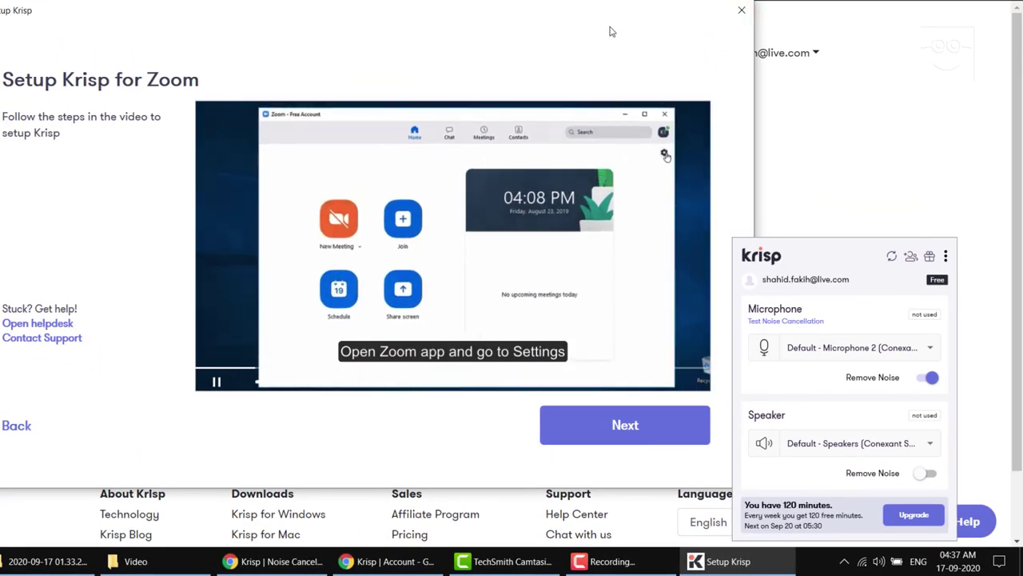
click(601, 428)
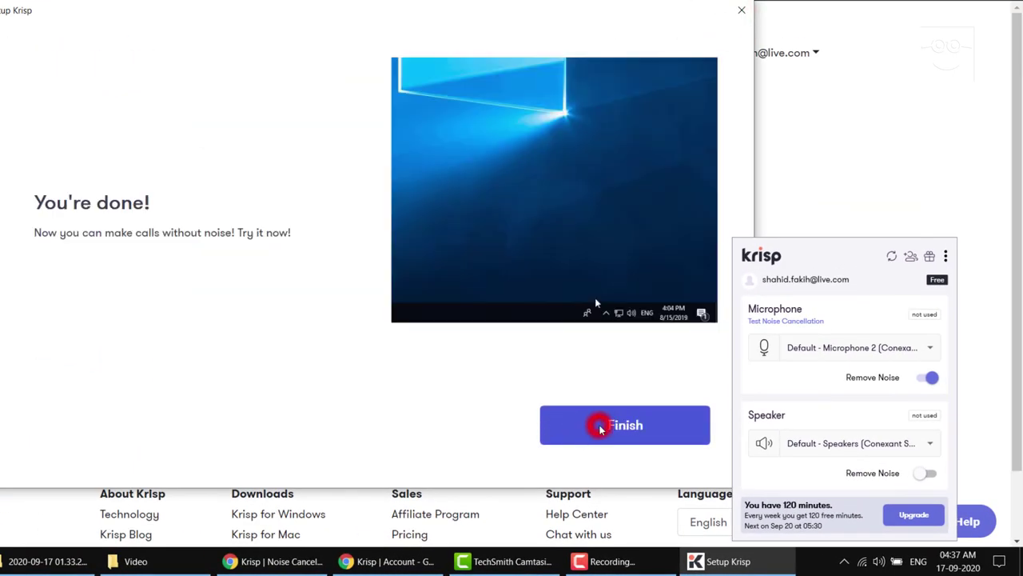
click(601, 428)
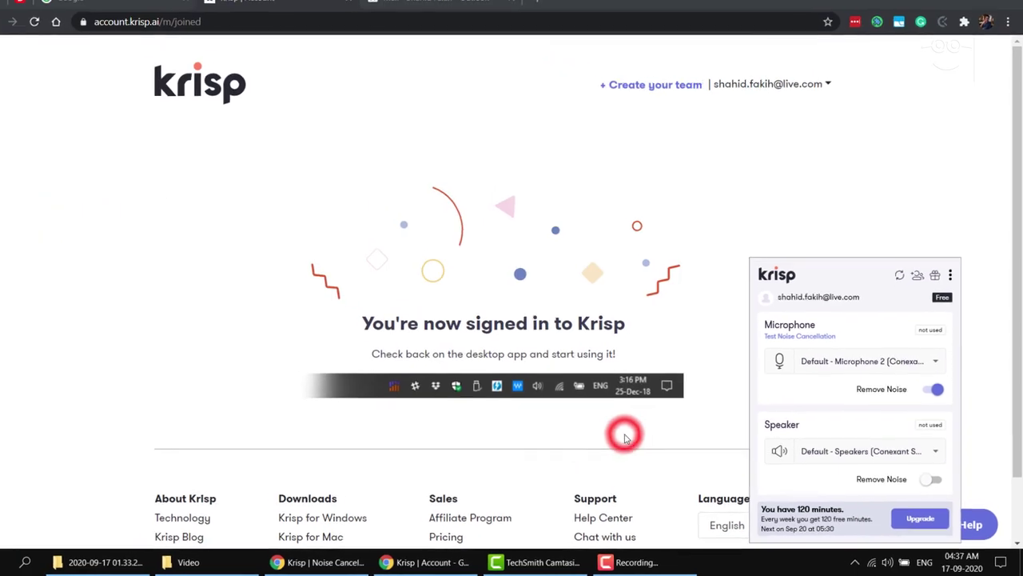
Launch Zoom through Windows search and go to Settings > Audio from the profile menu
click(600, 424)
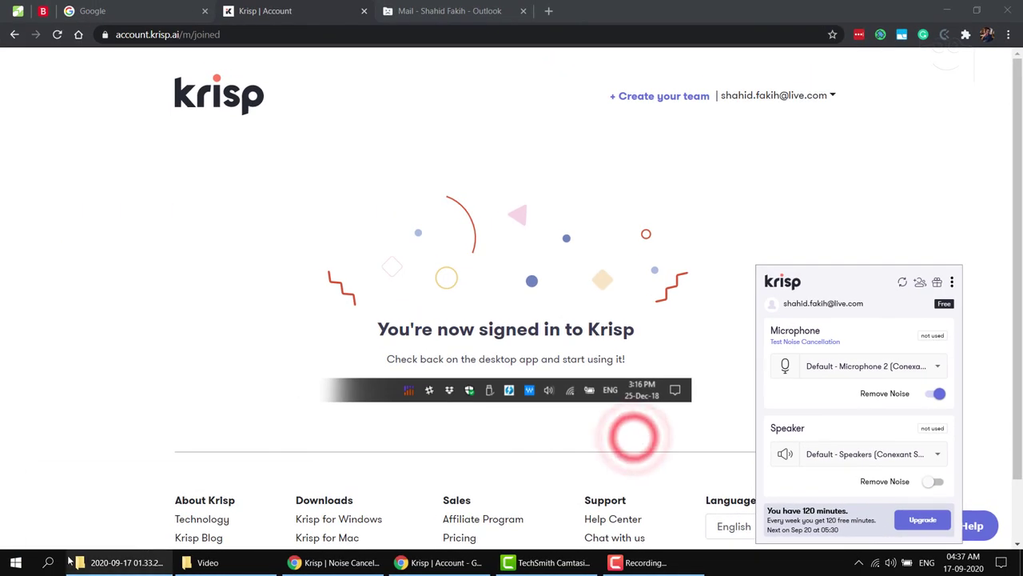
click(48, 562)
text(zo)
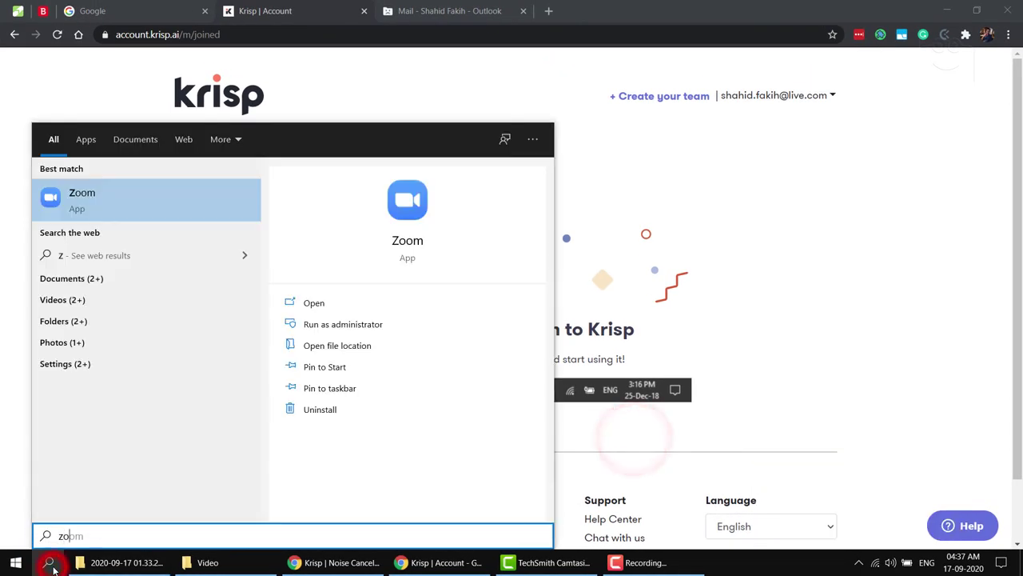
click(103, 201)
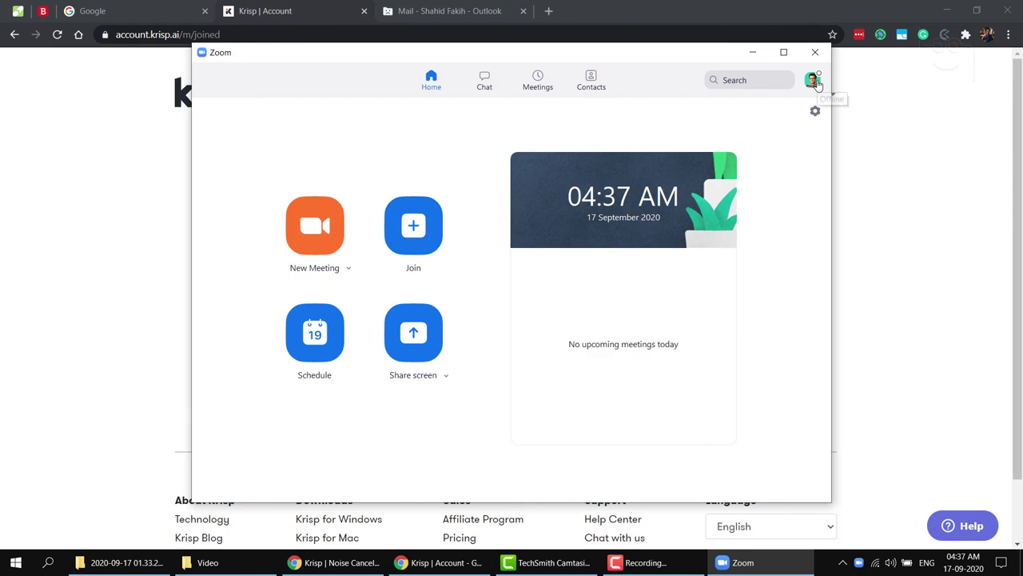
click(813, 80)
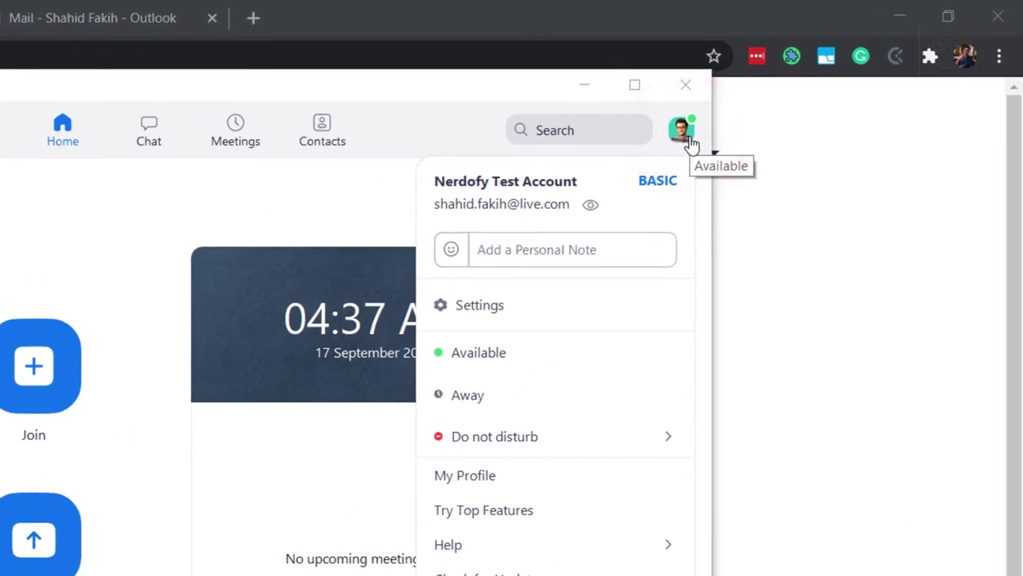
click(474, 305)
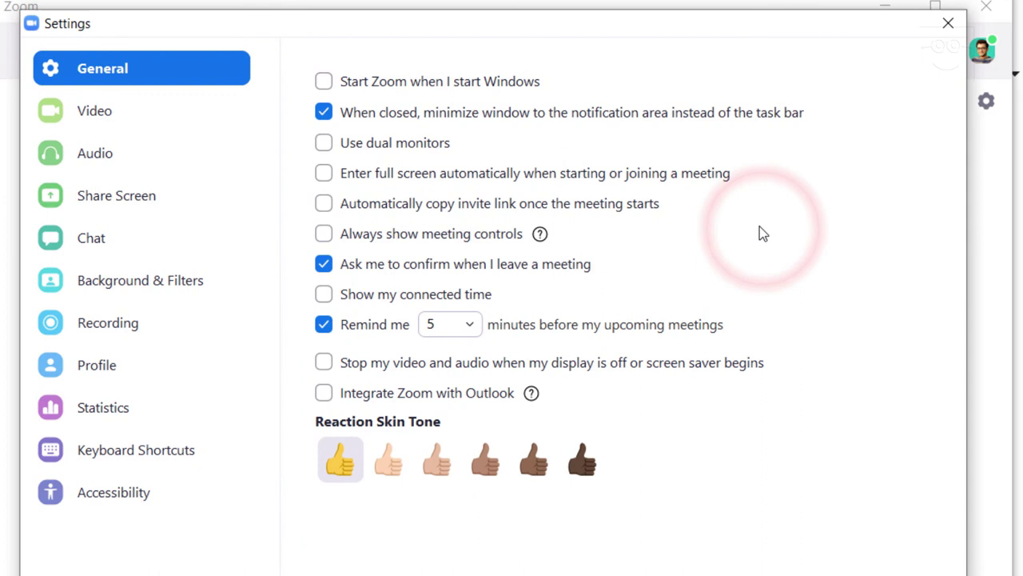
click(197, 151)
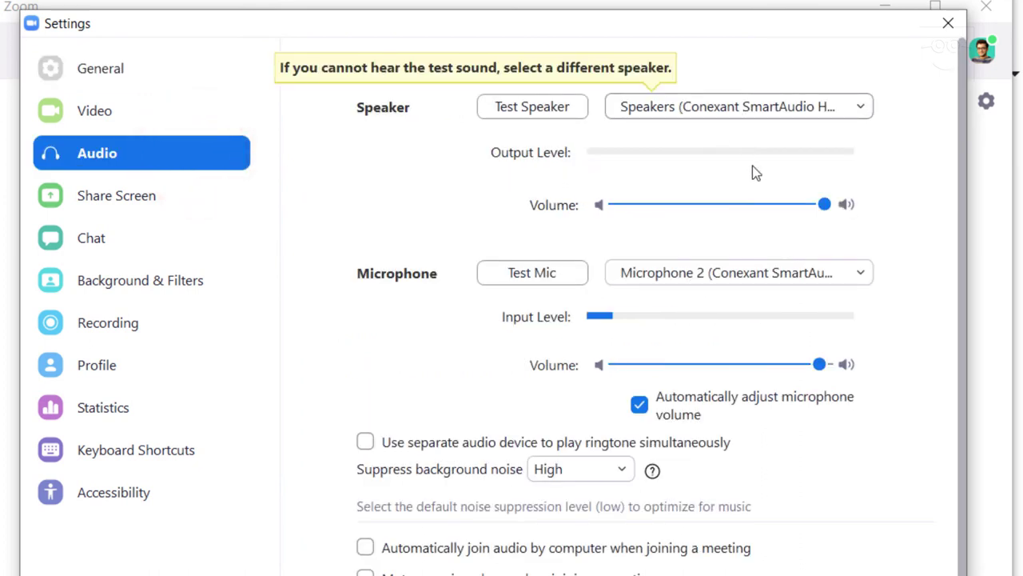
Set Zoom's microphone to Krisp Microphone, disable auto volume adjustment, set suppression to Low, and close Settings
click(765, 270)
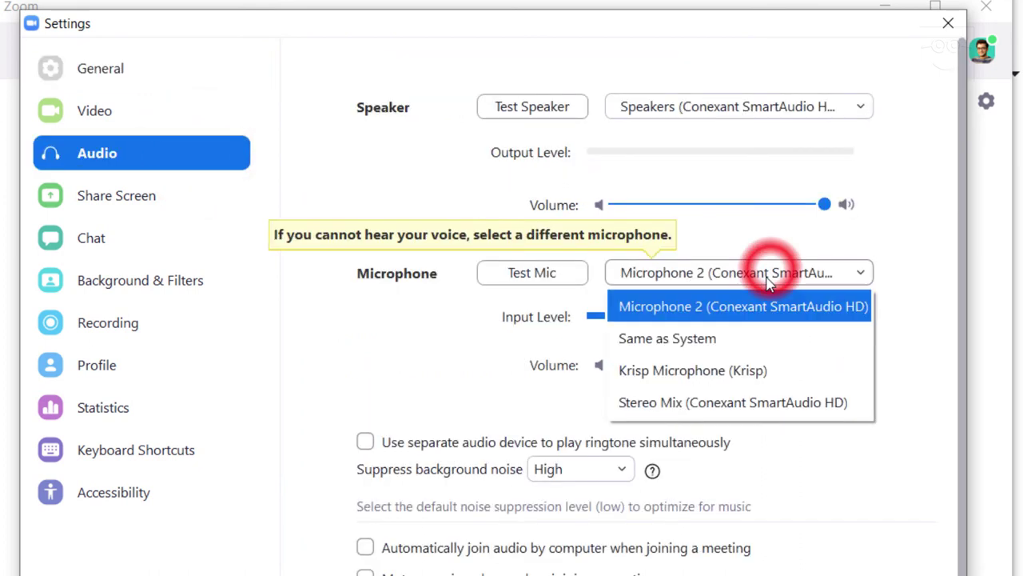
click(712, 372)
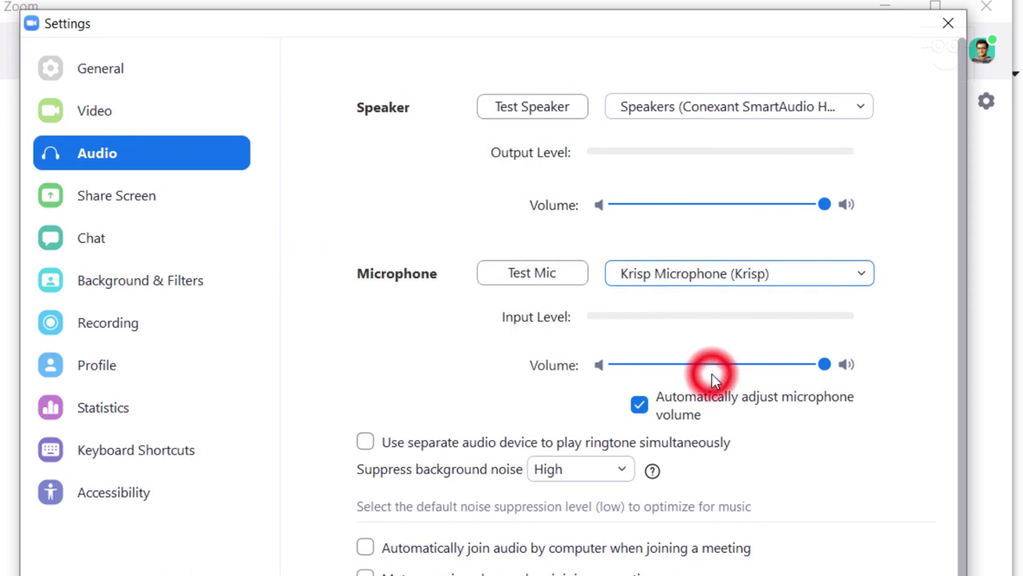
click(641, 408)
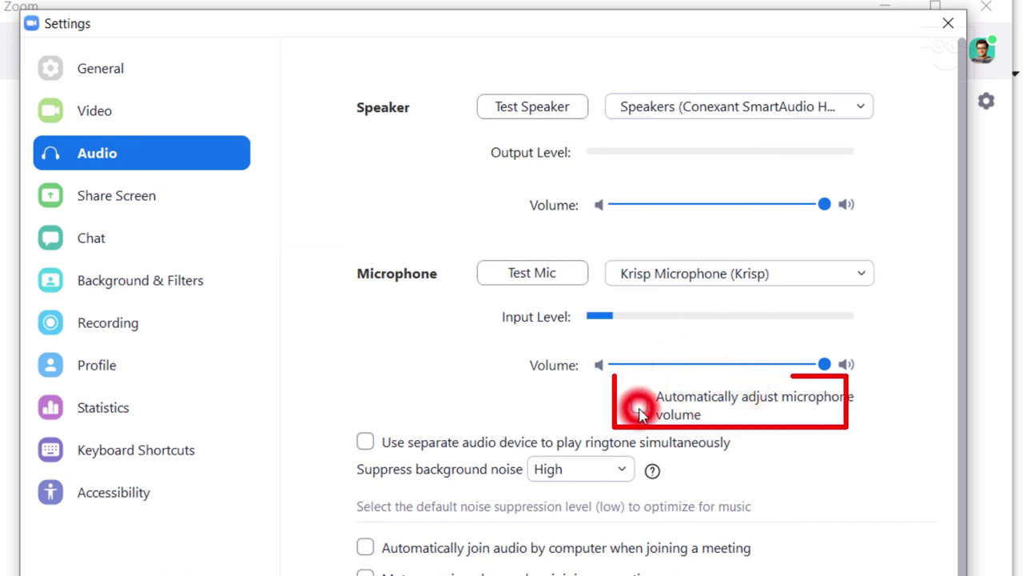
click(591, 471)
click(584, 529)
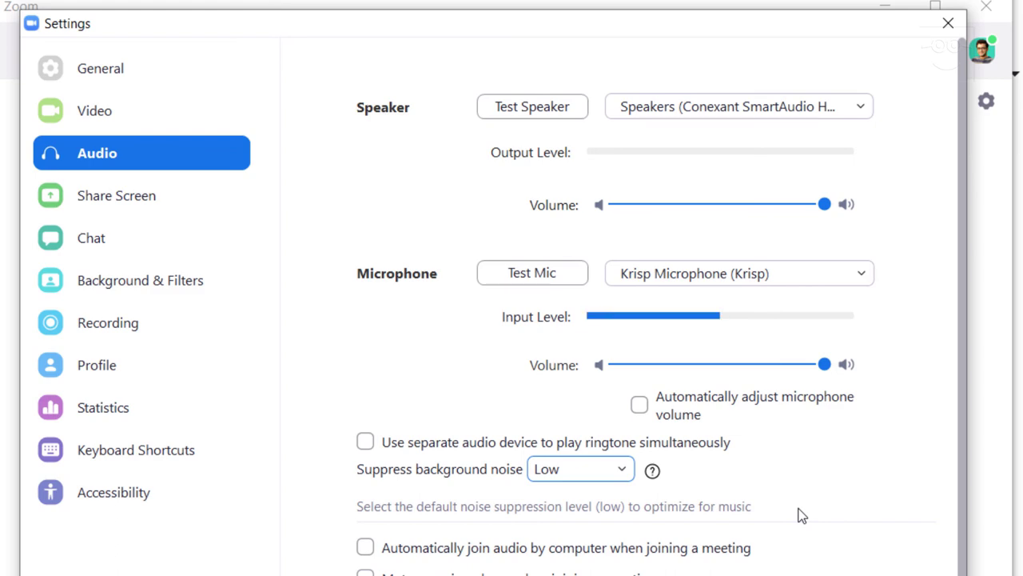
click(948, 23)
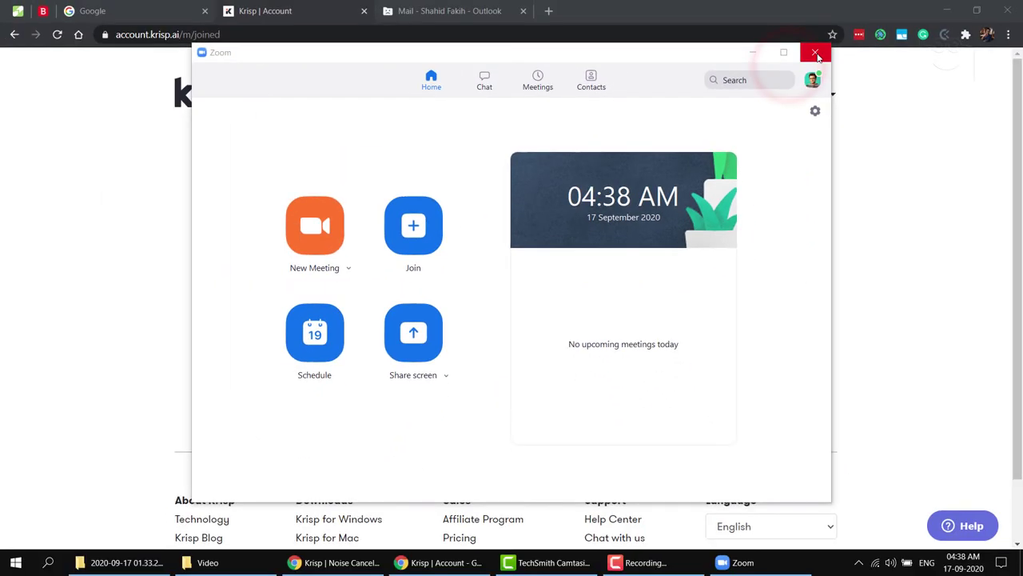
Close the Zoom window and open the Krisp panel from the hidden tray icons
click(815, 54)
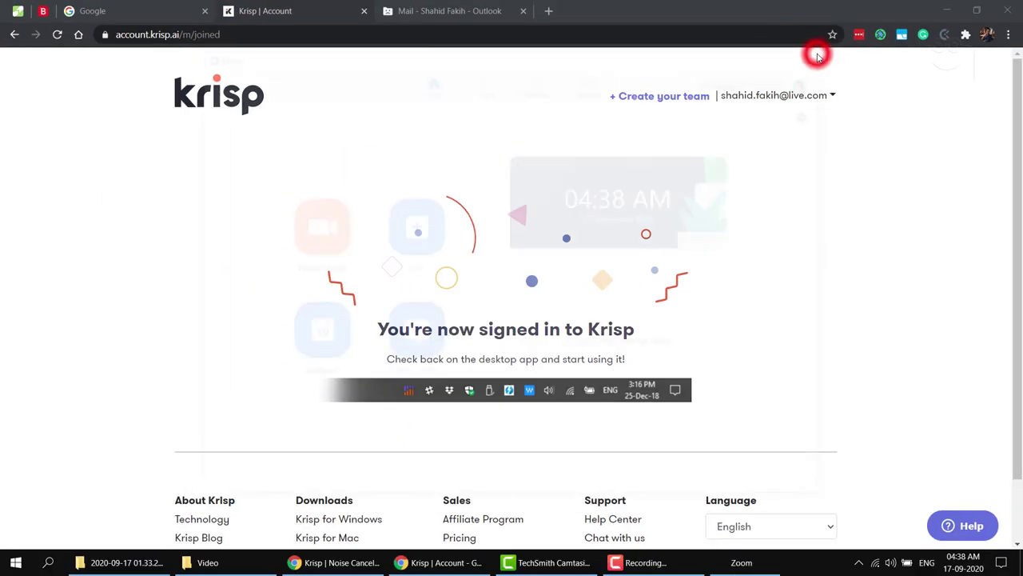
click(859, 563)
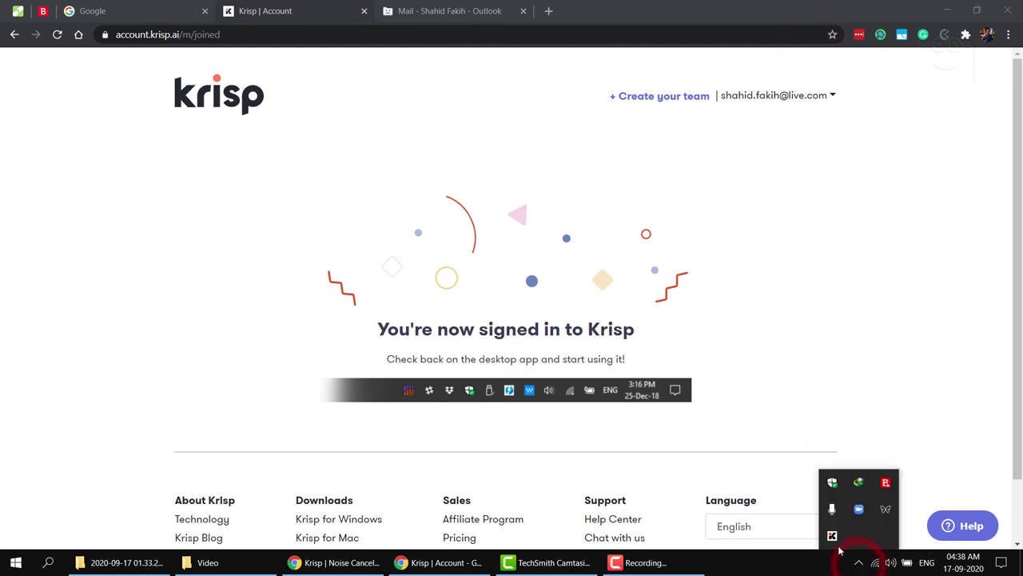
click(837, 546)
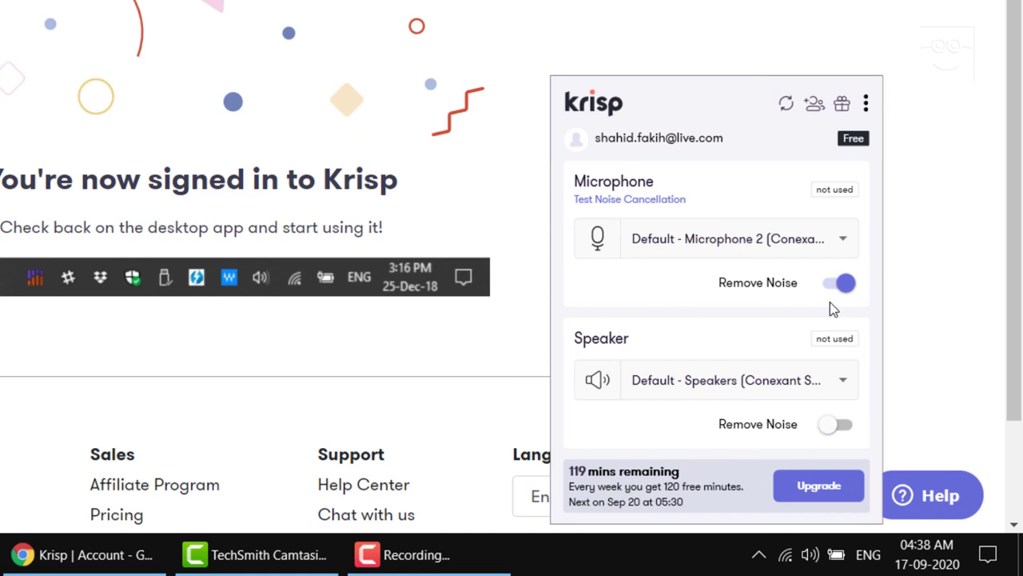
Record a voice sample in Krisp's noise cancellation test and play it back with Krisp enabled
click(647, 200)
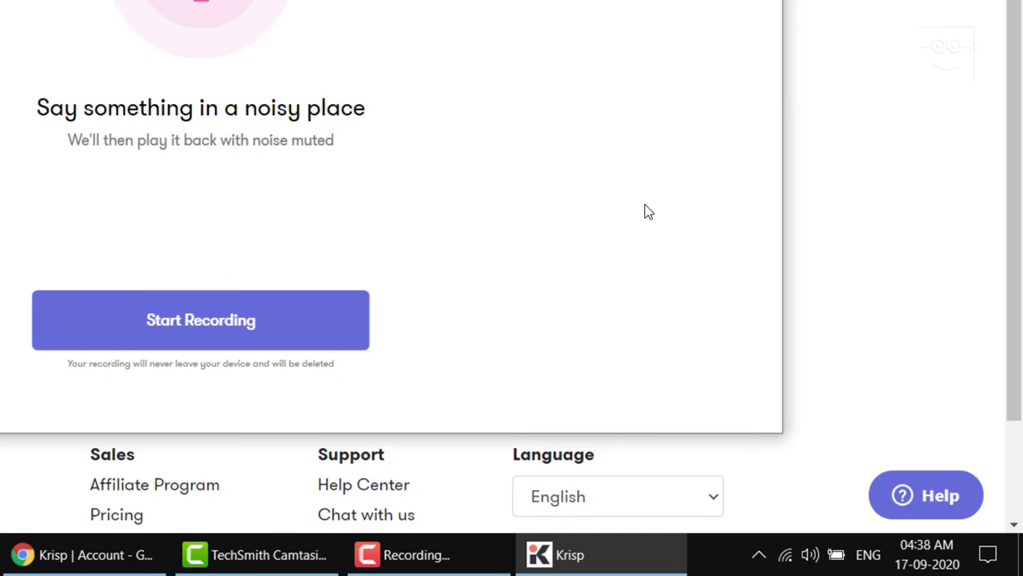
click(273, 340)
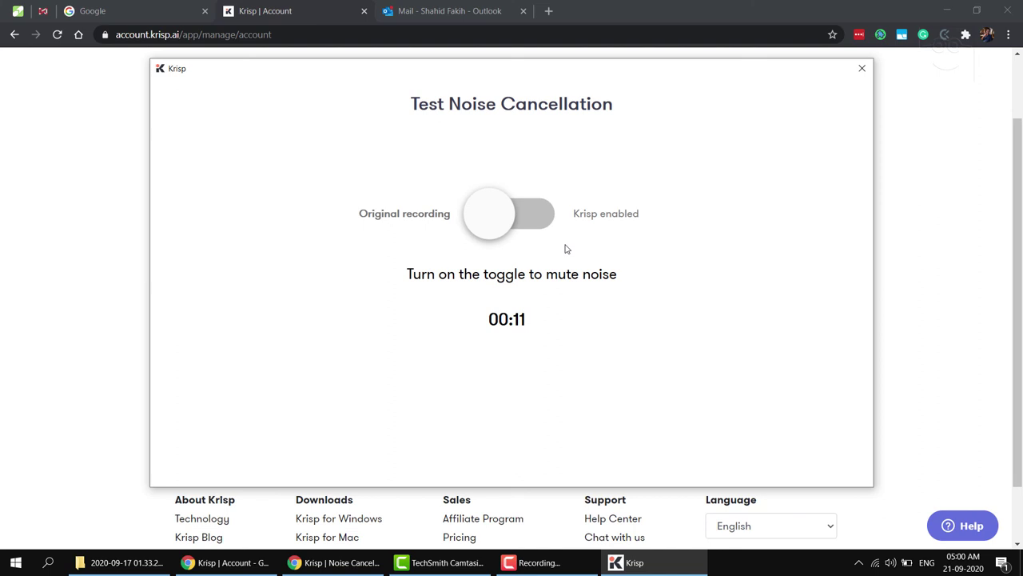
click(527, 216)
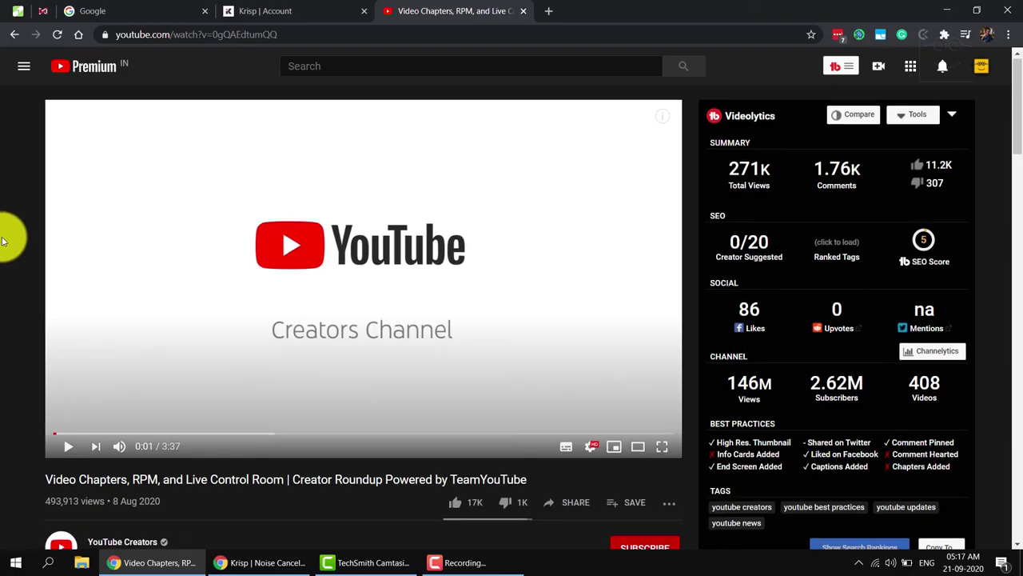
Jump the Creator Roundup video to the 2:31 'Live Control Room updates' chapter via its description timestamp
scroll(3, 235, down, 5)
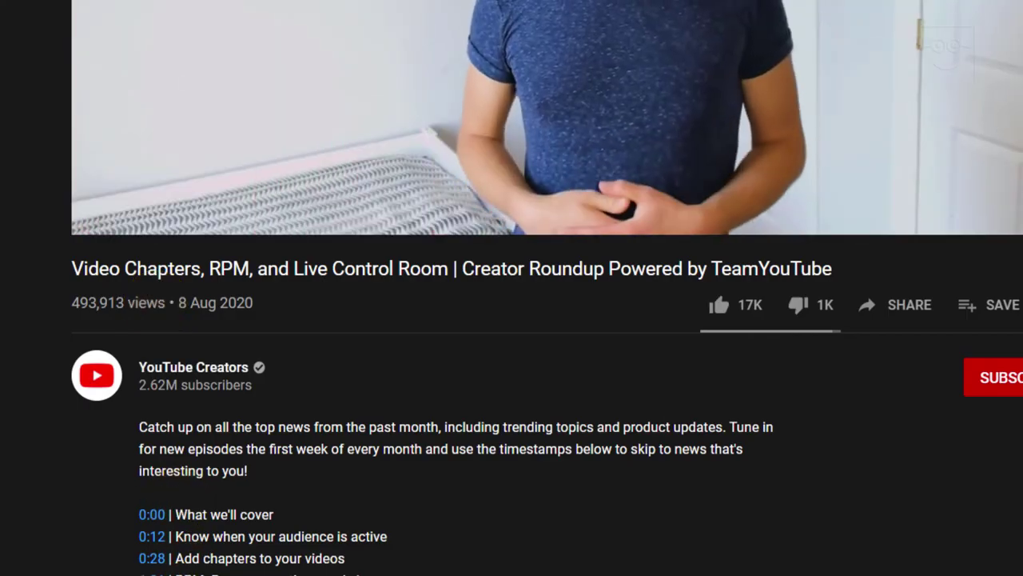
click(152, 558)
scroll(183, 448, down, 6)
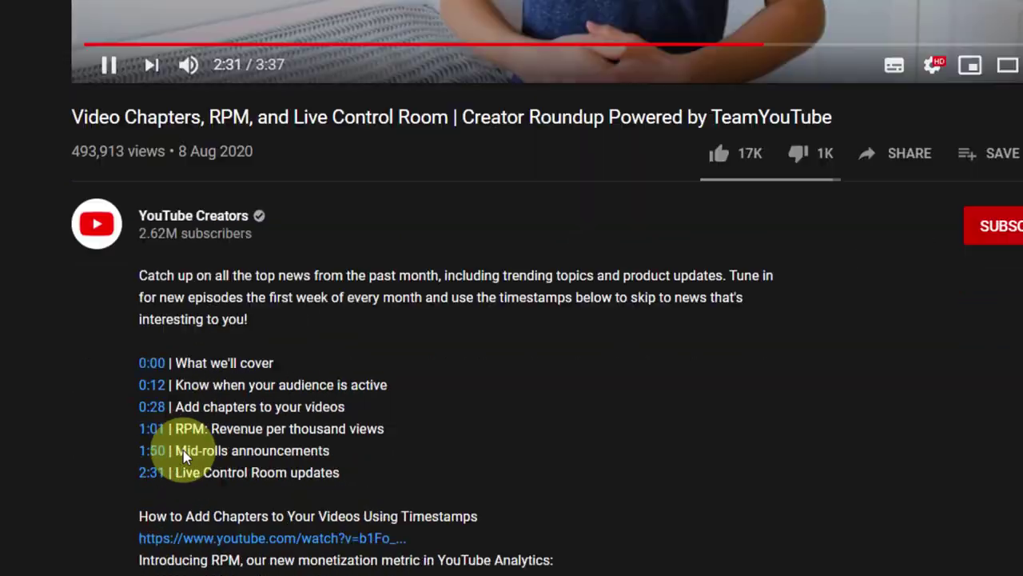